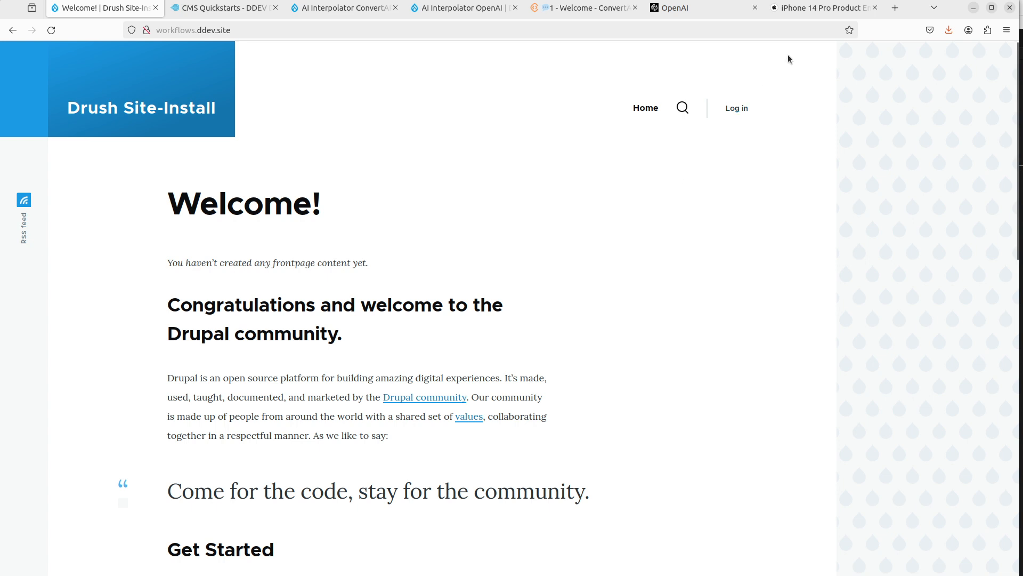
Step: Scroll through the iPhone 14 Pro Product Environmental Report PDF
click(788, 12)
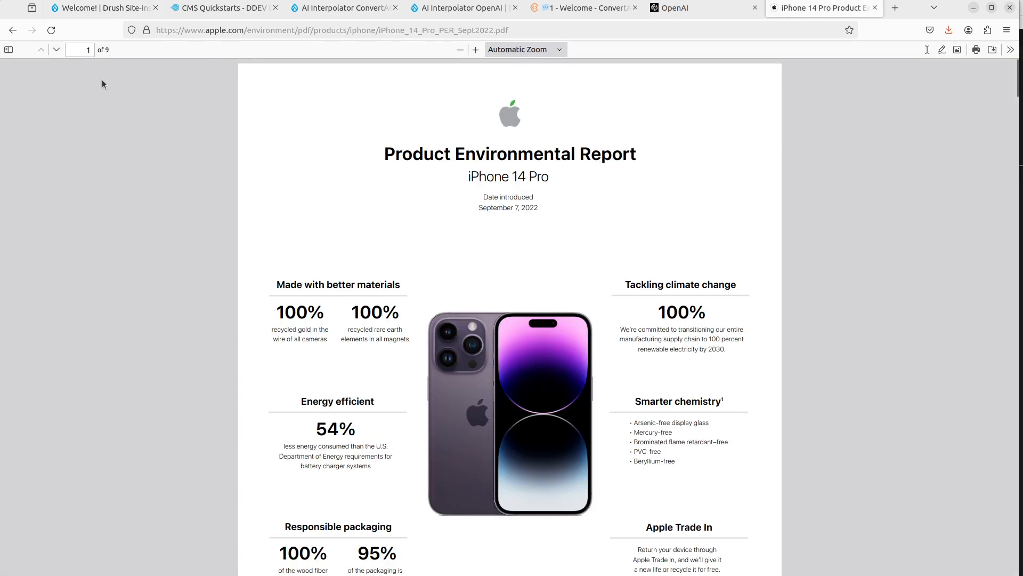
scroll(390, 283, down, 10)
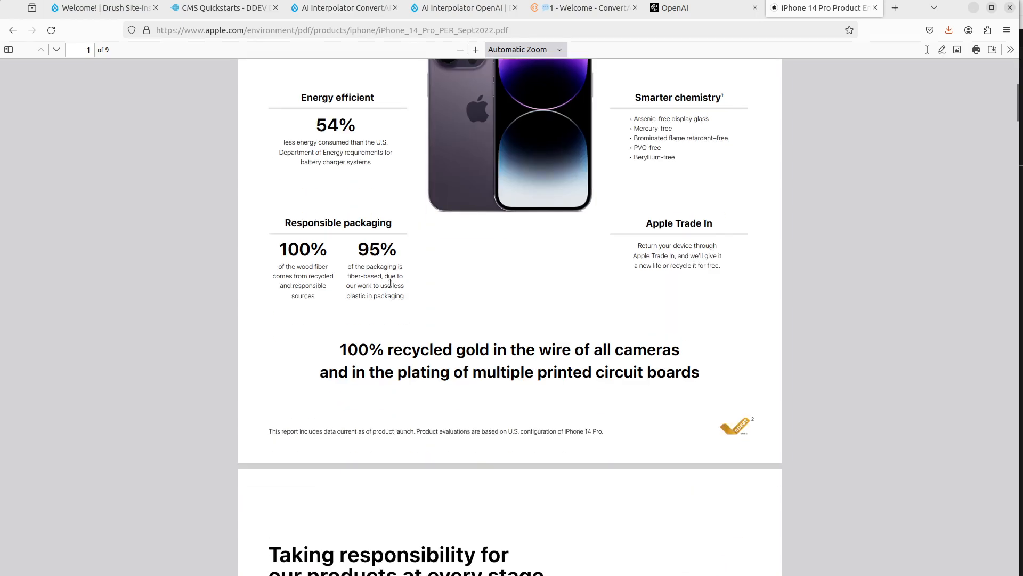
scroll(390, 283, down, 20)
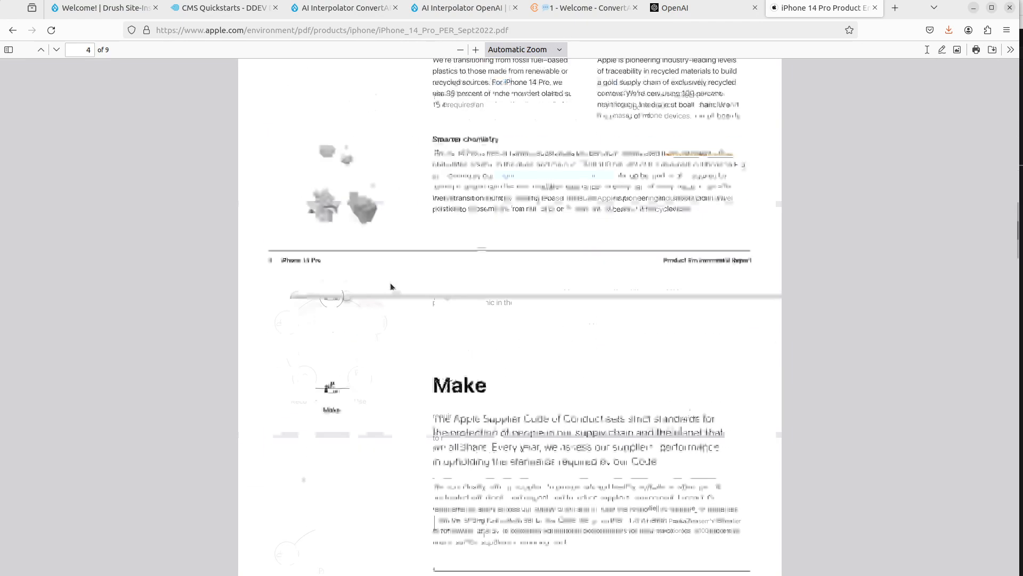
scroll(390, 282, up, 14)
scroll(390, 283, up, 20)
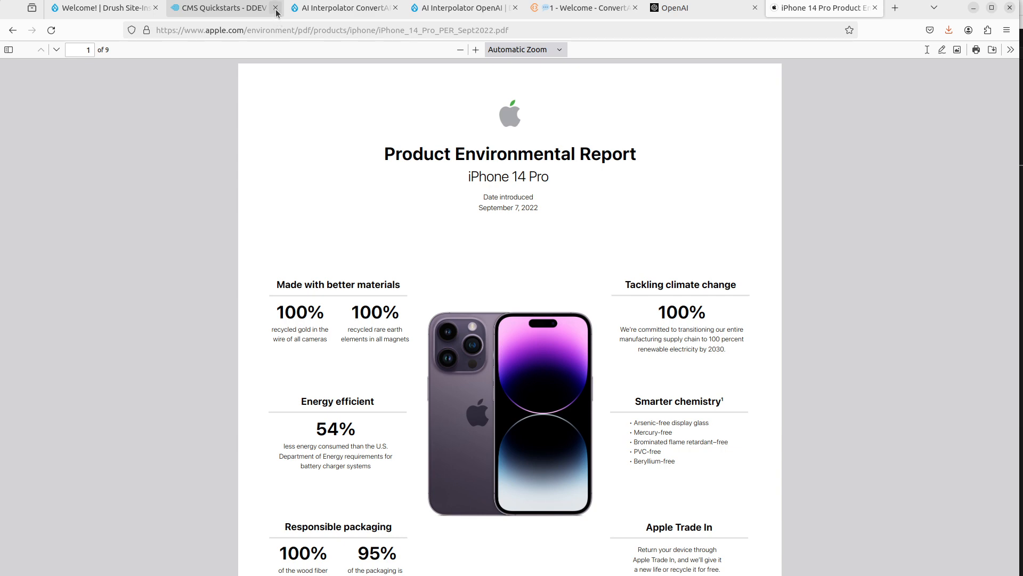
Step: Close the CMS Quickstarts tab and browse the AI Interpolator OpenAI project page
click(245, 17)
click(275, 8)
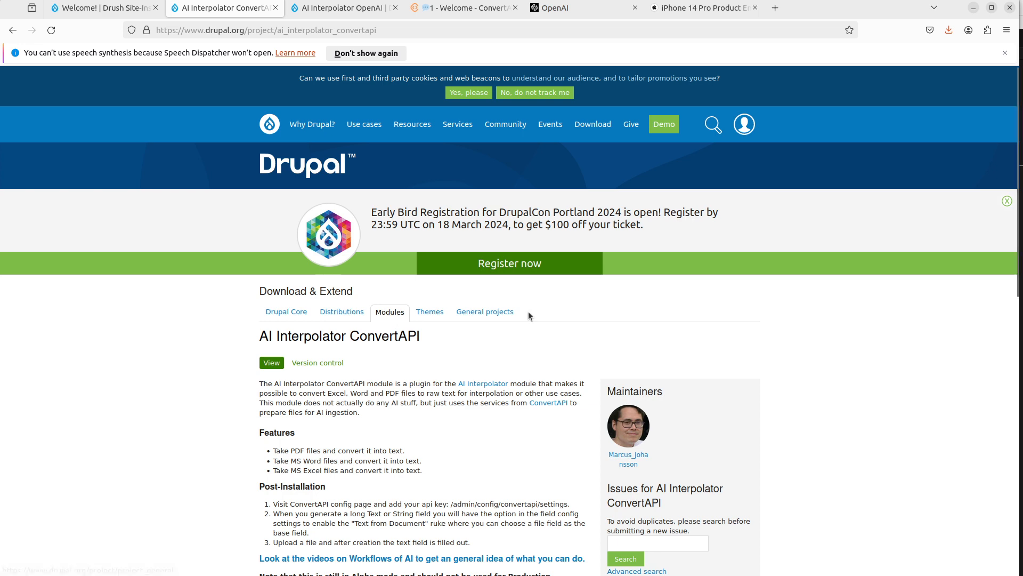
click(335, 13)
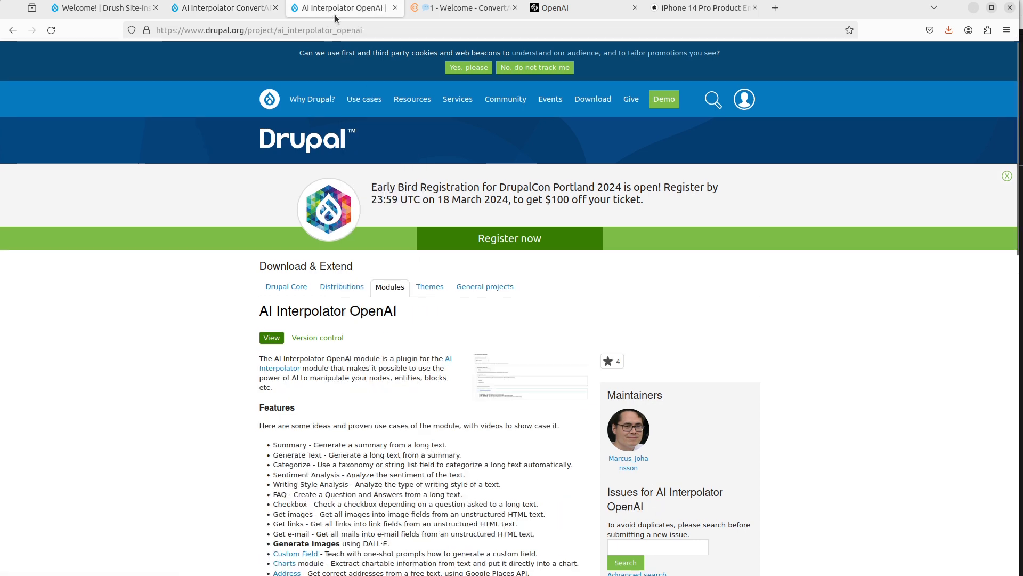
scroll(206, 351, down, 2)
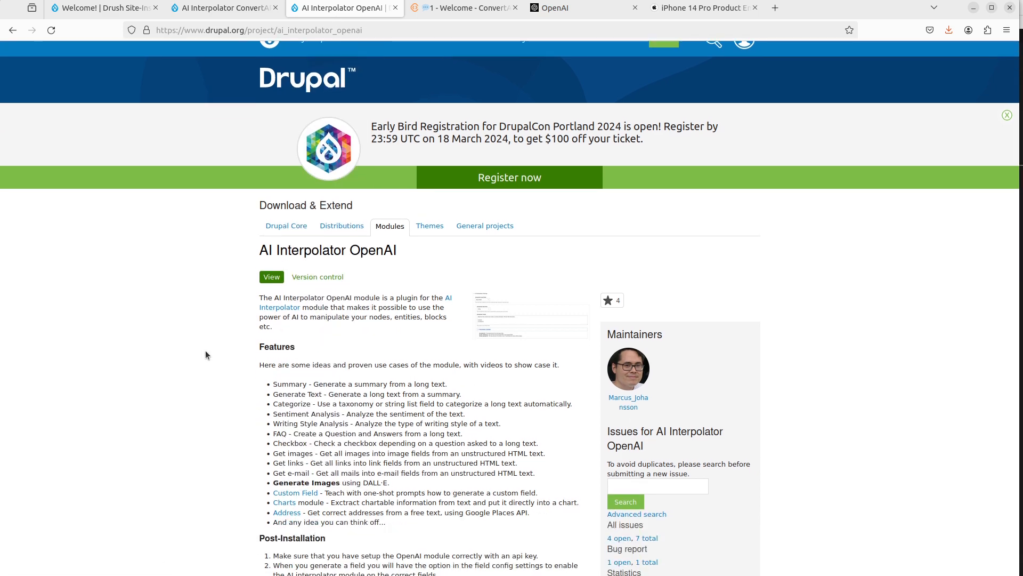
scroll(206, 350, down, 2)
scroll(206, 351, up, 4)
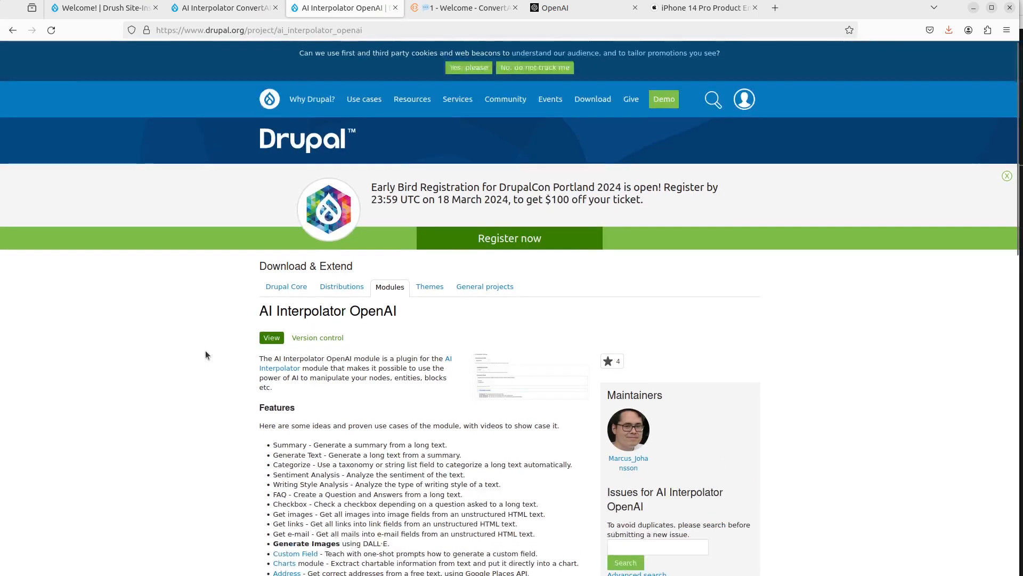
Step: Log in to the Drupal site with username admin and the account password, declining to save it
click(106, 13)
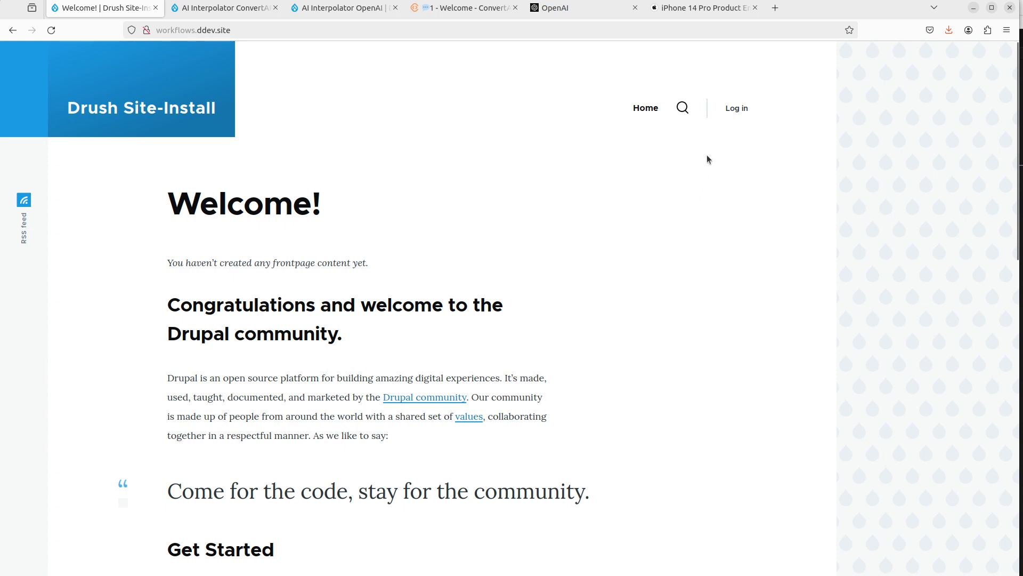
key(alt+Tab)
key(alt+Tab)
key(alt+Tab)
key(alt+Tab)
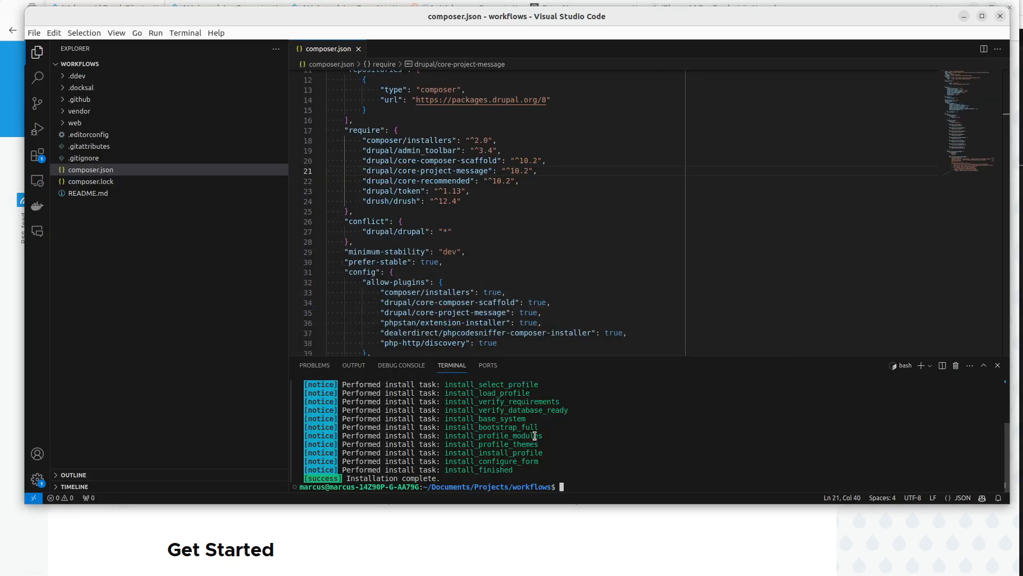
key(alt+Tab)
click(737, 108)
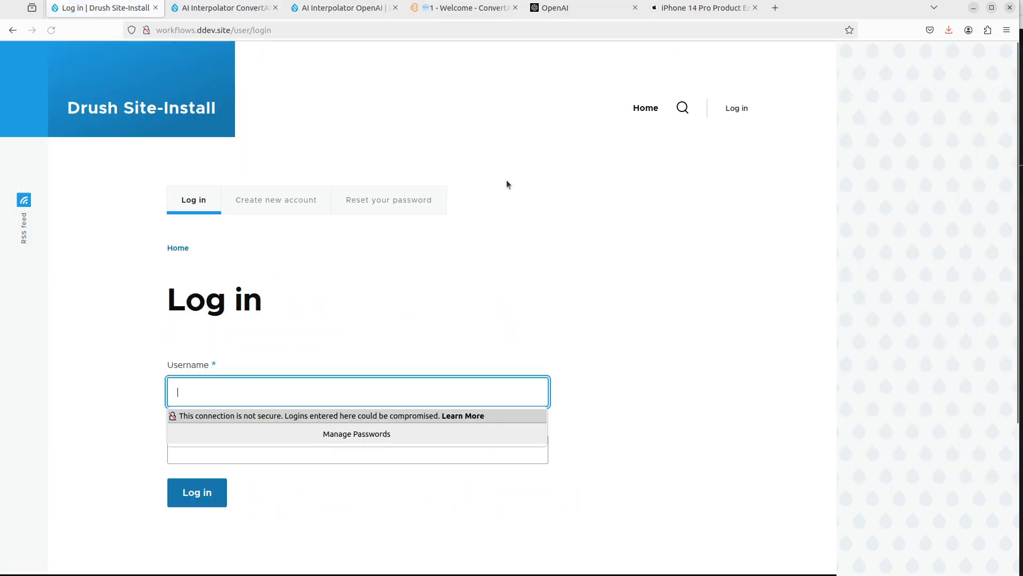
text(admin)
key(Tab)
text(admin)
key(Return)
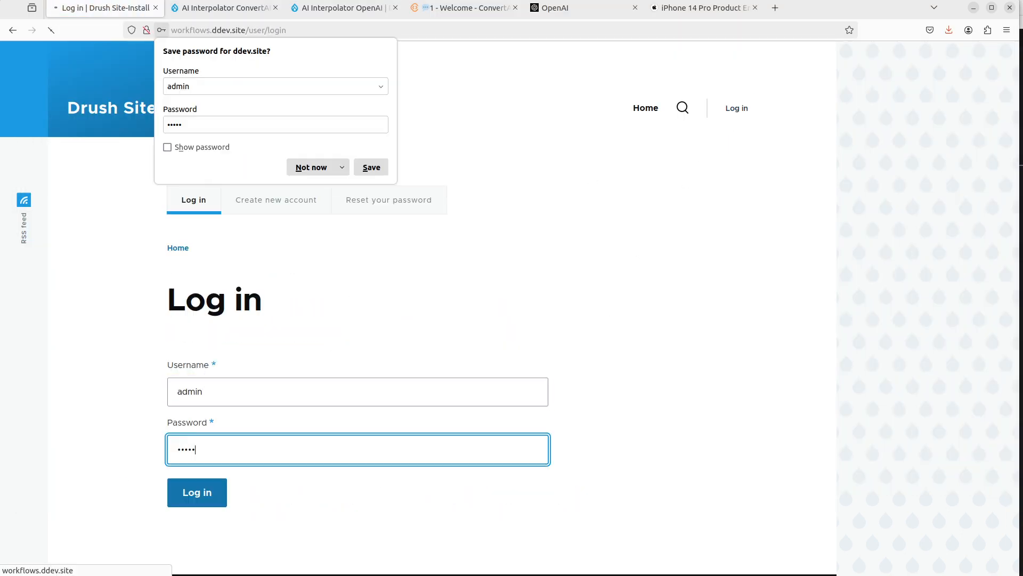
click(311, 167)
key(alt+Tab)
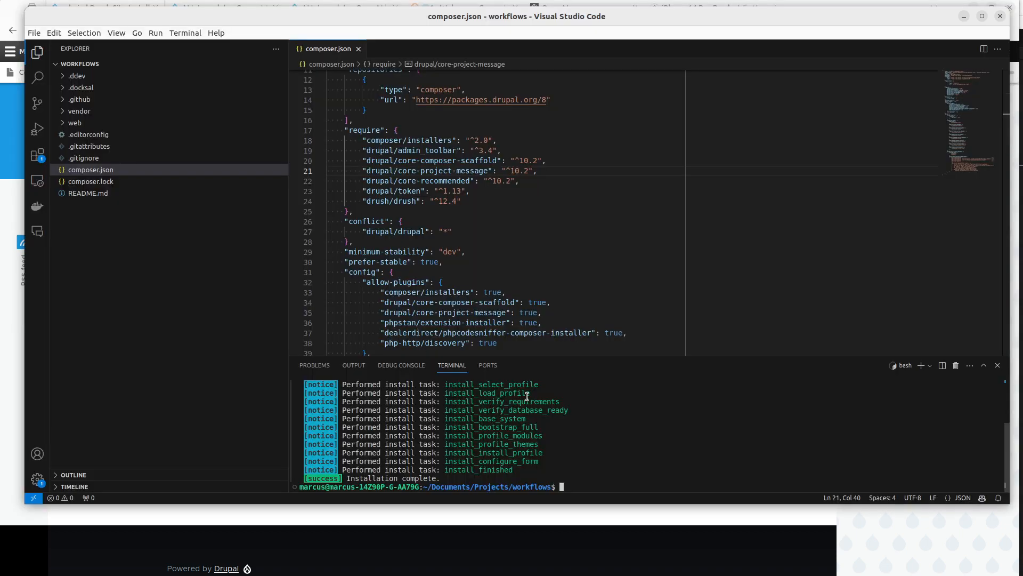
text(ddev comp)
key(BackSpace)
key(BackSpace)
key(BackSpace)
key(BackSpace)
Step: Copy the Composer install command from the AI Interpolator ConvertAPI project page
key(alt+Tab)
click(201, 13)
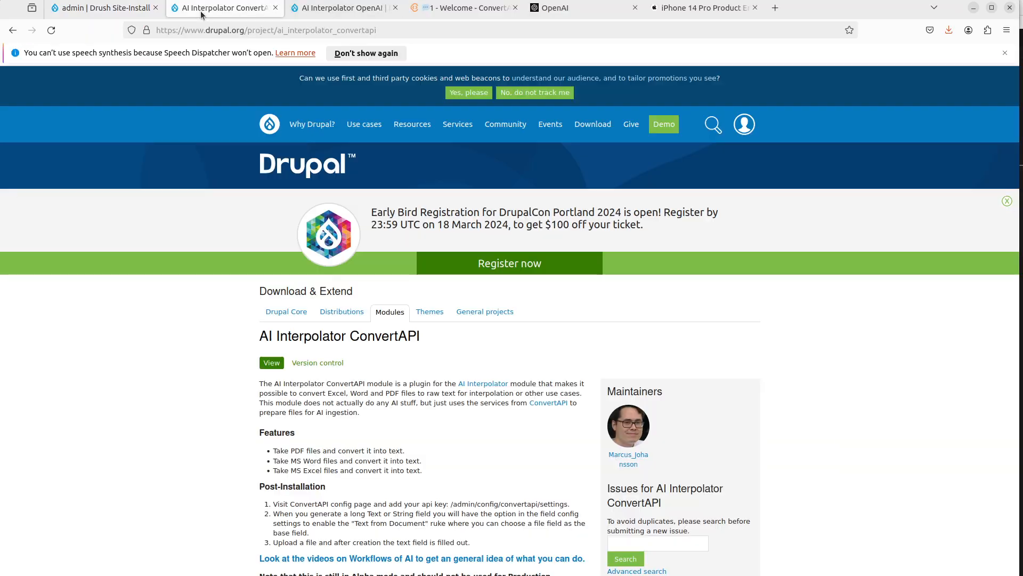
scroll(515, 369, down, 5)
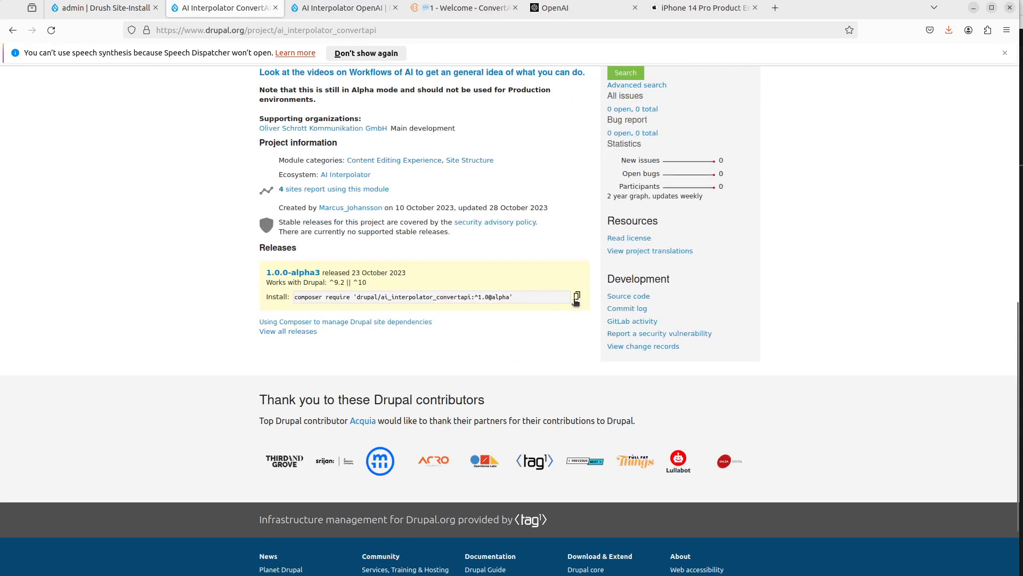
click(576, 297)
Step: Run ddev composer require 'drupal/ai_interpolator_convertapi:^1.0@alpha' in the project terminal
key(alt+Tab)
text(ddev)
key(ctrl+shift+v)
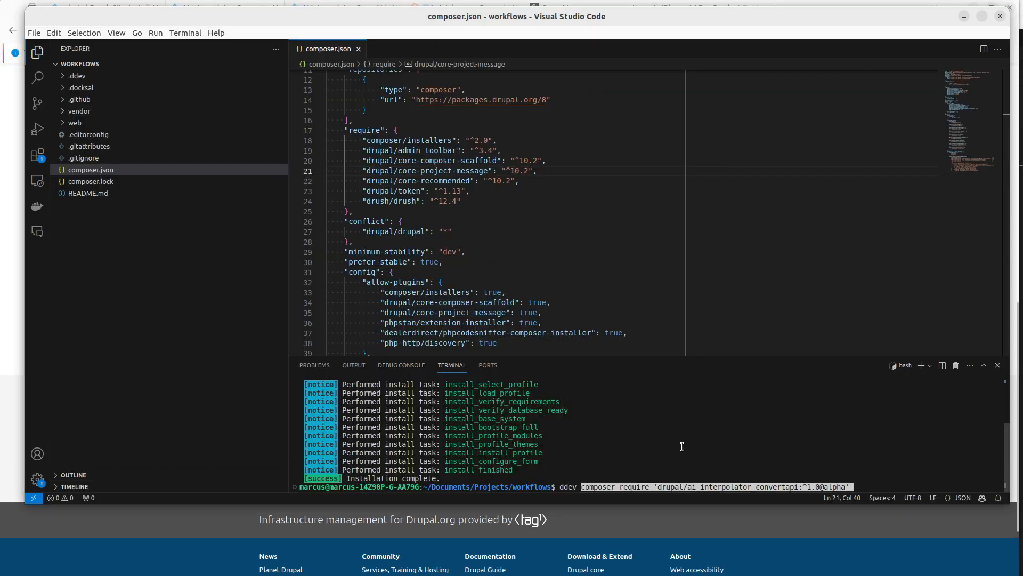
key(Return)
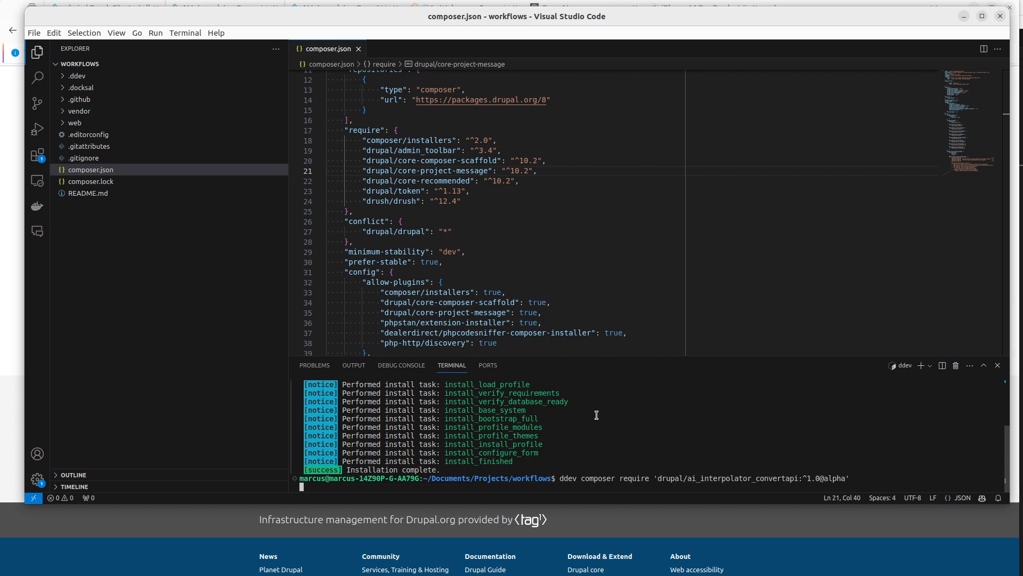
Step: Copy the Composer install command from the AI Interpolator OpenAI project page
key(alt+Tab)
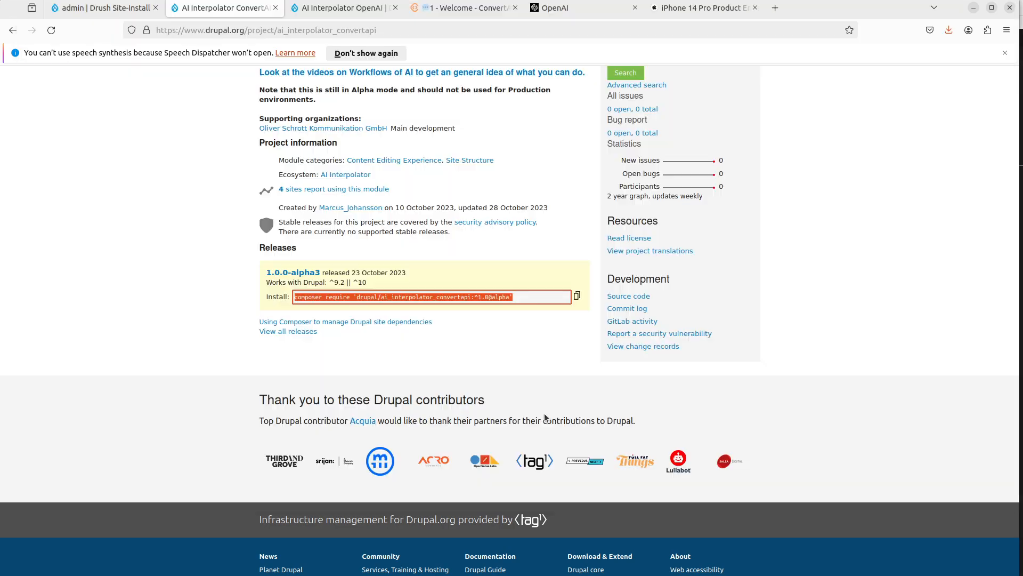
click(350, 14)
scroll(468, 381, down, 10)
scroll(468, 381, down, 4)
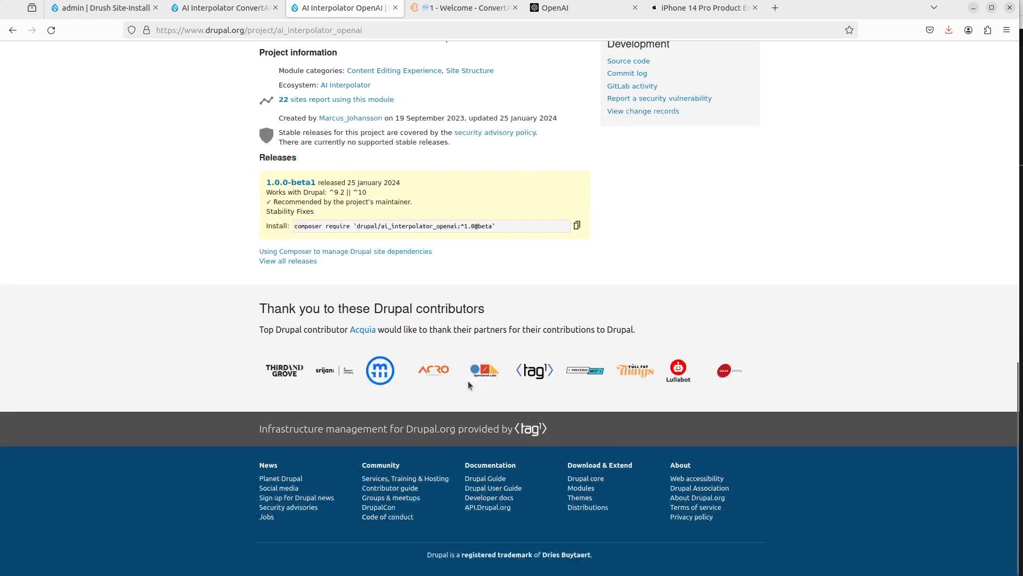
click(577, 225)
Step: Run ddev composer require 'drupal/ai_interpolator_openai:^1.0@beta' in the project terminal
scroll(548, 268, up, 1)
key(alt+Tab)
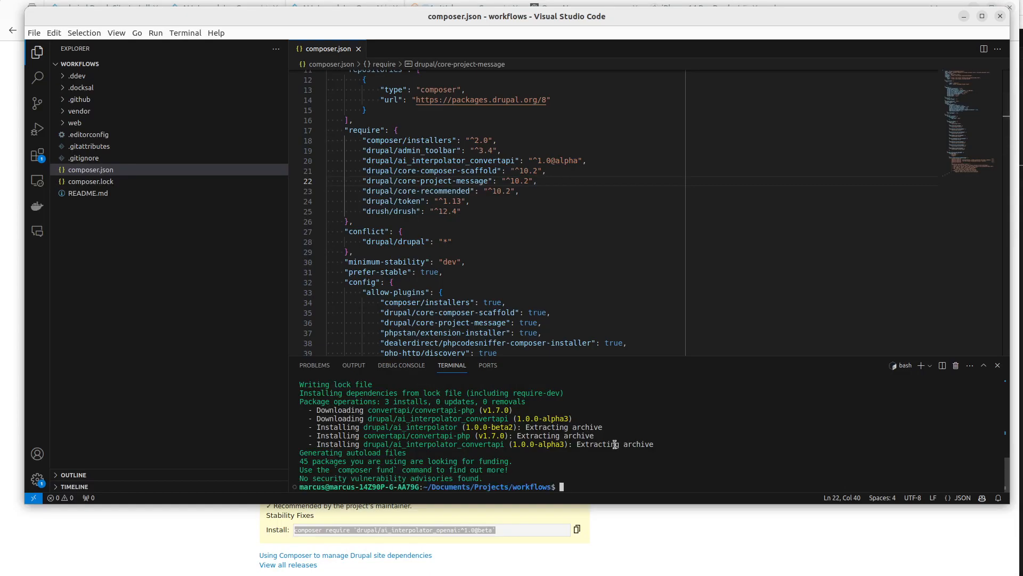
text(ddev)
key(ctrl+shift+v)
key(Return)
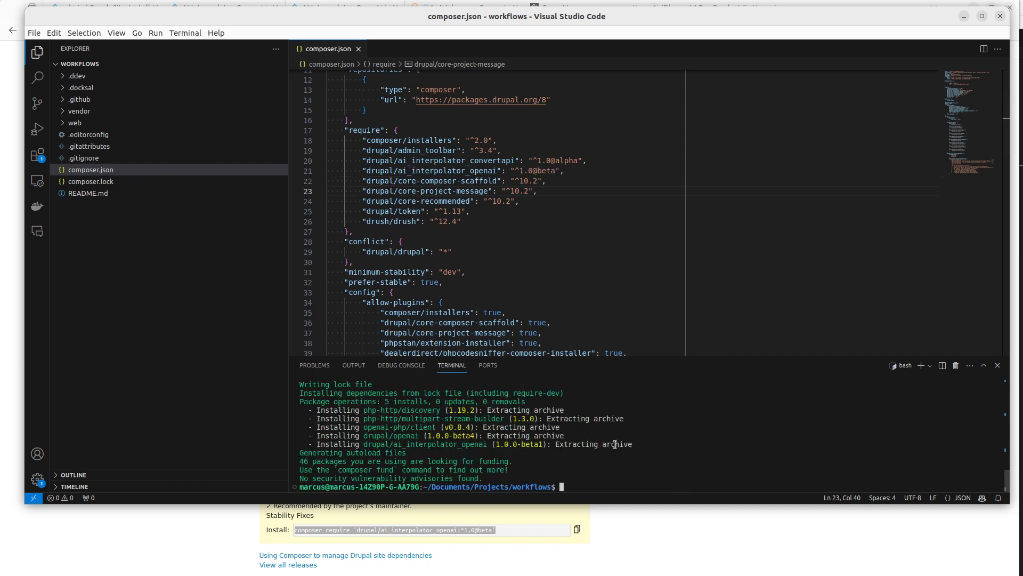
Step: Open the site's Extend module list
key(alt+Tab)
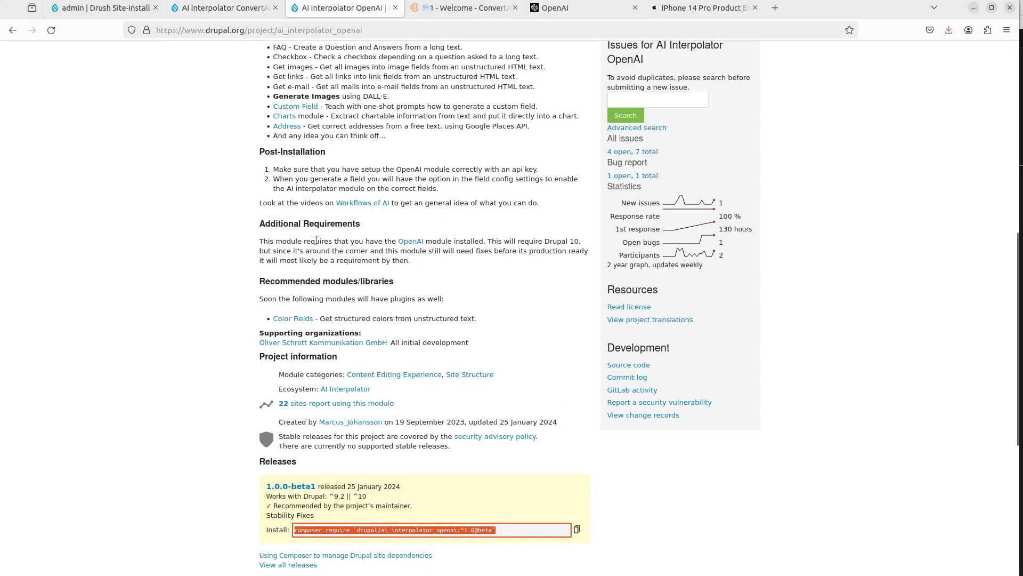
key(ctrl+Page_Up)
key(ctrl+Page_Up)
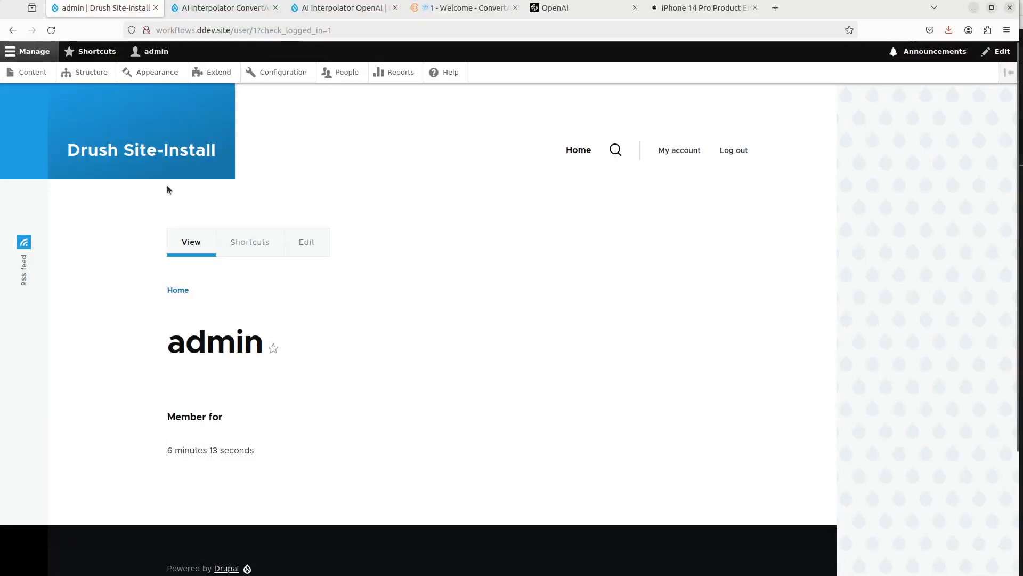
click(209, 73)
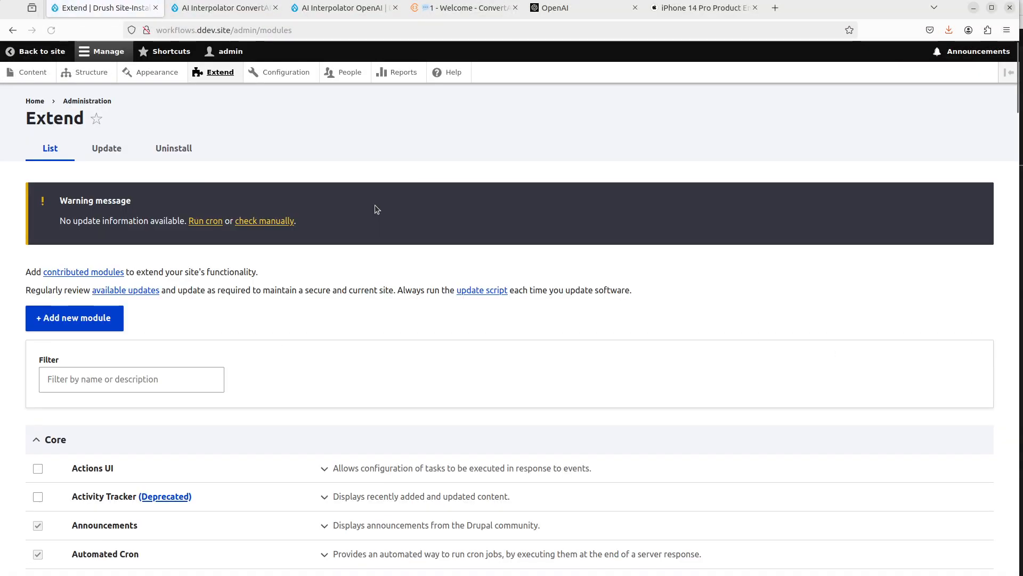
Step: Select Admin Toolbar, Admin Toolbar Extra Tools, AI Interpolator Convert API and AI Interpolator OpenAI (GPT) for enabling
scroll(390, 266, down, 18)
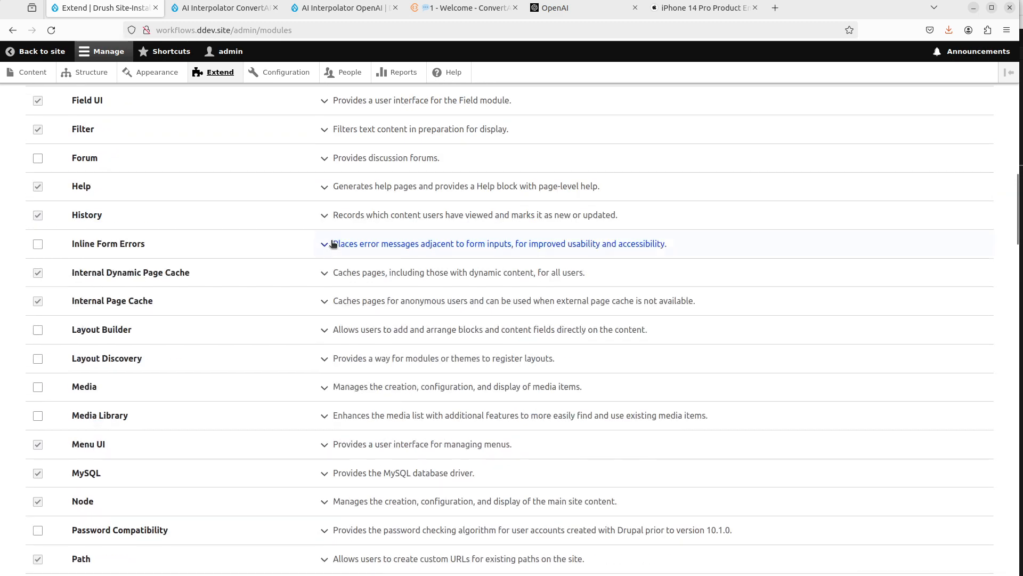
scroll(331, 240, down, 14)
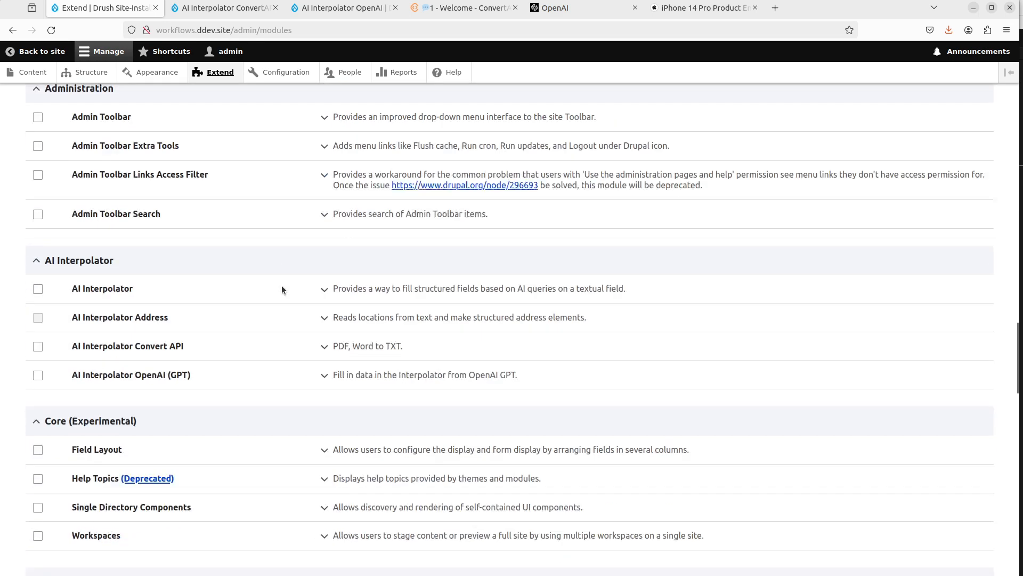
scroll(256, 298, up, 2)
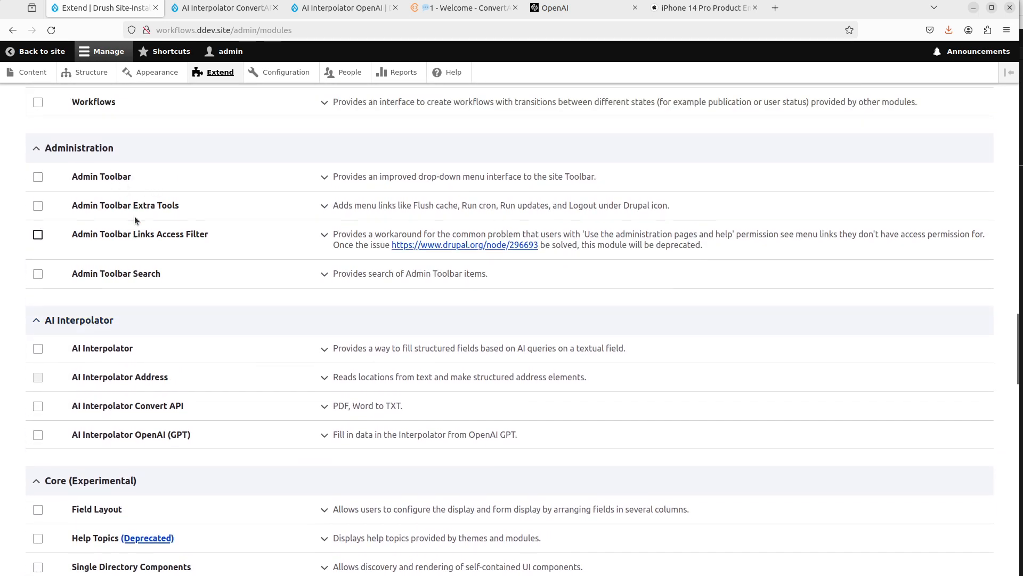
click(106, 178)
click(171, 204)
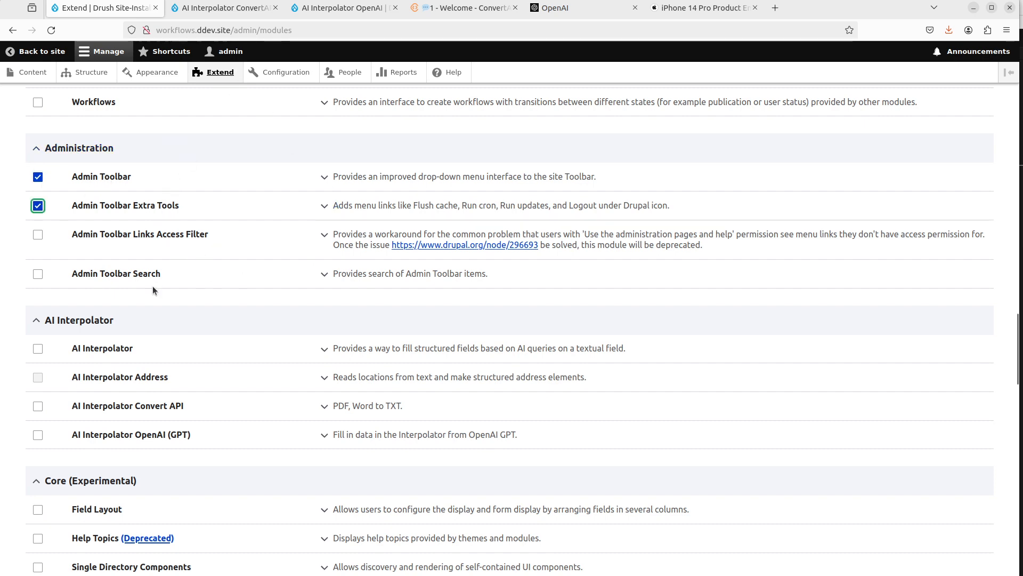
scroll(153, 286, down, 4)
click(125, 289)
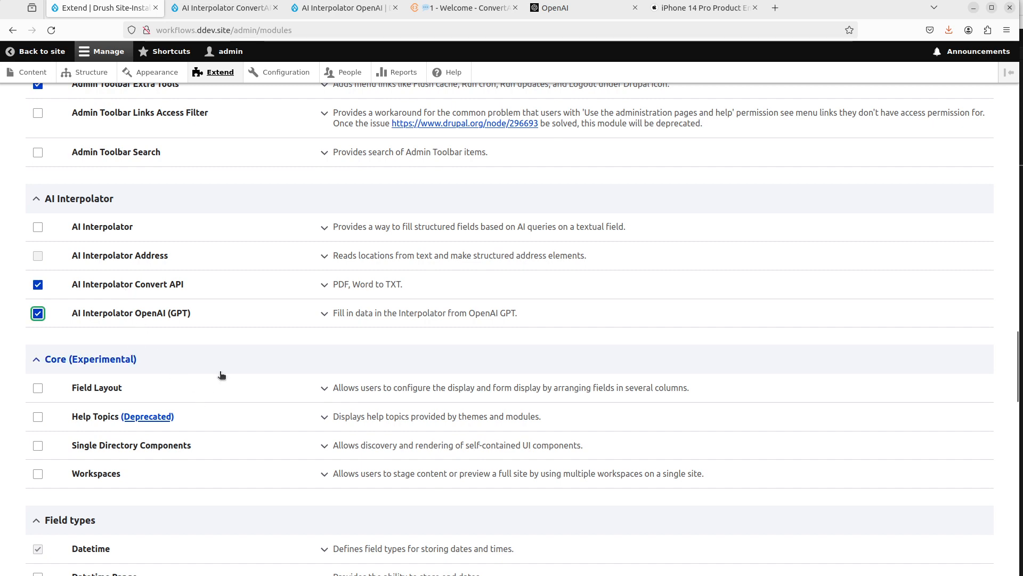
Step: Select the Media module for enabling
scroll(222, 375, down, 5)
scroll(222, 374, down, 5)
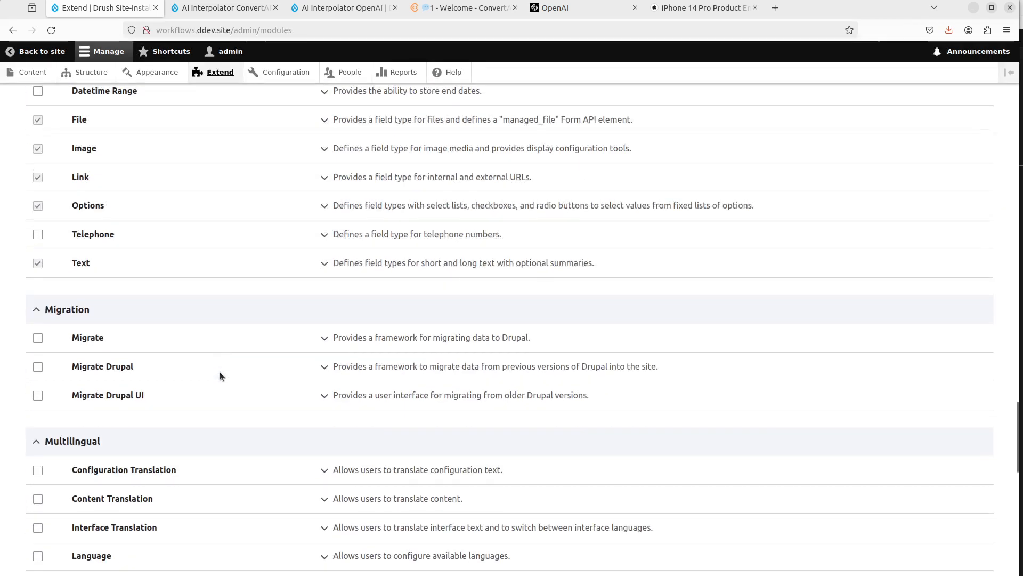
scroll(222, 374, down, 5)
scroll(221, 375, up, 20)
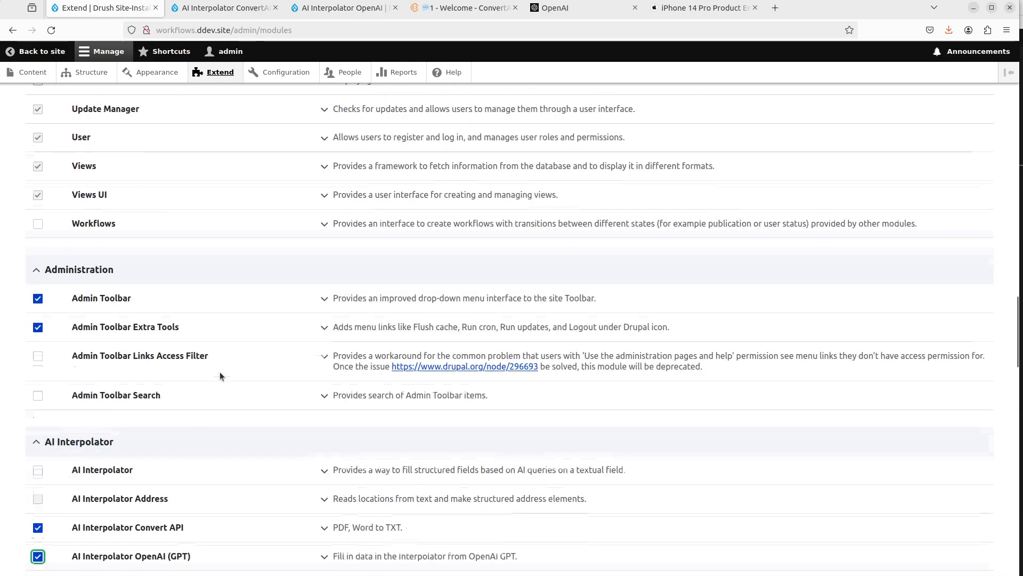
scroll(221, 374, up, 9)
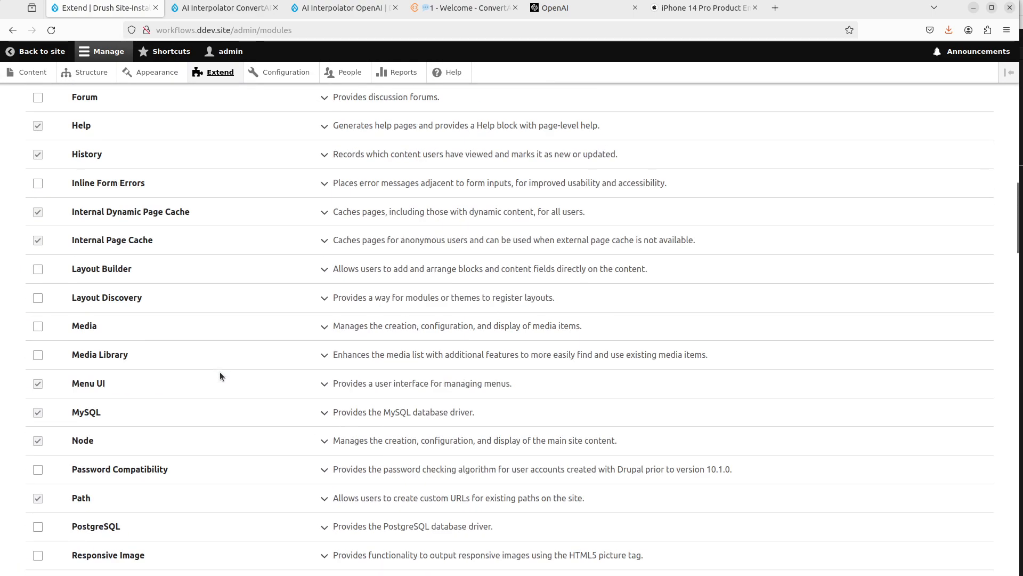
click(92, 328)
Step: Install the selected modules and continue with enabling the required dependencies
scroll(167, 393, down, 20)
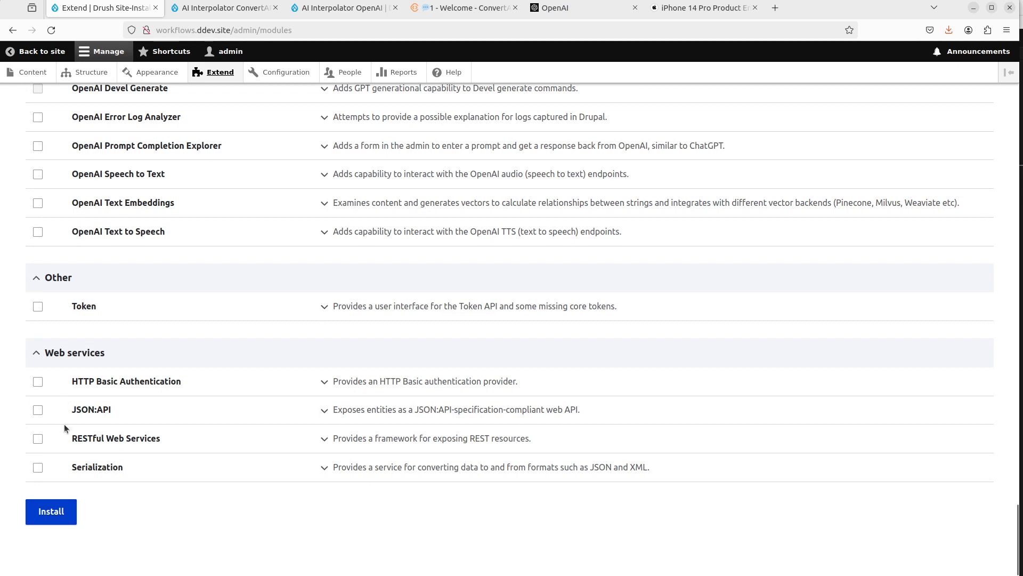
click(51, 511)
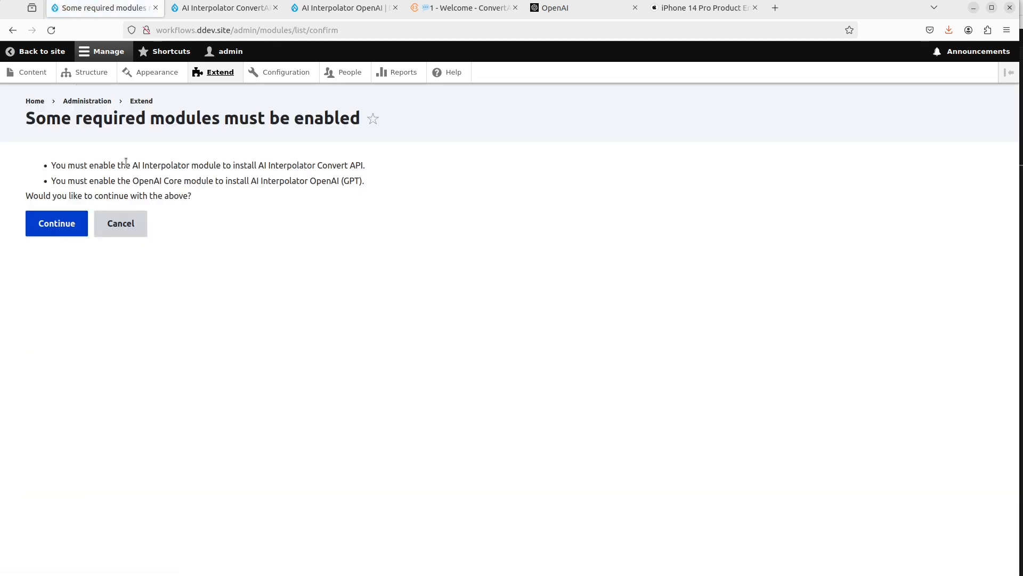
click(38, 231)
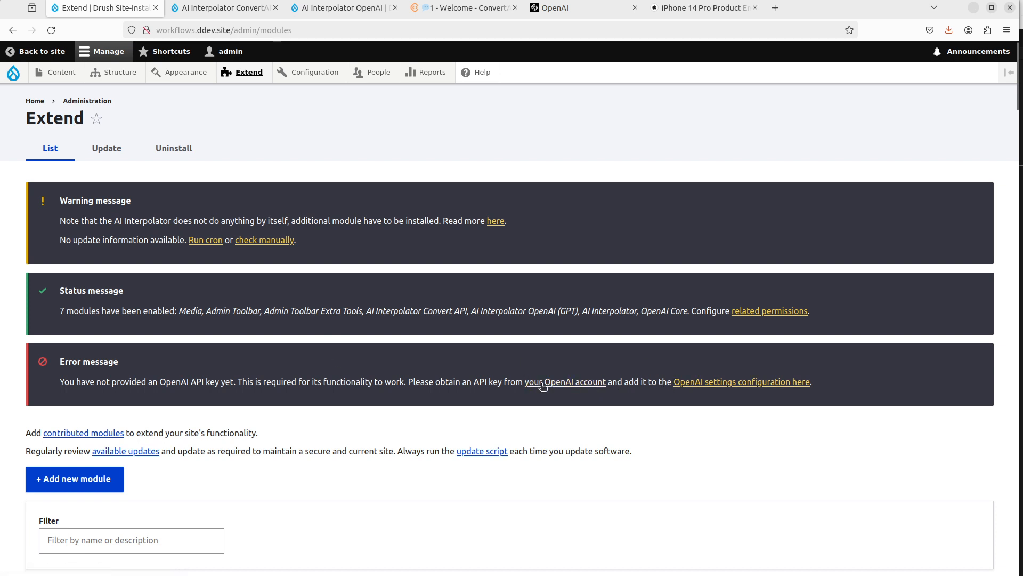
Step: Open the site's OpenAI settings form and go to the API keys page of the OpenAI platform
click(721, 387)
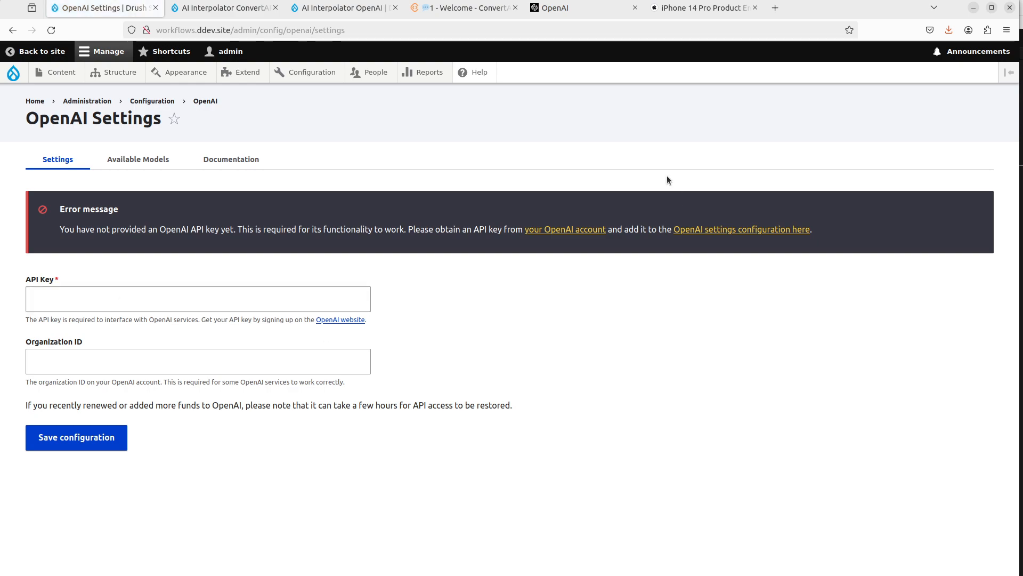
click(567, 8)
click(844, 64)
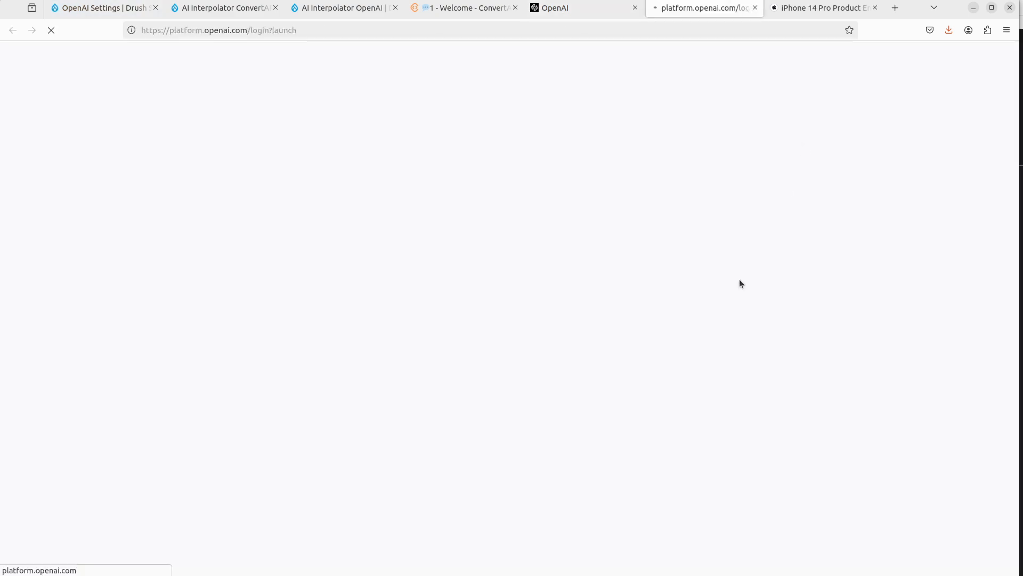
click(635, 8)
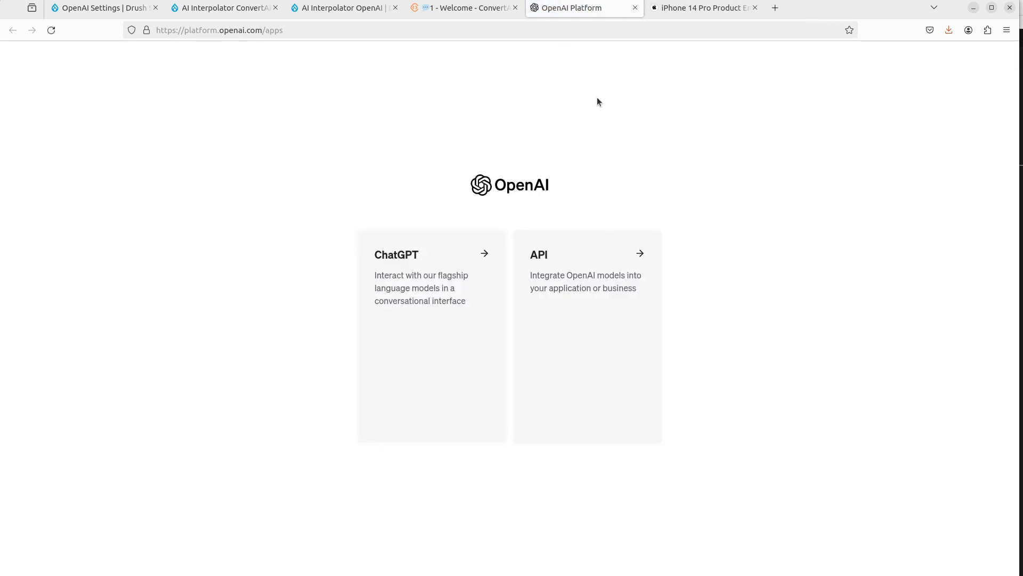
click(580, 318)
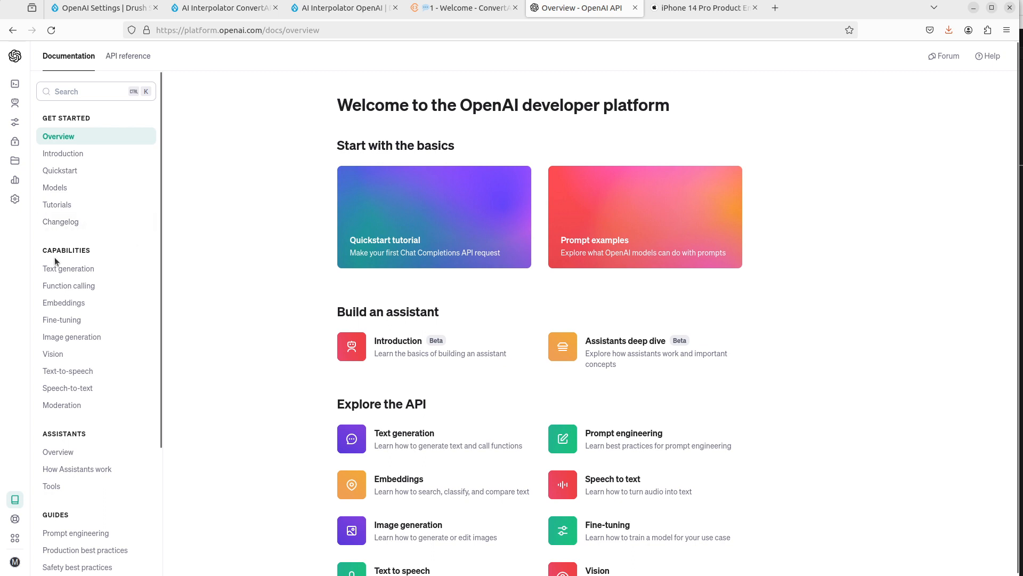
mouse_move(24, 557)
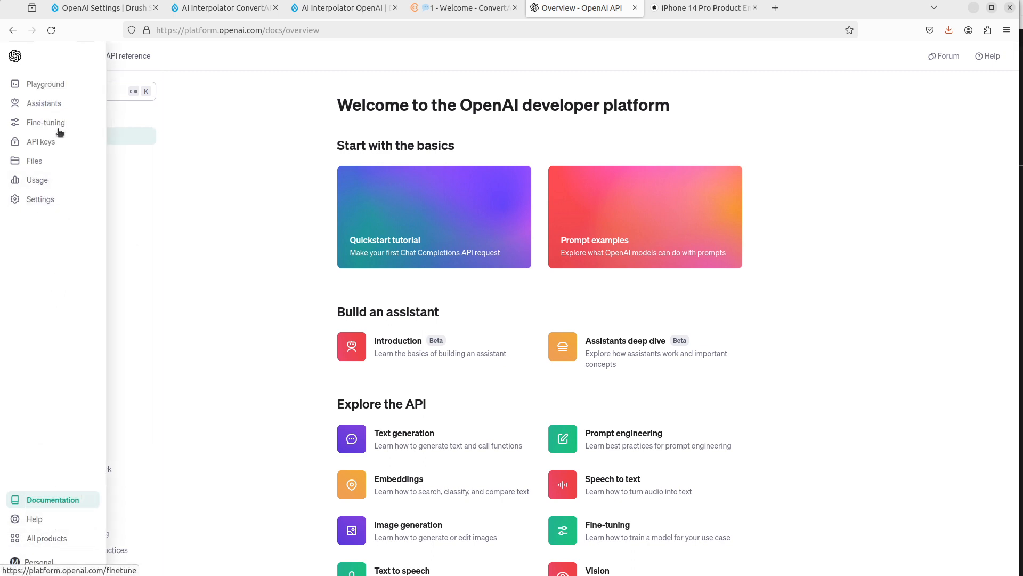
click(24, 140)
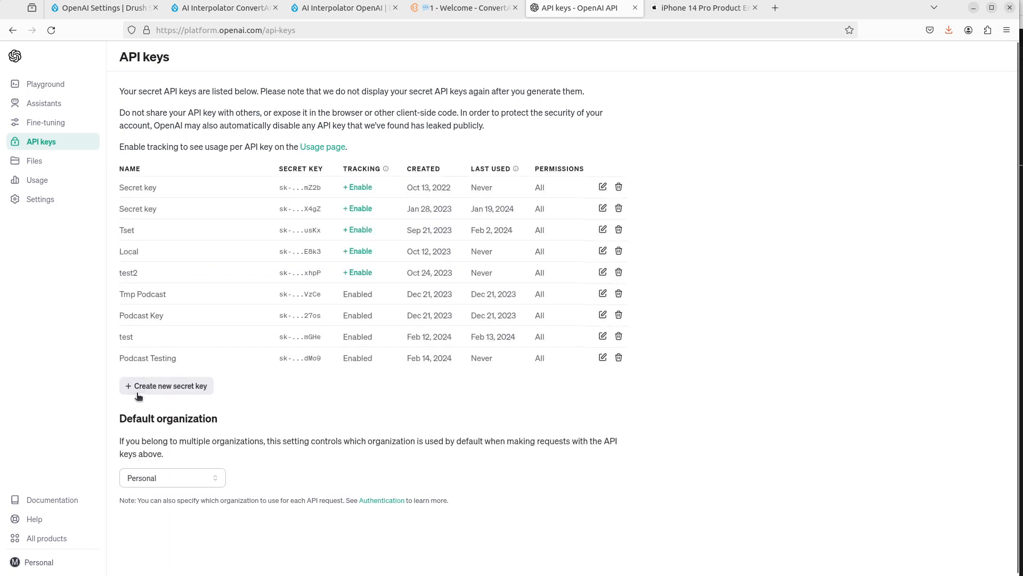
Step: Create a new OpenAI secret key named Test Key Convertion with all permissions and copy it
click(157, 385)
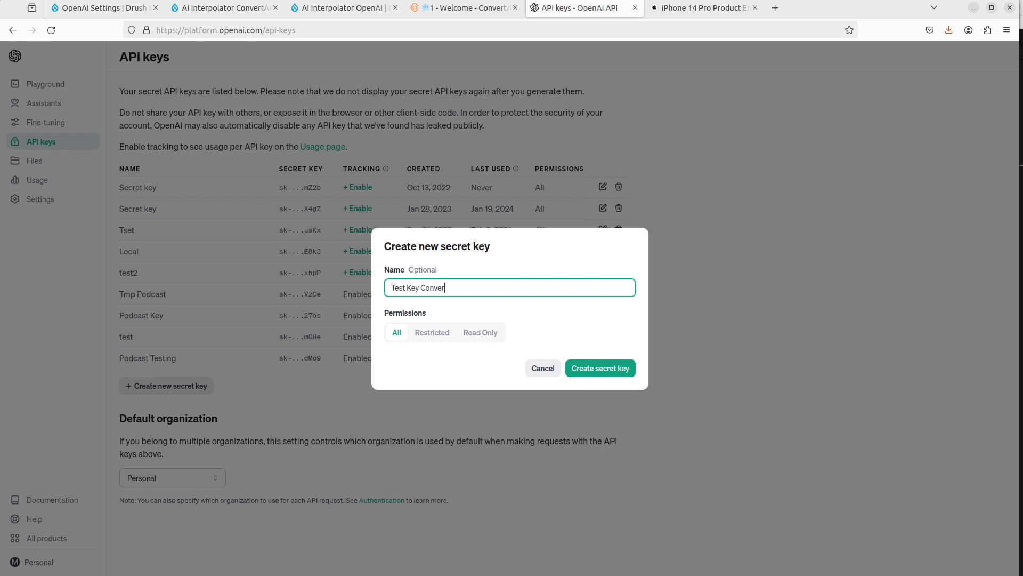
click(600, 367)
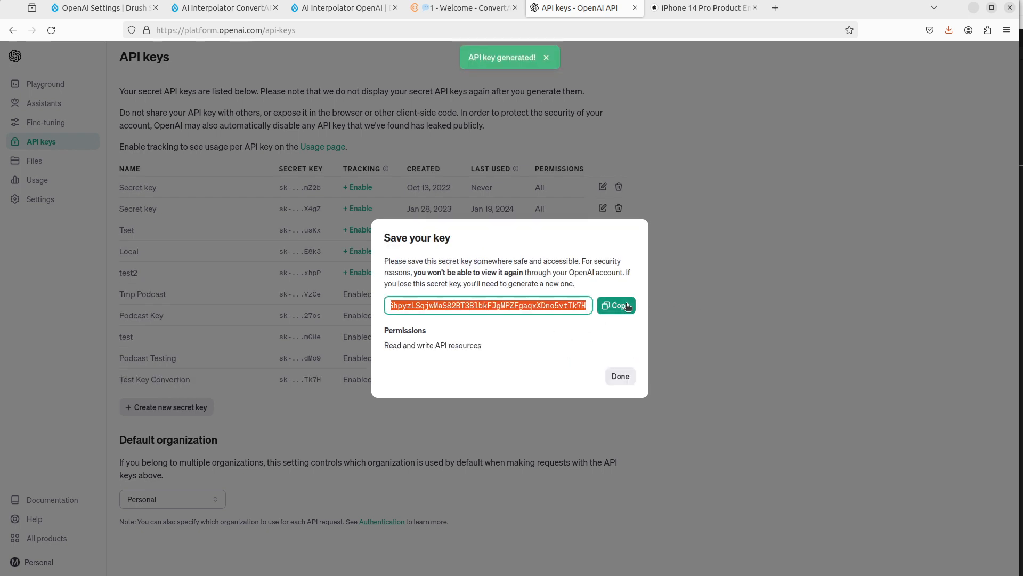
click(627, 306)
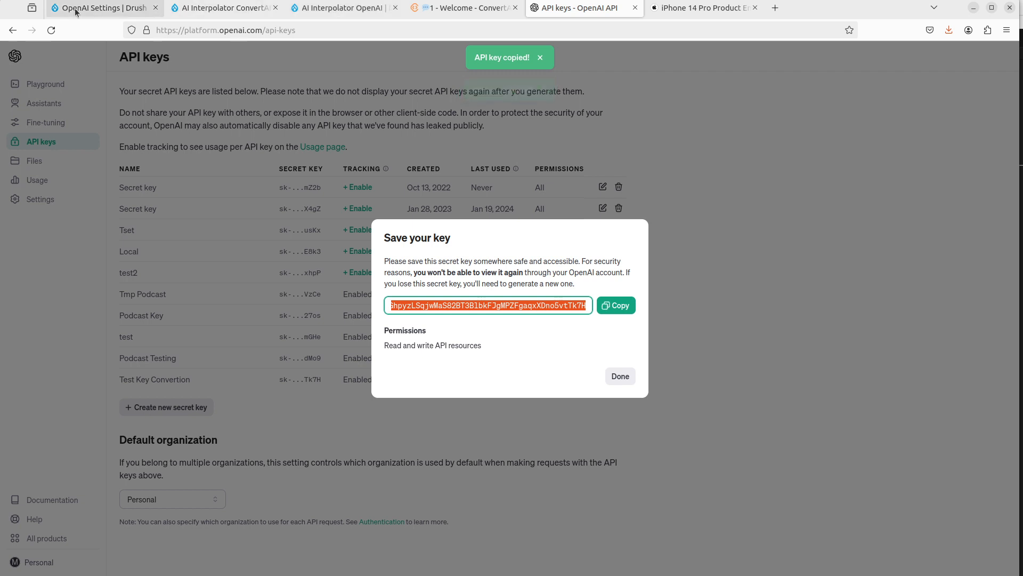
Step: Paste the OpenAI API key into the site's OpenAI settings and save the configuration
click(75, 12)
click(94, 297)
key(ctrl+v)
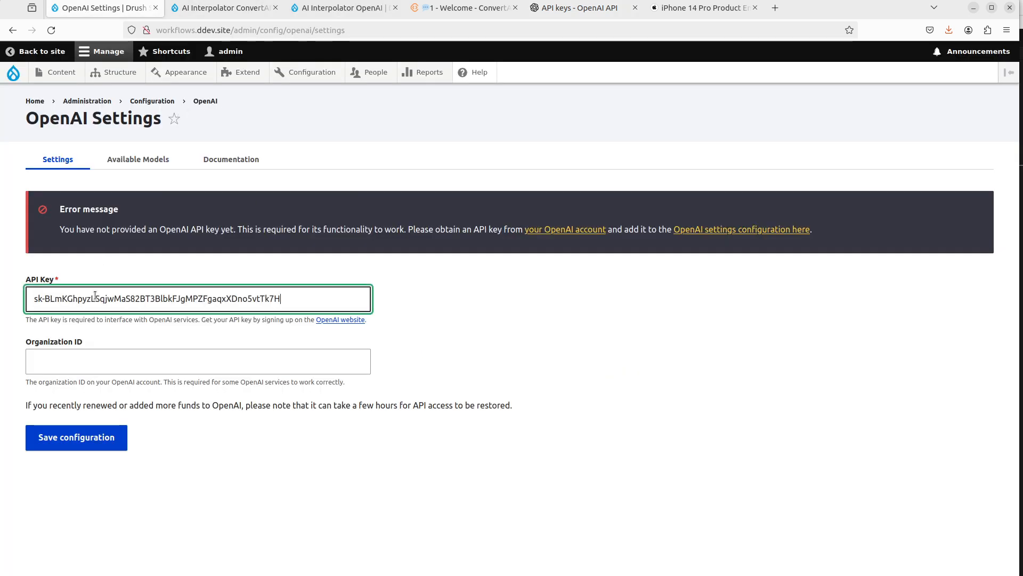
click(109, 438)
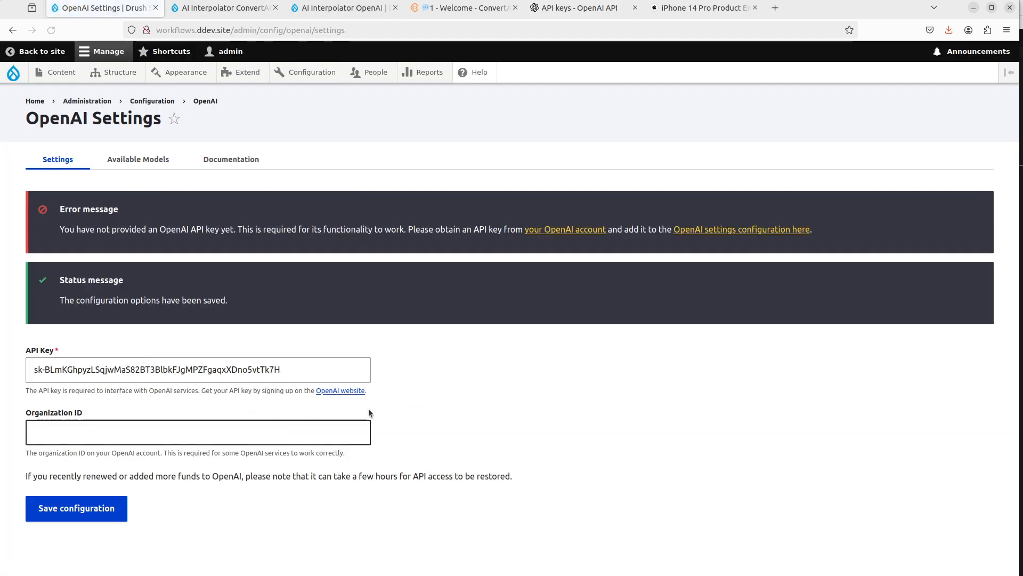
Step: Open the Convert API Config settings page under web services configuration
mouse_move(308, 72)
mouse_move(325, 286)
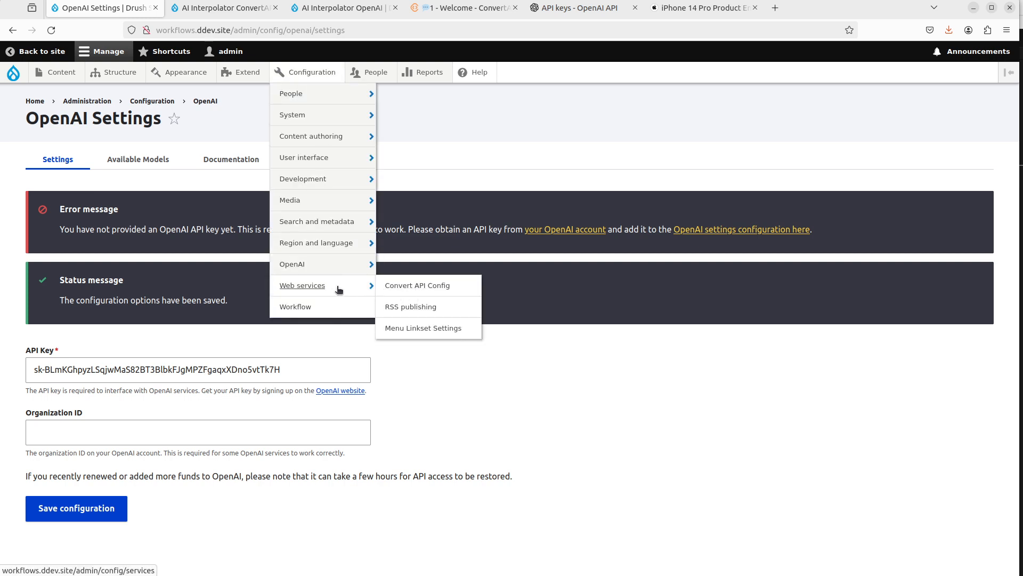
click(432, 286)
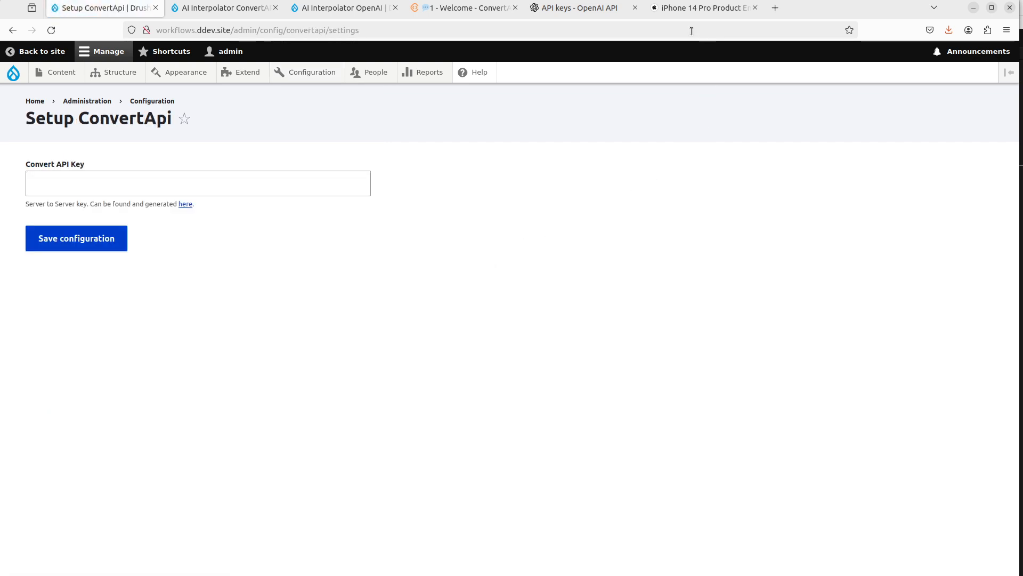
Step: Copy the server-to-server API secret from the ConvertAPI account's authentication page
click(480, 7)
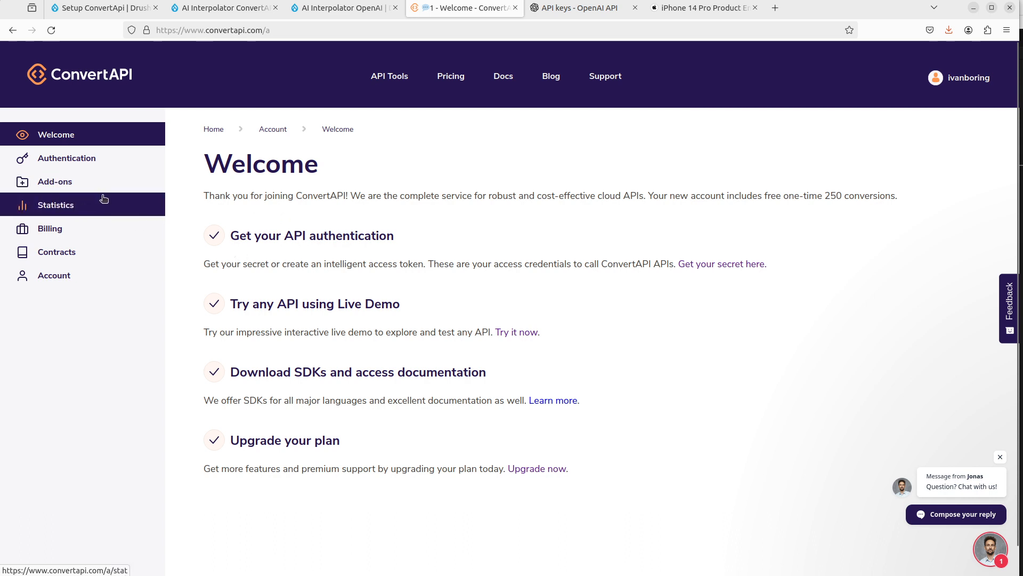
click(86, 159)
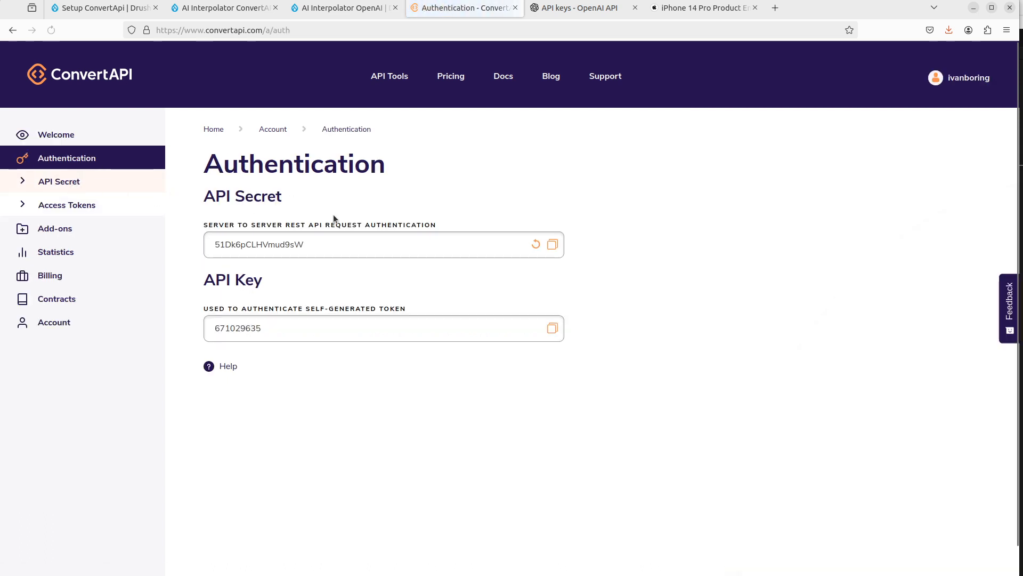
click(553, 245)
Step: Paste the ConvertAPI secret into the Convert API Key field and save the configuration
click(126, 7)
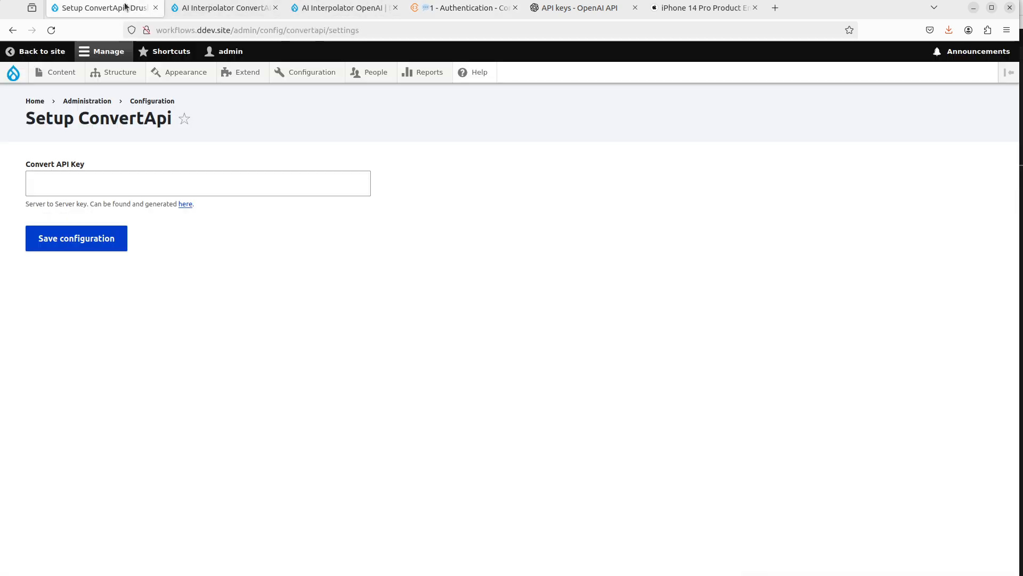
click(251, 189)
key(ctrl+v)
click(432, 308)
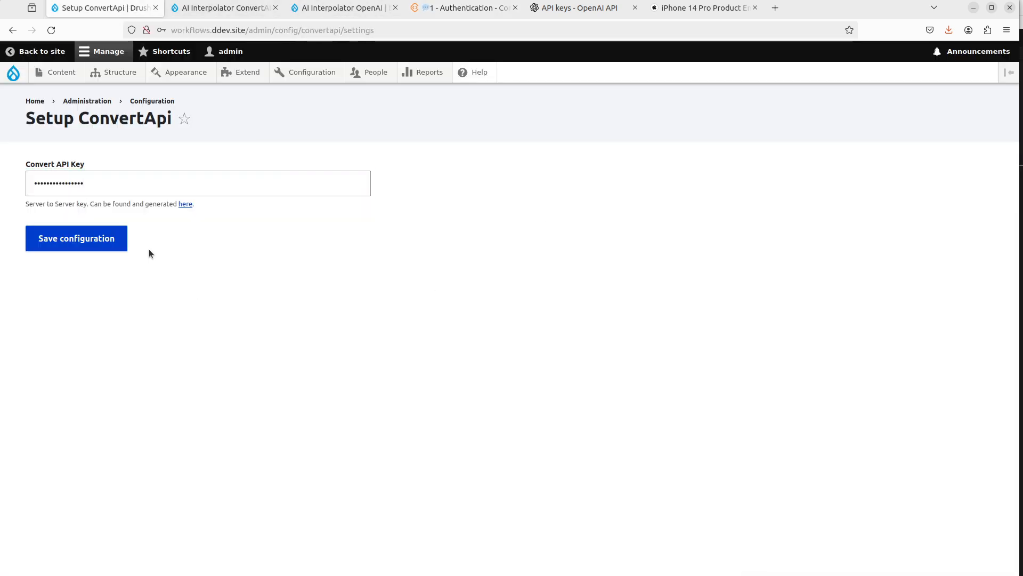
click(107, 241)
Step: Close the OpenAI, ConvertAPI and module project browser tabs, returning to the ConvertAPI setup page
click(543, 12)
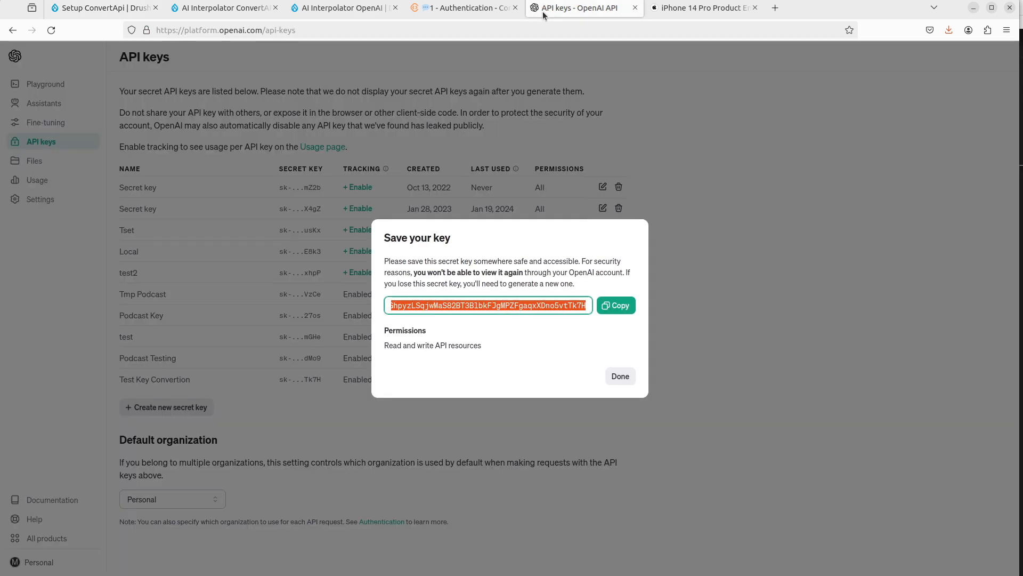
click(656, 8)
click(597, 10)
click(457, 9)
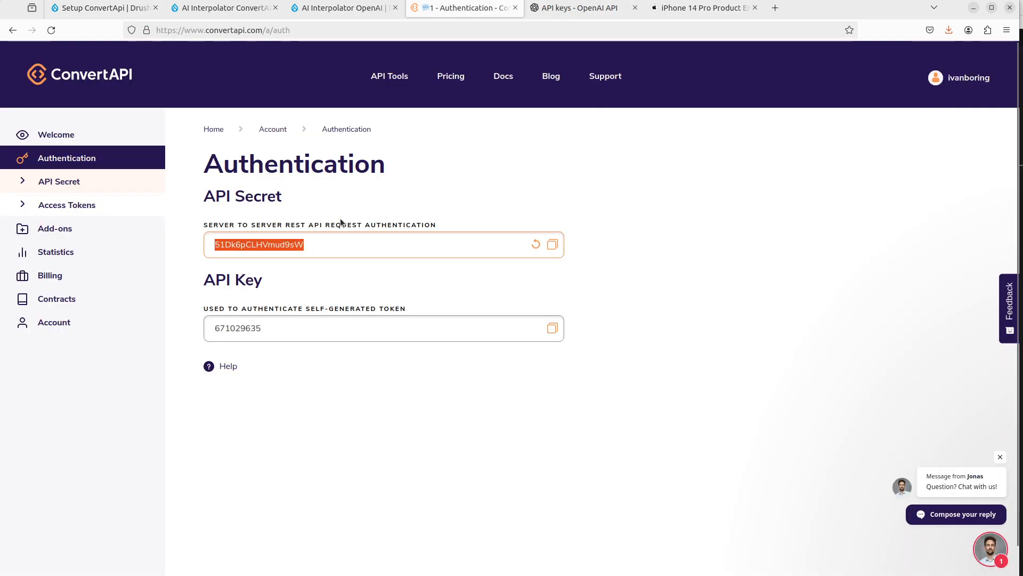
key(ctrl+w)
key(ctrl+w)
click(336, 15)
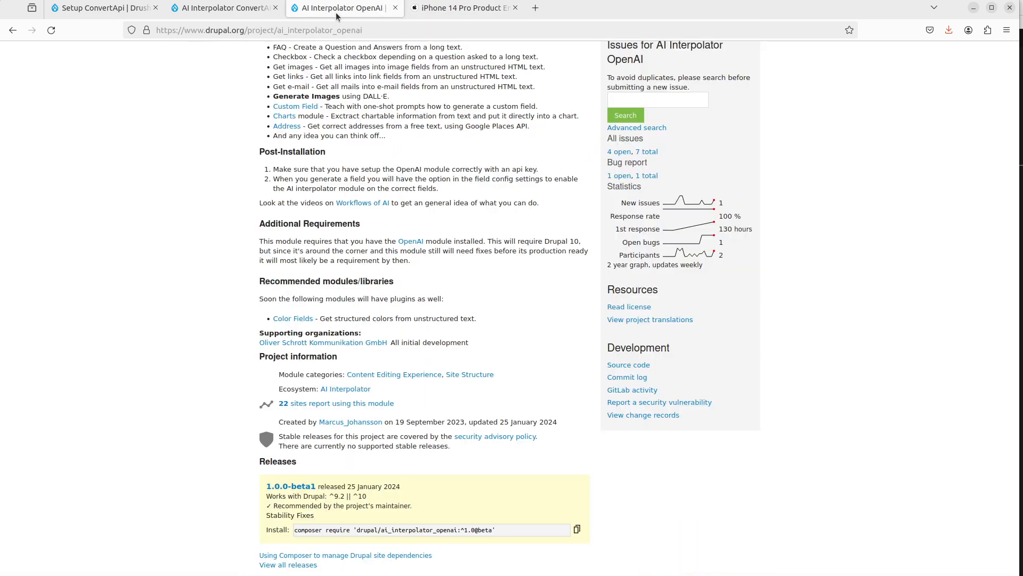
key(ctrl+w)
key(ctrl+w)
click(123, 8)
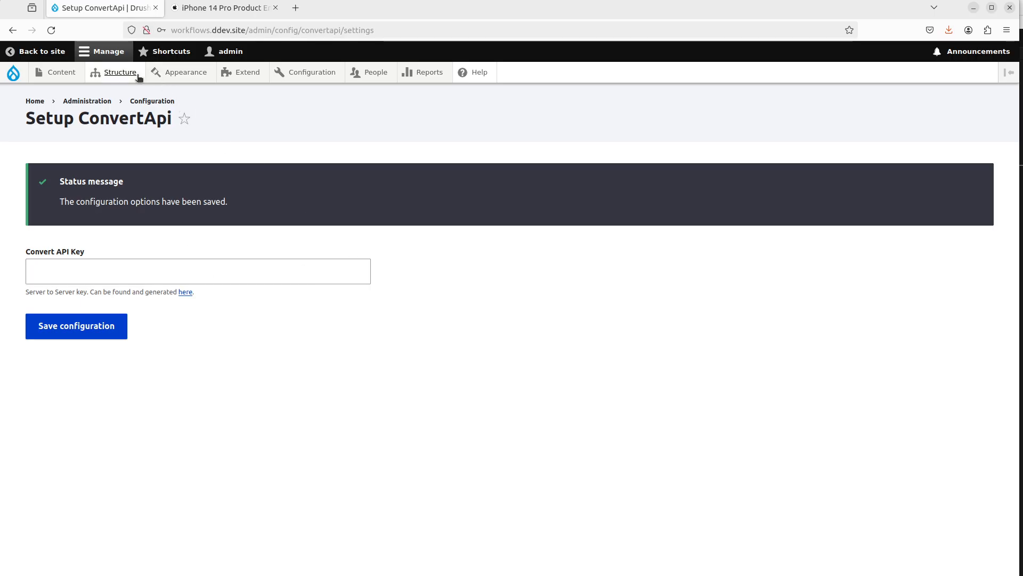
Step: Open the Document media type's Document field settings and review its allowed file extensions
mouse_move(114, 72)
mouse_move(133, 221)
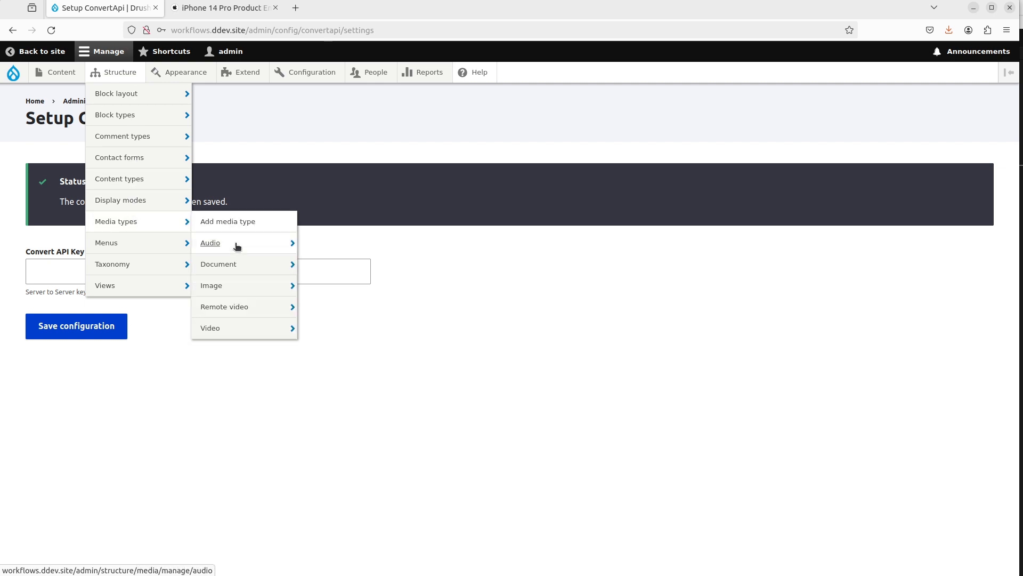
mouse_move(245, 288)
mouse_move(263, 267)
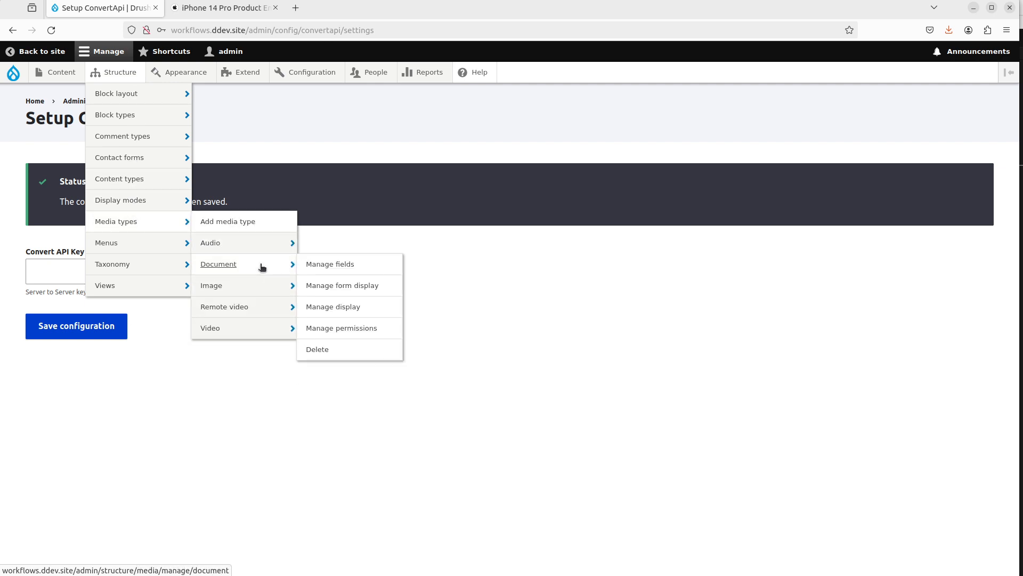
click(357, 267)
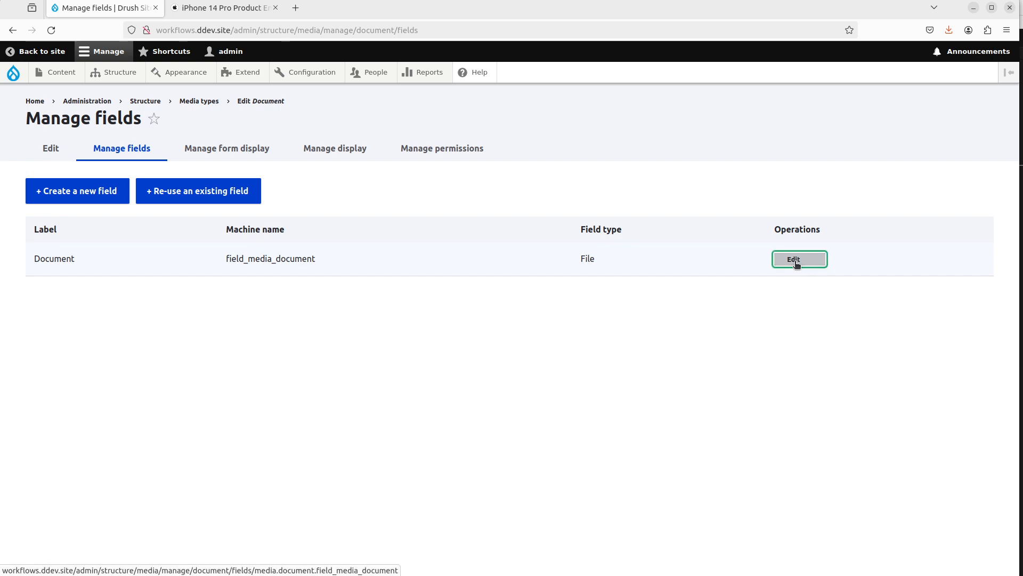
click(796, 264)
scroll(231, 363, down, 2)
scroll(231, 363, down, 3)
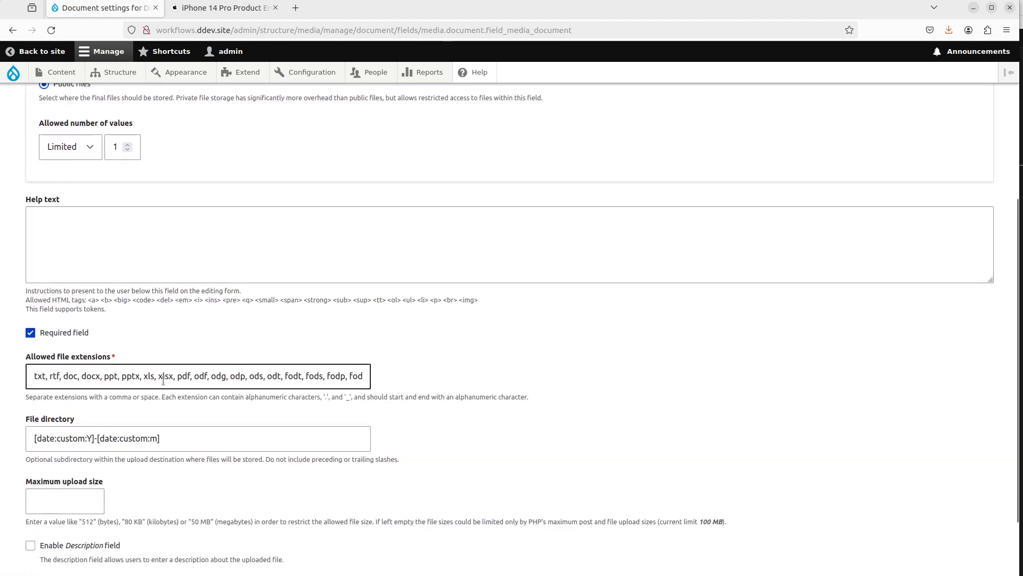
scroll(238, 334, up, 5)
Step: Add a Document media item by uploading iPhone_14_Pro_PER_Sept2022.pdf and save it
mouse_move(50, 77)
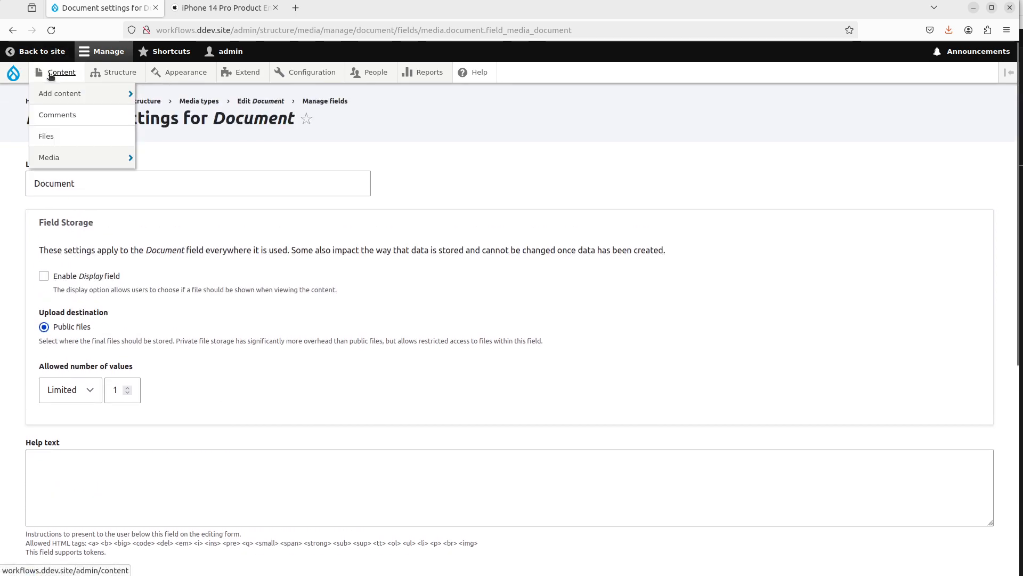
mouse_move(98, 158)
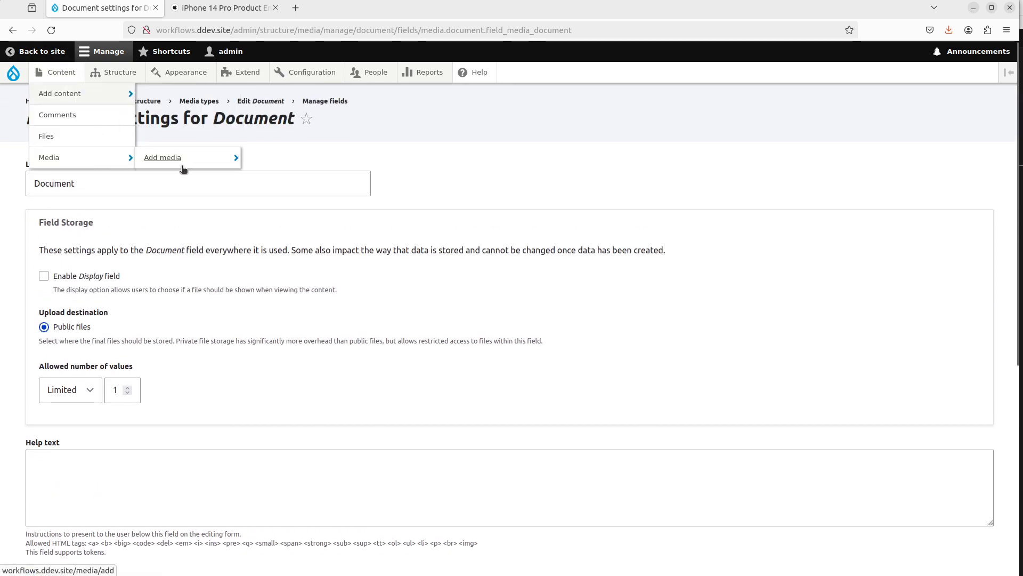
mouse_move(183, 163)
click(268, 183)
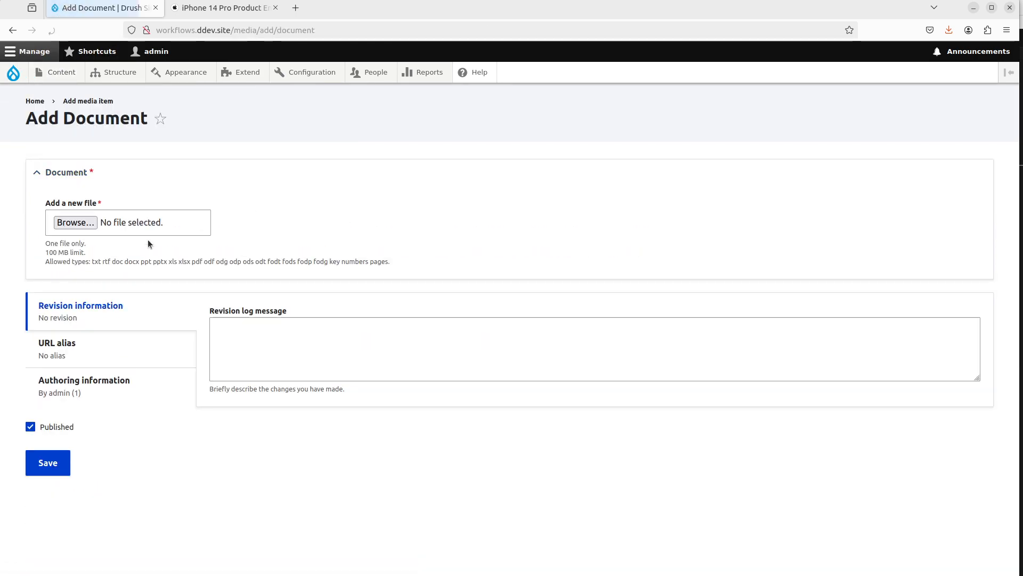
click(73, 223)
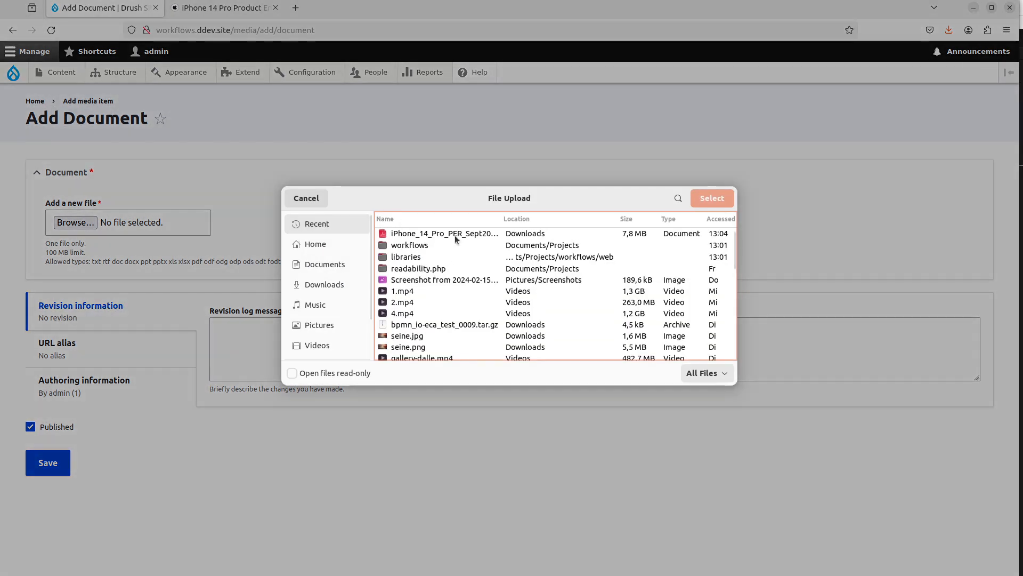
double_click(455, 234)
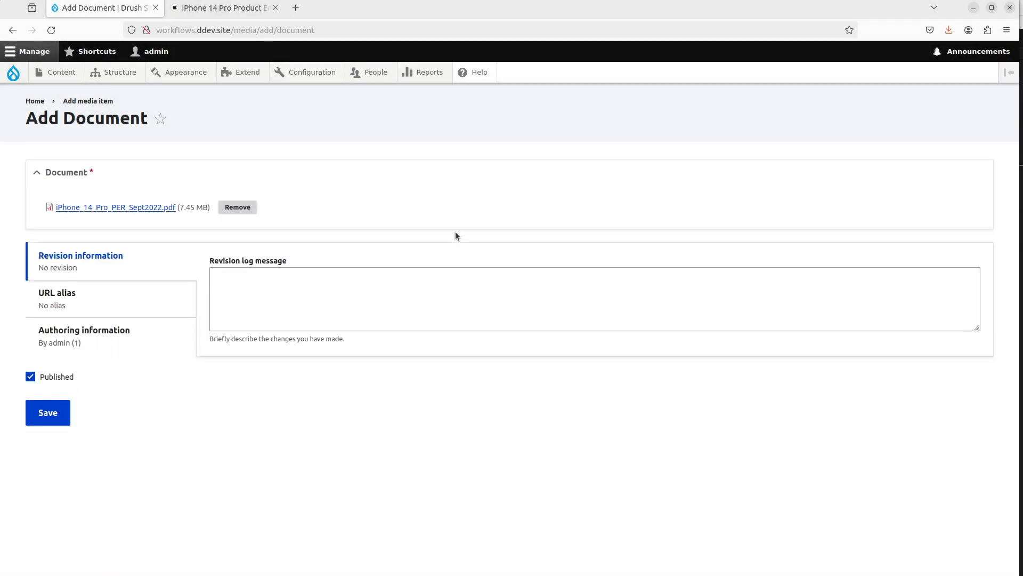
click(60, 419)
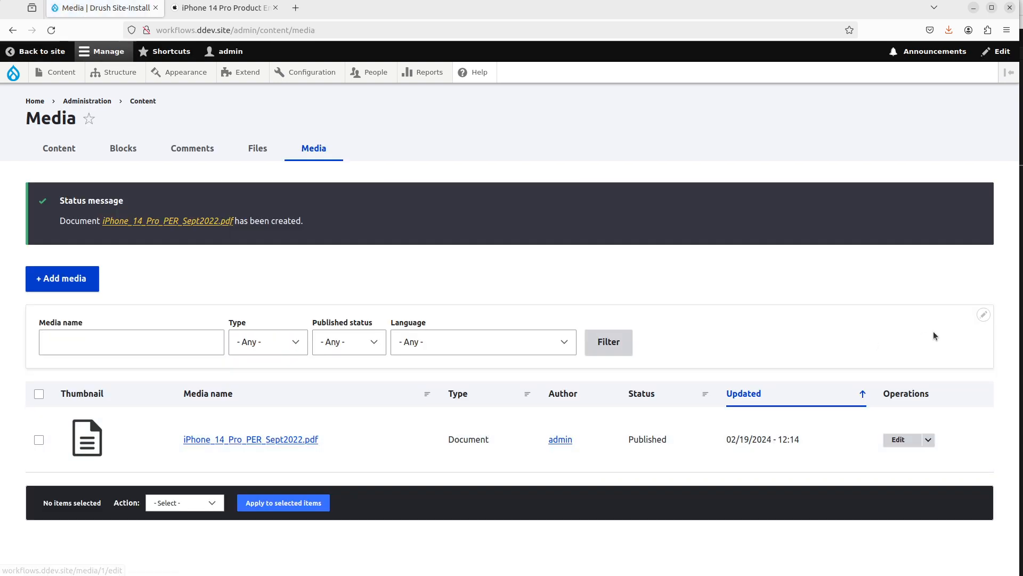
Step: Open the uploaded iPhone_14_Pro_PER_Sept2022.pdf media item's edit form
click(262, 445)
key(alt+Left)
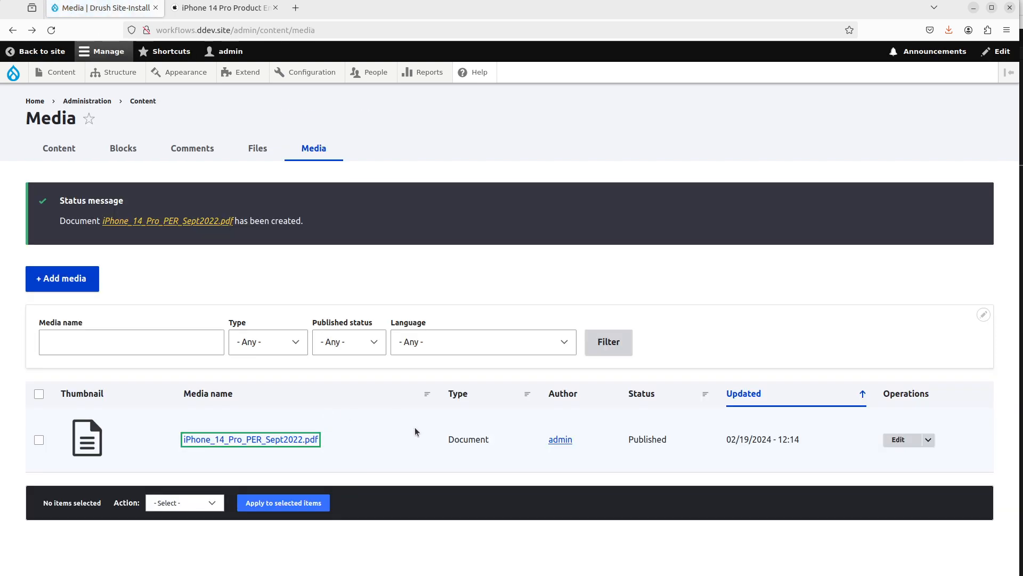
click(372, 441)
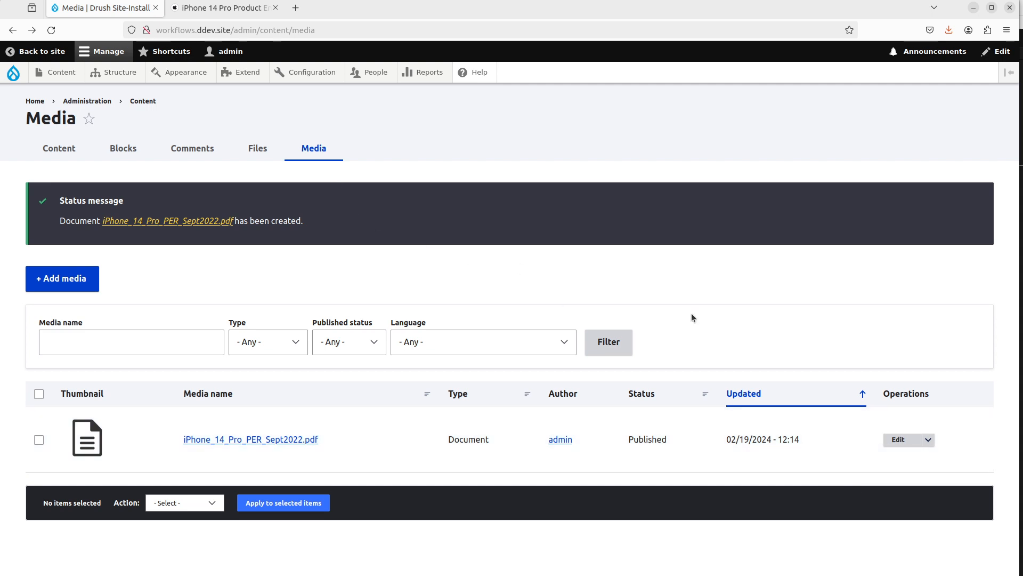
click(898, 439)
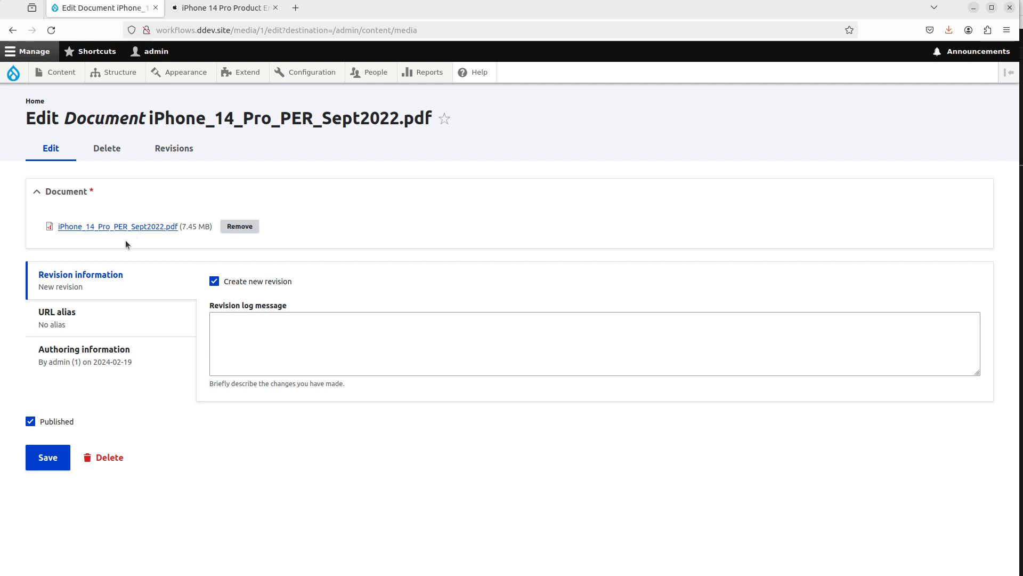
mouse_move(114, 72)
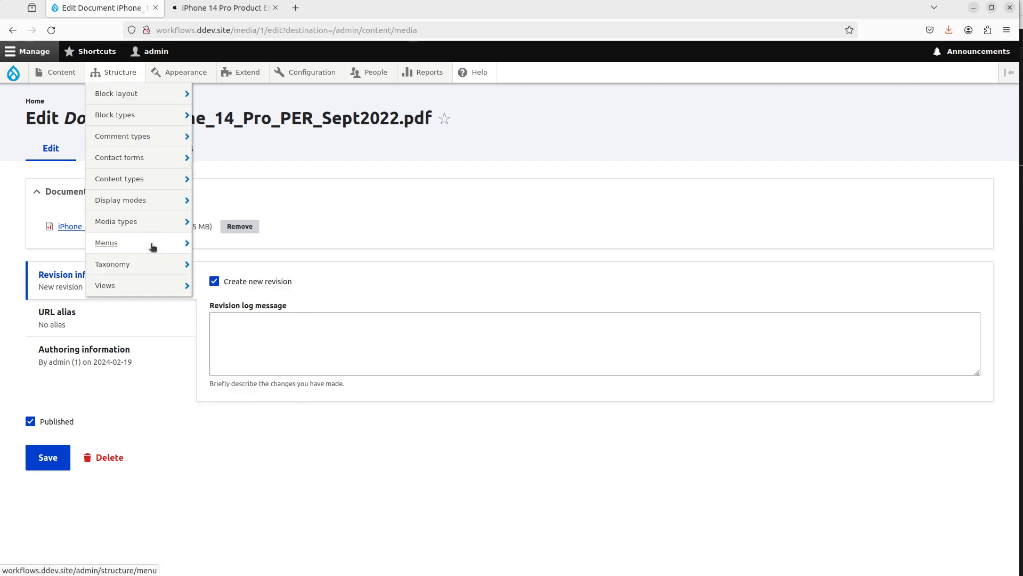
Step: Add a new Formatted text field of type Text (formatted, long) labelled Long Description to the Document media type
mouse_move(160, 226)
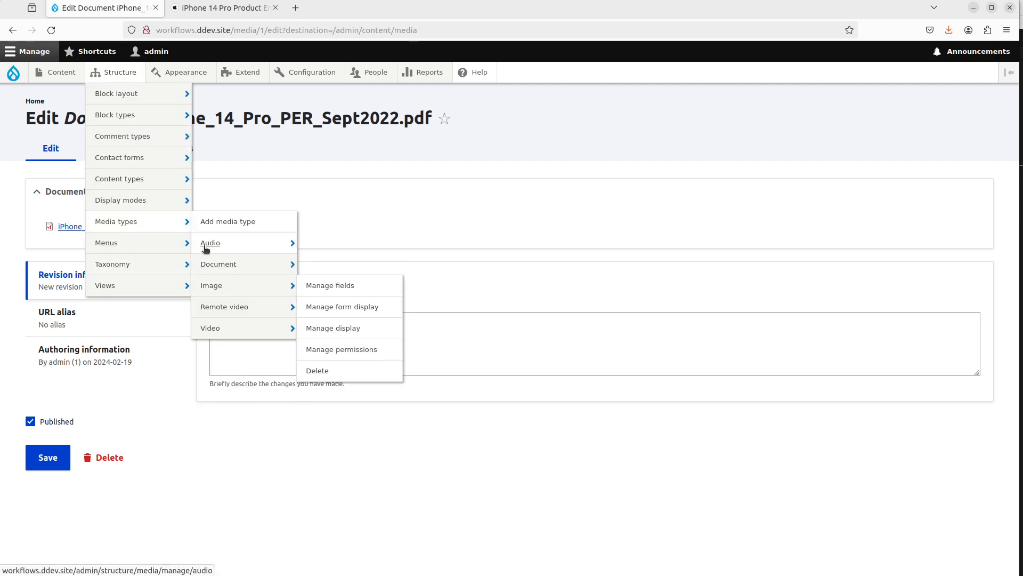
mouse_move(272, 265)
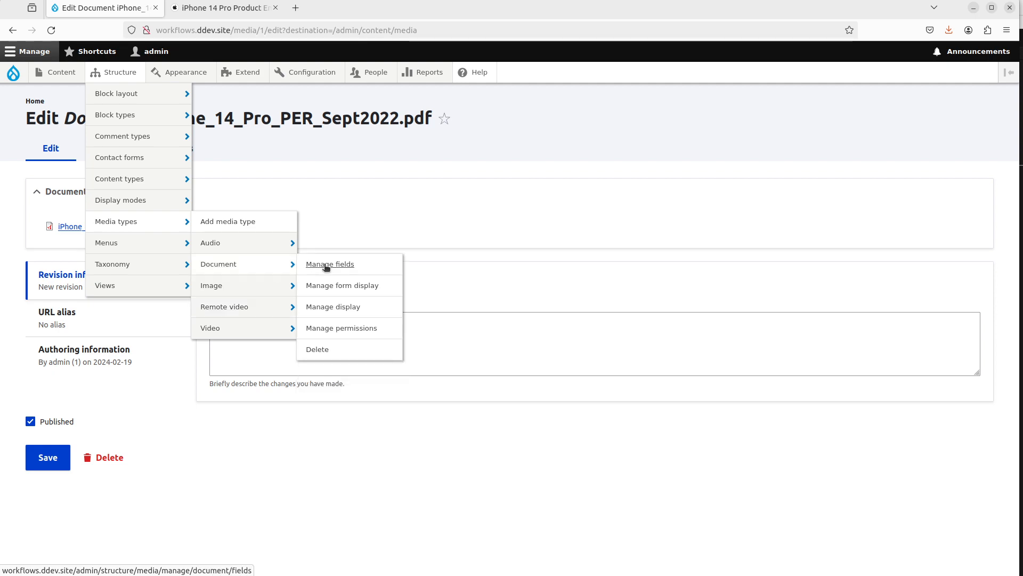
click(326, 265)
click(99, 191)
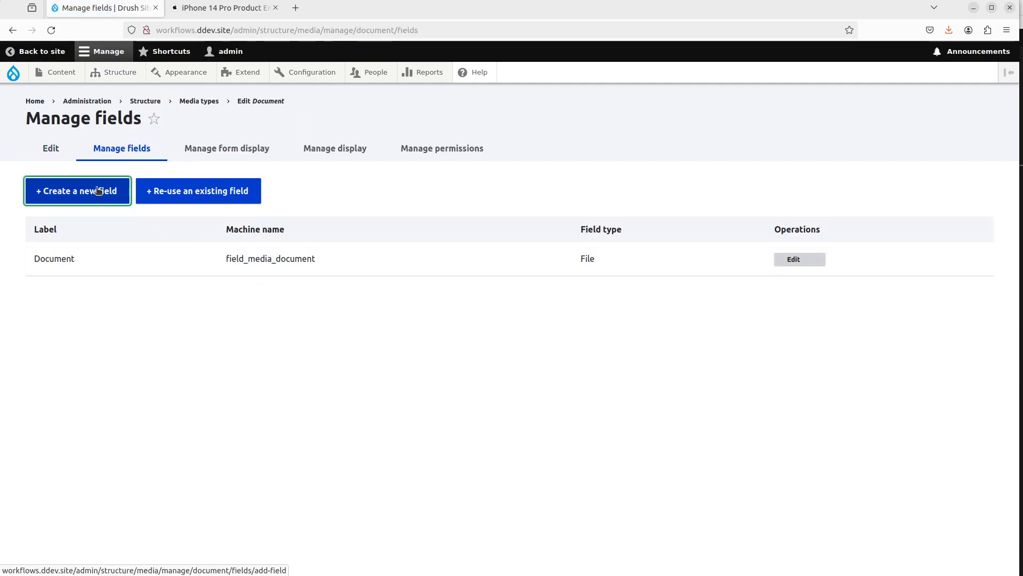
click(408, 250)
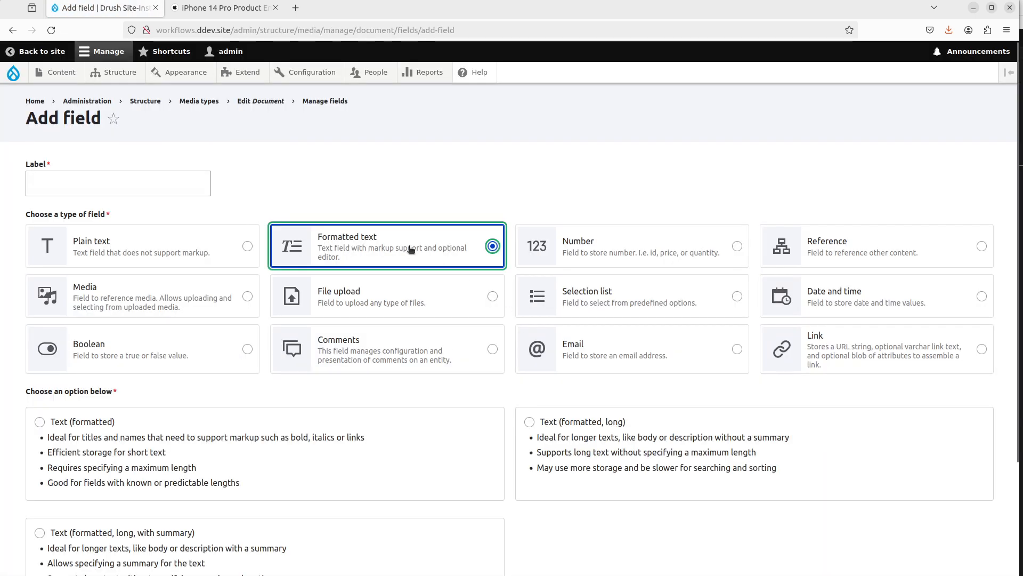
scroll(560, 456, down, 3)
click(530, 326)
scroll(530, 325, up, 3)
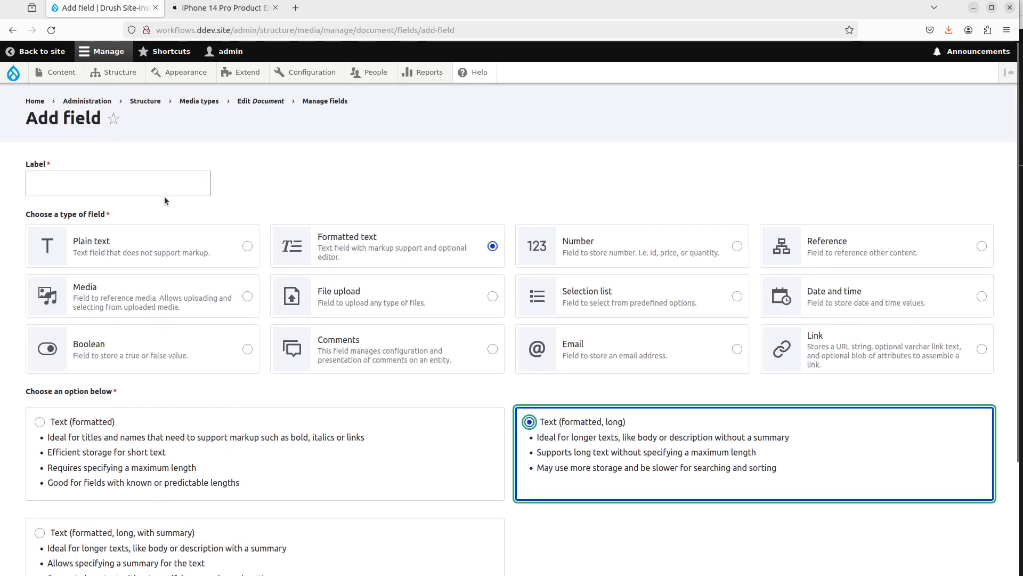
click(160, 189)
text(Long)
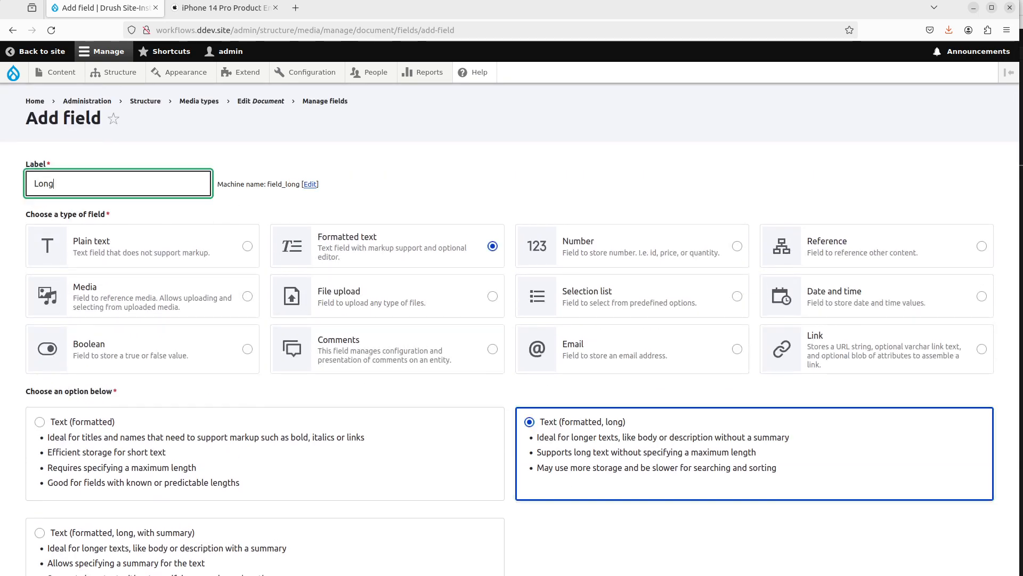
text( Description)
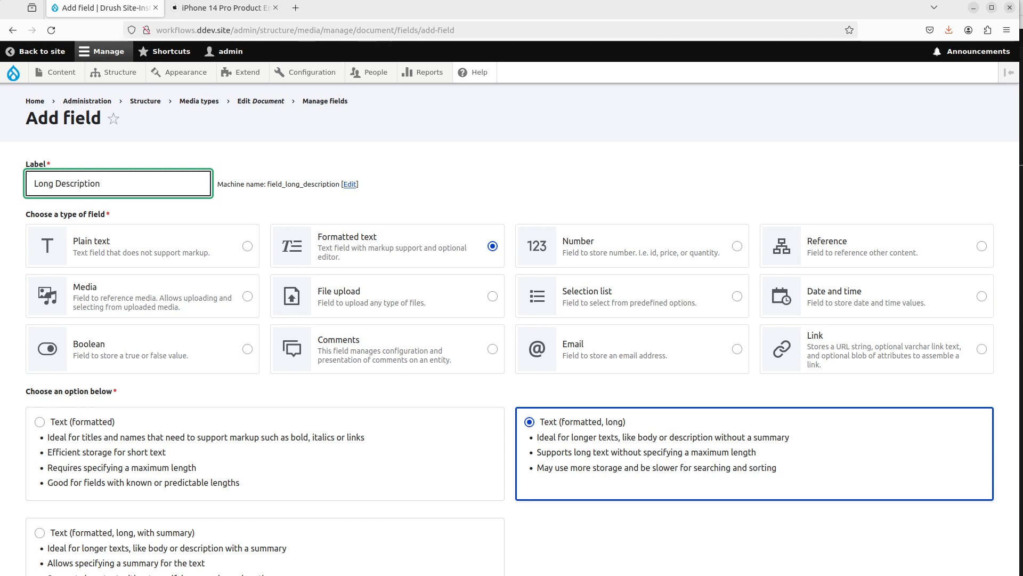
scroll(52, 421, down, 3)
click(56, 511)
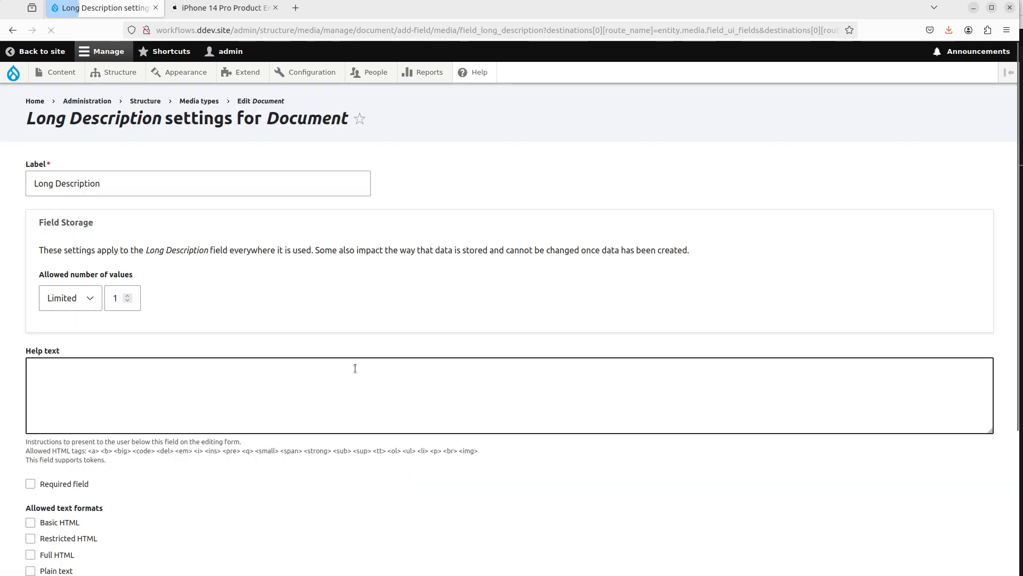
Step: Allow only the Full HTML text format for the Long Description field, leave AI Interpolator disabled, and save its settings
scroll(182, 321, down, 4)
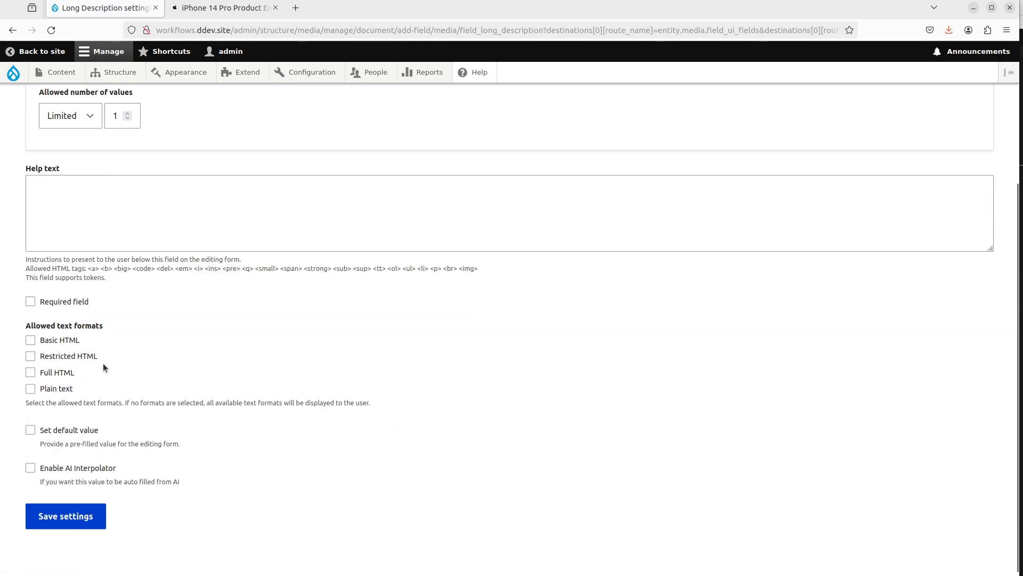
click(70, 368)
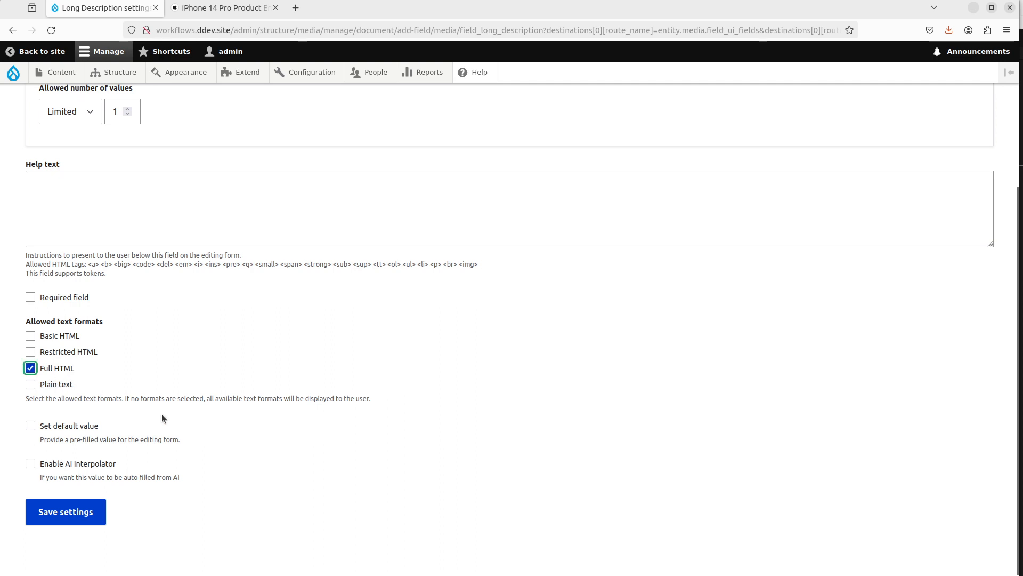
click(88, 463)
scroll(194, 447, down, 2)
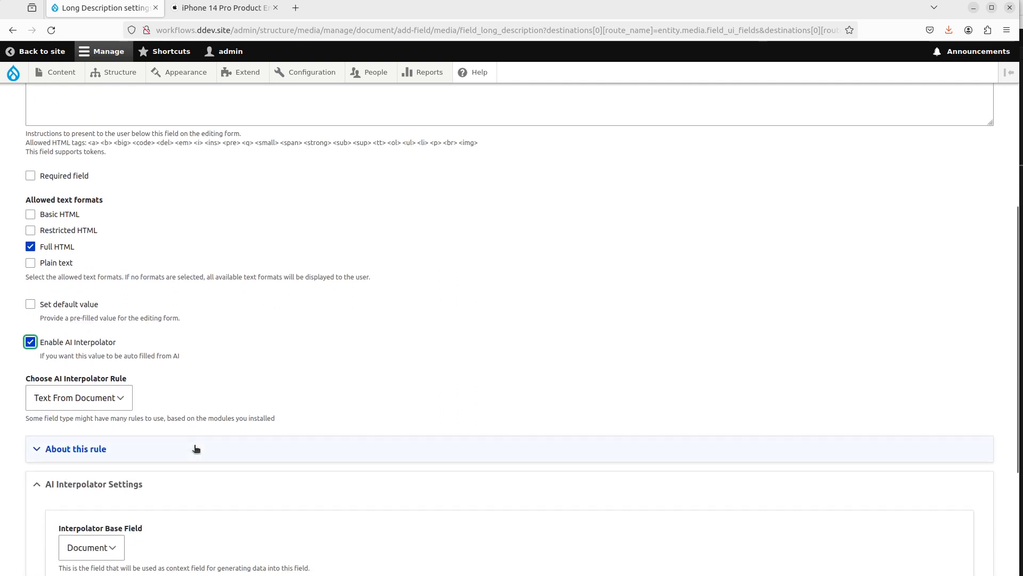
scroll(196, 448, down, 1)
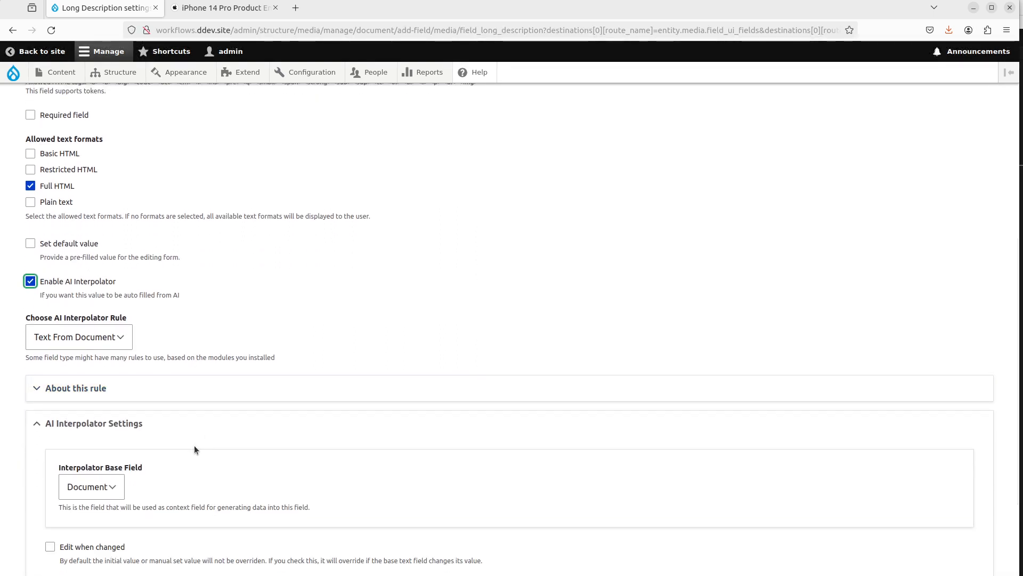
scroll(195, 447, down, 1)
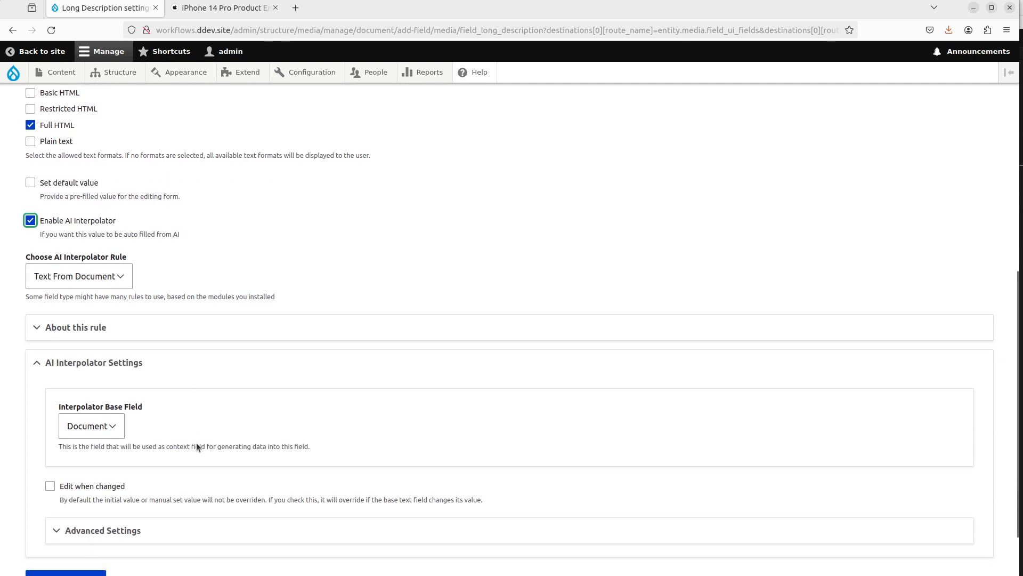
click(91, 233)
click(94, 225)
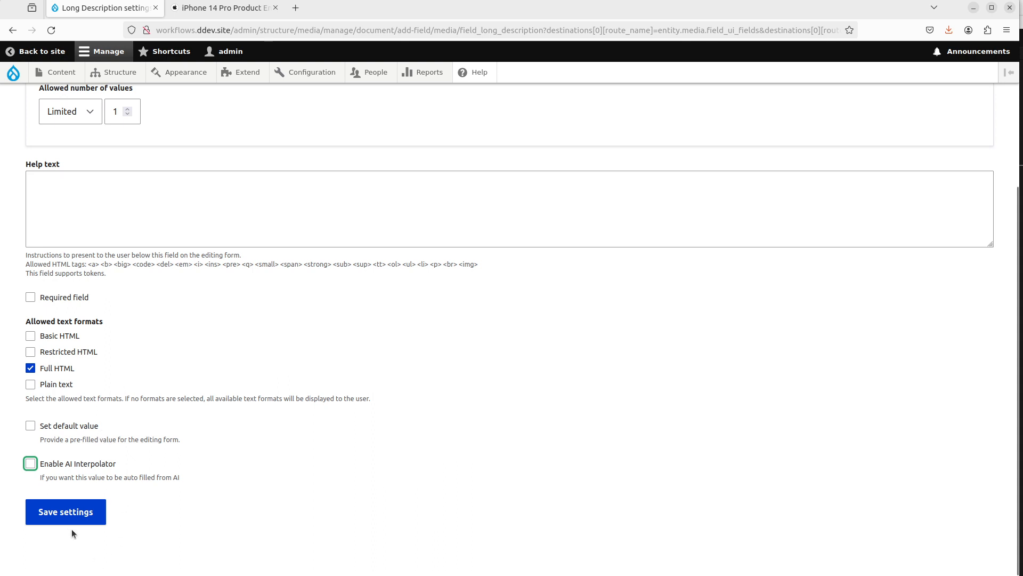
click(77, 512)
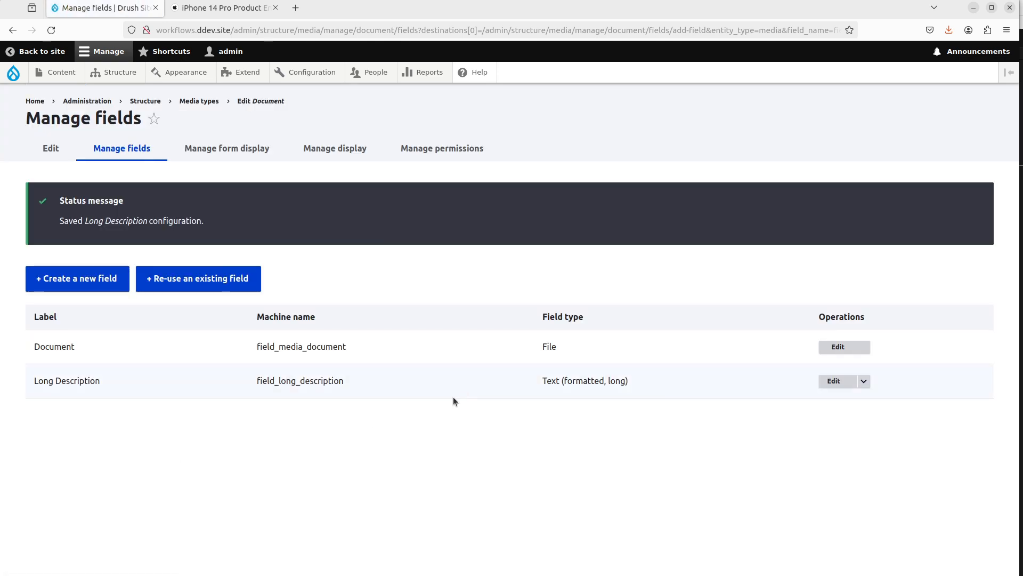
Step: Add a new Plain text field of type Text (plain, long) labelled Original Text to the Document media type
click(82, 278)
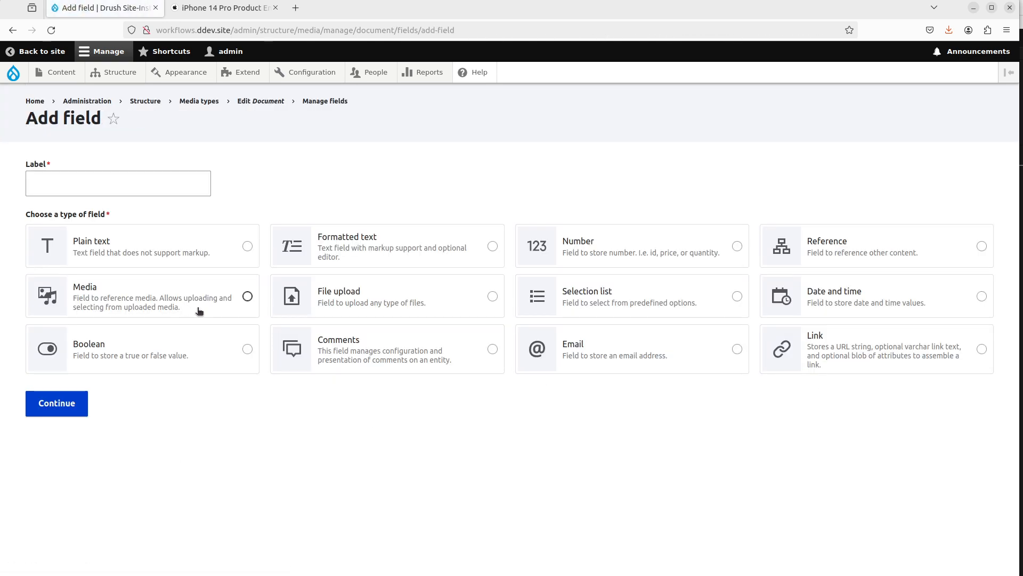
click(213, 249)
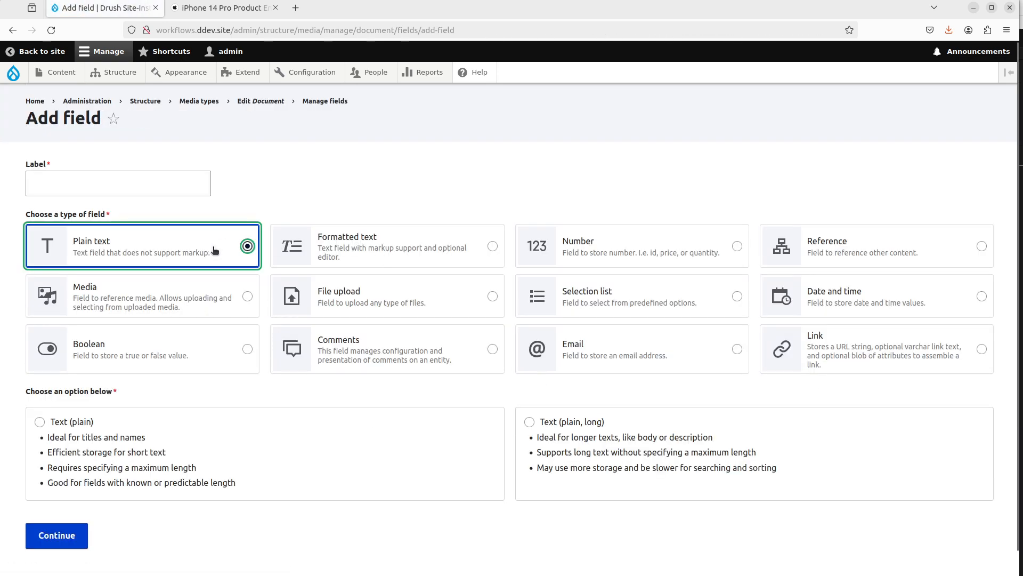
click(617, 434)
scroll(352, 433, down, 1)
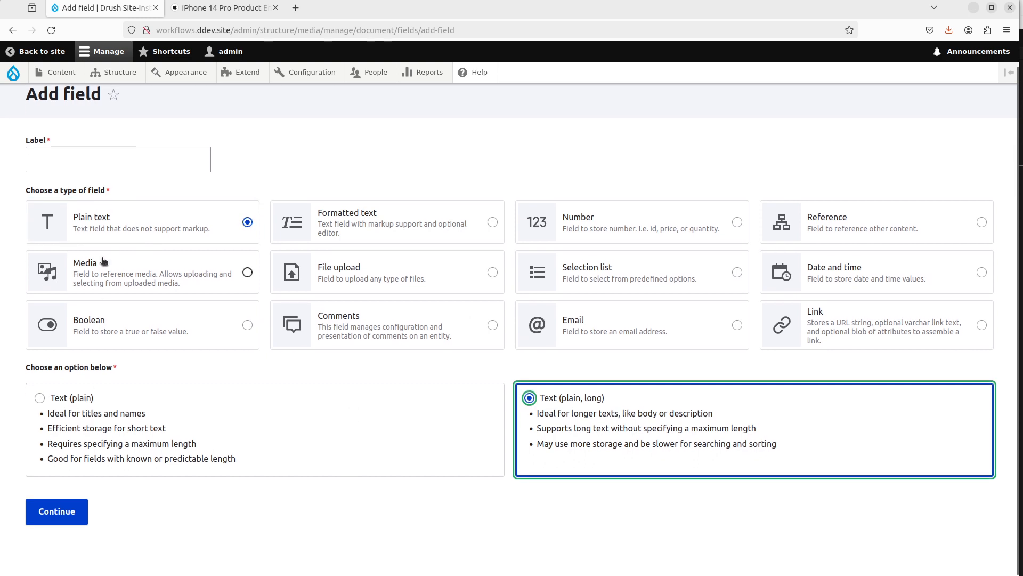
click(139, 161)
text(Original text)
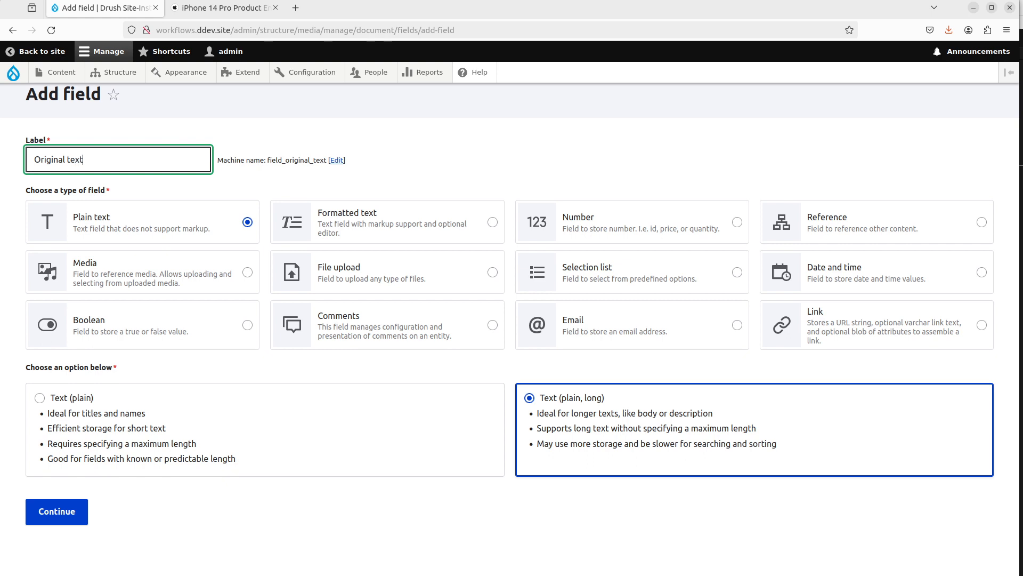
key(BackSpace)
key(BackSpace)
text(Text)
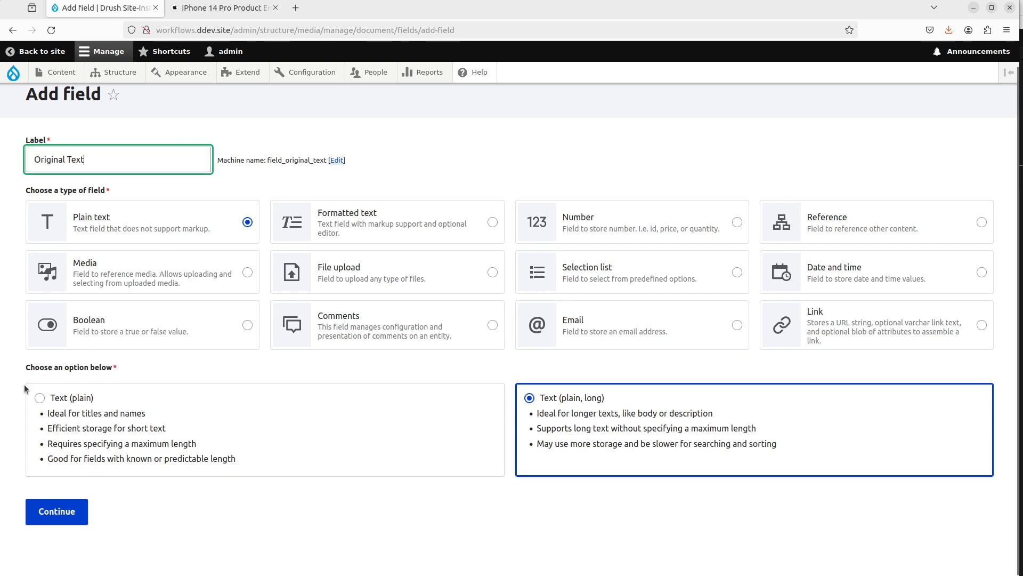
click(65, 514)
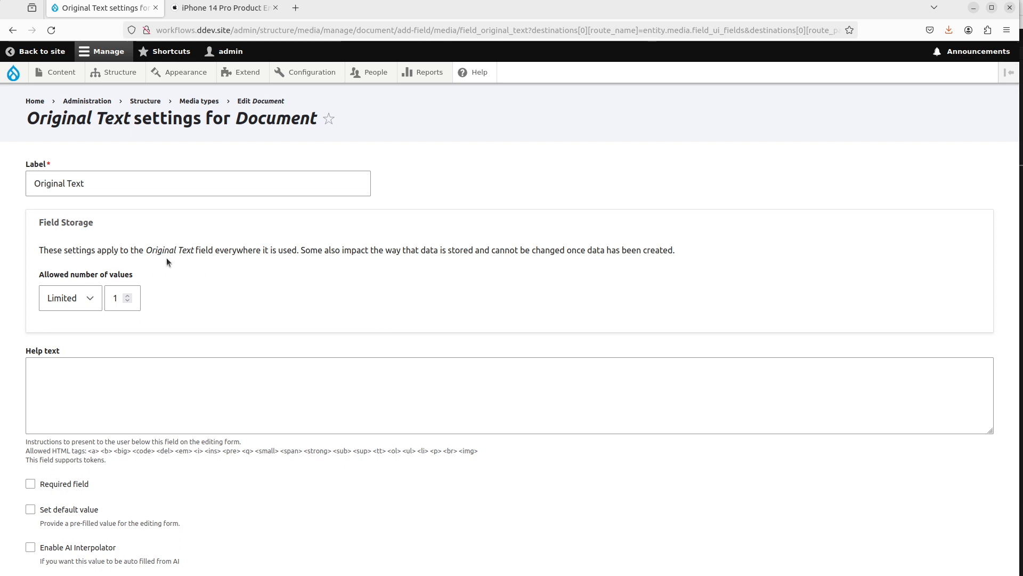
Step: Examine the text content of the iPhone 14 Pro environmental report PDF in the other tab
click(240, 10)
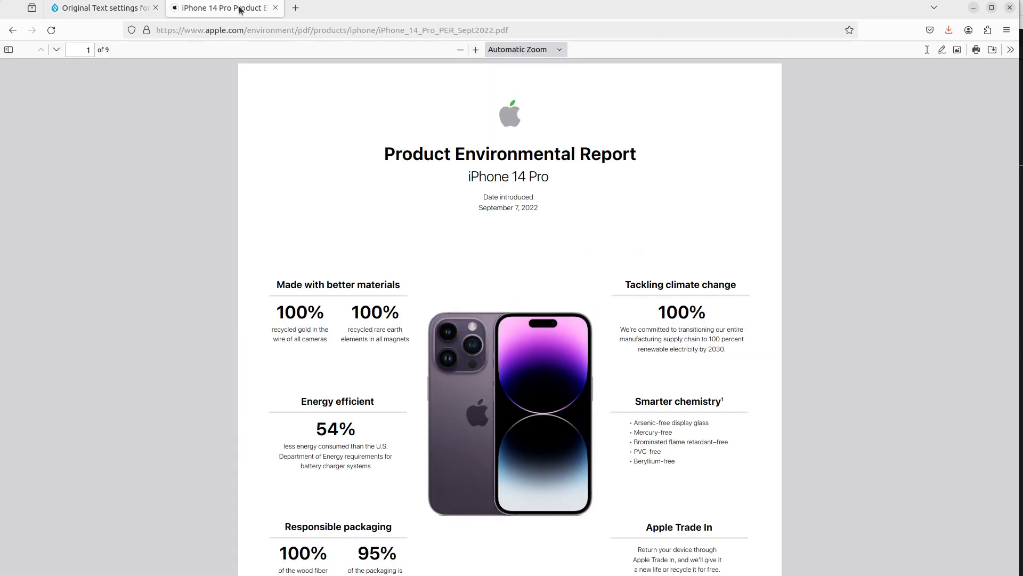
scroll(301, 280, down, 3)
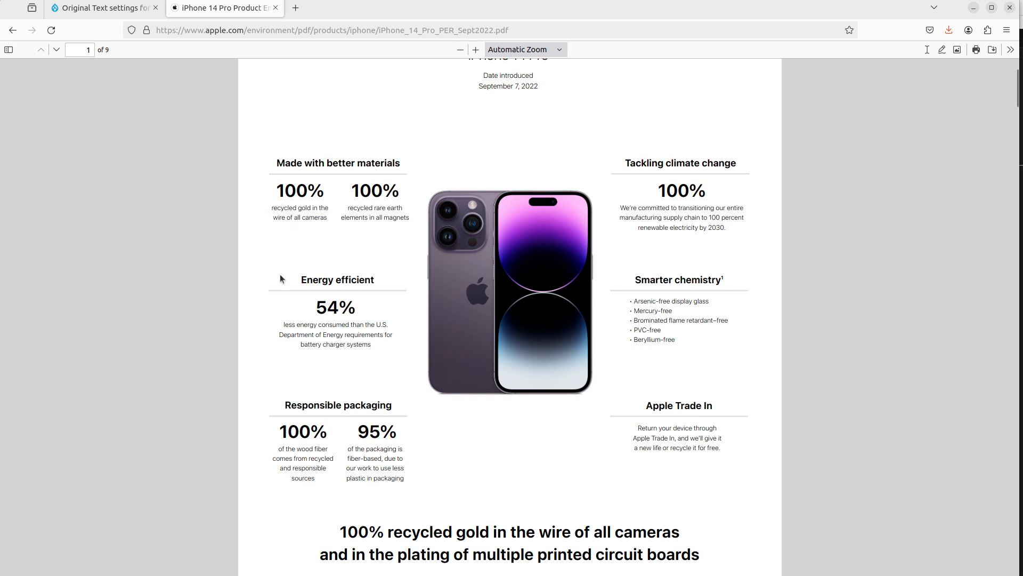
scroll(264, 221, down, 1)
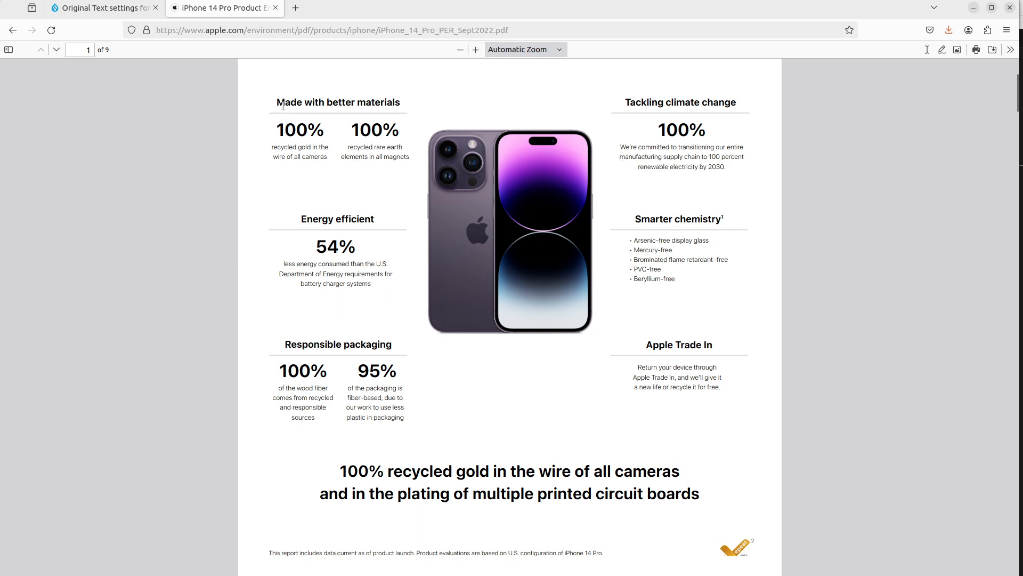
drag(283, 105, 782, 108)
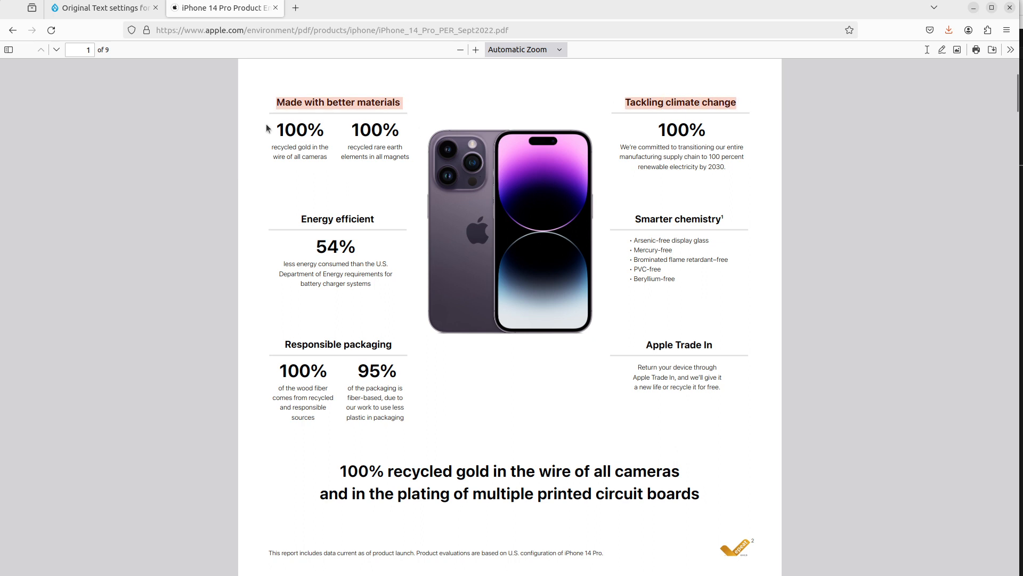
drag(272, 129, 729, 132)
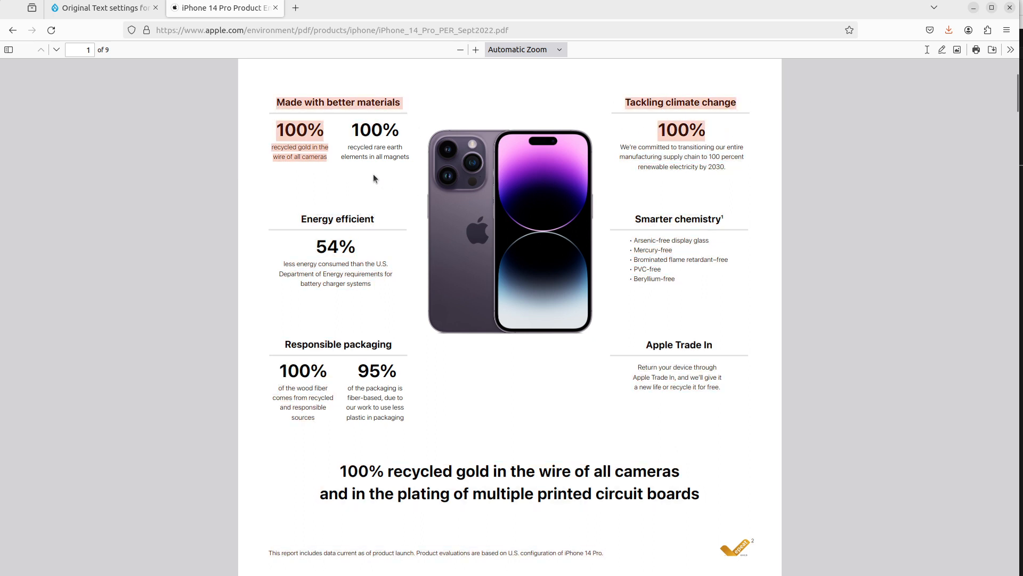
click(322, 181)
scroll(335, 259, up, 2)
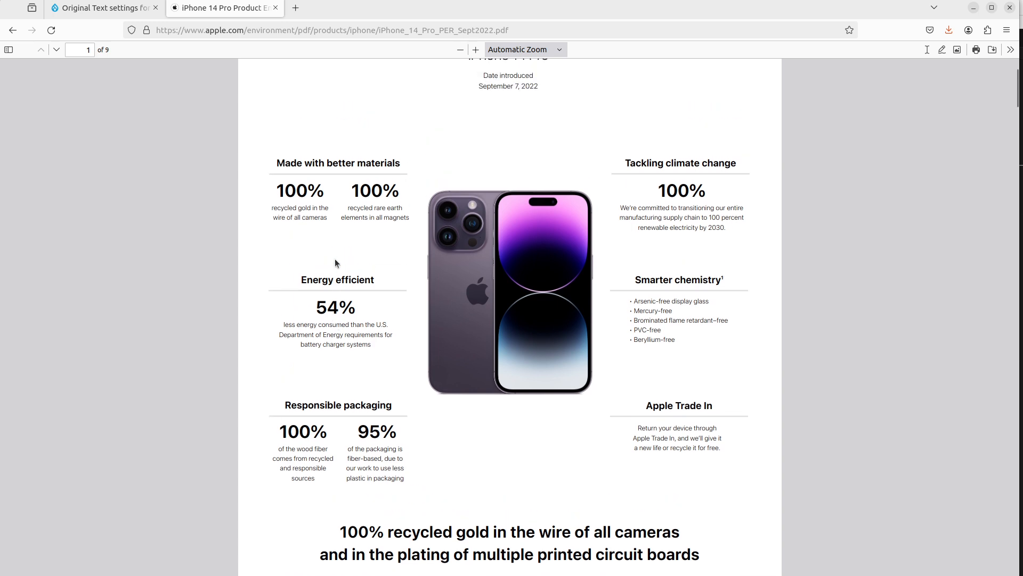
scroll(334, 259, down, 2)
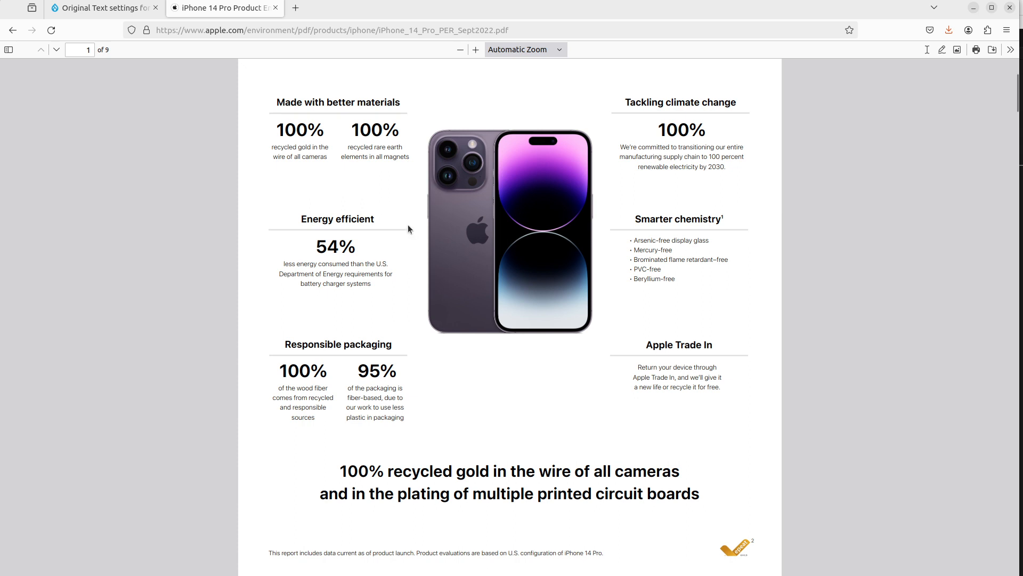
Step: Return to the Original Text field settings and enable AI Interpolator with the Text From Document rule
click(99, 7)
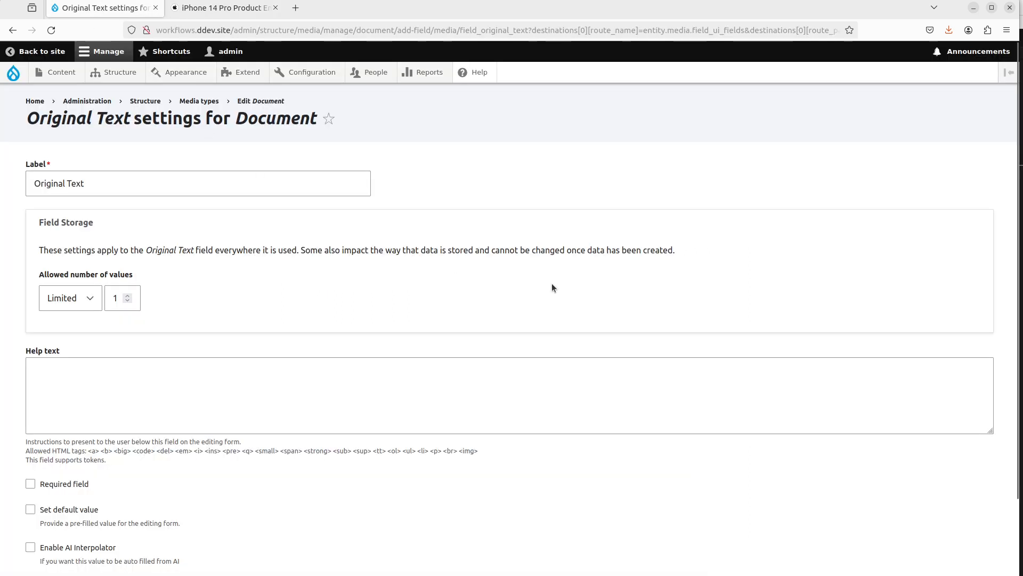
scroll(552, 282, down, 2)
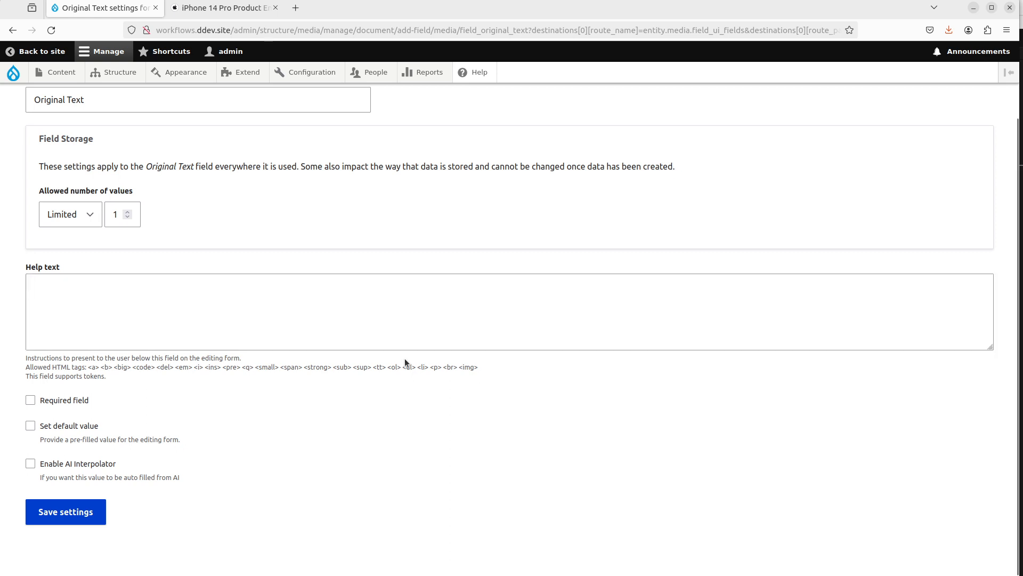
click(95, 468)
scroll(298, 392, down, 4)
scroll(304, 390, down, 3)
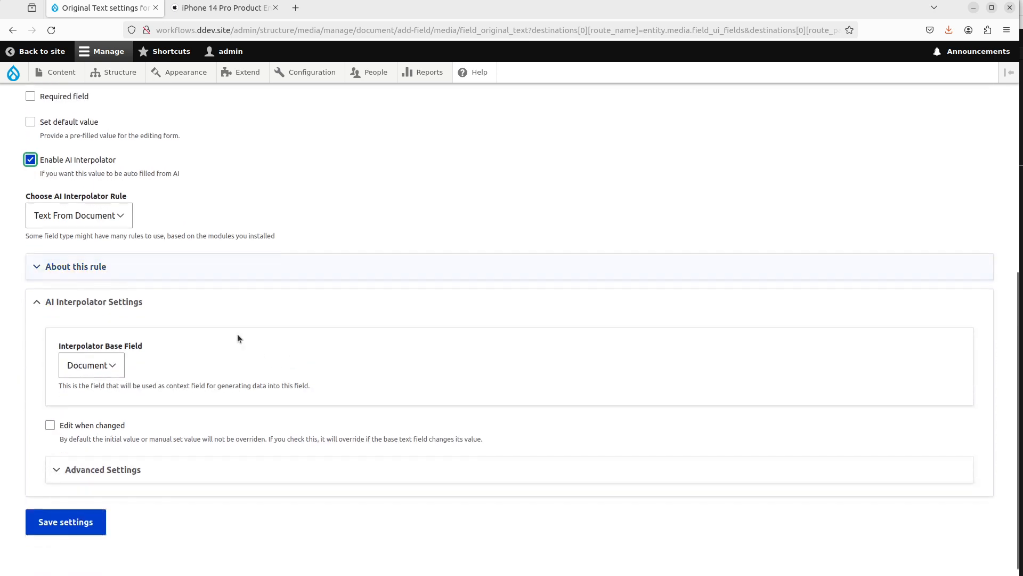
click(106, 216)
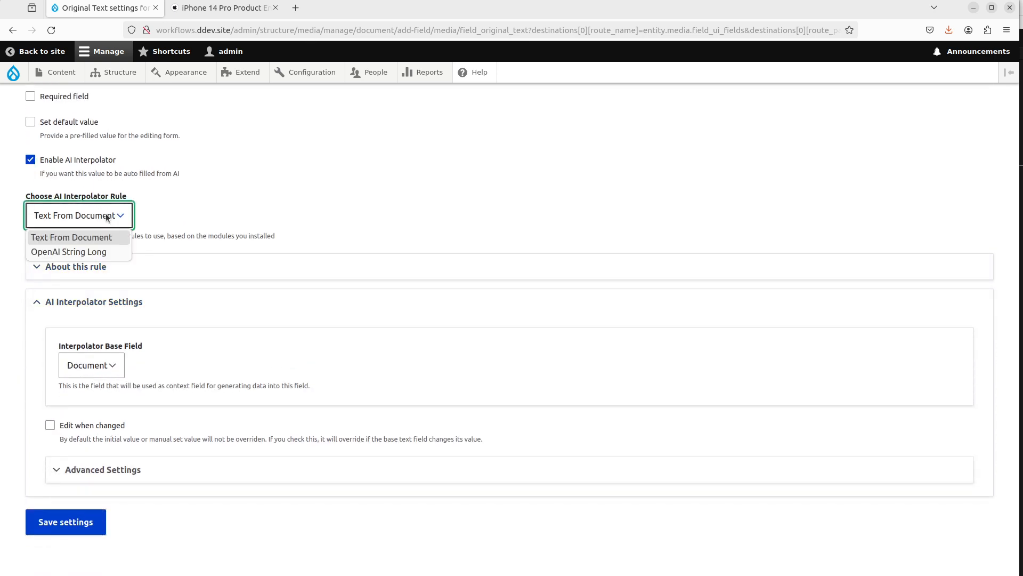
click(370, 190)
scroll(381, 207, down, 1)
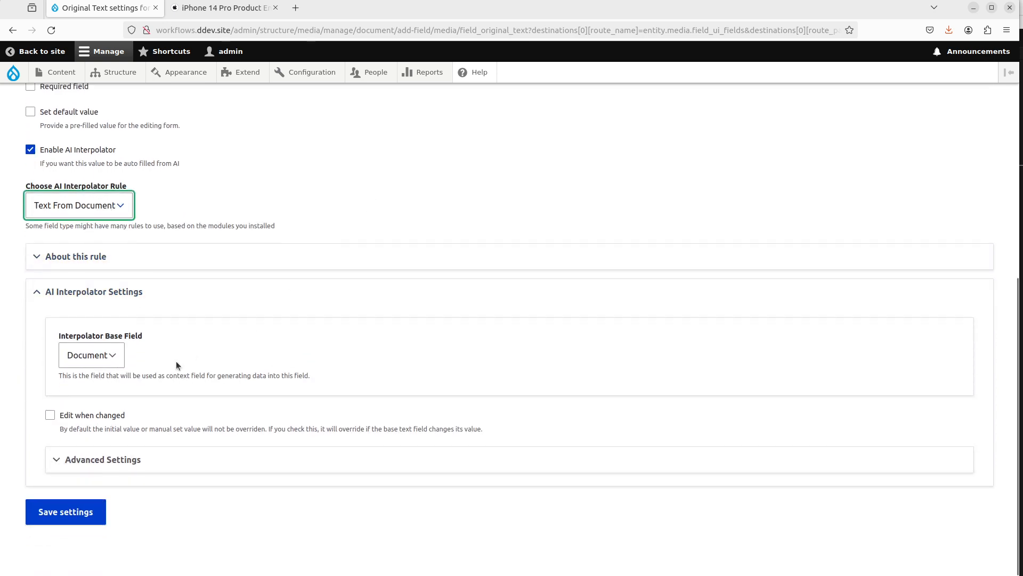
Step: Keep Document as the interpolator base field, set the interpolator worker to Batch, and save the Original Text settings
click(95, 356)
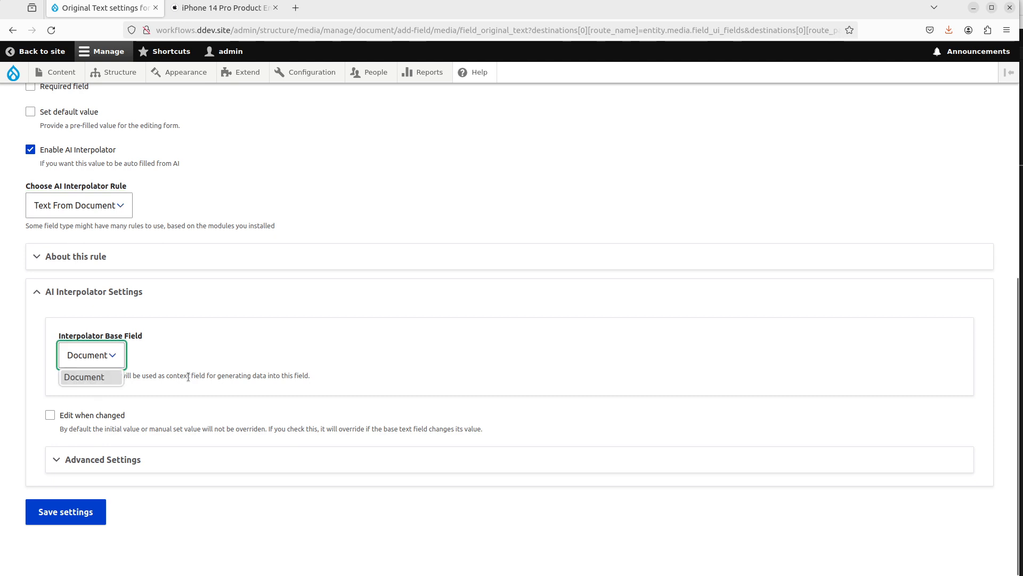
click(95, 377)
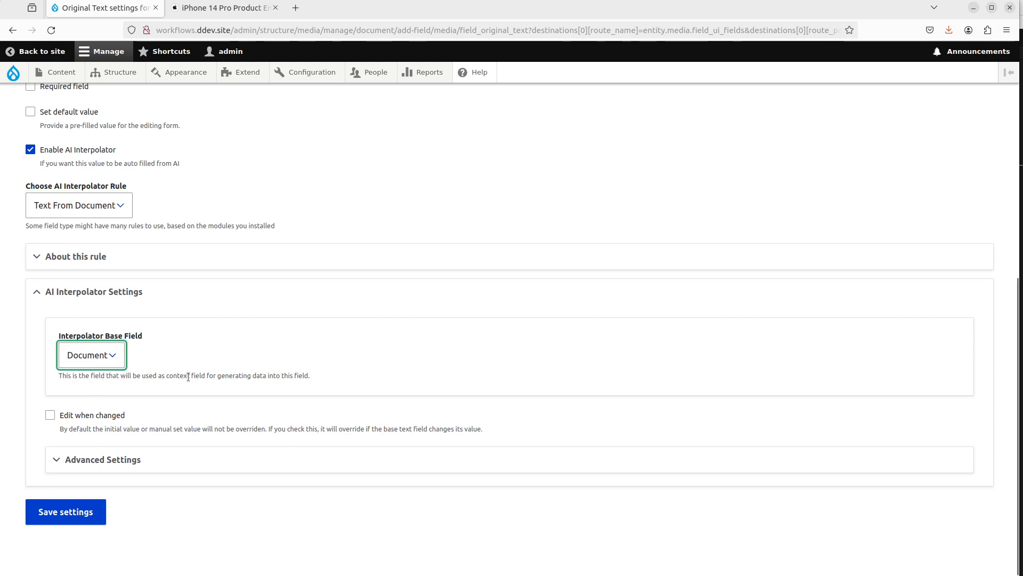
click(142, 465)
scroll(111, 358, down, 3)
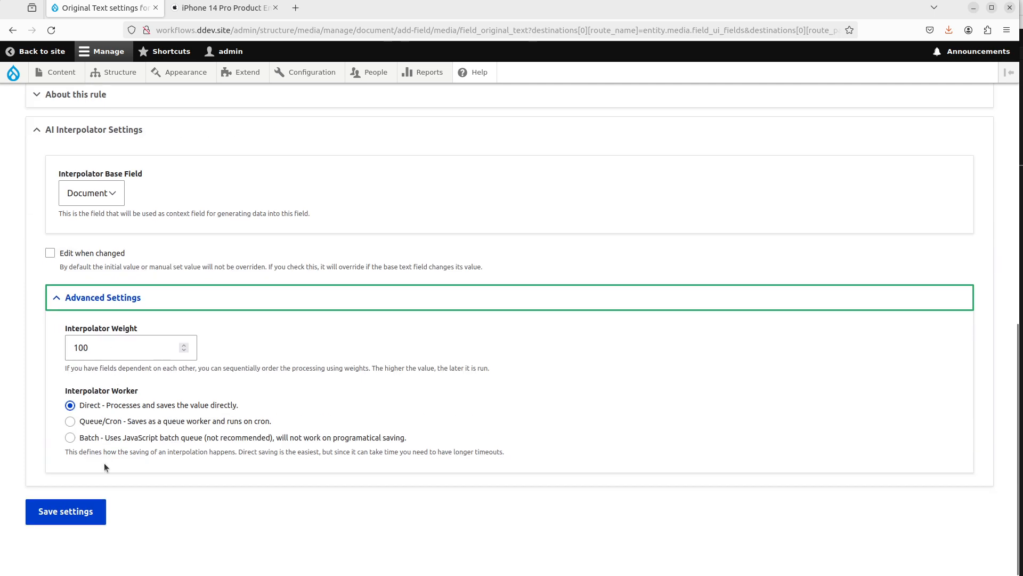
click(70, 438)
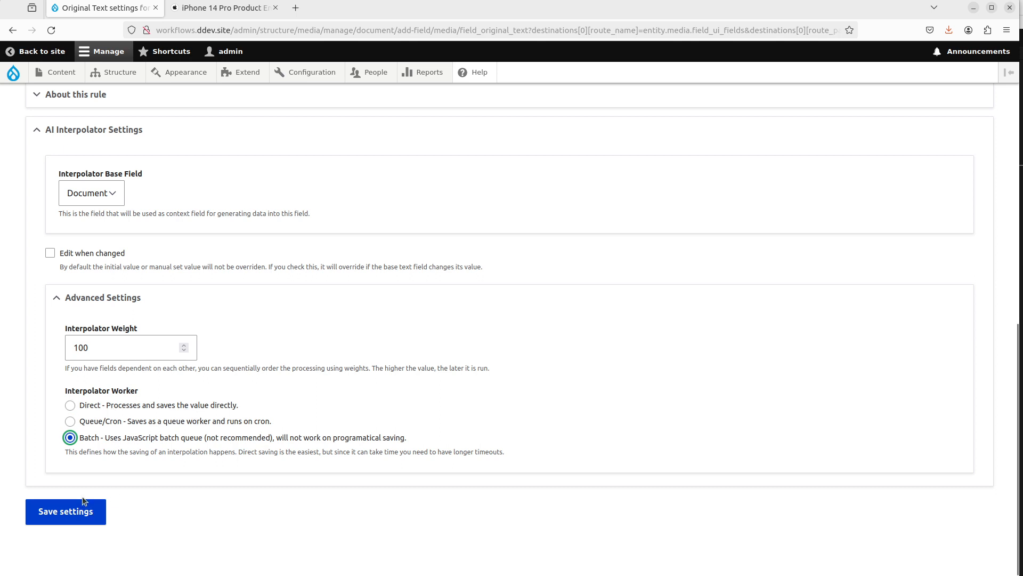
click(80, 509)
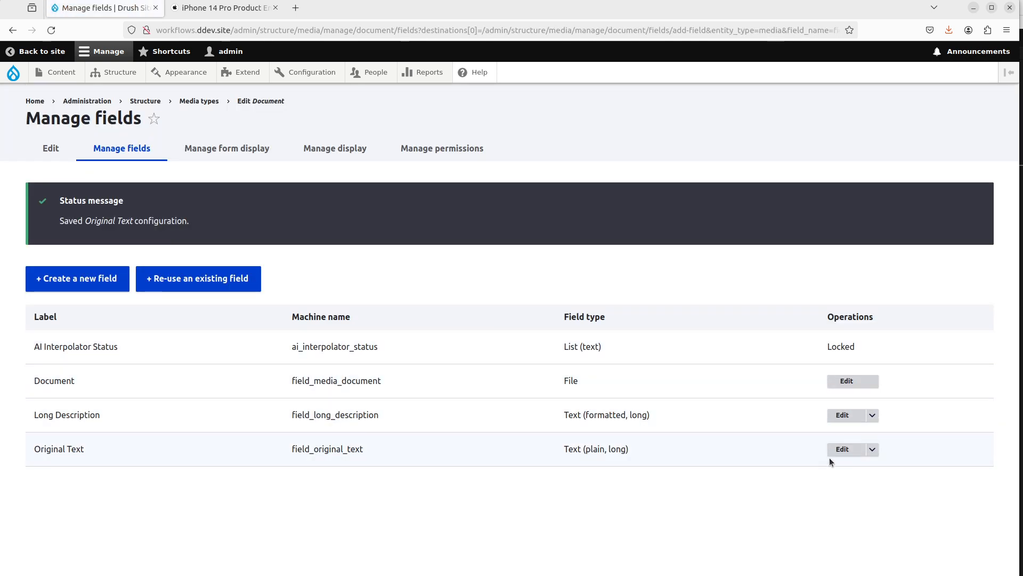
Step: Edit the Long Description field, enable AI Interpolator with the OpenAI Text Long rule and Original Text as base field
click(842, 415)
scroll(211, 340, down, 3)
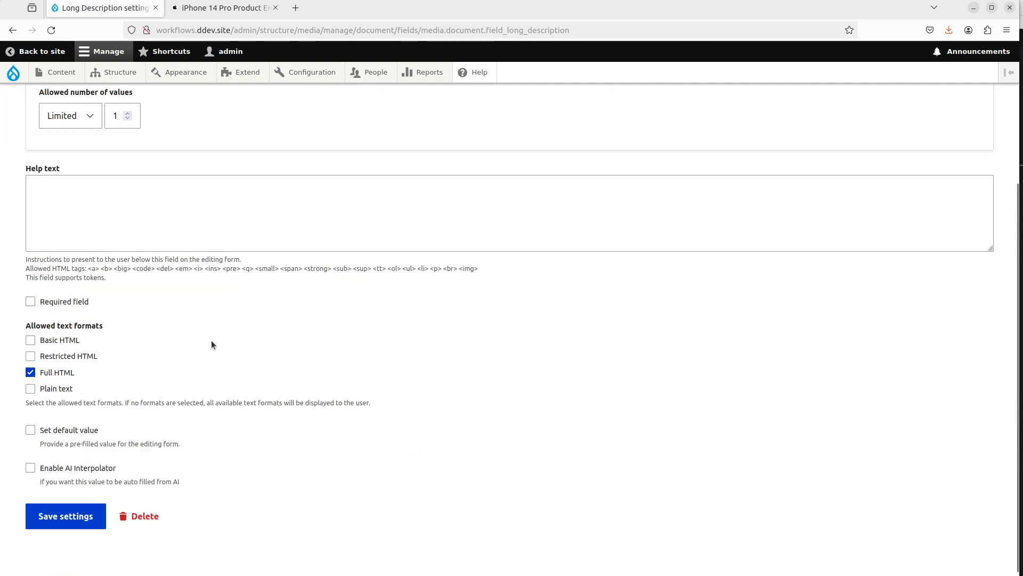
click(88, 462)
scroll(215, 394, down, 5)
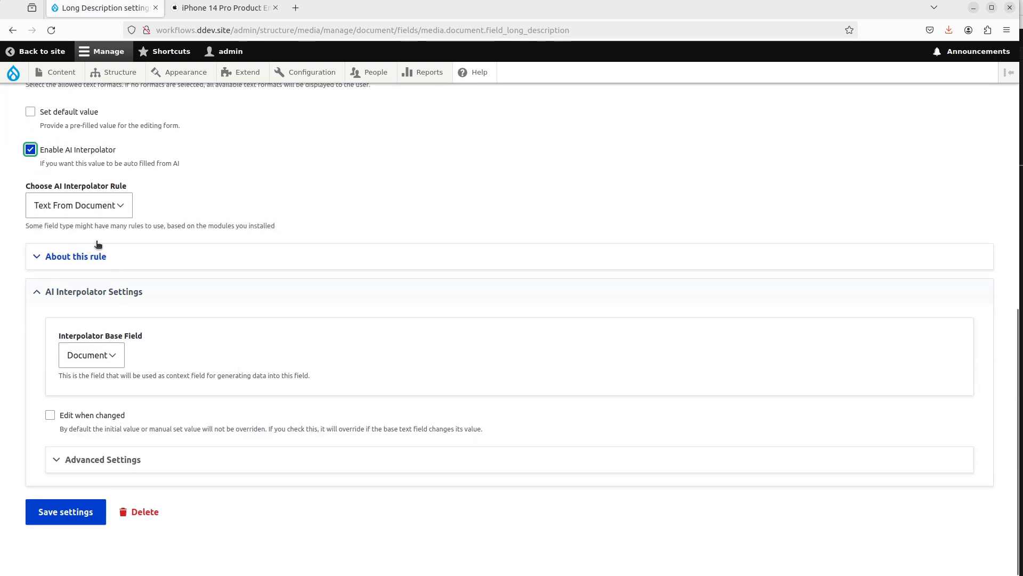
click(100, 207)
click(88, 240)
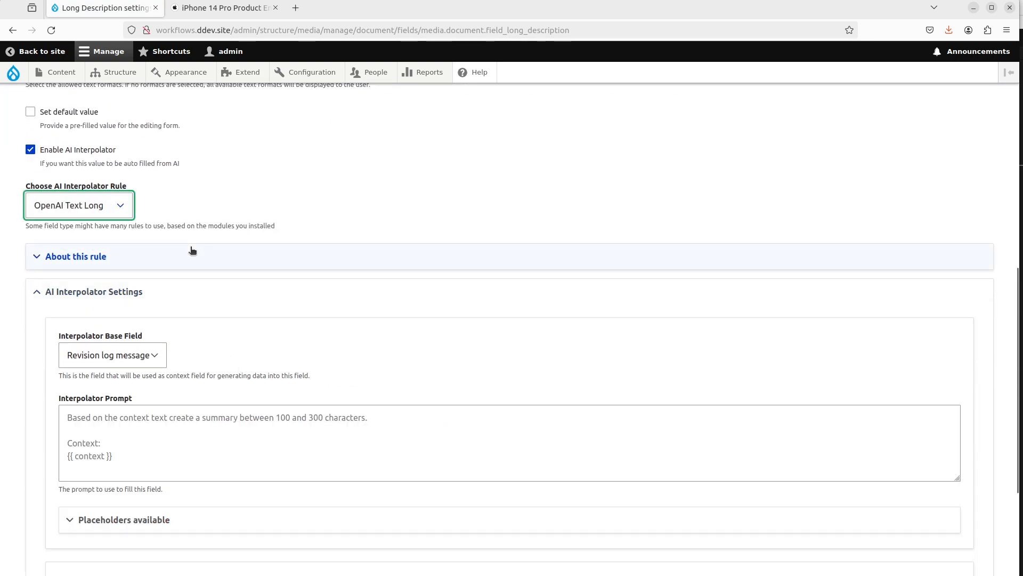
click(137, 355)
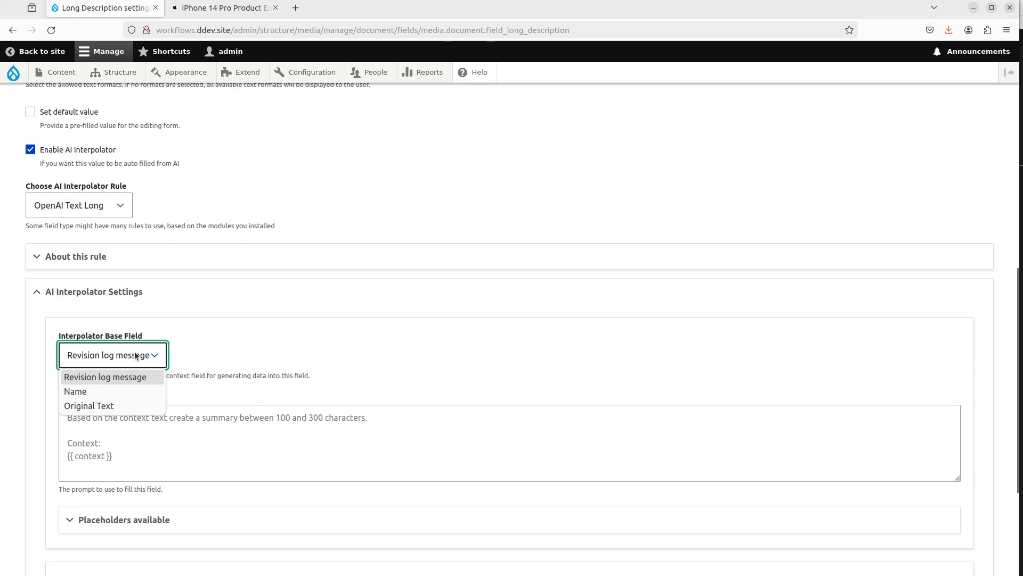
click(118, 405)
Step: Write the interpolator prompt "Based on the context text, create 16 sentences of summary of it." followed by a Context: section between dashed lines
click(218, 426)
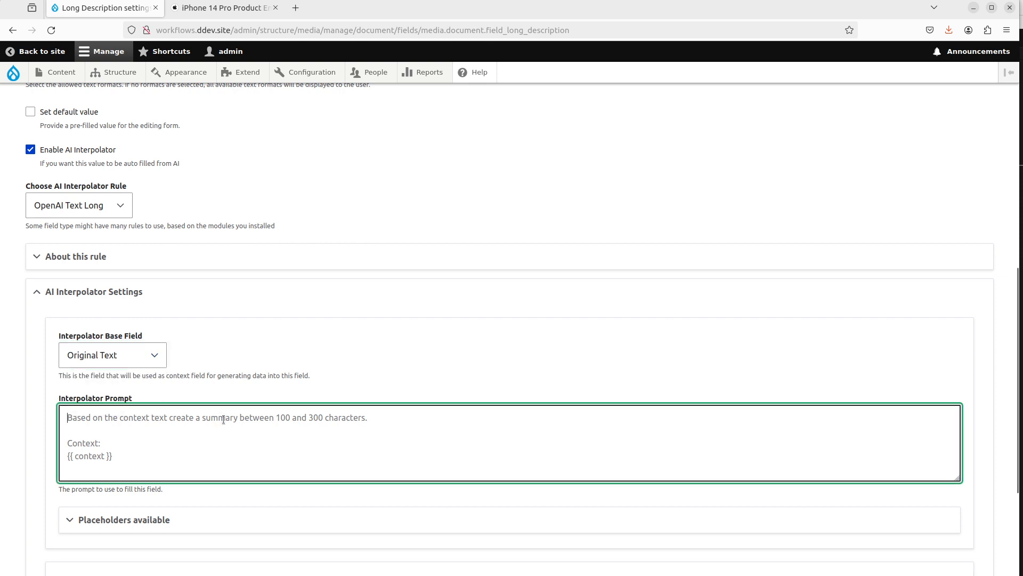
text(Based on teh)
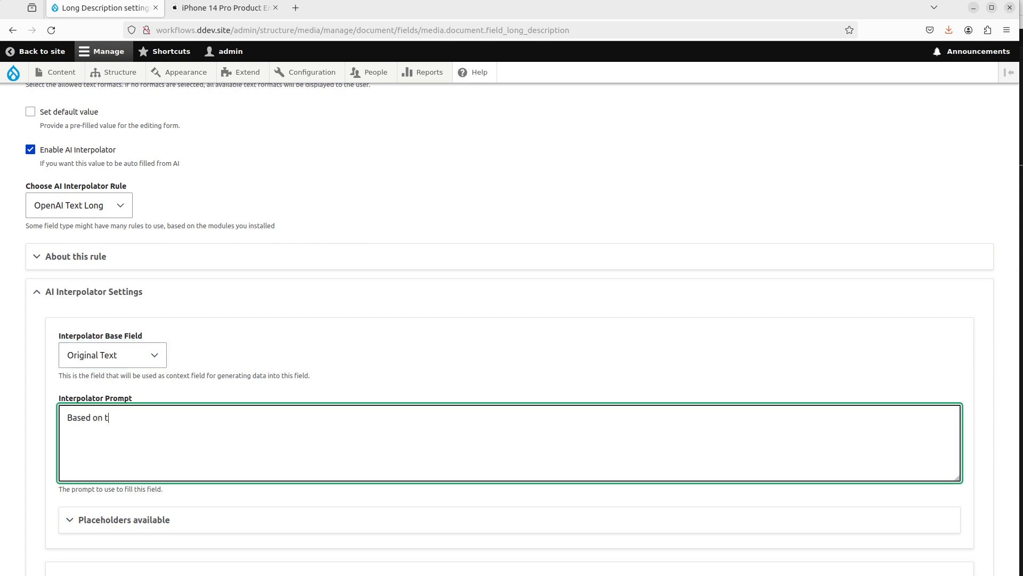
key(BackSpace)
key(BackSpace)
key(BackSpace)
text(he context text, create a )
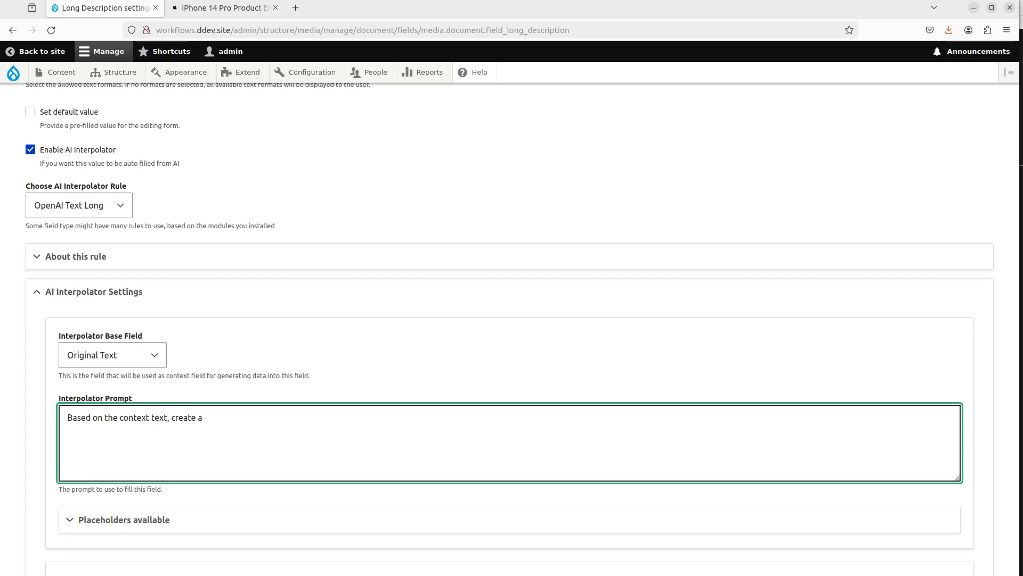
text(one paragraph)
key(BackSpace)
key(BackSpace)
key(BackSpace)
key(BackSpace)
key(BackSpace)
key(BackSpace)
key(BackSpace)
key(BackSpace)
key(BackSpace)
key(BackSpace)
text(16 sentences of summary o)
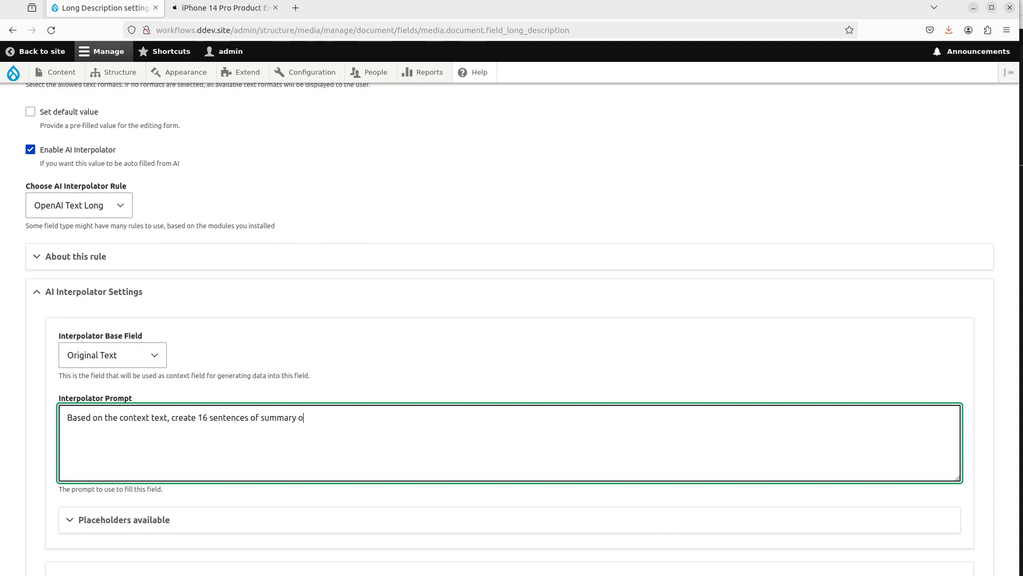
text(f it.  Context: )
text(-----------------)
key(Return)
text(--------------------)
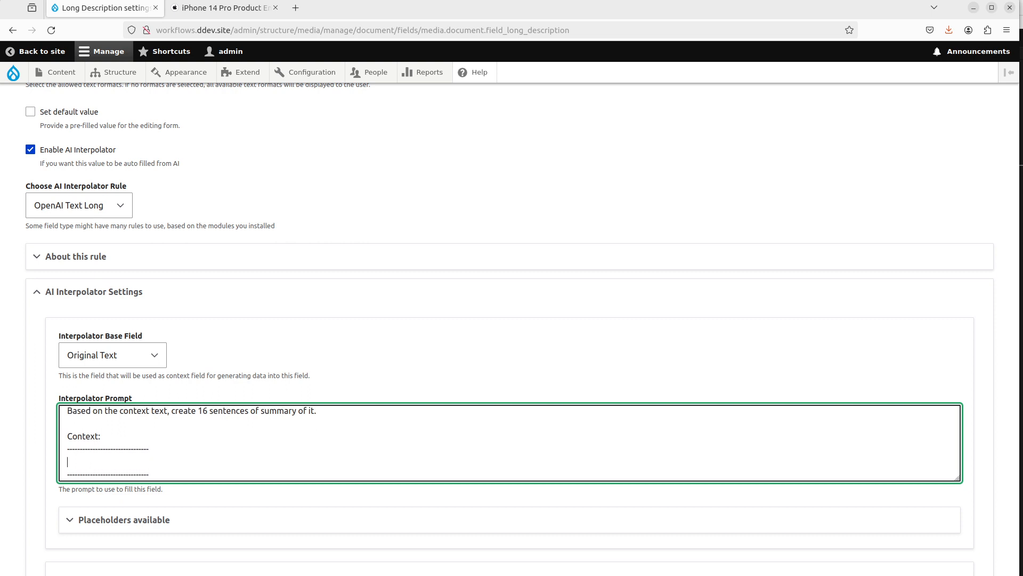
Step: Copy the {{ context }} placeholder from the available placeholders and paste it between the dashed lines of the prompt
scroll(306, 347, down, 2)
click(147, 405)
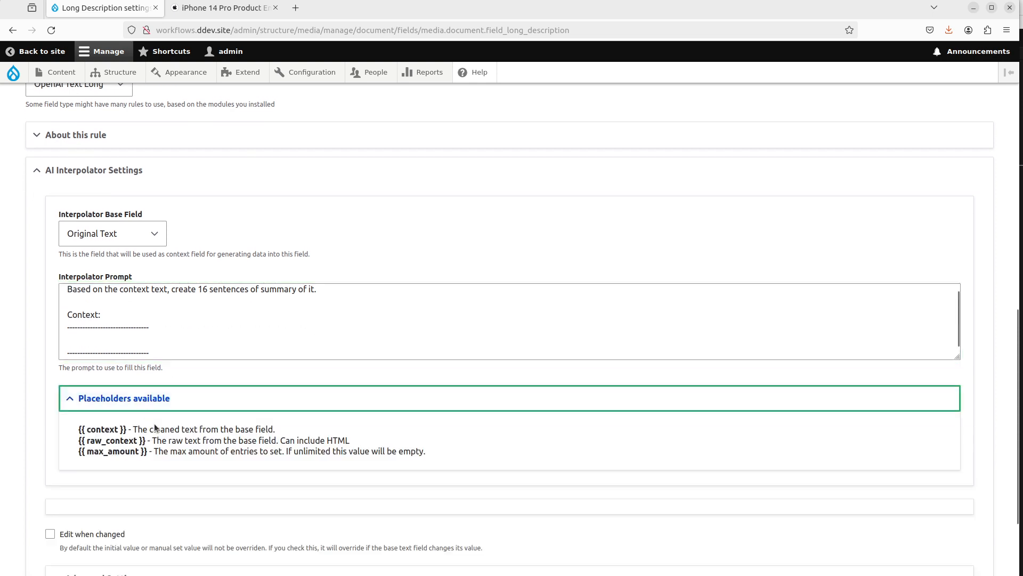
drag(127, 429, 66, 429)
key(ctrl+c)
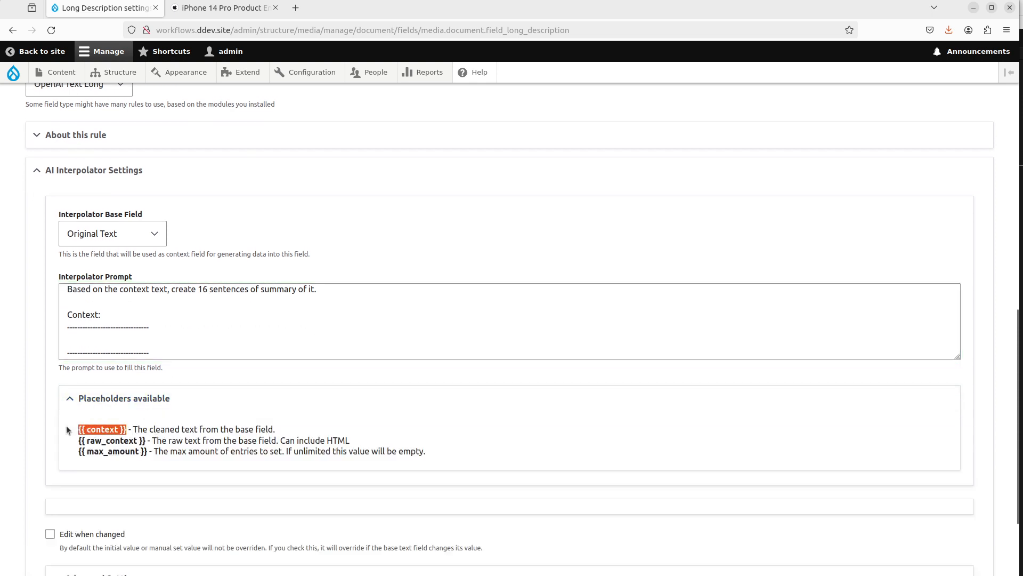
click(101, 341)
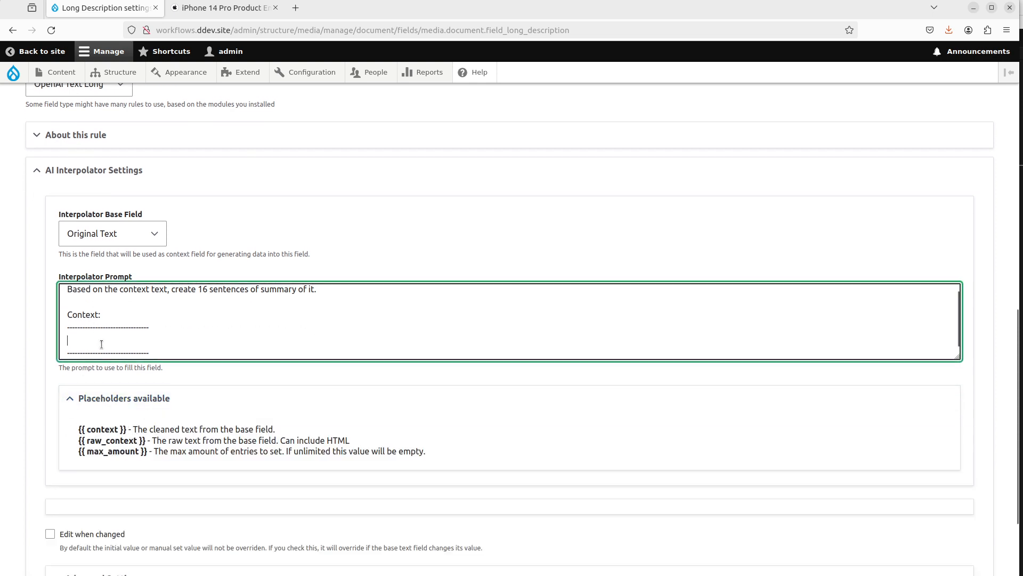
key(ctrl+v)
scroll(107, 341, down, 2)
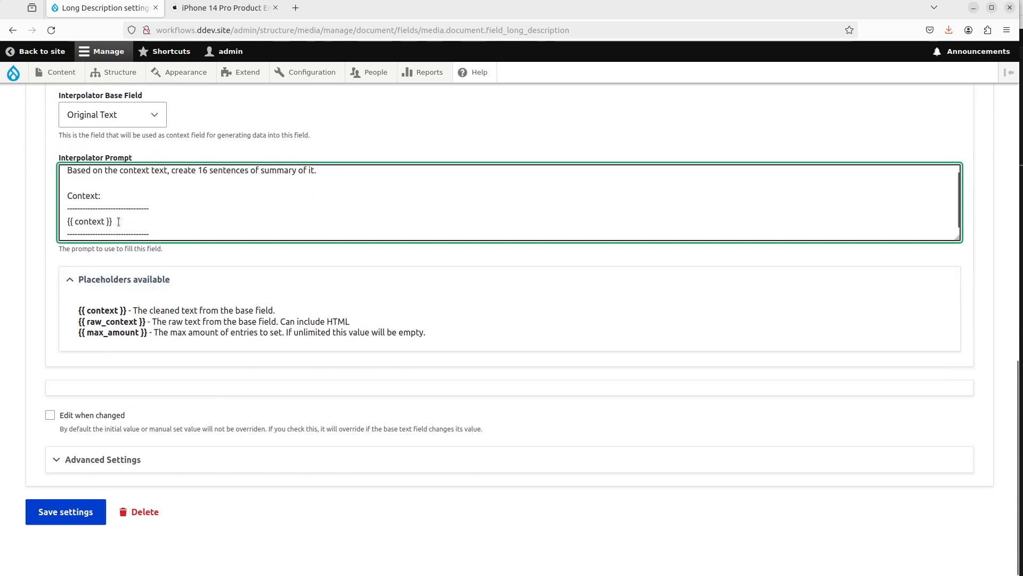
Step: Open the advanced settings and set the interpolator weight to 101
click(107, 459)
scroll(158, 381, down, 2)
click(92, 386)
key(BackSpace)
text(101)
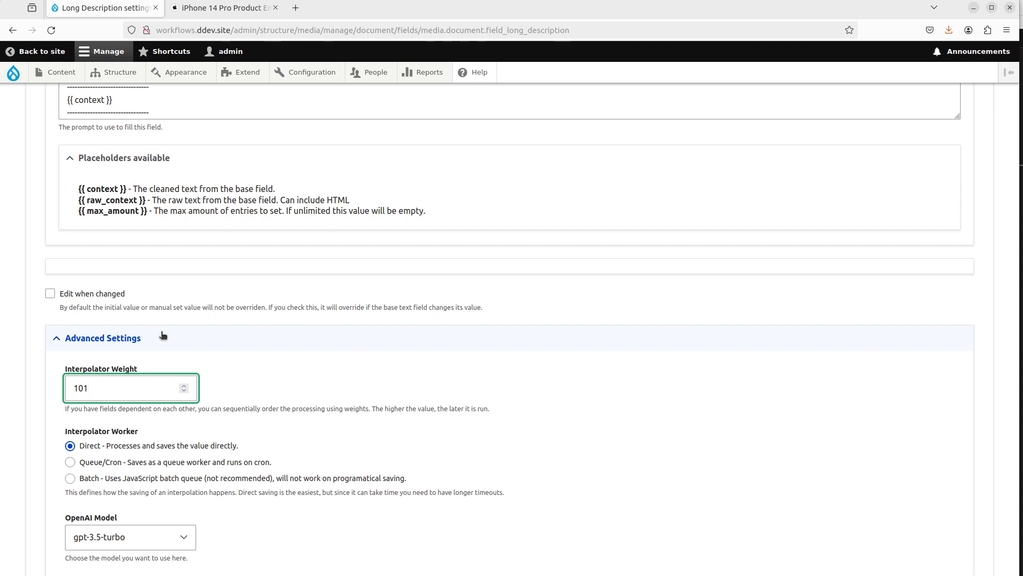
Step: Choose the gpt-4-turbo-preview OpenAI model and set the interpolator worker to Batch
scroll(163, 334, down, 3)
click(160, 415)
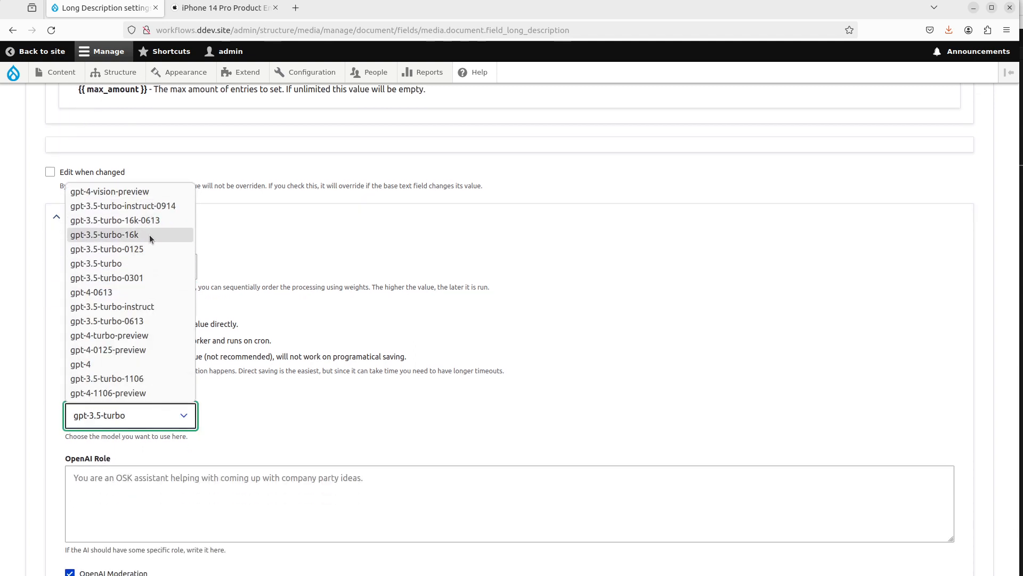
click(137, 336)
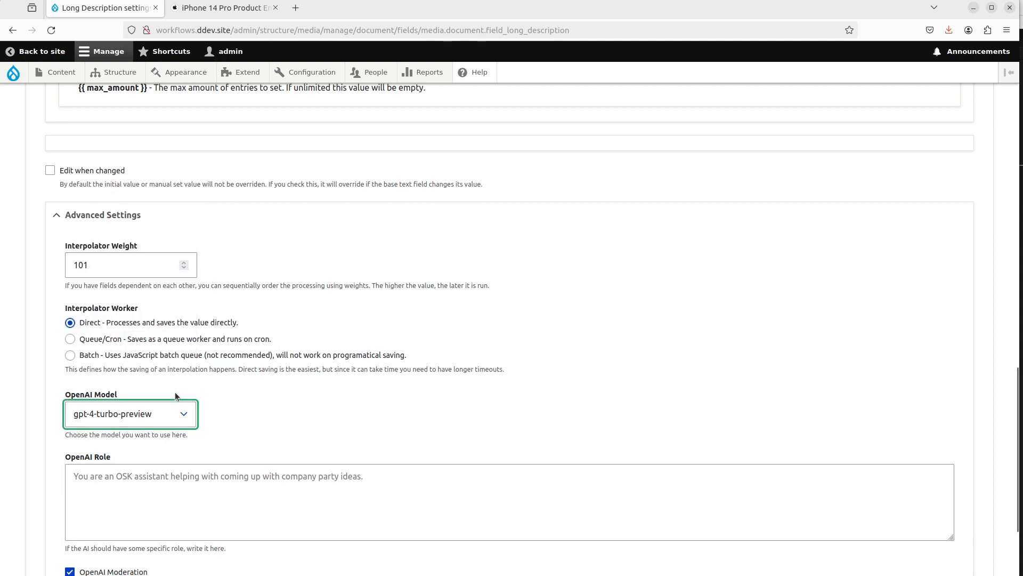
scroll(182, 386, down, 2)
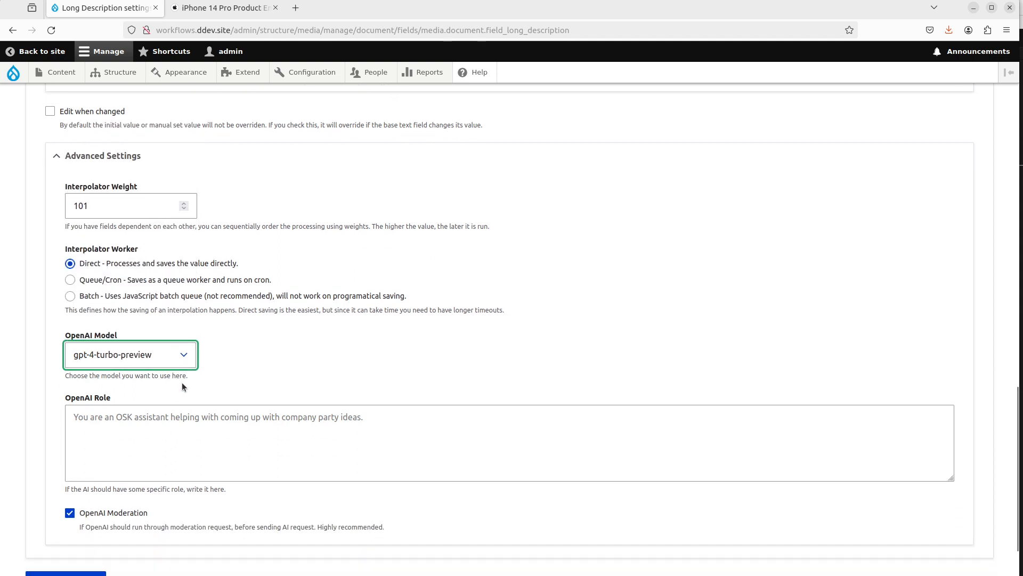
click(145, 301)
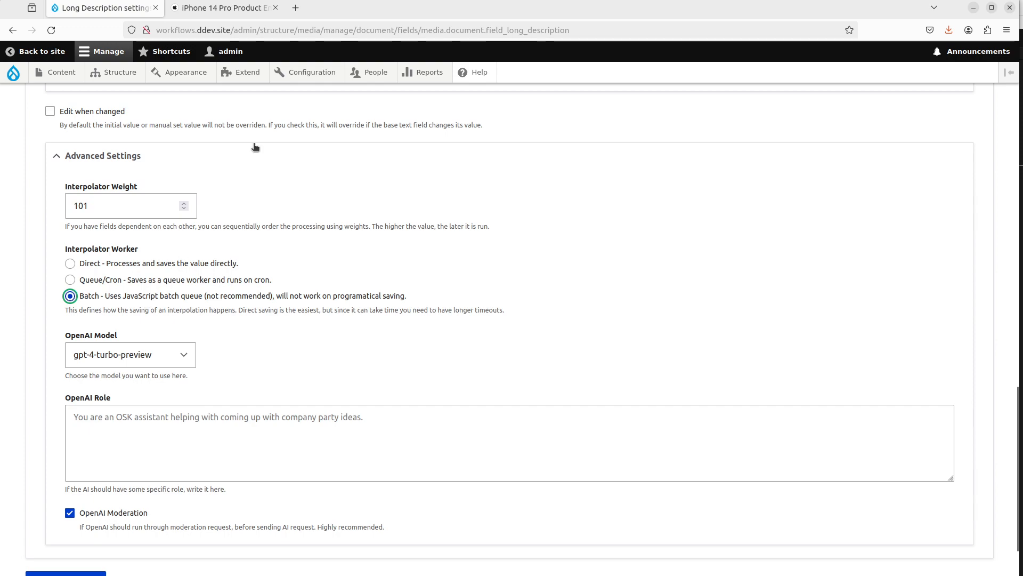
Step: Scroll through the iPhone 14 Pro environmental report PDF in the other tab
click(224, 8)
scroll(397, 221, down, 18)
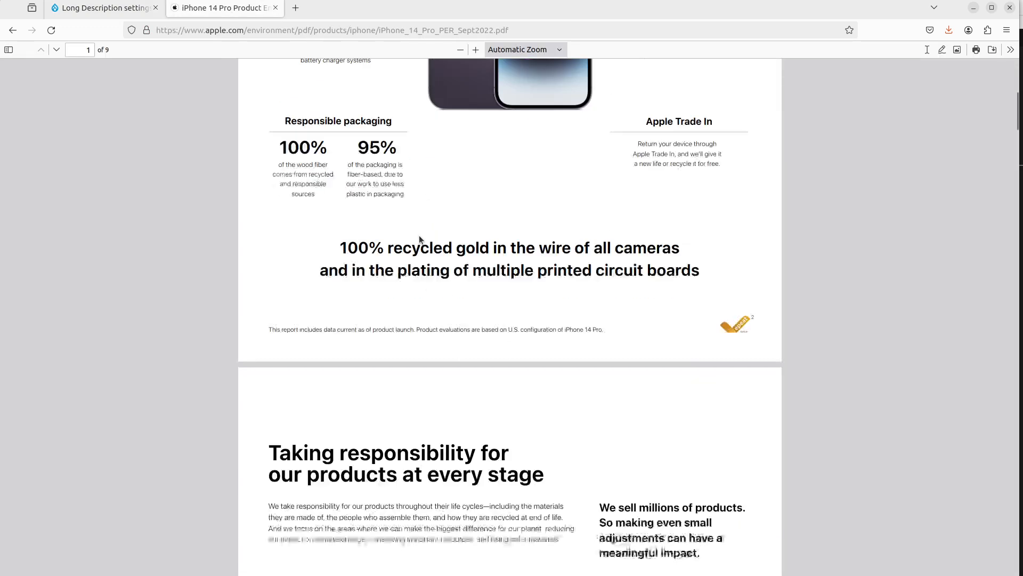
scroll(419, 235, down, 15)
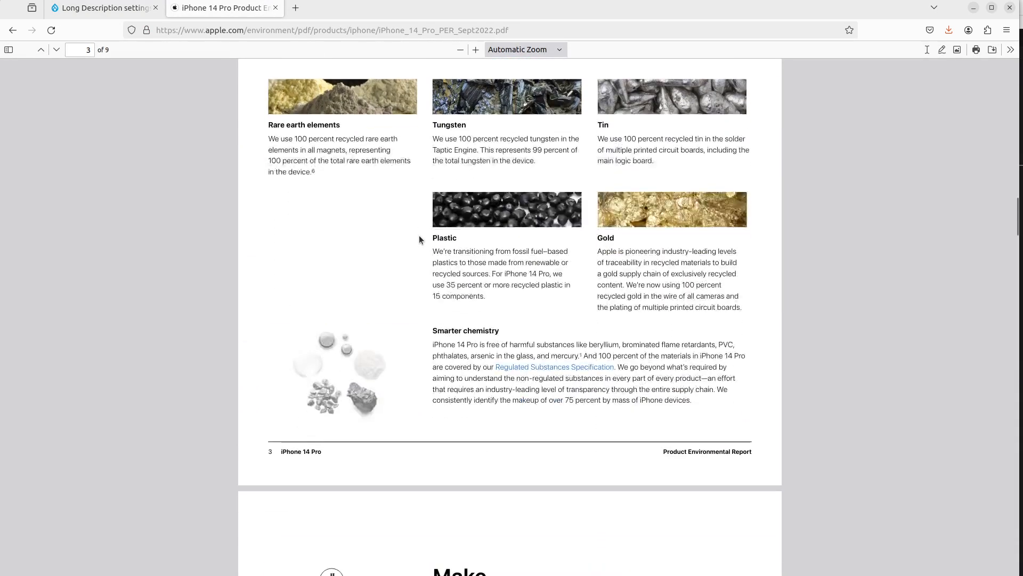
scroll(419, 235, down, 15)
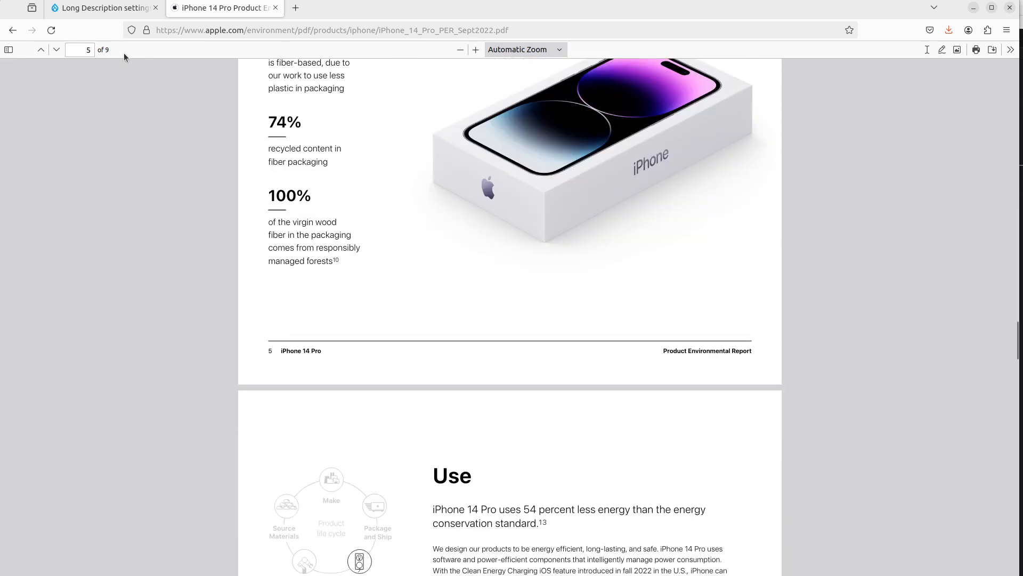
click(105, 8)
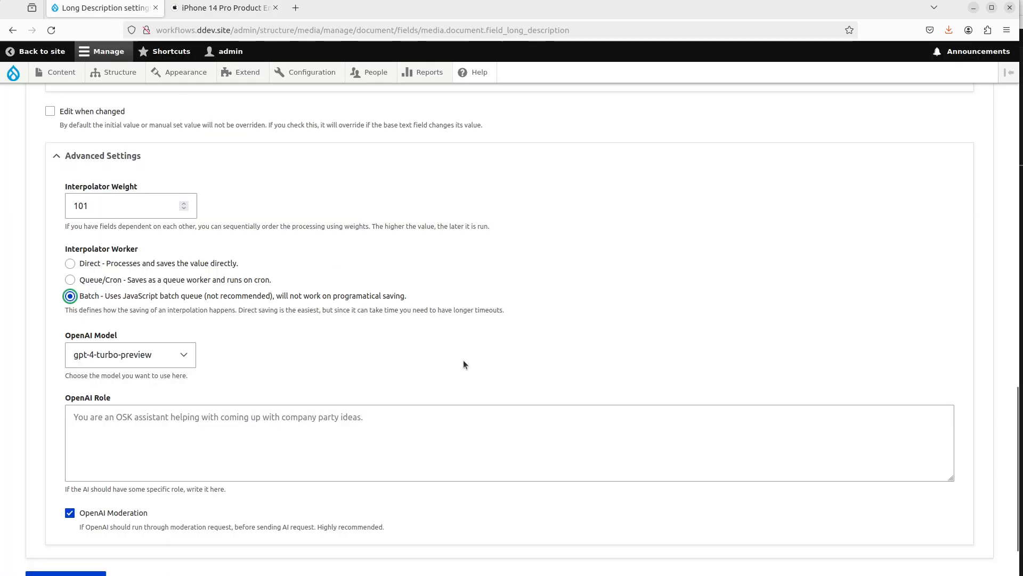
Step: Save the Long Description field settings
scroll(463, 360, down, 2)
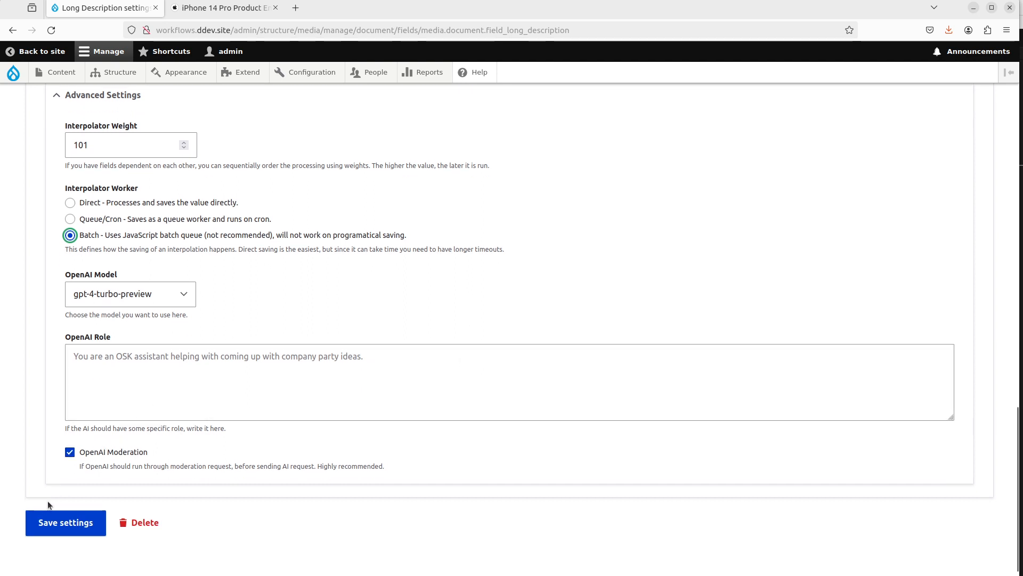
click(52, 515)
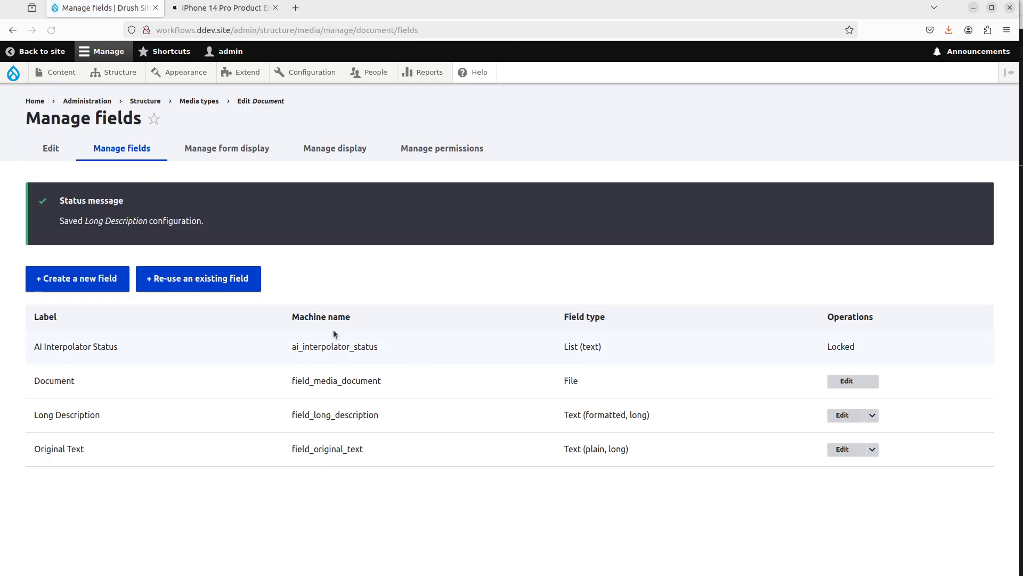
Step: Add a Text (formatted, long) field labelled Short Description to the Document media type
click(79, 279)
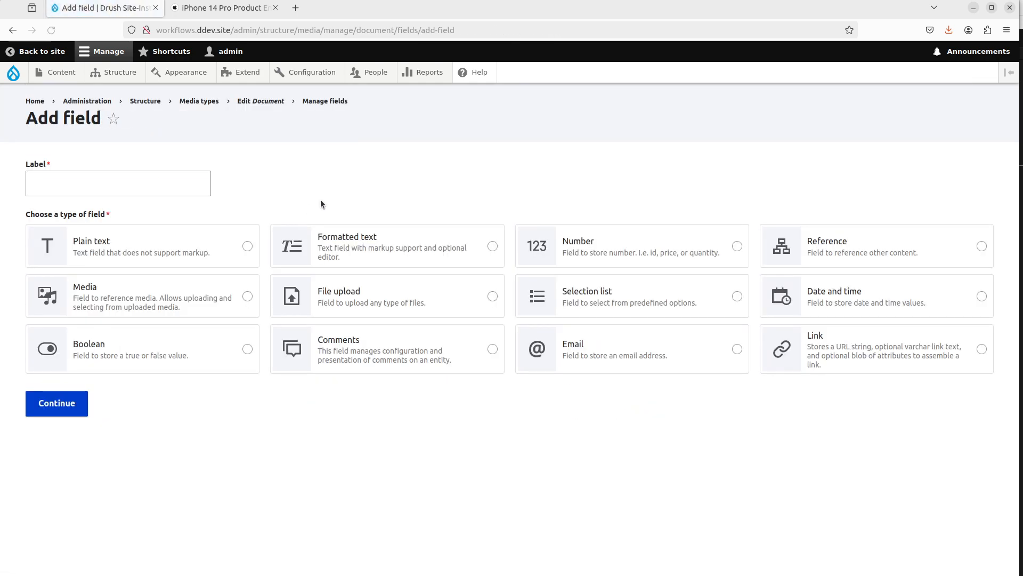
click(385, 249)
click(619, 455)
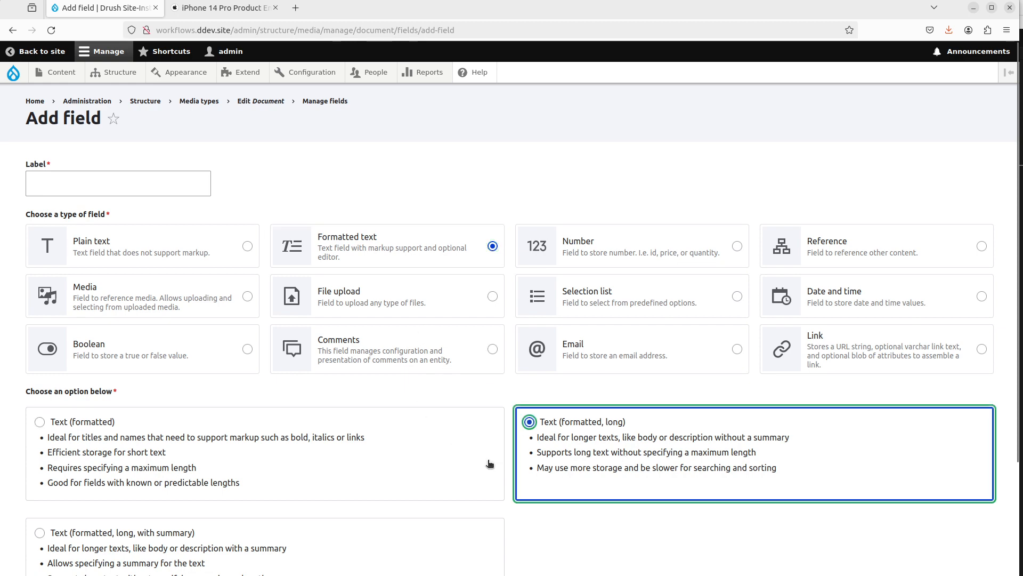
scroll(290, 471, down, 3)
scroll(37, 283, up, 3)
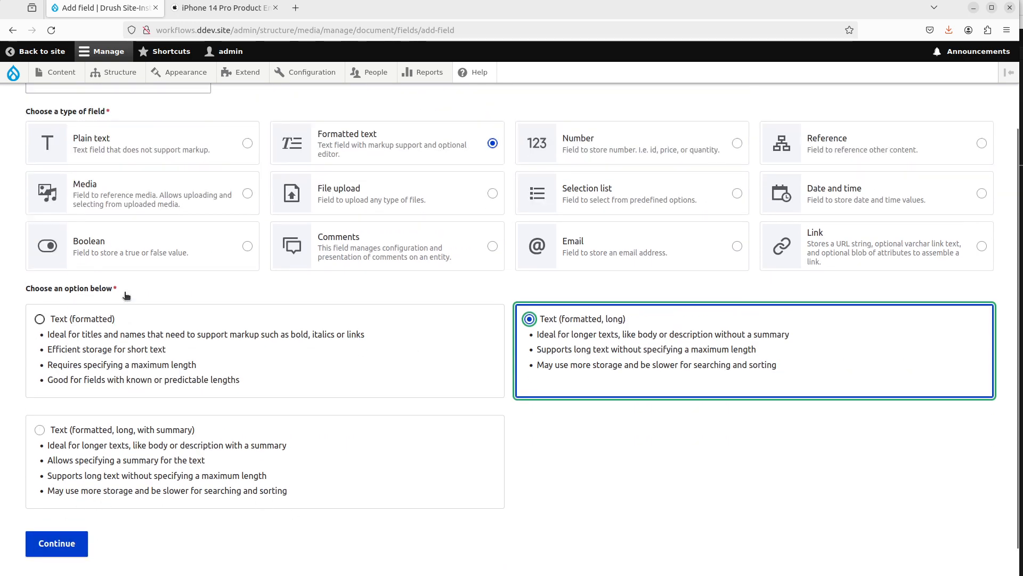
click(66, 180)
text(Short )
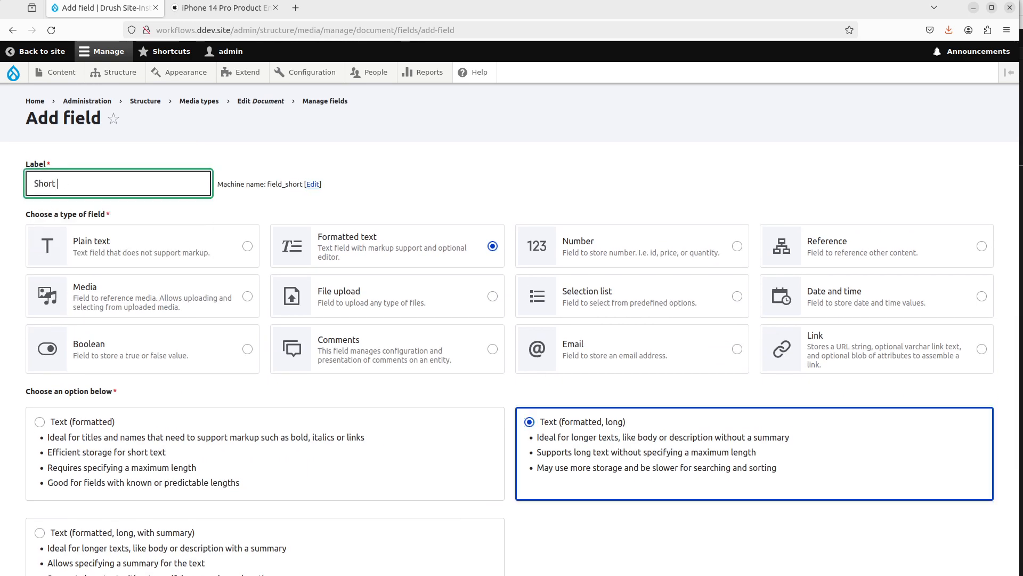
text(Description)
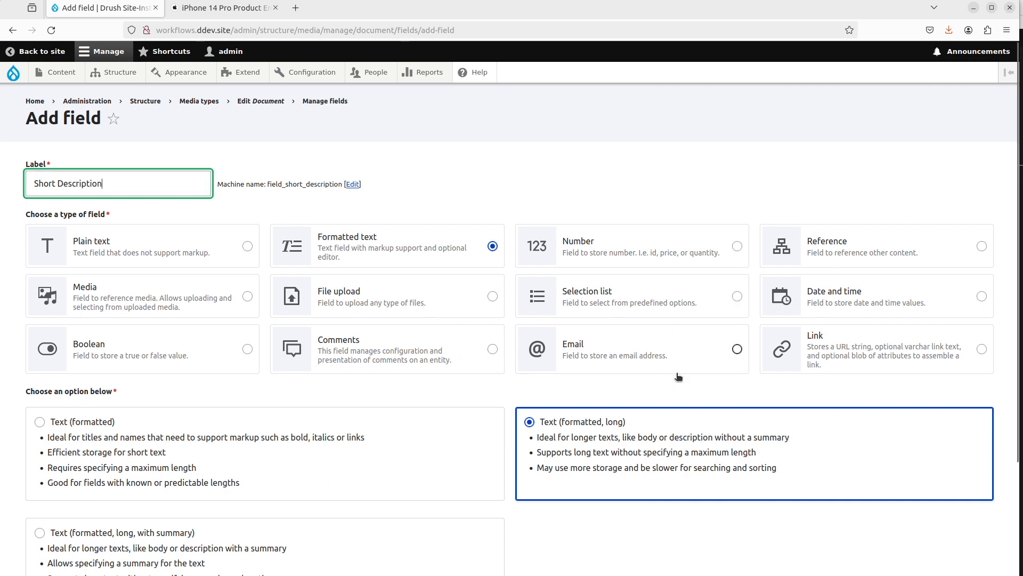
scroll(152, 447, down, 4)
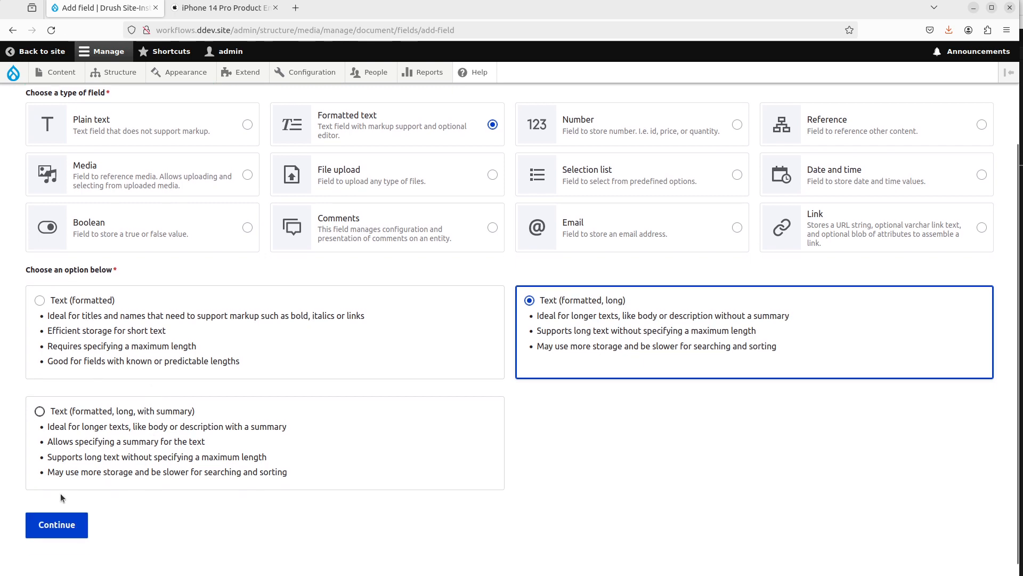
click(61, 523)
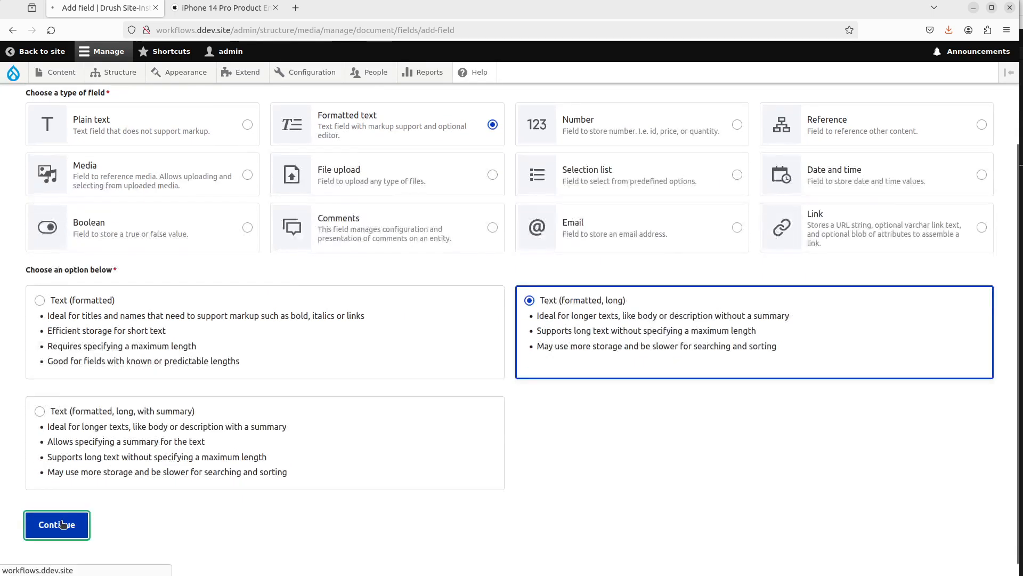
Step: Allow only the Full HTML text format and enable AI Interpolator for the Short Description field
scroll(117, 412, down, 2)
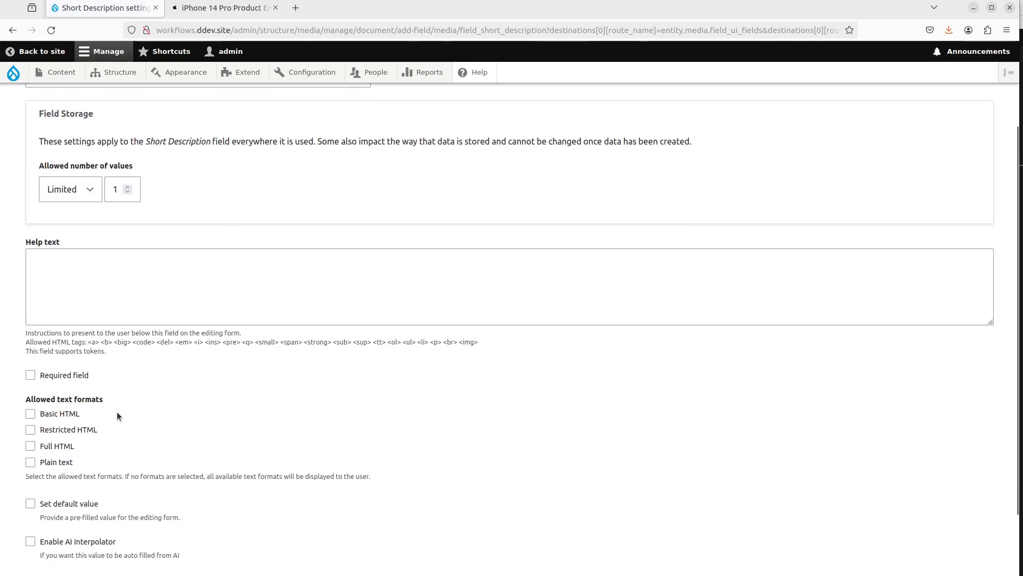
click(54, 434)
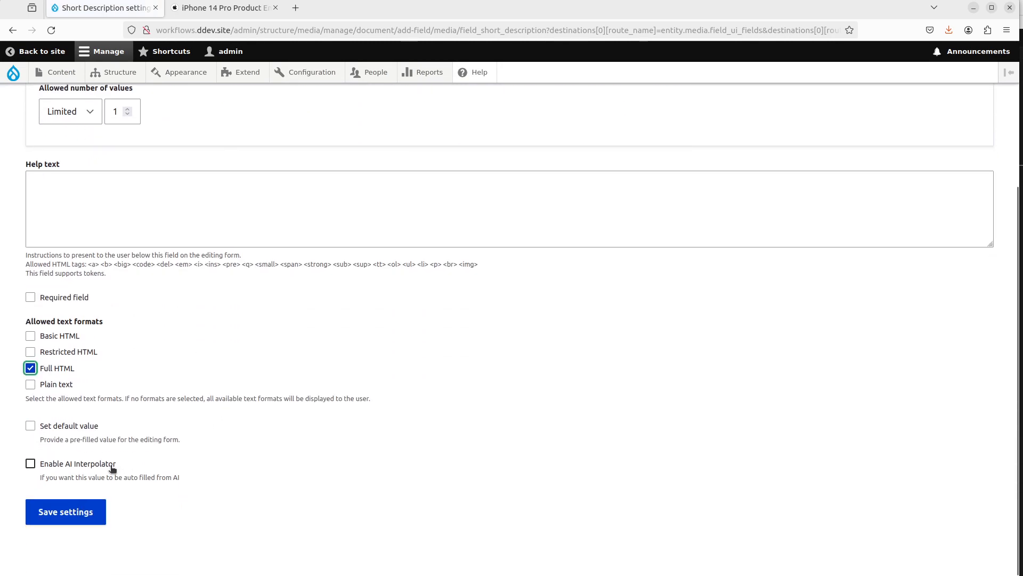
click(113, 468)
Step: Choose the OpenAI Text Long interpolator rule
scroll(191, 433, down, 3)
click(87, 338)
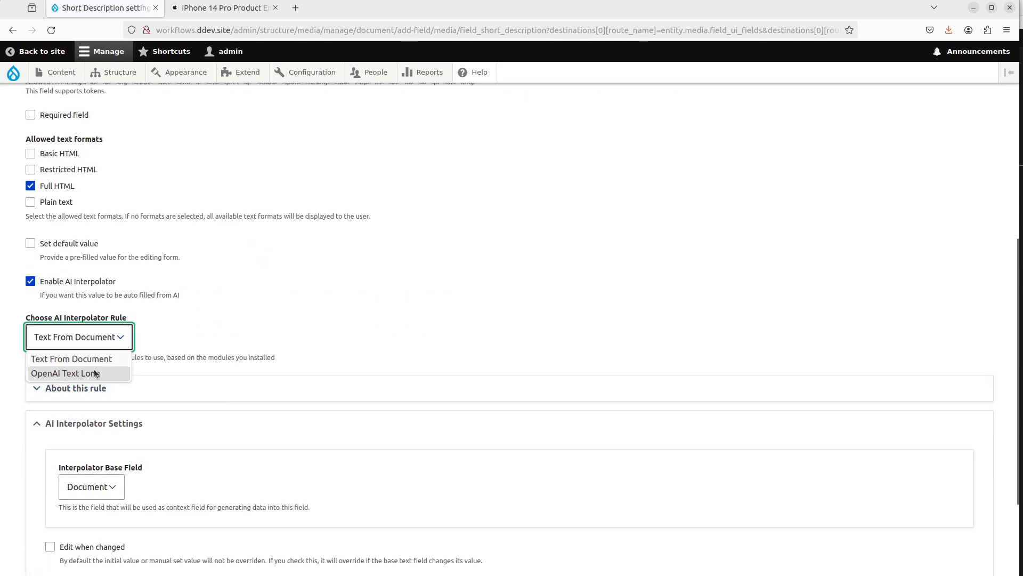
click(95, 373)
Step: Set the interpolator base field to Long Description
scroll(320, 346, down, 5)
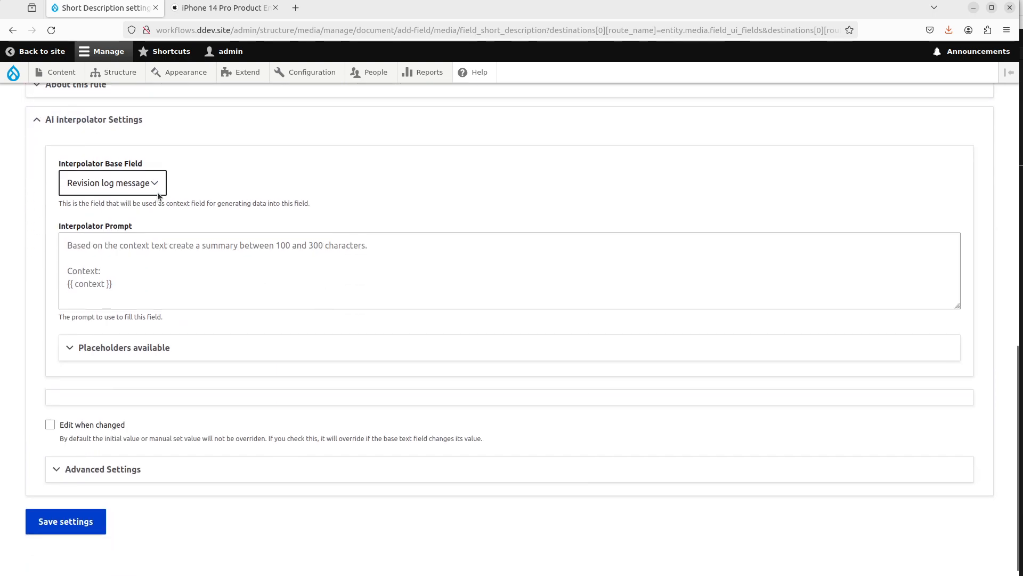
click(159, 192)
click(114, 248)
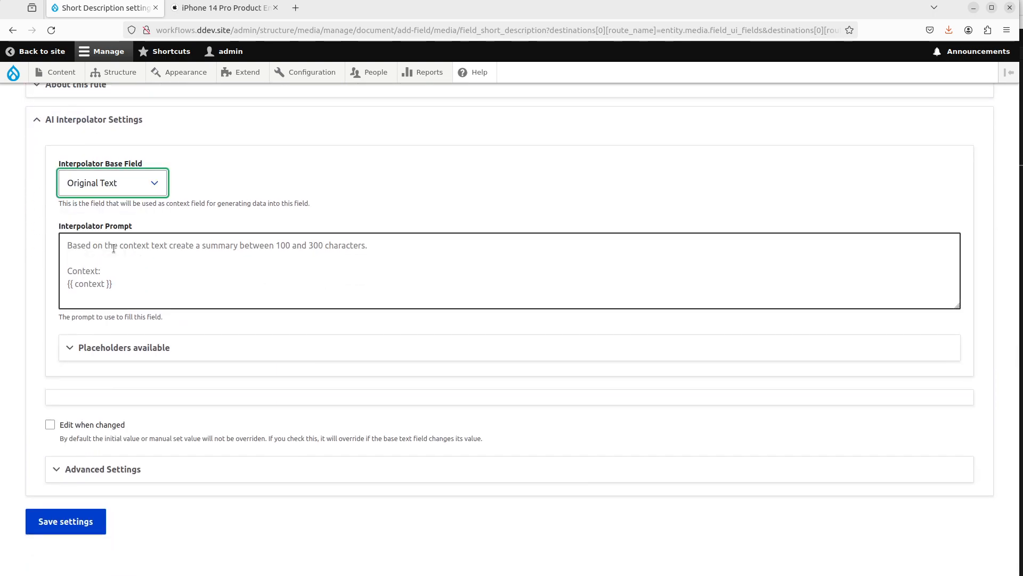
click(129, 189)
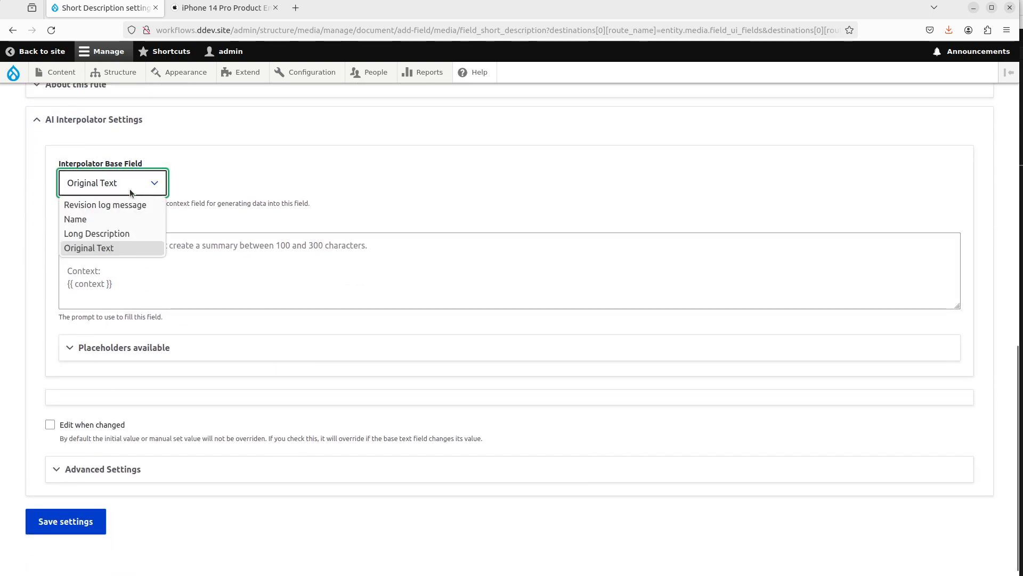
click(104, 247)
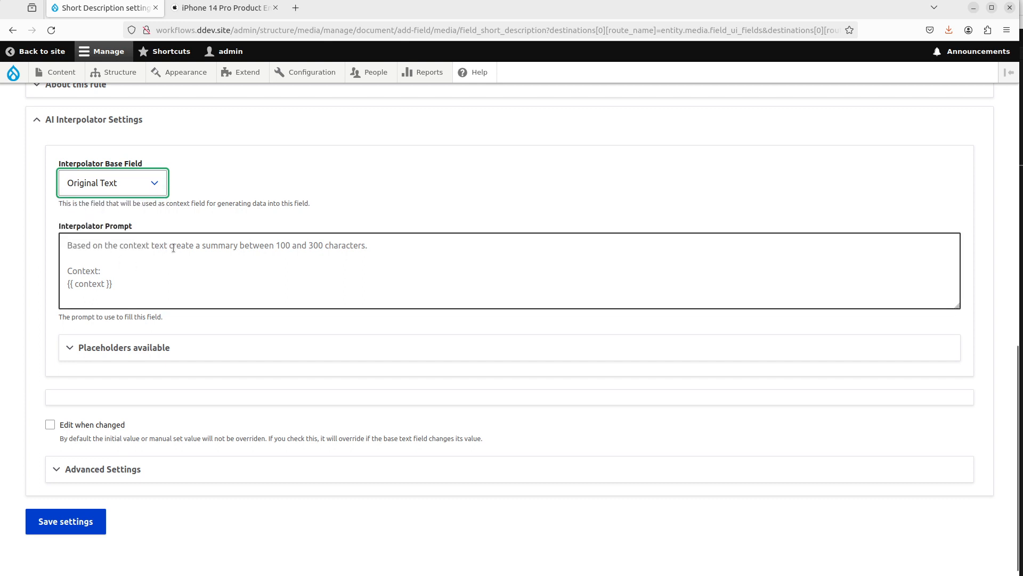
click(138, 181)
click(126, 235)
Step: Write the prompt "Based on the context, write a two sentence summary of the context." followed by a Context: label and two dashed lines
click(179, 248)
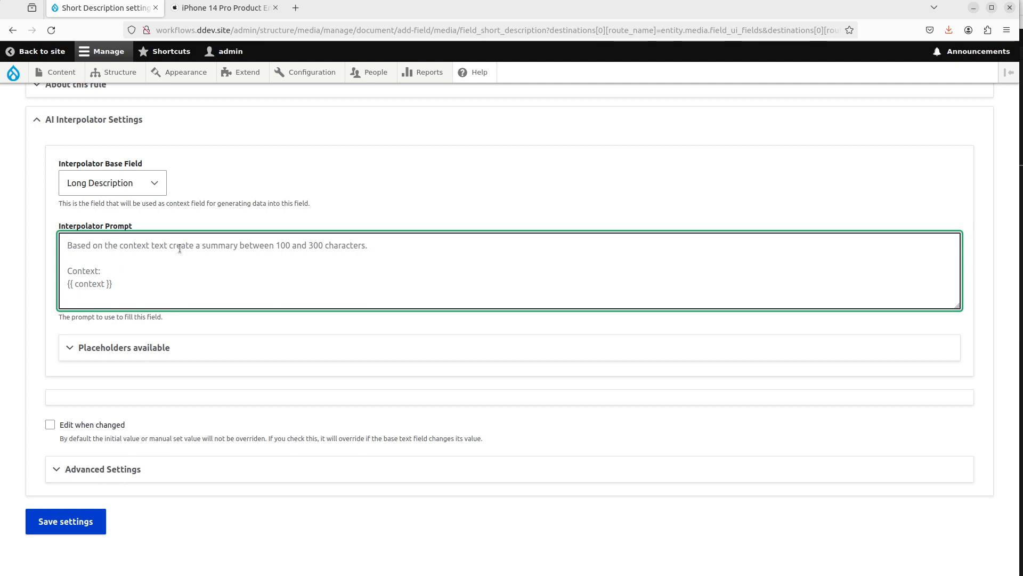
text(B)
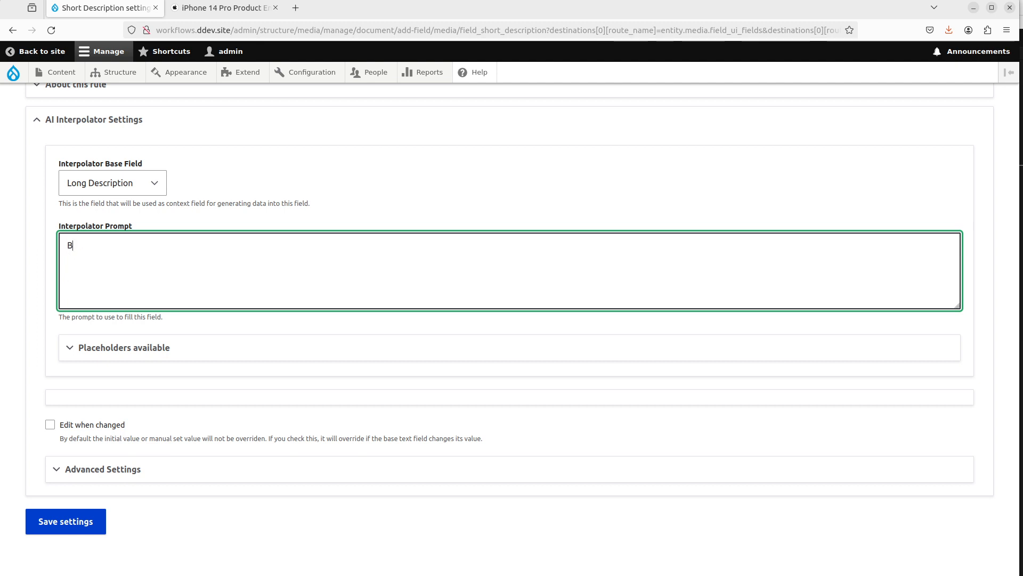
text(ased on the context, write a two sentence su)
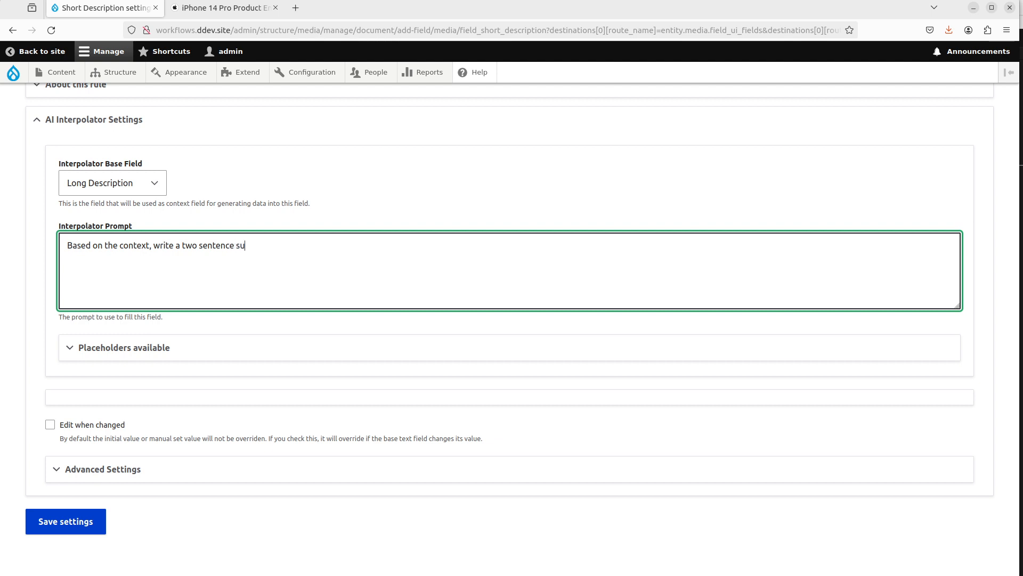
text(mmary)
text( of the)
text( context.  )
text(C)
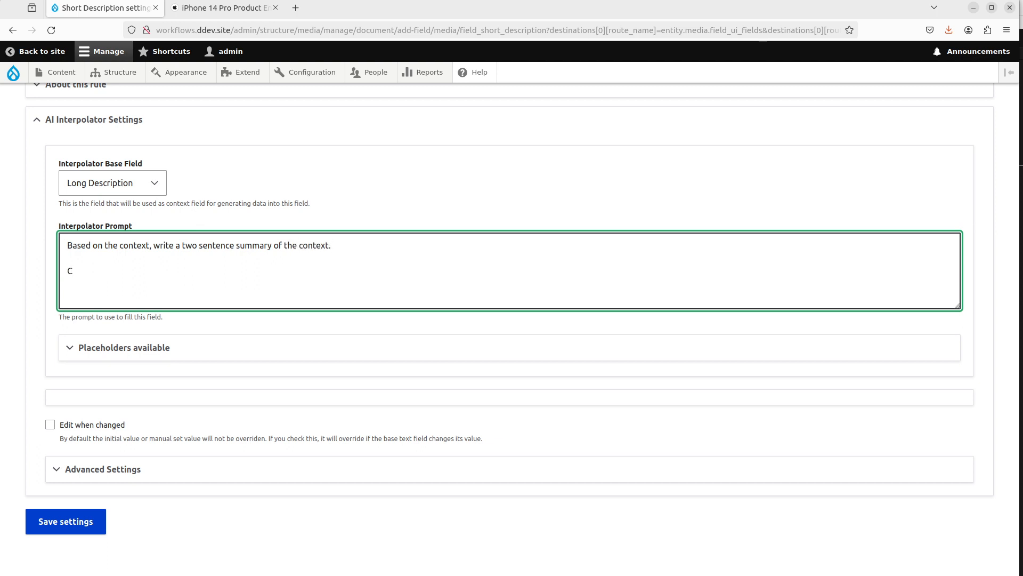
text(ontext: )
text(---------------)
text(------------- ---------------)
key(Return)
Step: Copy the {{ context }} placeholder from the available placeholders and paste it between the dashed lines of the prompt
click(238, 354)
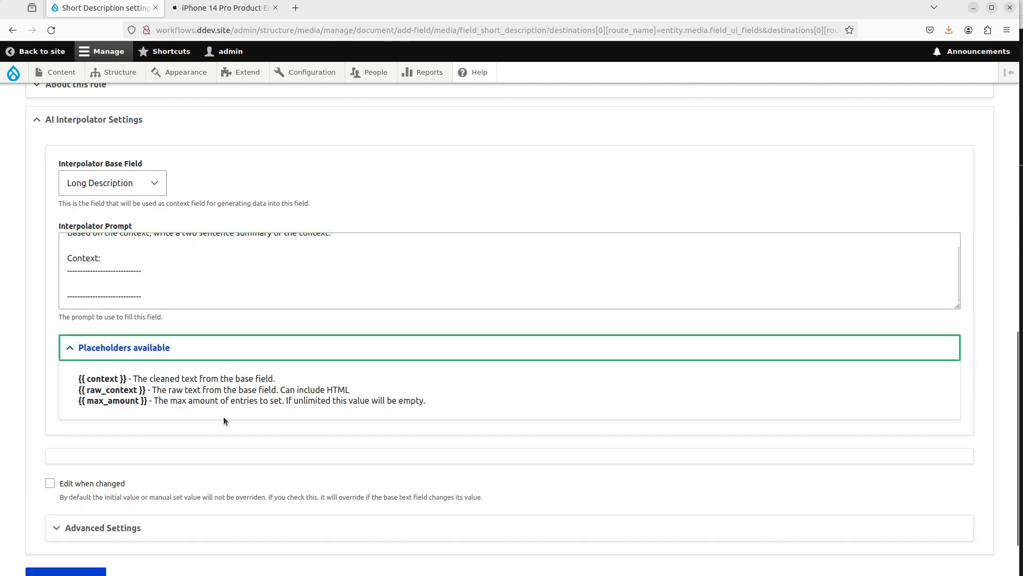
scroll(157, 344, down, 2)
drag(126, 310, 80, 309)
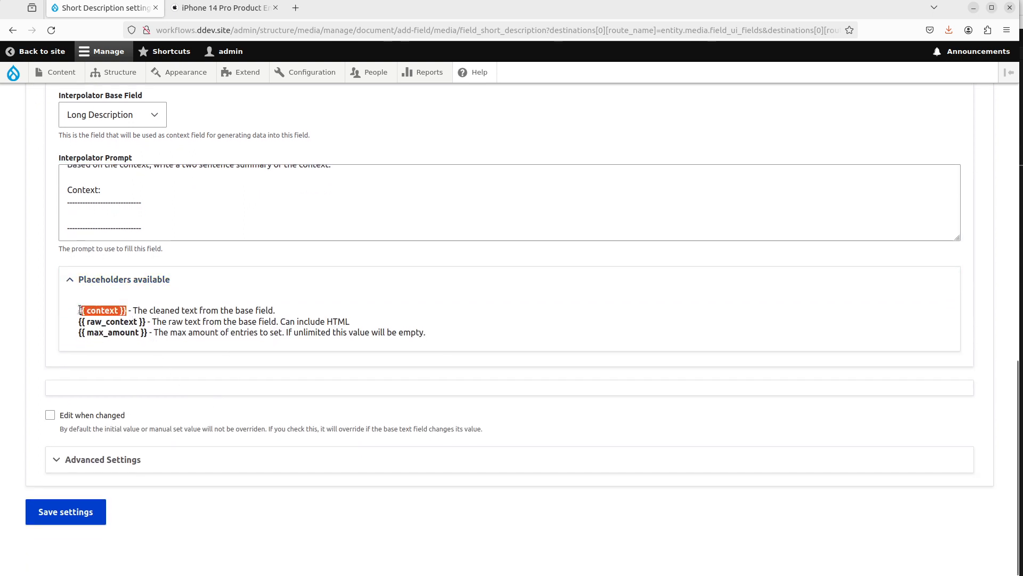
key(ctrl+c)
click(94, 215)
key(ctrl+v)
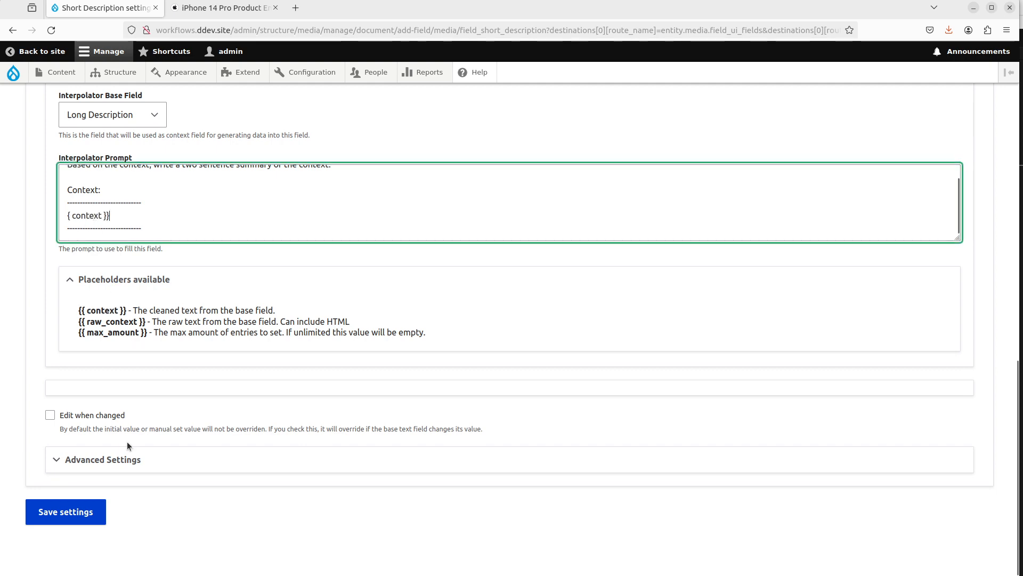
Step: Open the advanced settings, set the interpolator weight to 102, and save the Short Description field settings
click(140, 452)
scroll(141, 452, down, 5)
click(169, 418)
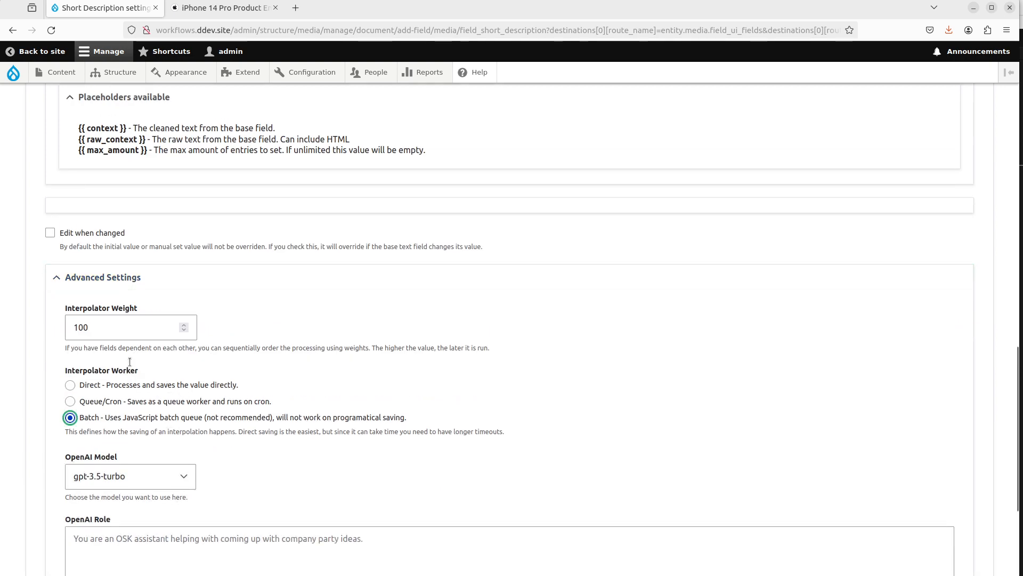
click(91, 321)
key(BackSpace)
text(2)
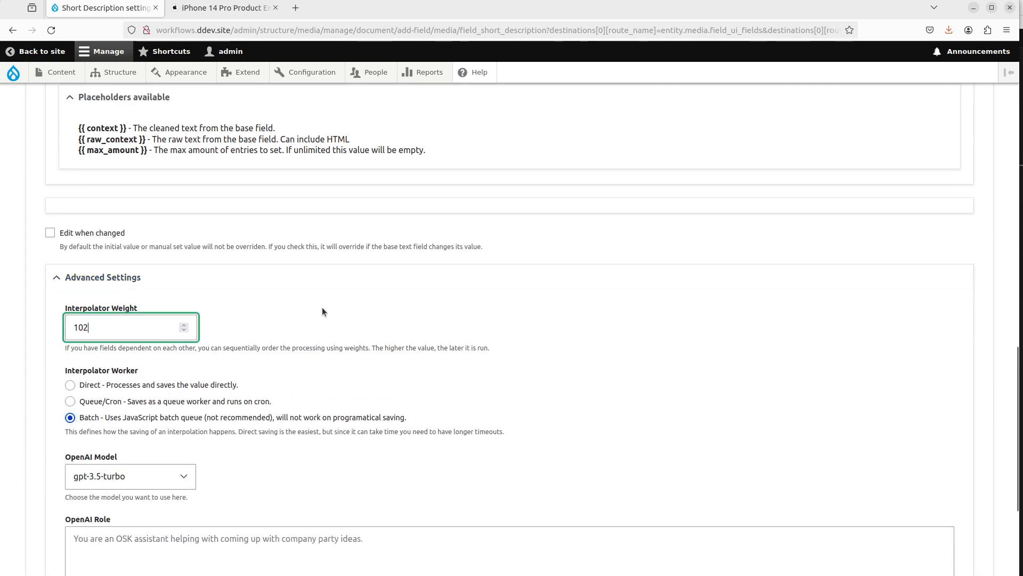
scroll(333, 314, down, 3)
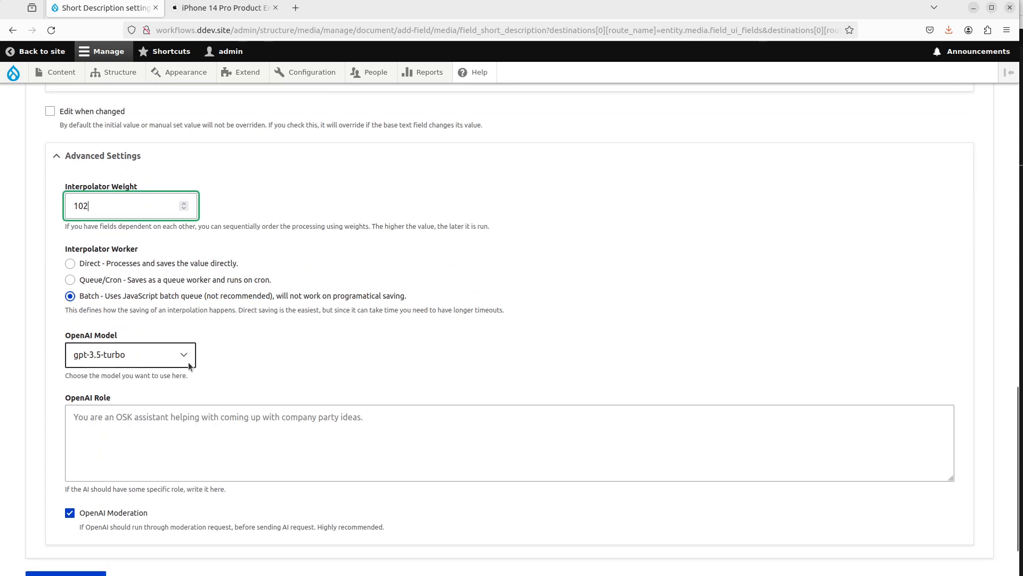
click(187, 358)
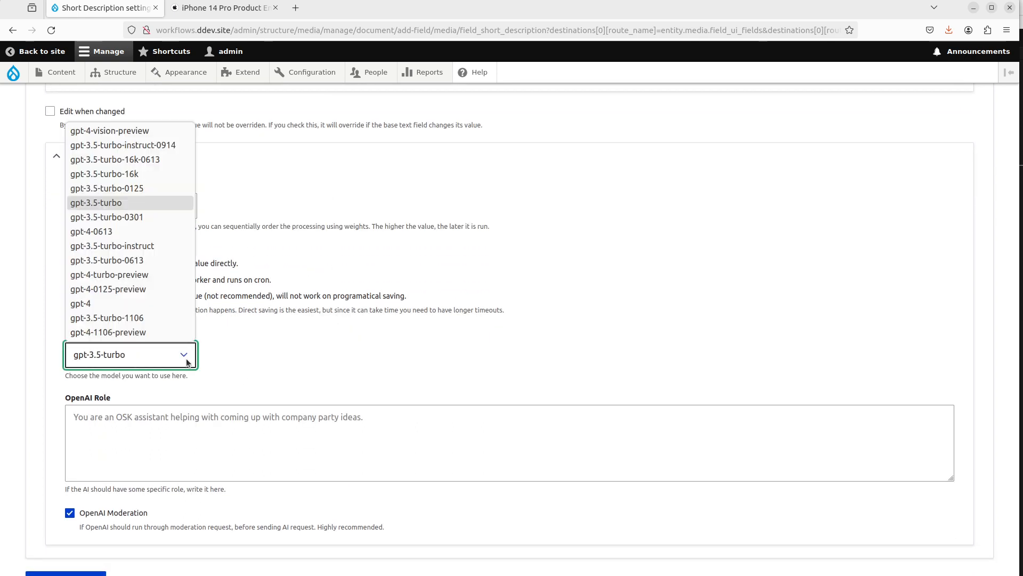
click(433, 215)
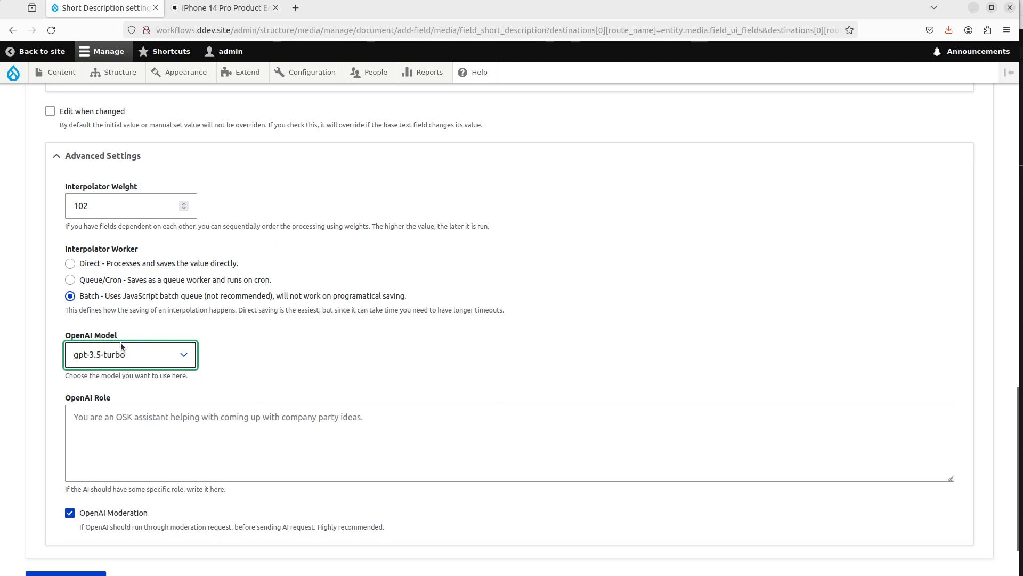
scroll(131, 360, down, 3)
click(71, 510)
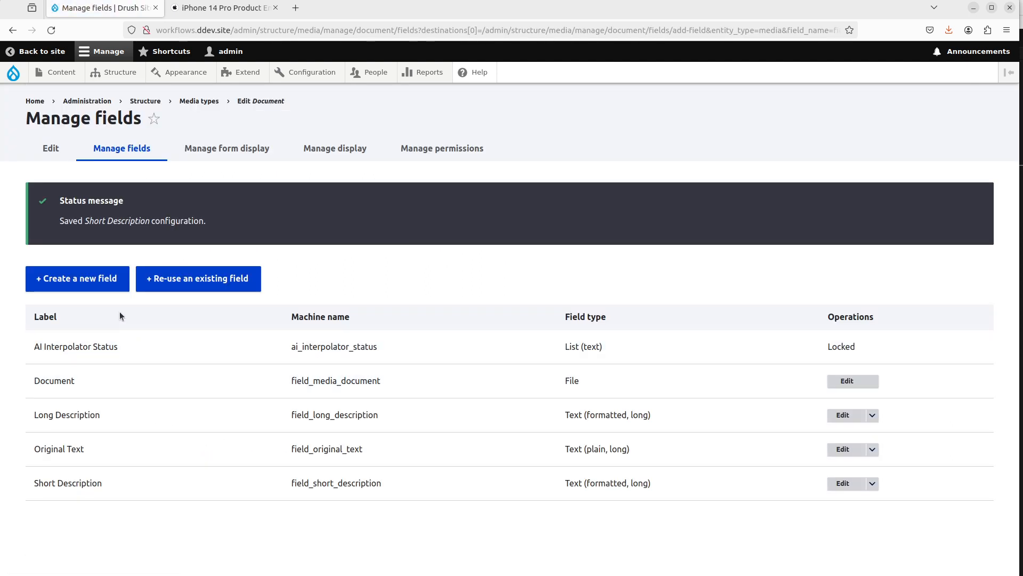
Step: Add a Text (plain) field labelled Search Words to the Document media type
click(110, 290)
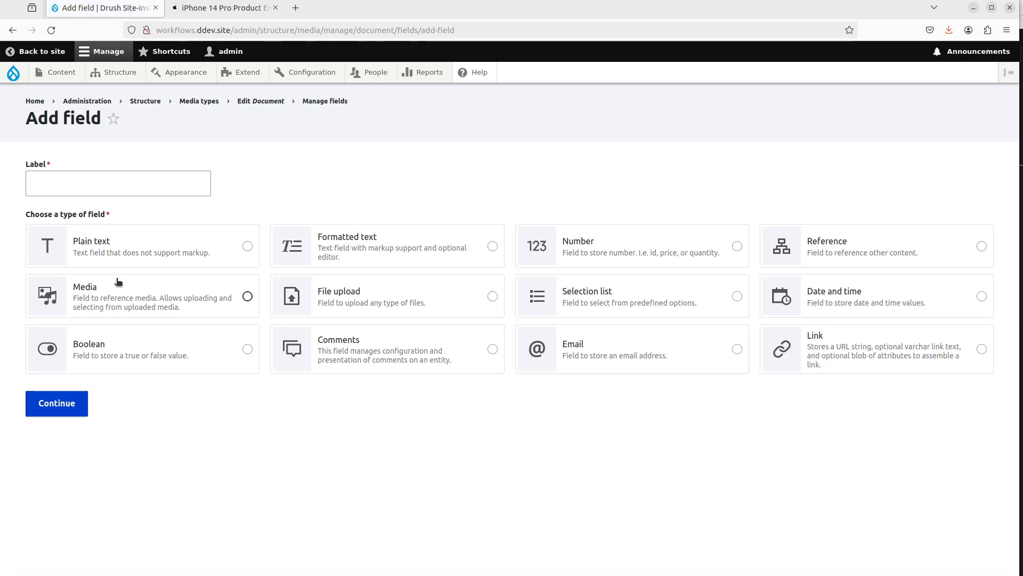
click(238, 259)
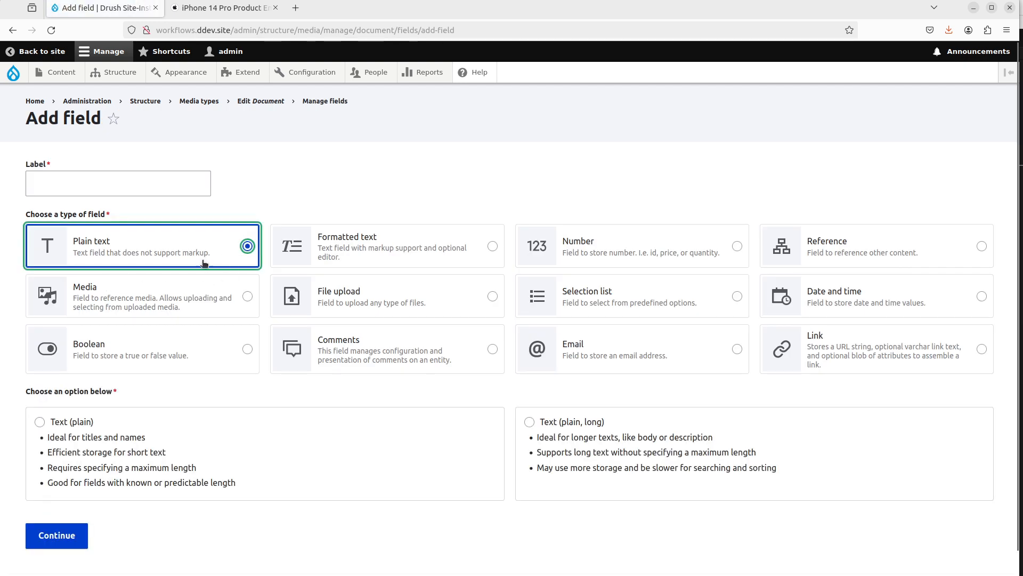
click(322, 429)
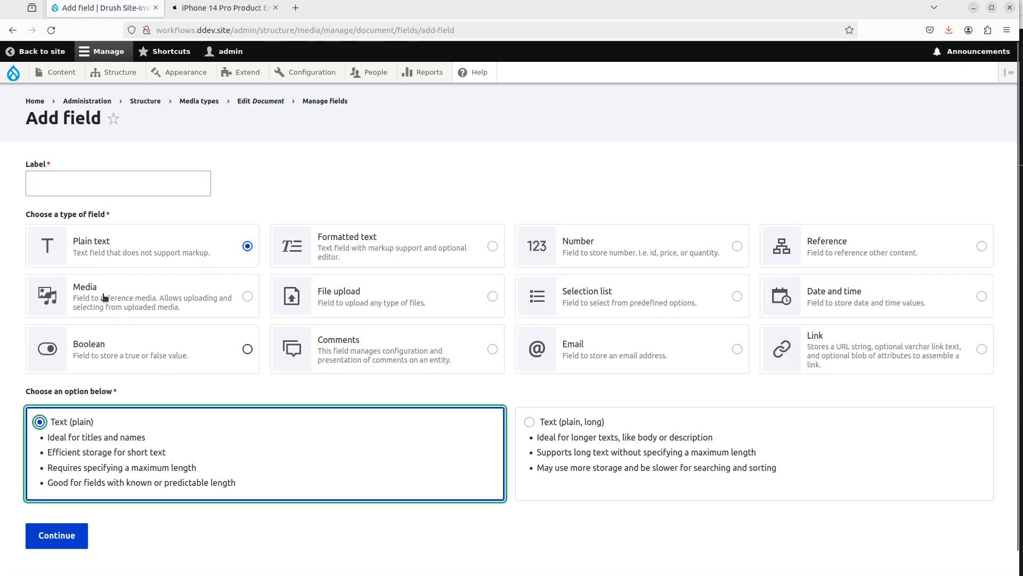
click(143, 185)
text(S)
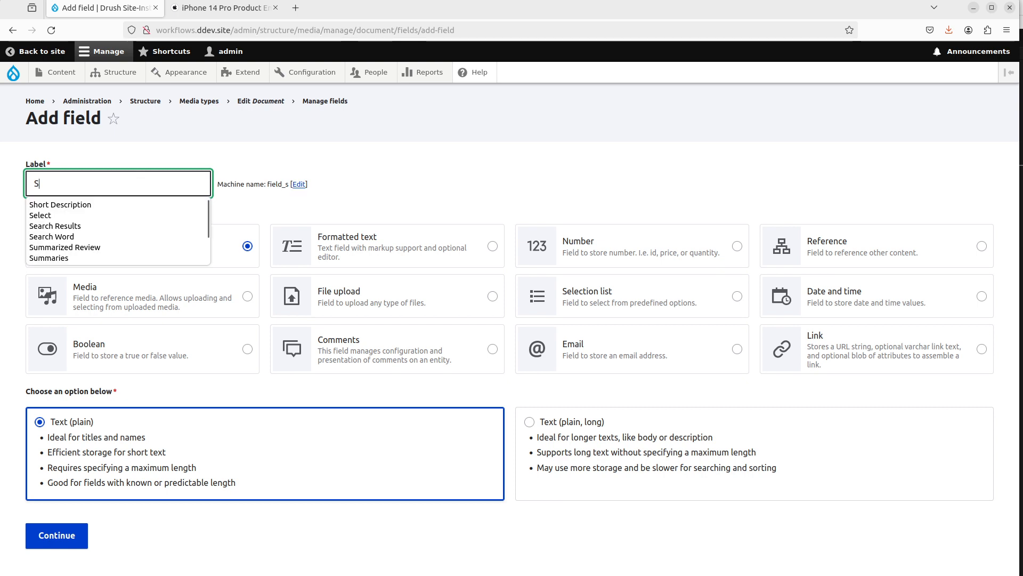
text(earch Words)
scroll(171, 203, down, 1)
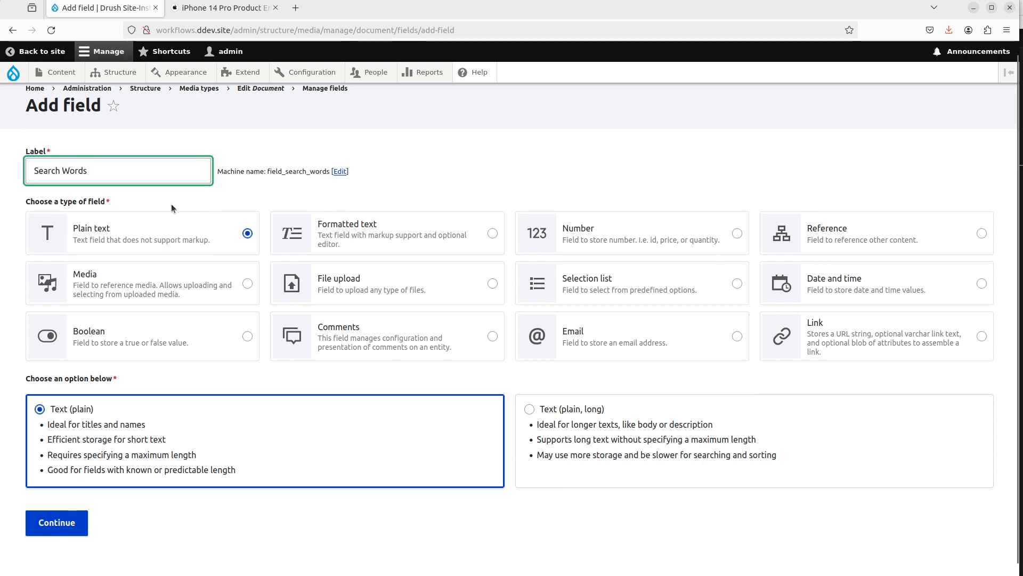
click(75, 534)
scroll(213, 395, down, 2)
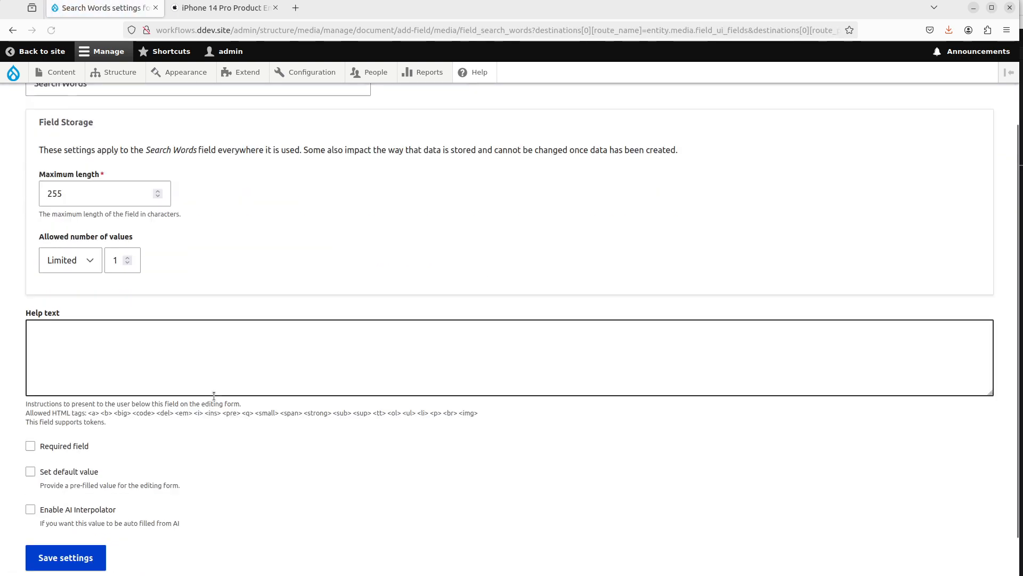
Step: Set the Search Words field's allowed number of values to Unlimited
scroll(136, 362, up, 1)
click(98, 309)
click(72, 331)
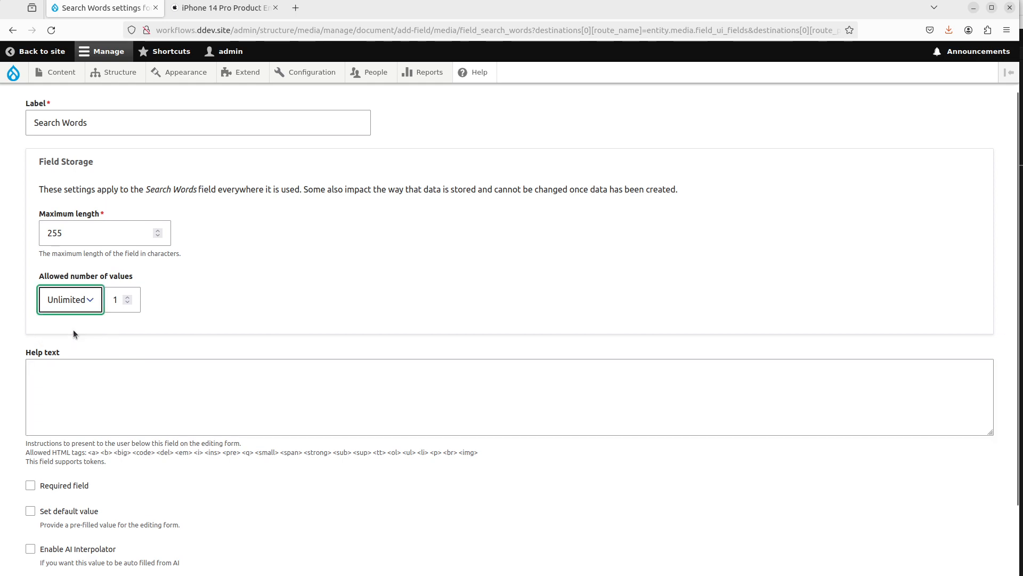
scroll(88, 331, down, 2)
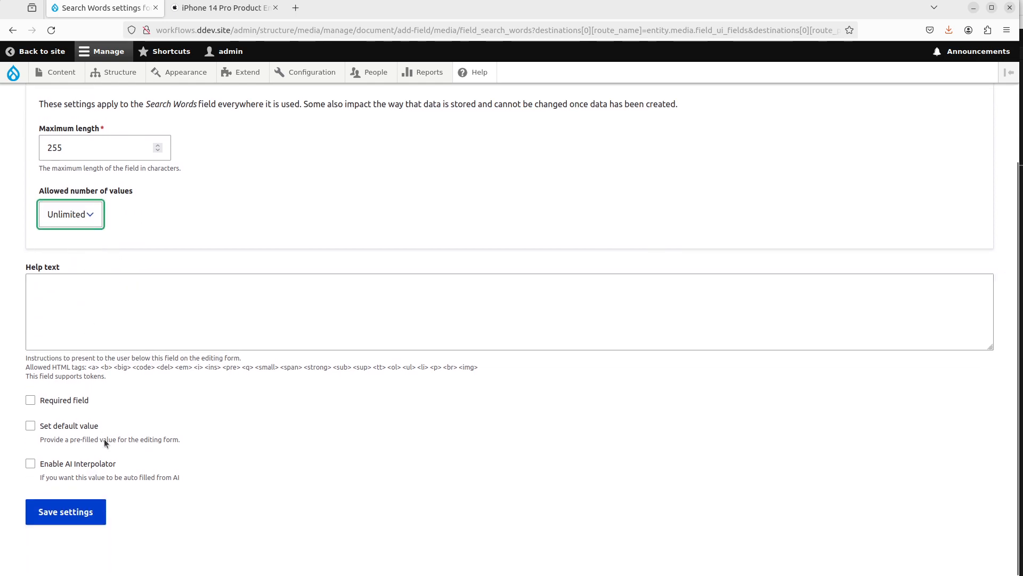
Step: Enable AI Interpolator for Search Words and set the interpolator base field to Long Description
click(84, 467)
scroll(215, 412, down, 7)
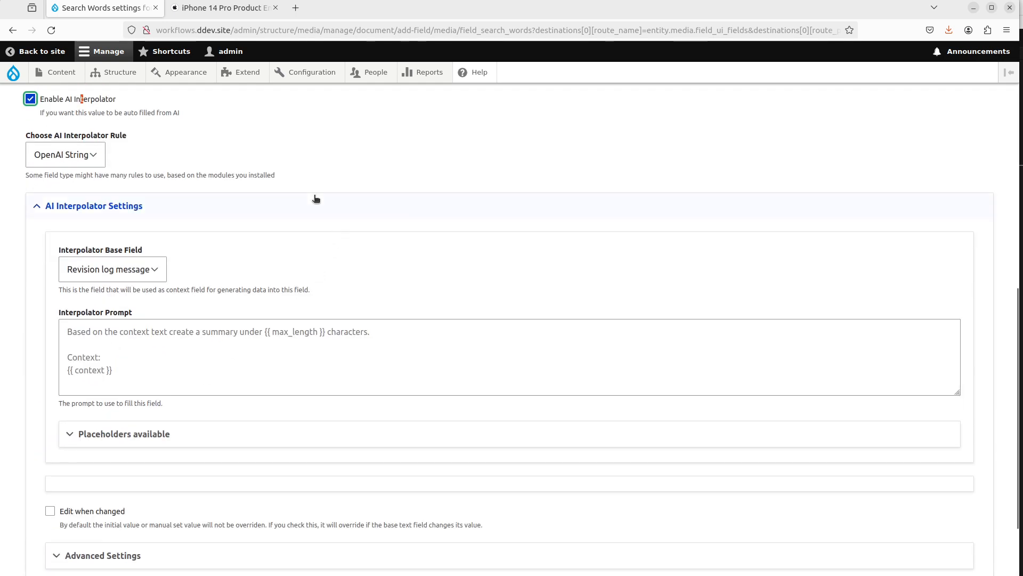
click(108, 273)
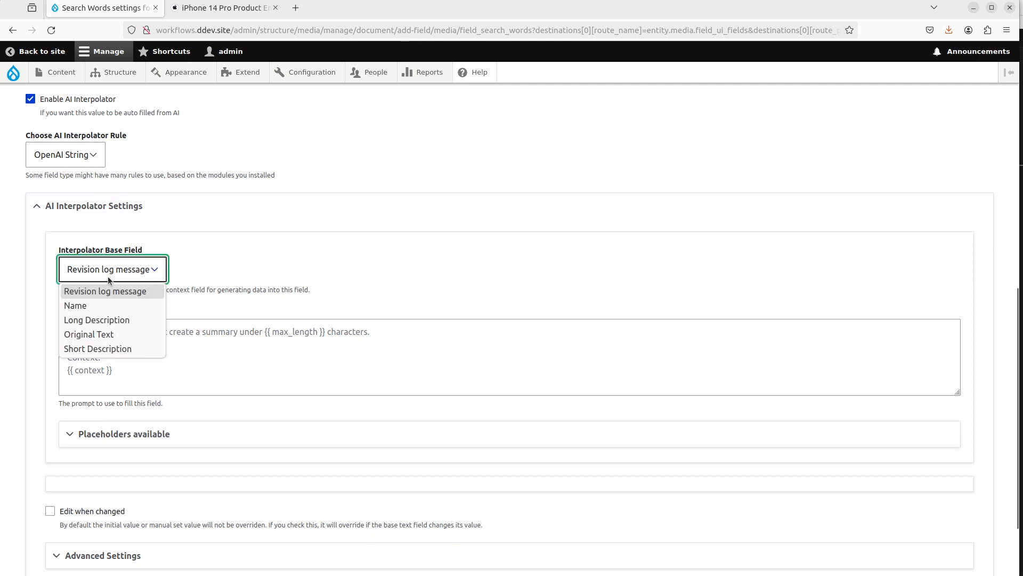
click(96, 320)
click(241, 330)
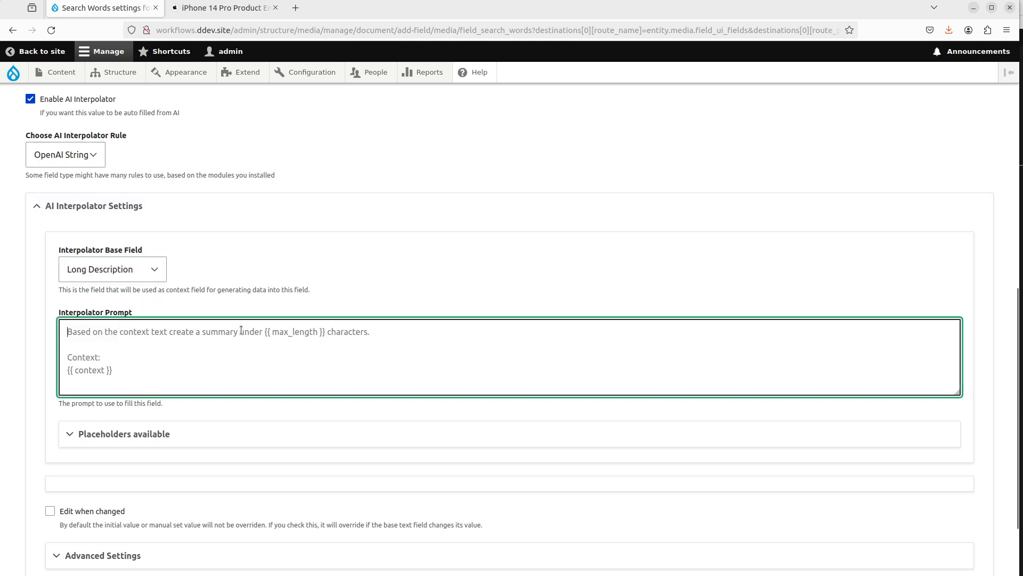
Step: Write the prompt "Based on the context text, suggest 10 to 15 search words that are unique and important when searching for this document." with a Context: label and two dashed lines
text(Based on)
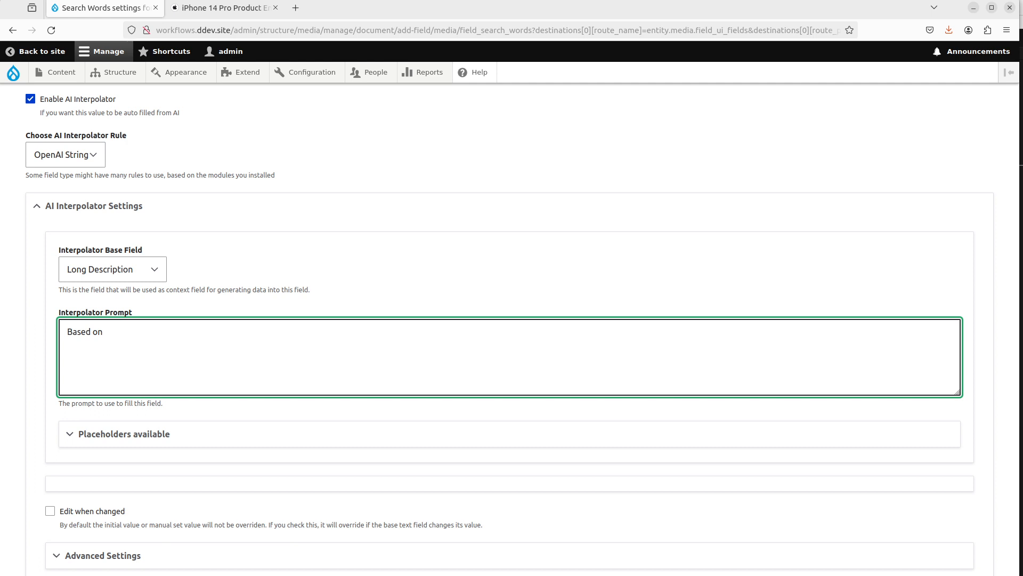
text( the context text, suggest)
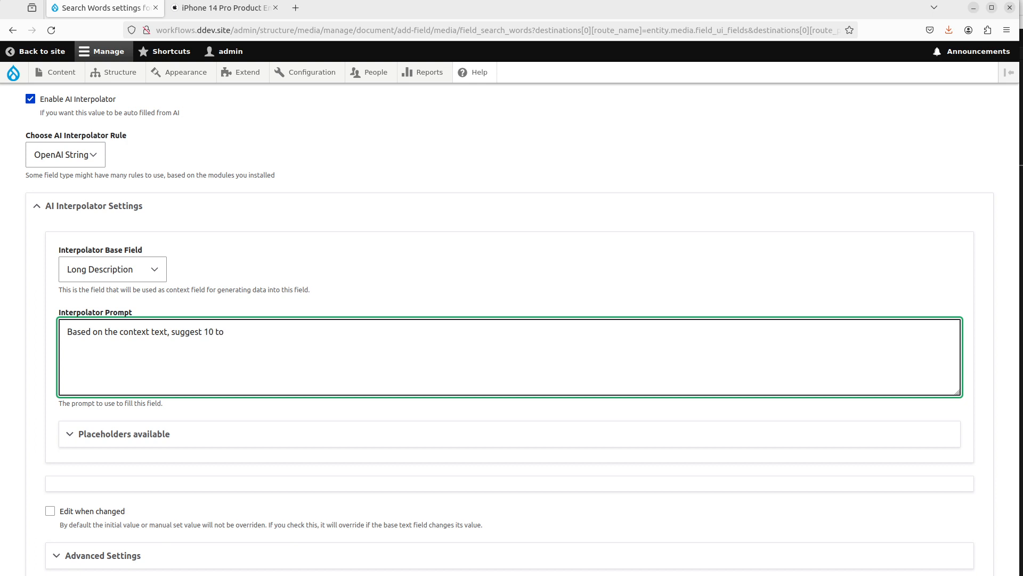
text(10 to 15 search words that are u)
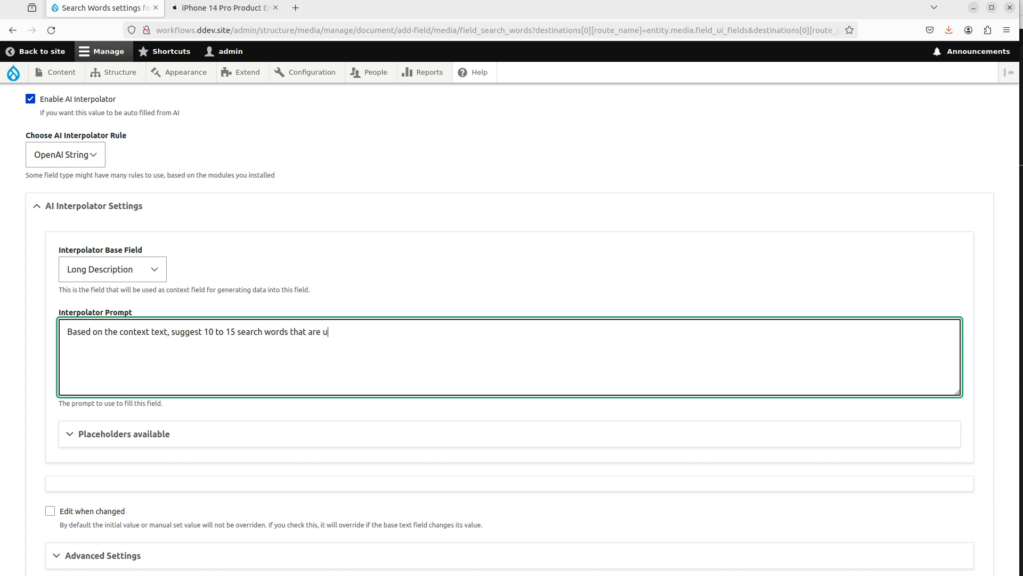
text(nique and important when sear)
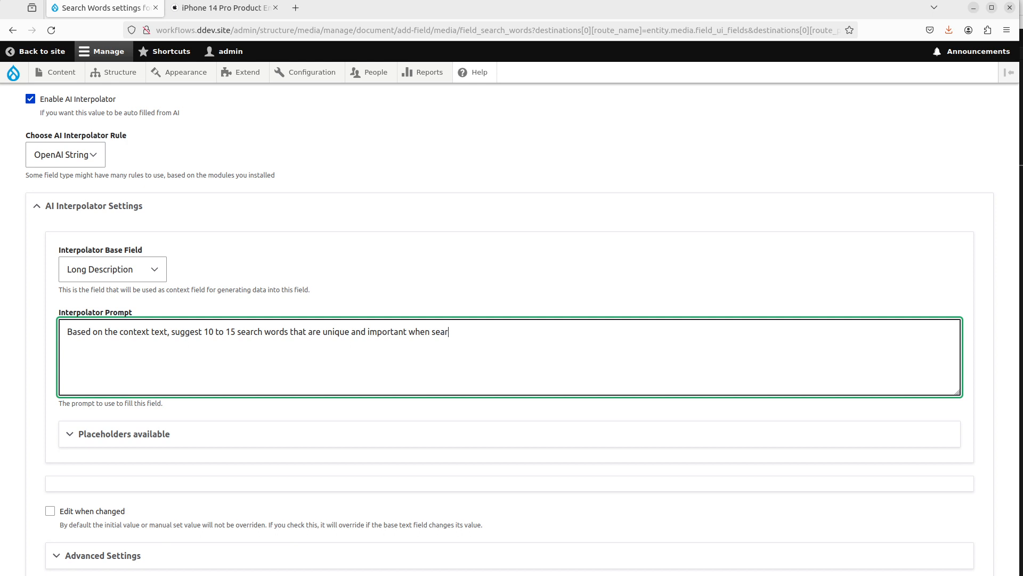
text(ching for this document.)
key(Return)
key(Return)
text(Context)
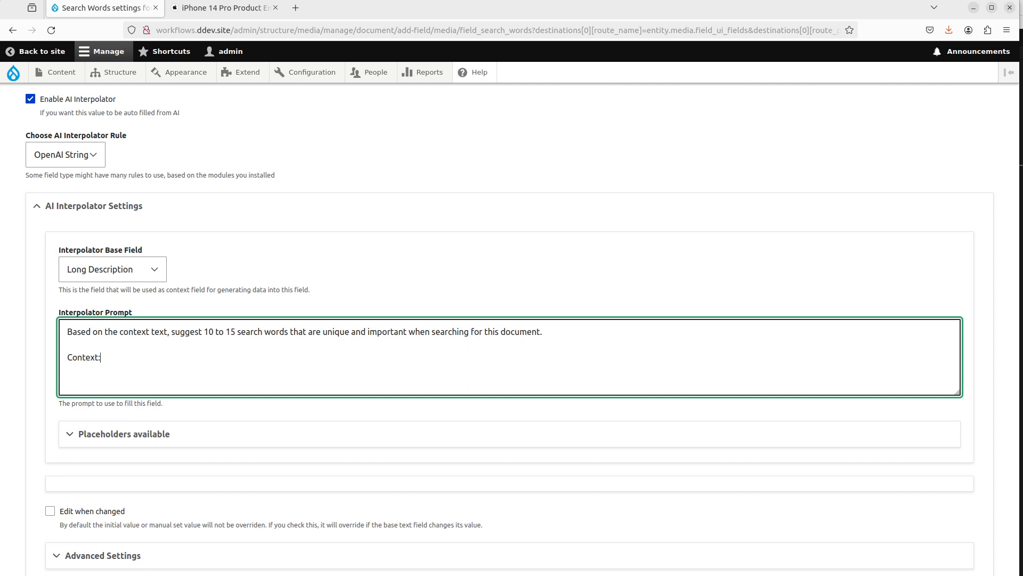
text(:)
key(Return)
text(--------------------------------)
key(Return)
text(------------------------------)
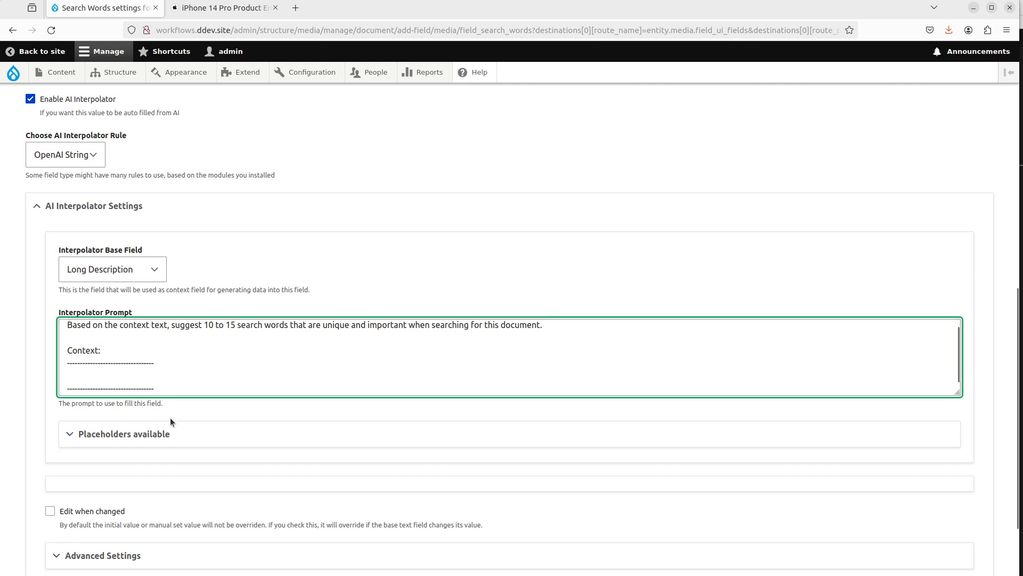
Step: Copy the {{ context }} placeholder from the available placeholders and paste it between the dashed lines
click(130, 434)
drag(128, 466, 71, 462)
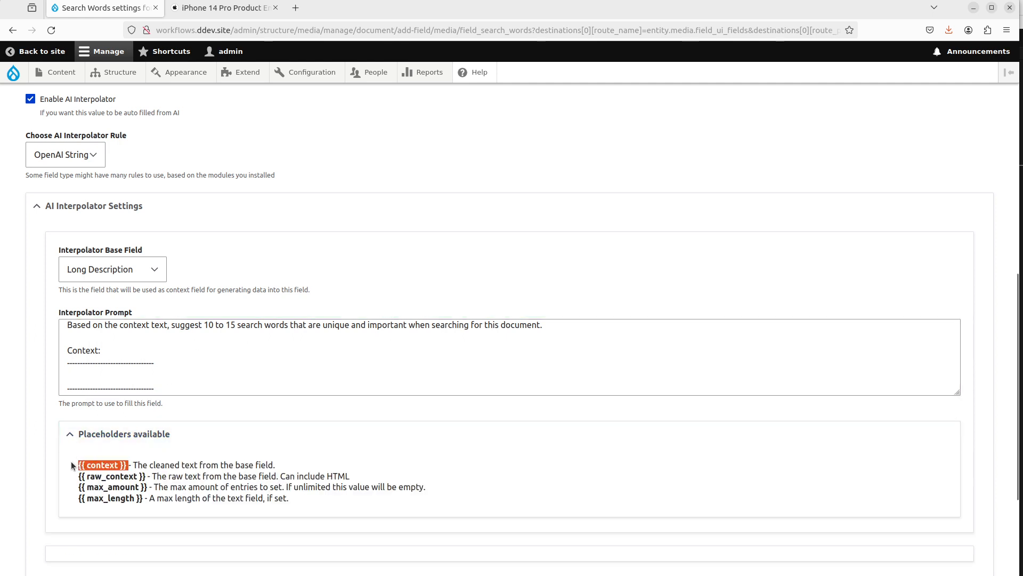
key(ctrl+c)
click(100, 376)
key(ctrl+v)
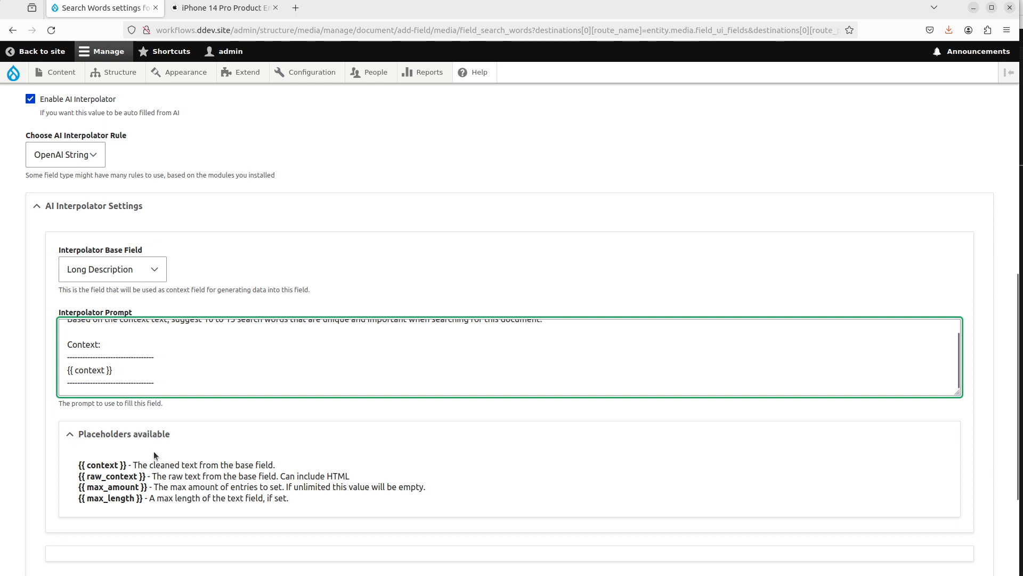
Step: Open the advanced settings and set the interpolator weight to 102
scroll(190, 433, down, 3)
click(185, 460)
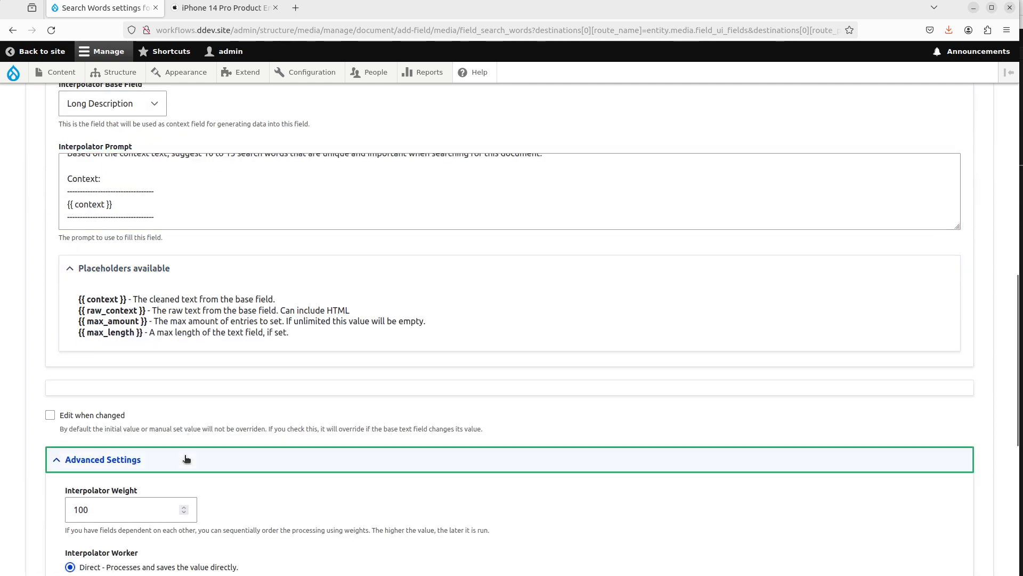
scroll(187, 459, down, 3)
click(86, 326)
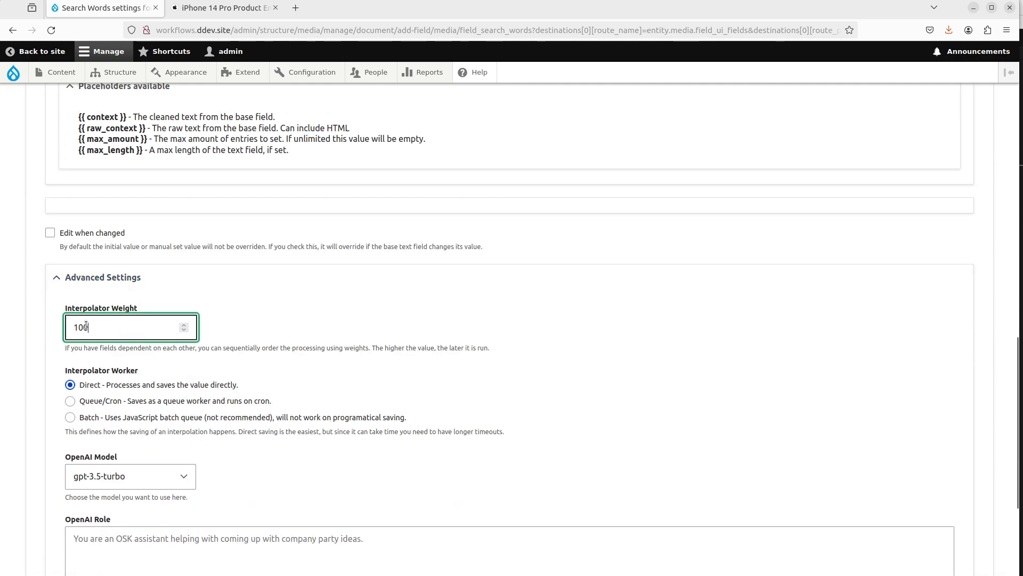
key(BackSpace)
text(2)
Step: Choose the Batch interpolator worker and the gpt-4-turbo-preview model, and save the Search Words field settings
click(111, 417)
click(143, 484)
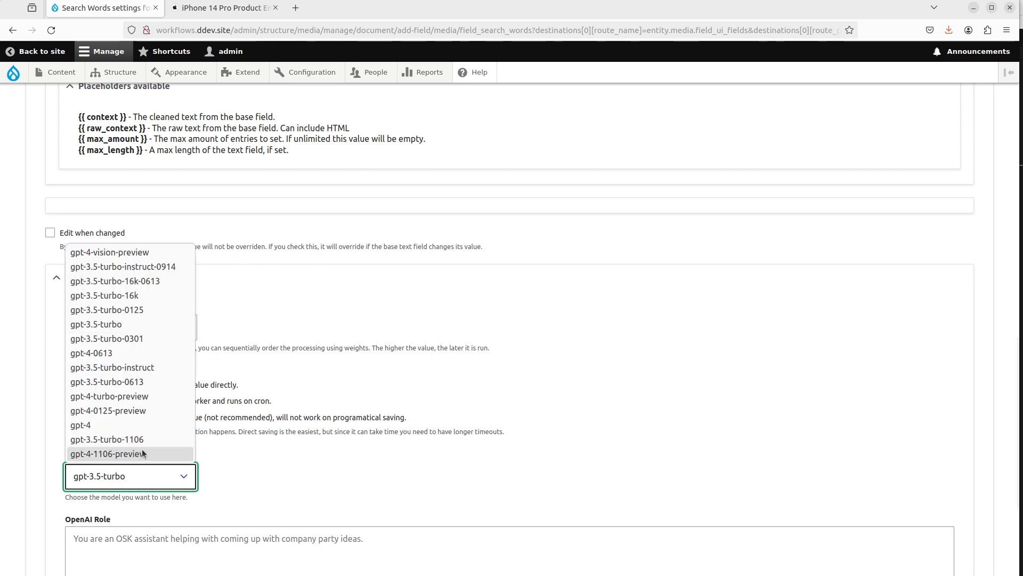
click(149, 399)
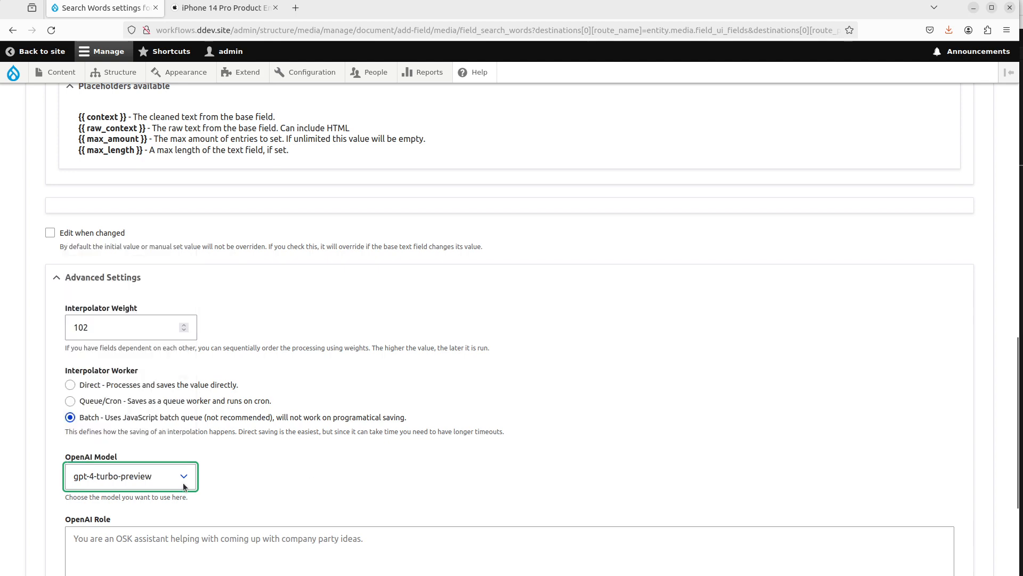
click(29, 477)
scroll(28, 476, down, 4)
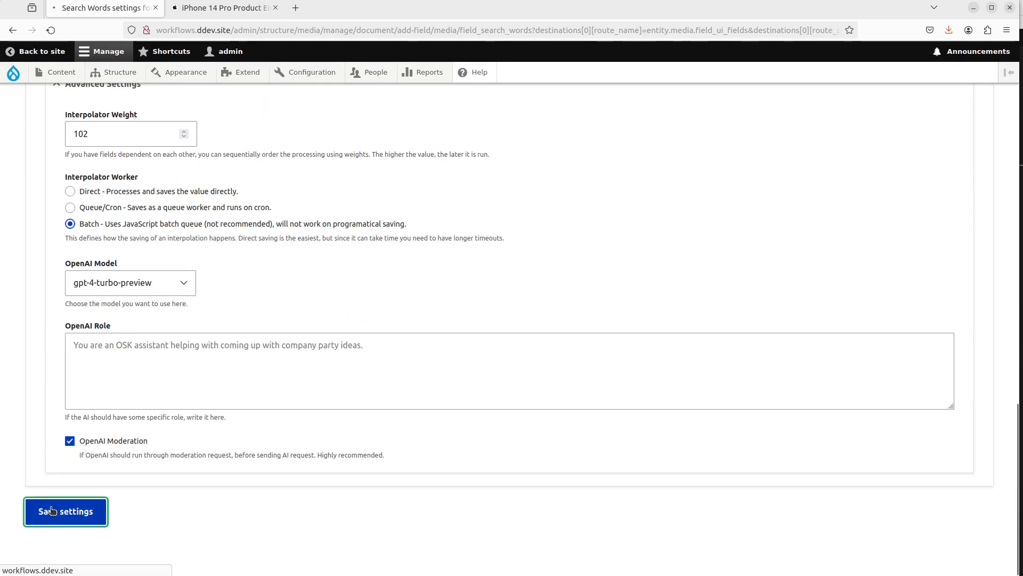
click(58, 512)
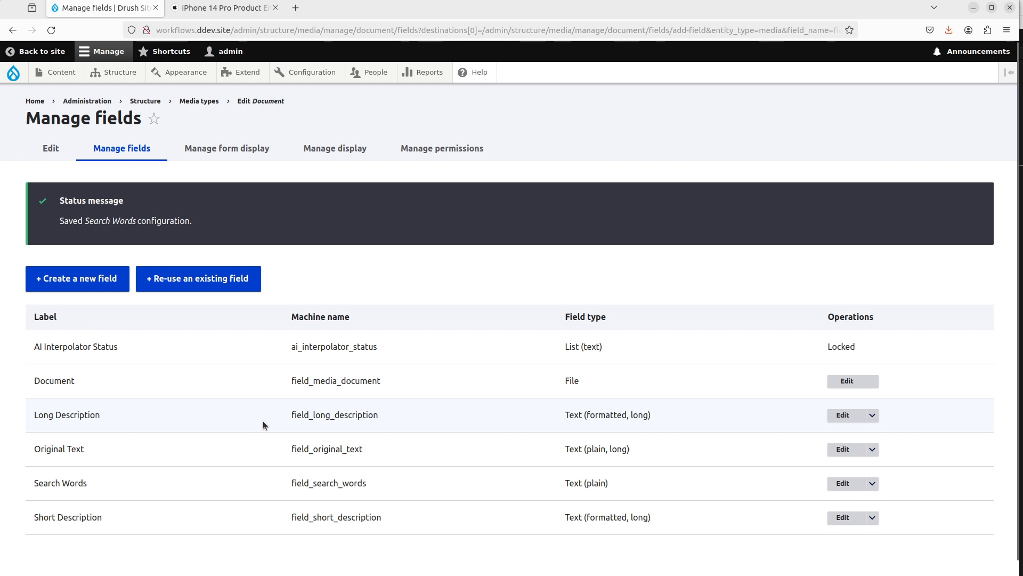
Step: Add a Text (plain, long) field labelled Header Image Prompt to the Document media type
click(108, 286)
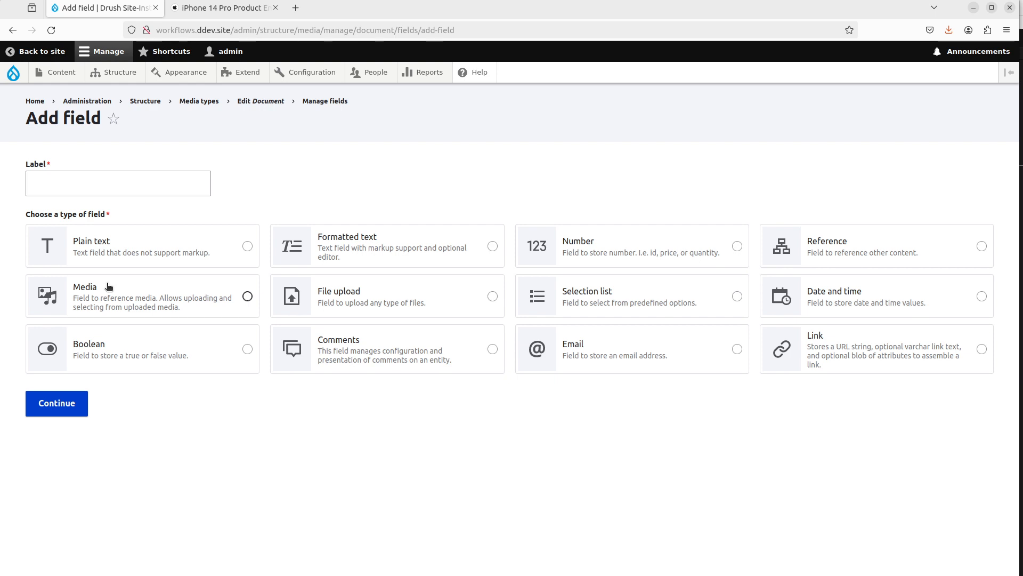
click(406, 249)
click(232, 251)
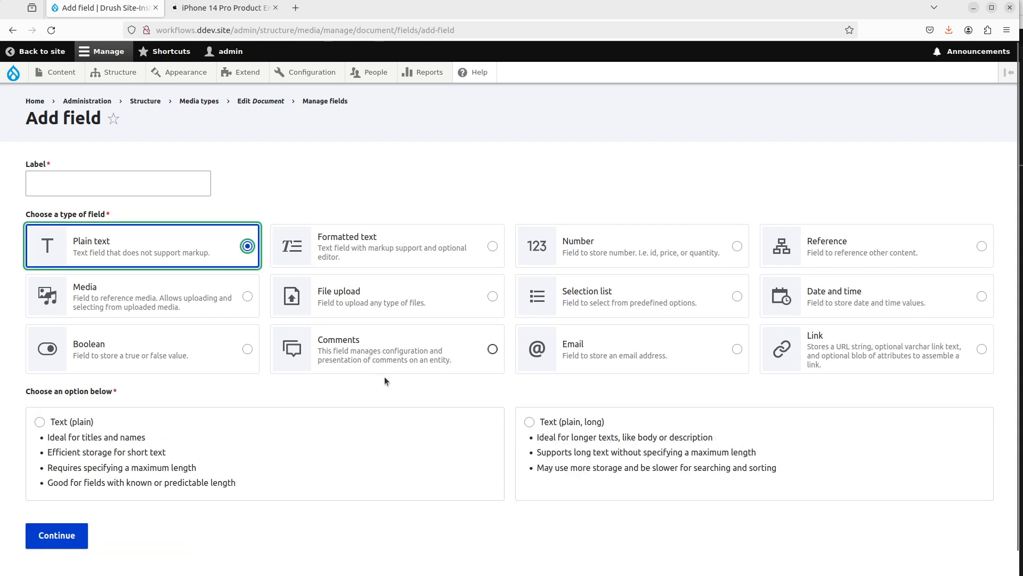
click(686, 444)
click(169, 179)
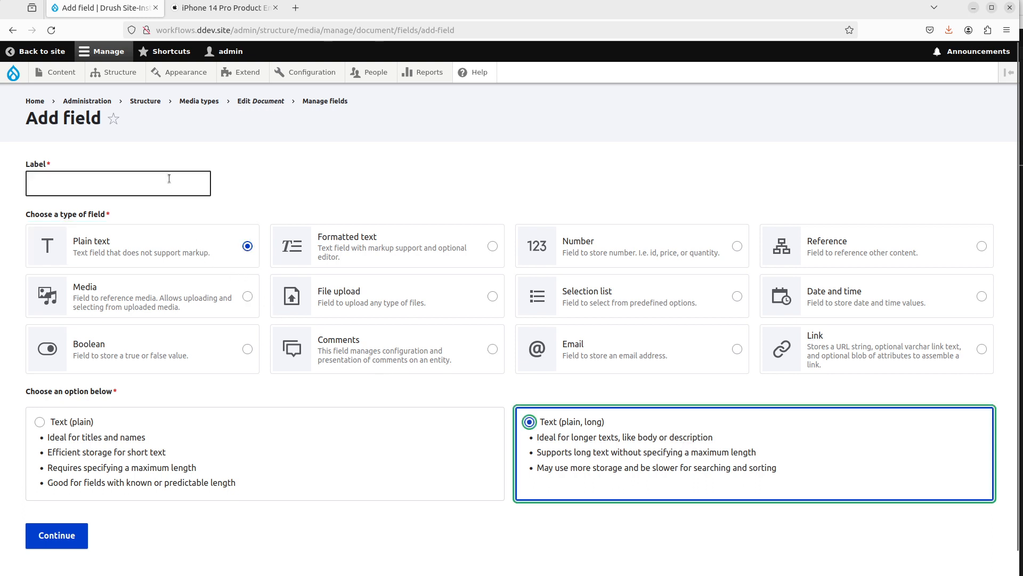
text(Header Image)
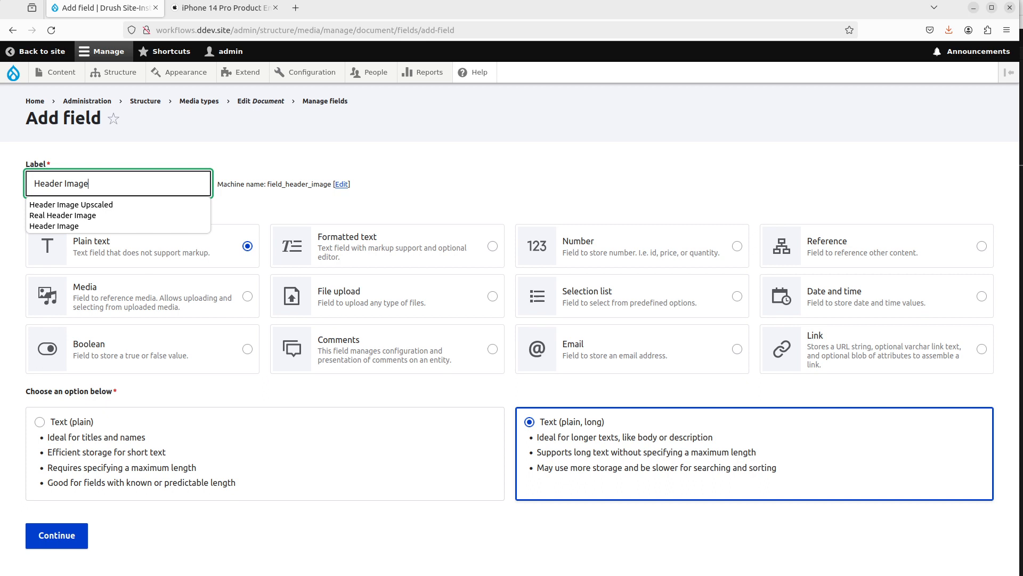
key(ctrl+a)
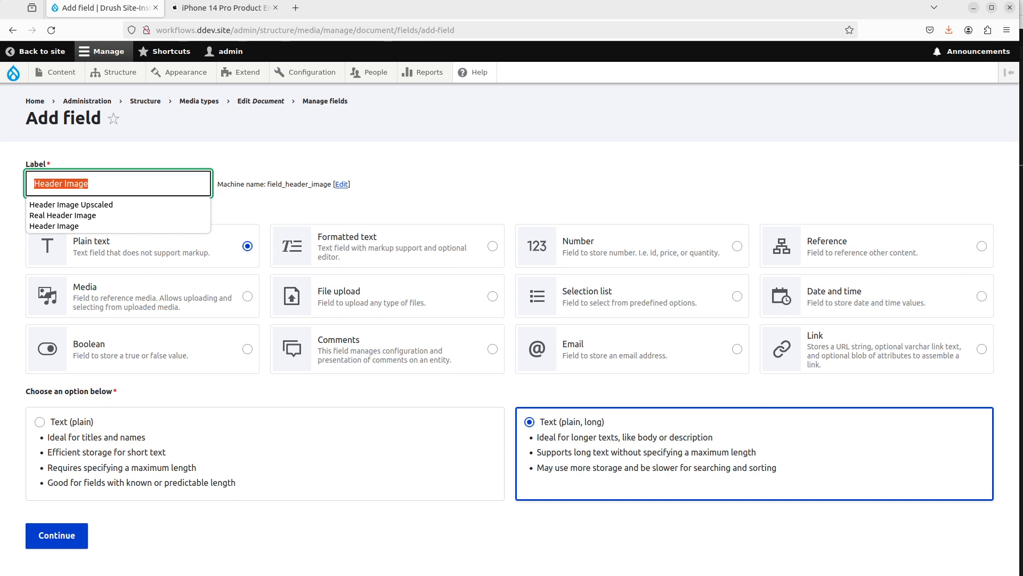
key(End)
text(Prompt)
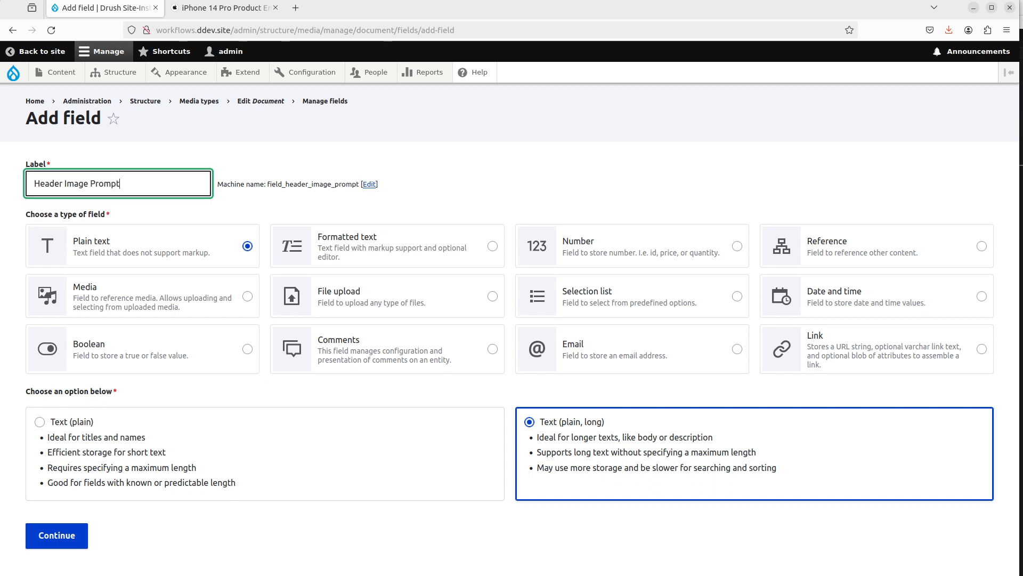
scroll(250, 500, down, 1)
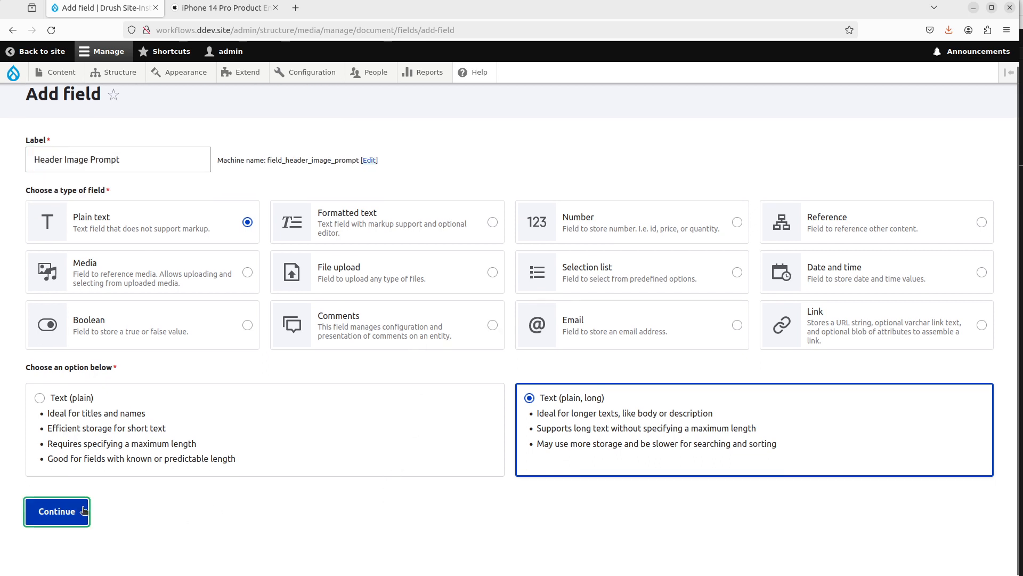
click(84, 510)
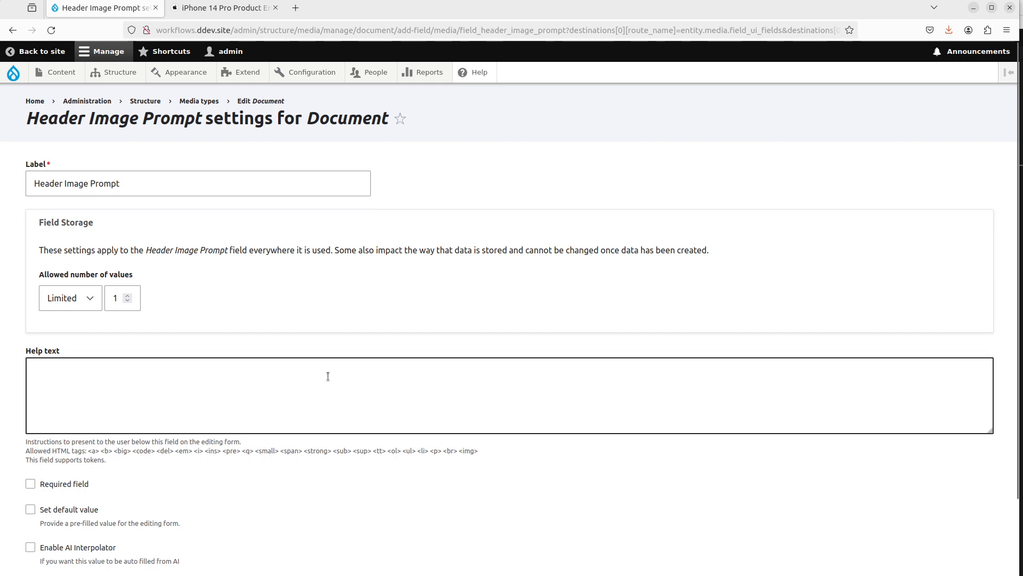
Step: Enable AI Interpolator with the OpenAI String Long rule and set the base field to Long Description
scroll(236, 402, down, 2)
click(83, 459)
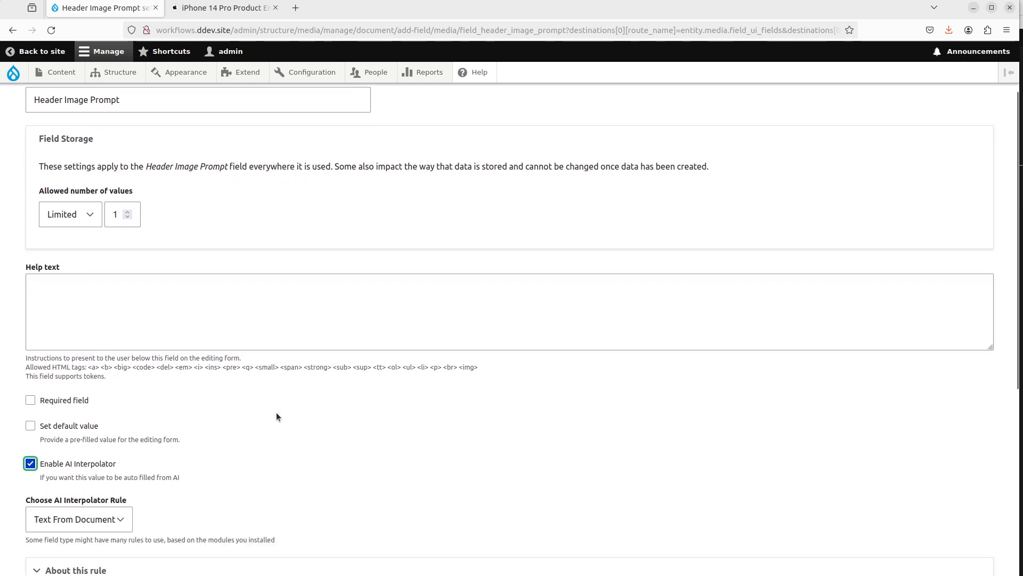
scroll(276, 412, down, 3)
click(96, 337)
click(91, 370)
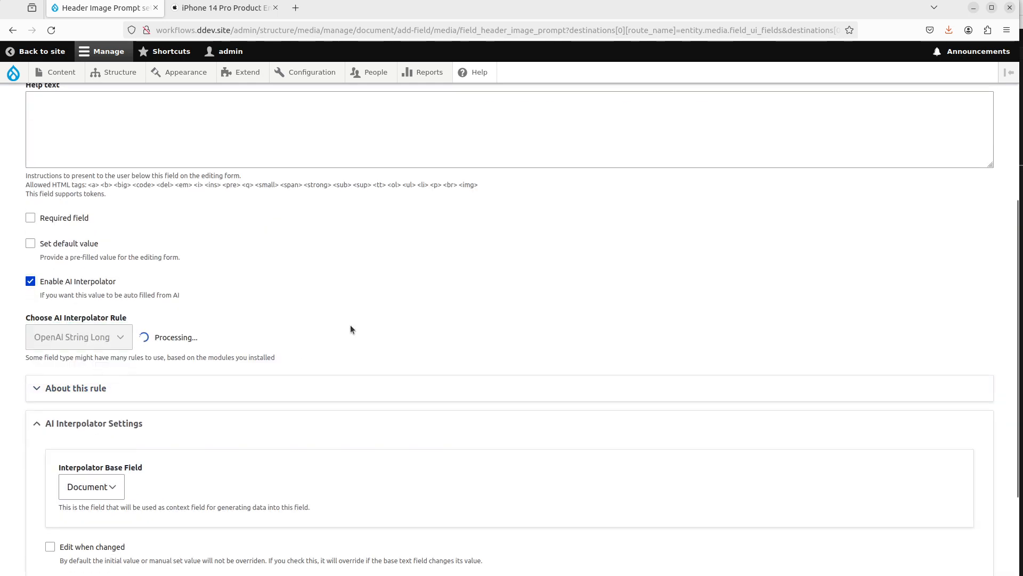
scroll(350, 327, down, 3)
click(117, 312)
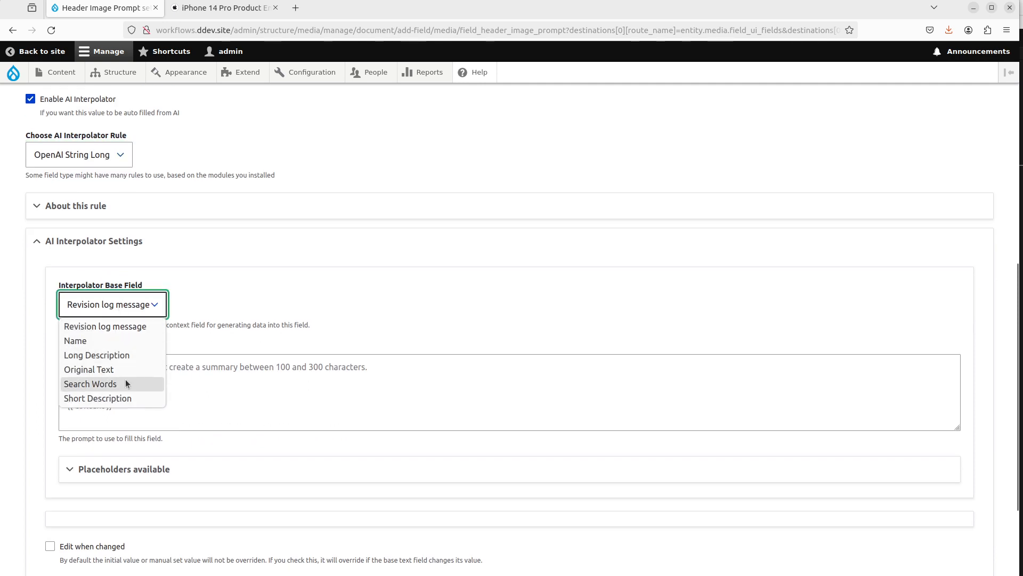
click(136, 353)
Step: Write the prompt "Based on the context, generate a one sentence image prompt of an artistic kind for a preview image of the text. Be abstract and h"
click(253, 378)
text(Base o)
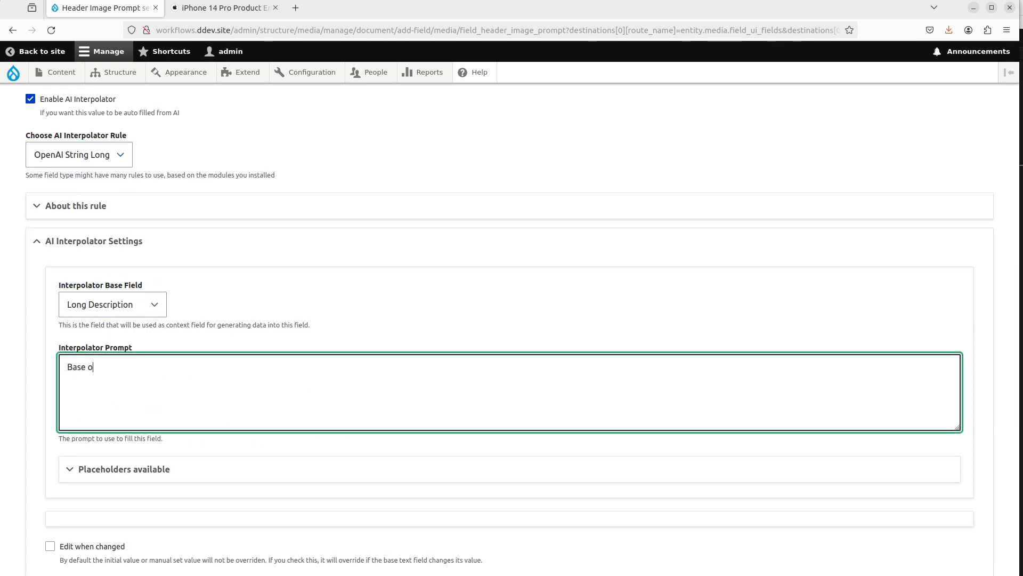
key(BackSpace)
key(BackSpace)
text(d on th)
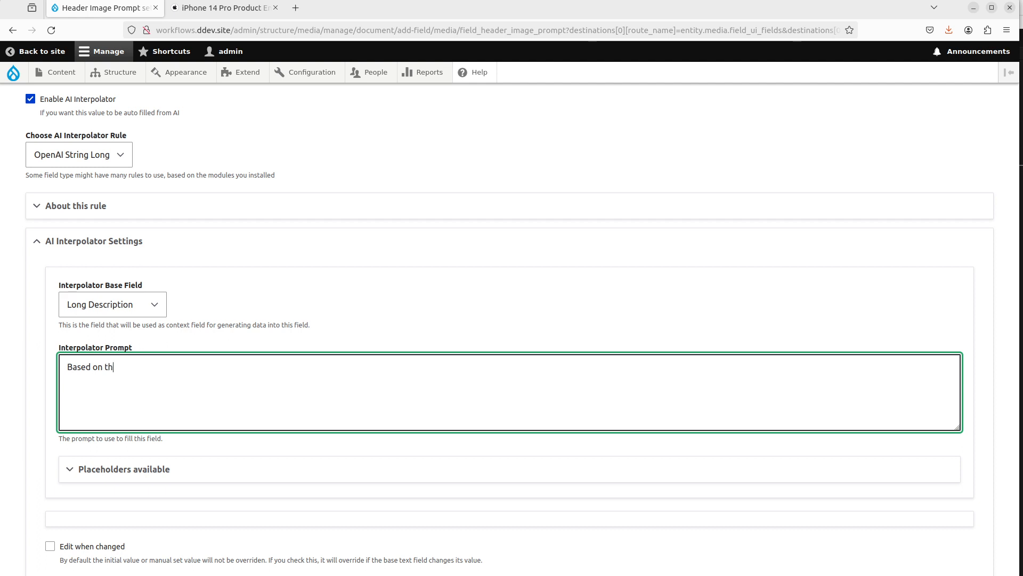
text(e context, generate a one sen)
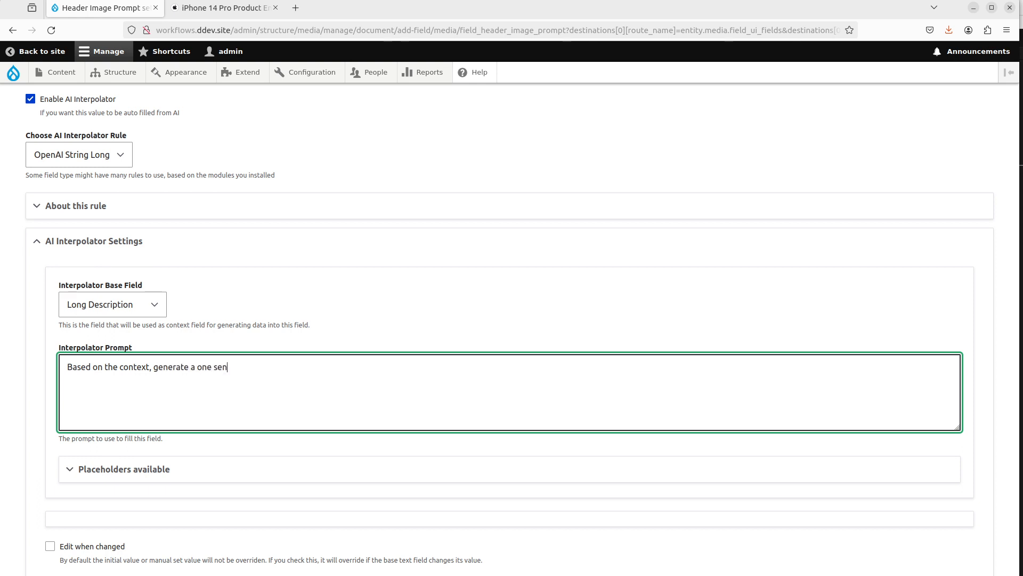
text(tence image prompt of an artis)
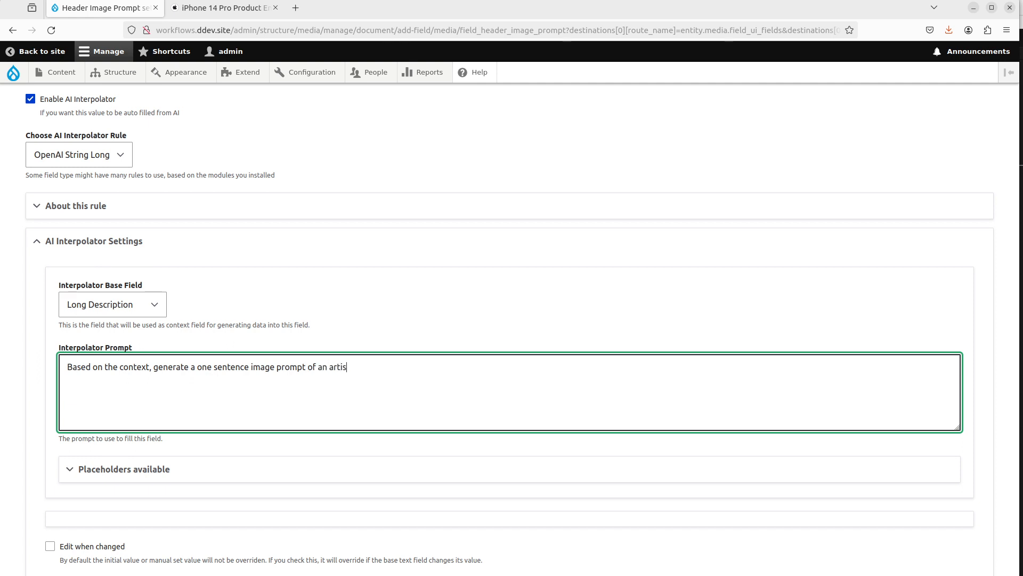
text(itc)
key(BackSpace)
key(BackSpace)
text(tic kind for a preview image )
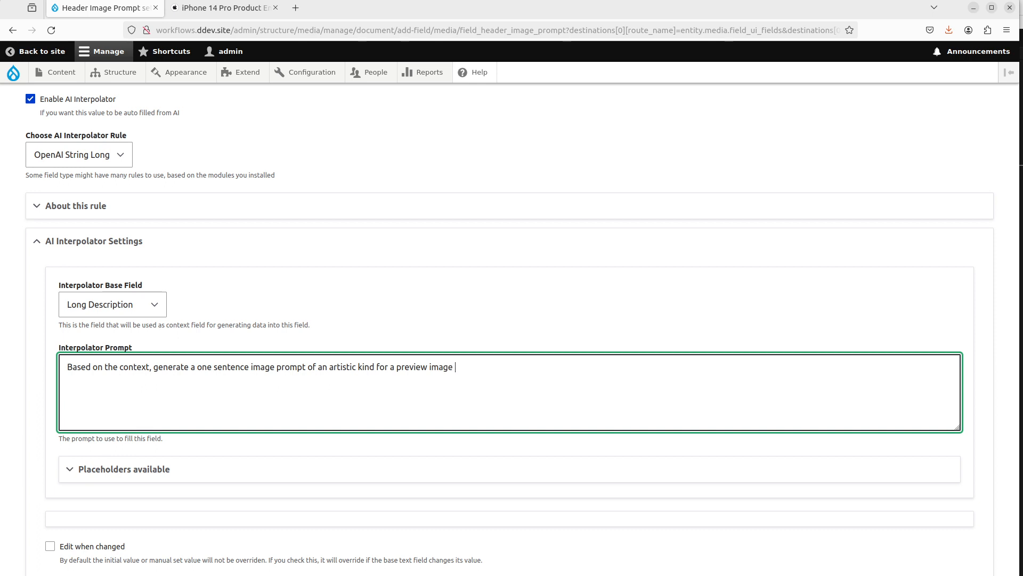
text(of the text. Be abstract and have a futuristic style.)
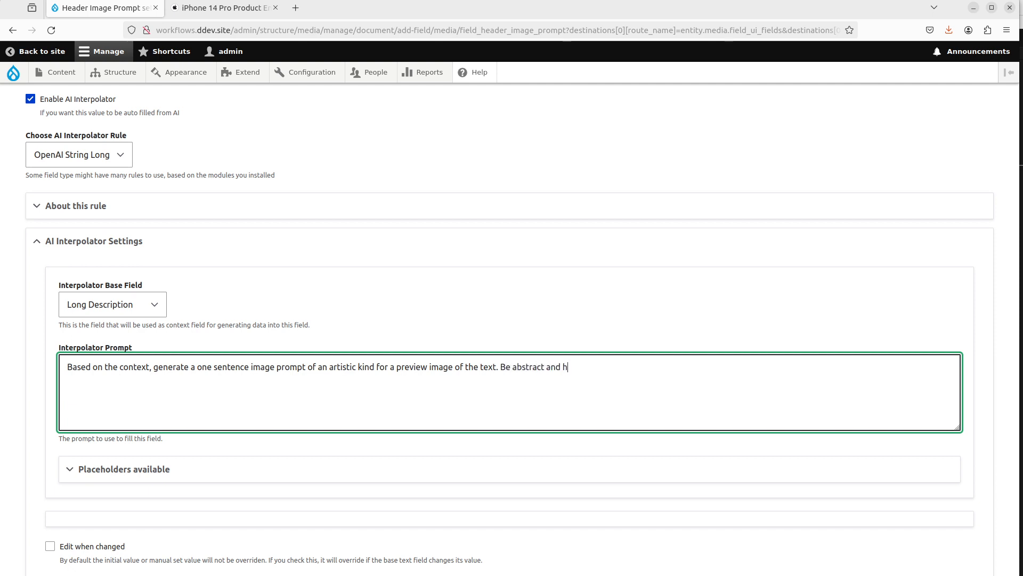
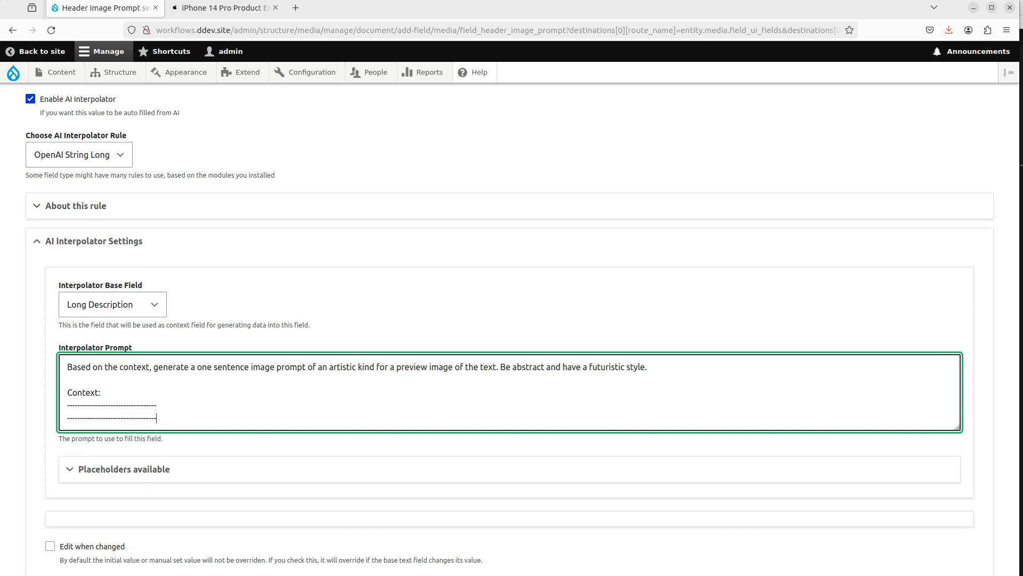
Step: Insert the {{ context }} placeholder into the image prompt between the separator lines
key(Return)
scroll(343, 235, down, 3)
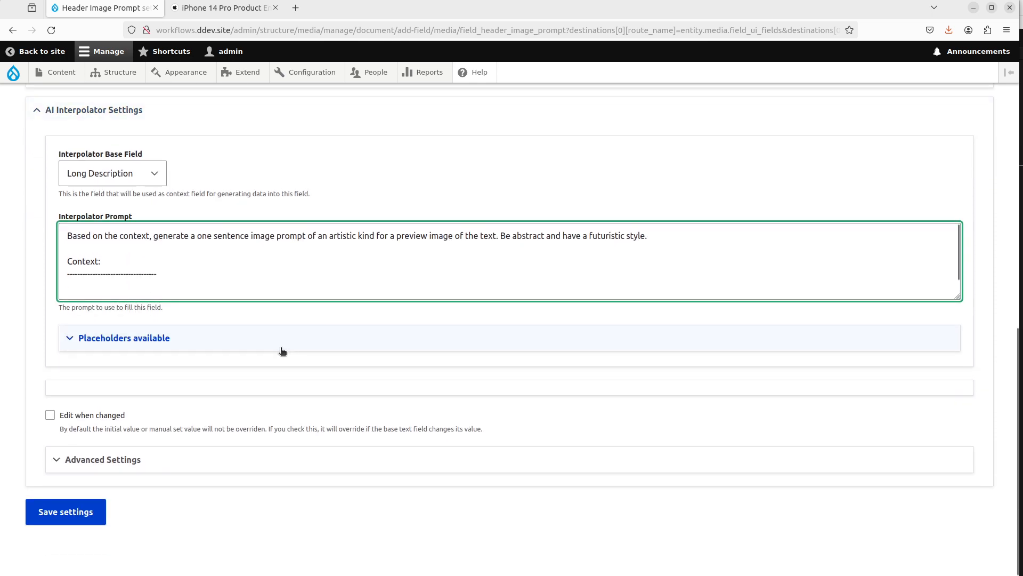
click(277, 347)
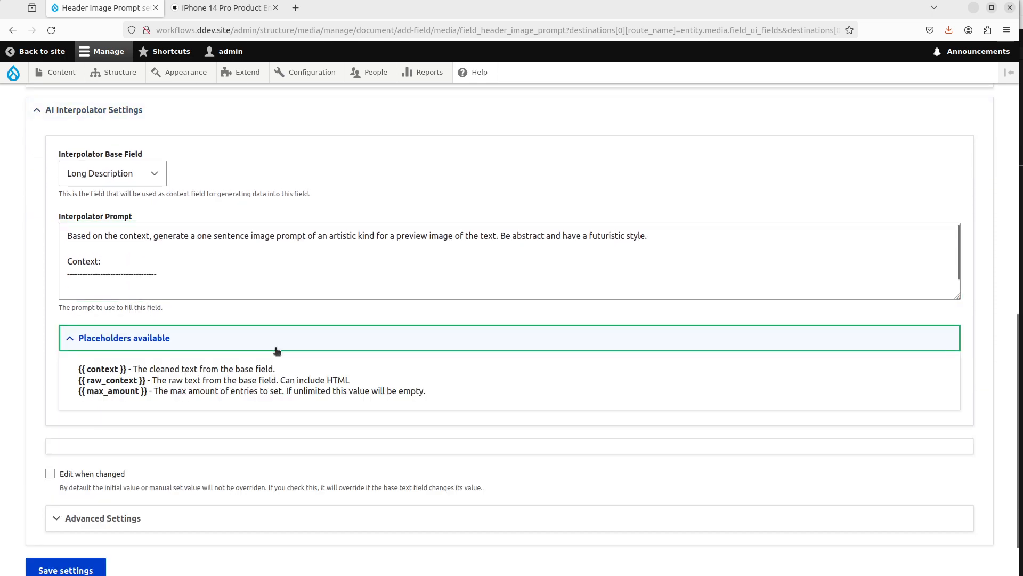
click(128, 368)
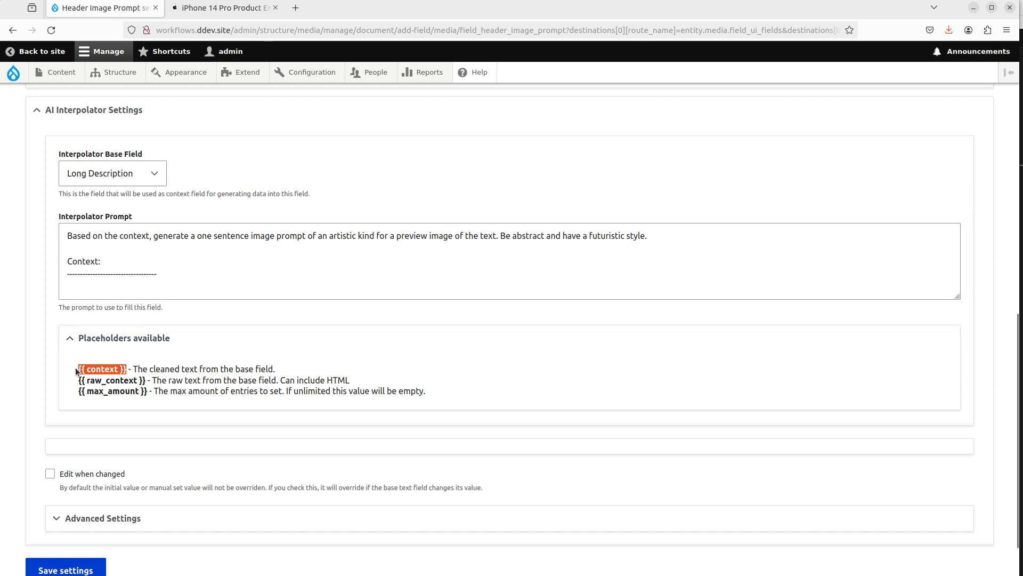
click(281, 287)
text({{ context }})
scroll(240, 296, down, 3)
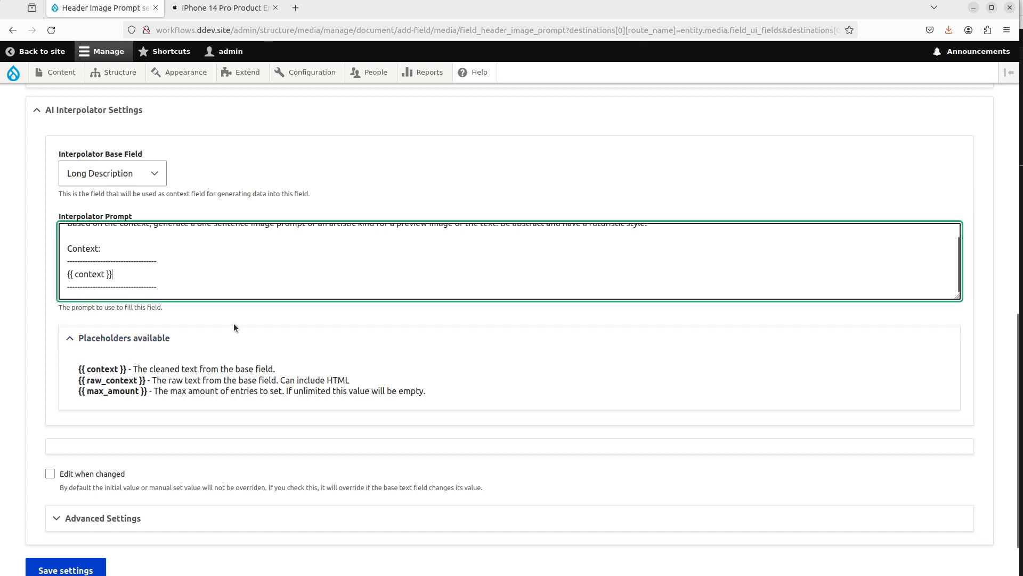
Step: Set the Header Image Prompt interpolator weight to 102 in the advanced settings
click(224, 462)
scroll(133, 400, down, 3)
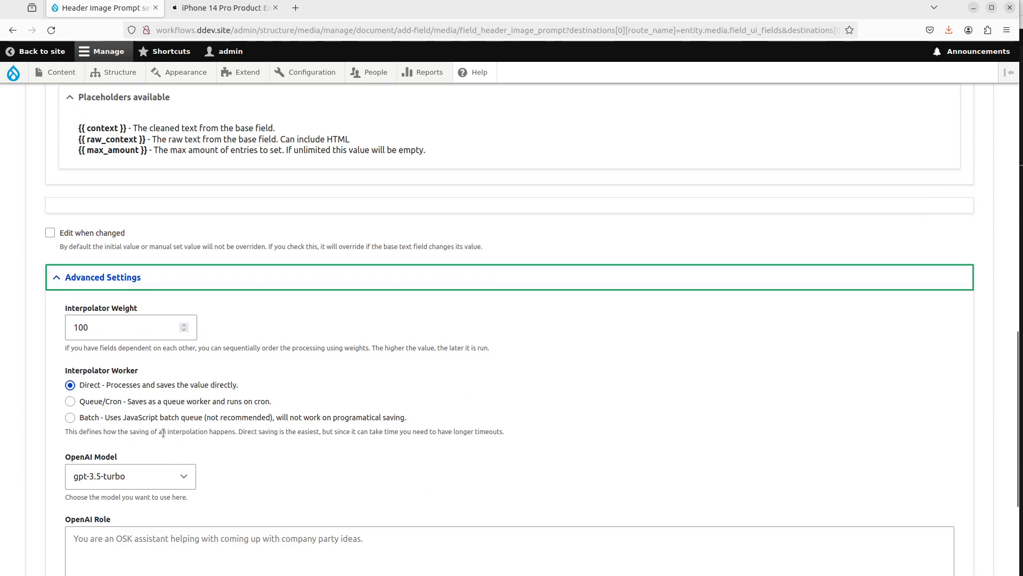
click(101, 322)
key(BackSpace)
text(2)
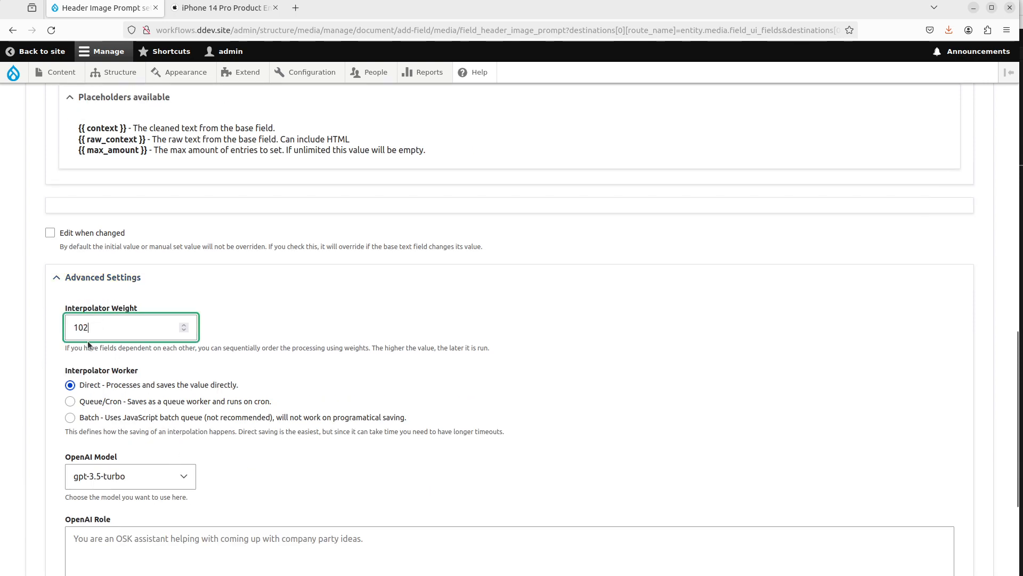
Step: Choose the Batch interpolator worker and the gpt-4-turbo-preview model, and save the Header Image Prompt field settings
click(108, 418)
scroll(235, 402, down, 2)
click(154, 347)
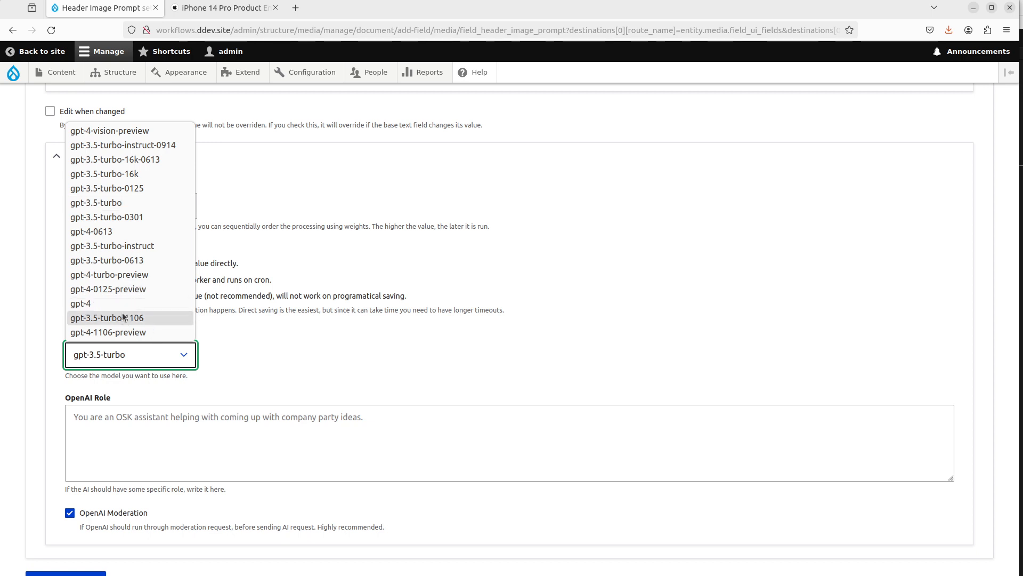
click(122, 275)
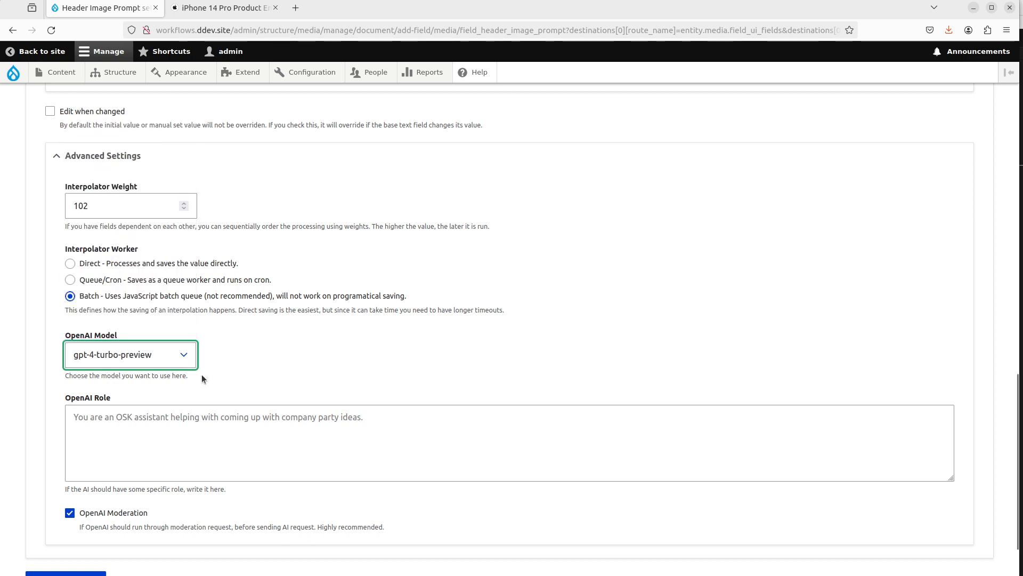
scroll(83, 547, down, 2)
click(88, 528)
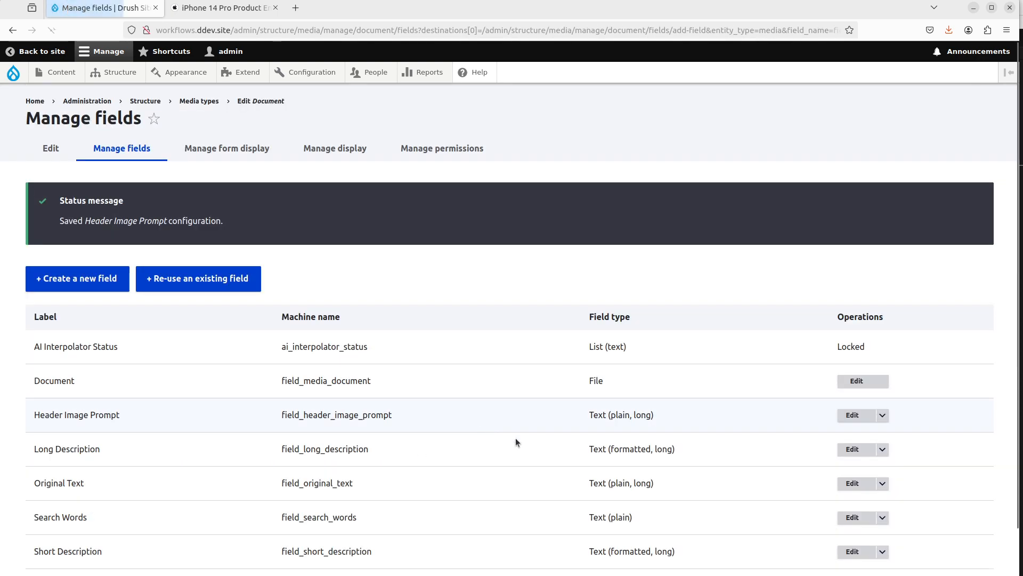
Step: Create a new File upload field of the Image kind labelled Preview Image
click(115, 284)
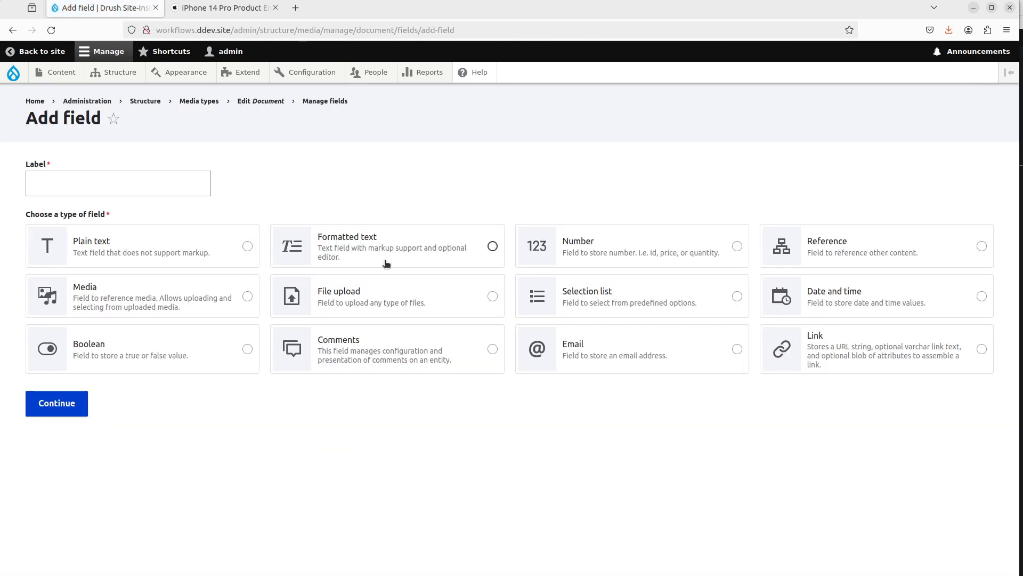
click(344, 306)
click(517, 443)
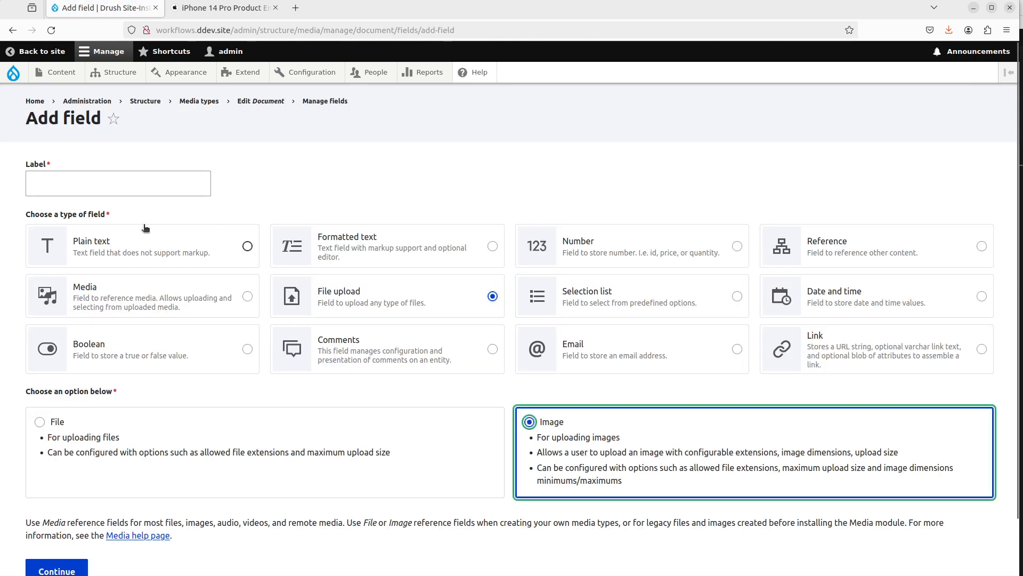
click(153, 182)
text(Preview)
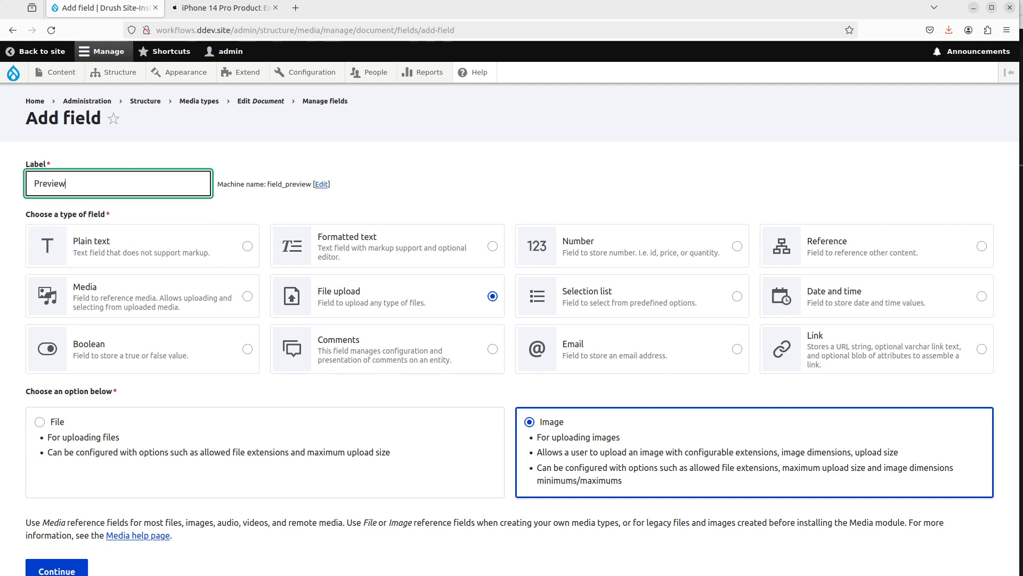
text( Image)
key(Return)
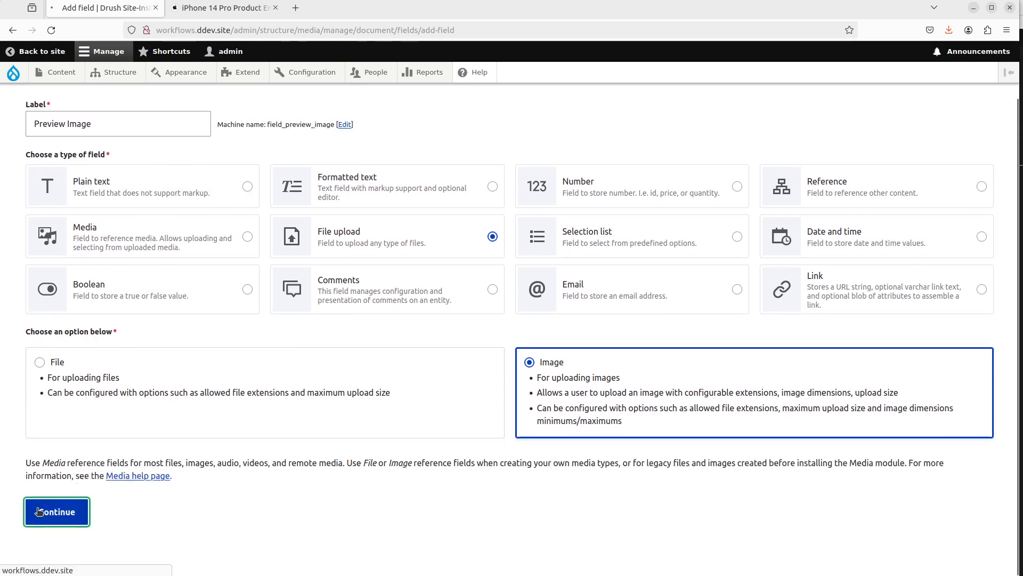
Step: Enable AI Interpolator on the Preview Image field with the OpenAI DALL-E rule
scroll(239, 445, down, 15)
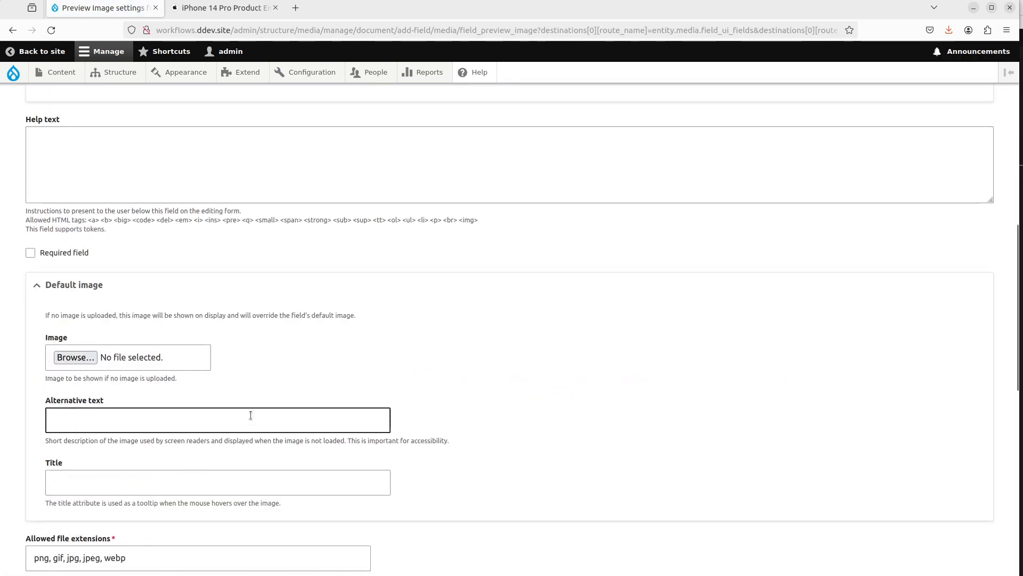
click(56, 352)
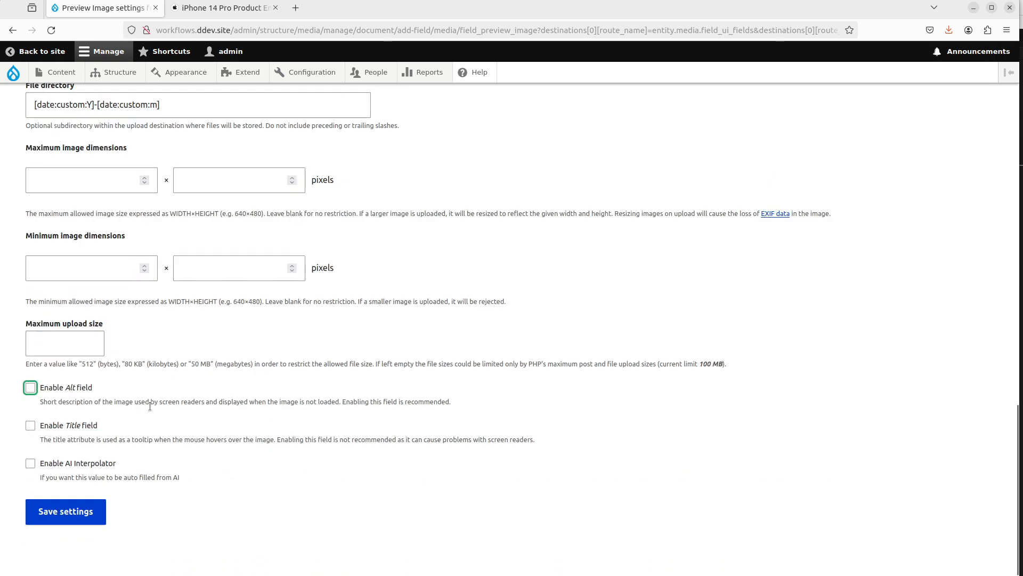
click(103, 467)
scroll(98, 266, down, 6)
scroll(97, 222, up, 2)
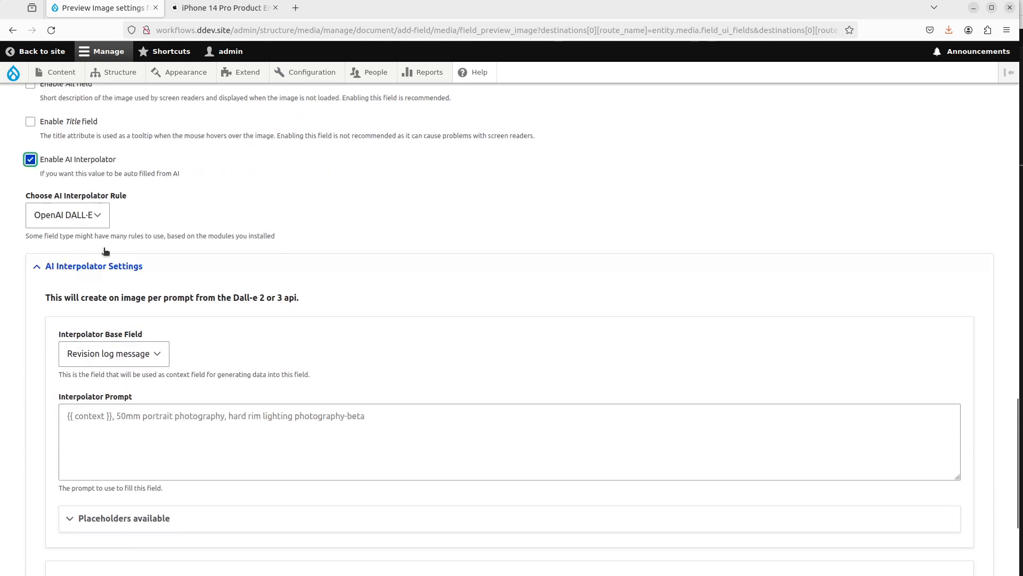
click(98, 223)
click(104, 236)
Step: Set the base field to Header Image Prompt and the interpolator prompt to {{ context }}
scroll(108, 241, down, 3)
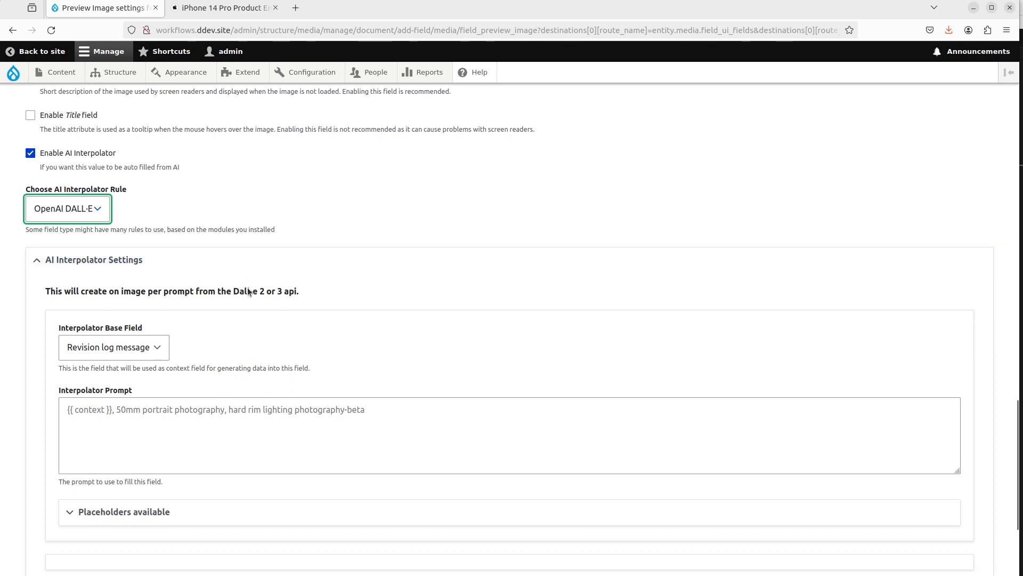
click(108, 235)
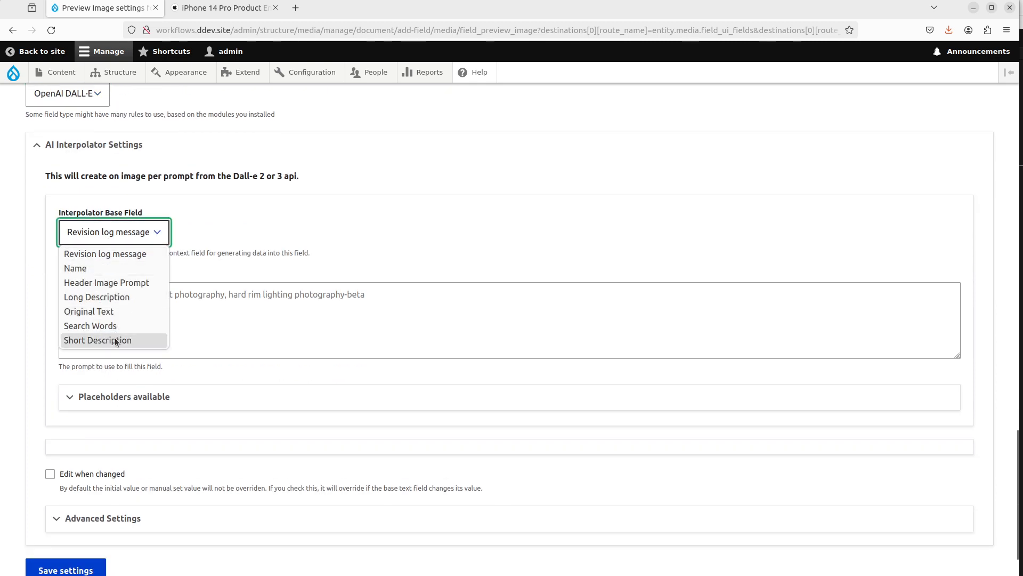
click(139, 282)
click(137, 313)
text({{)
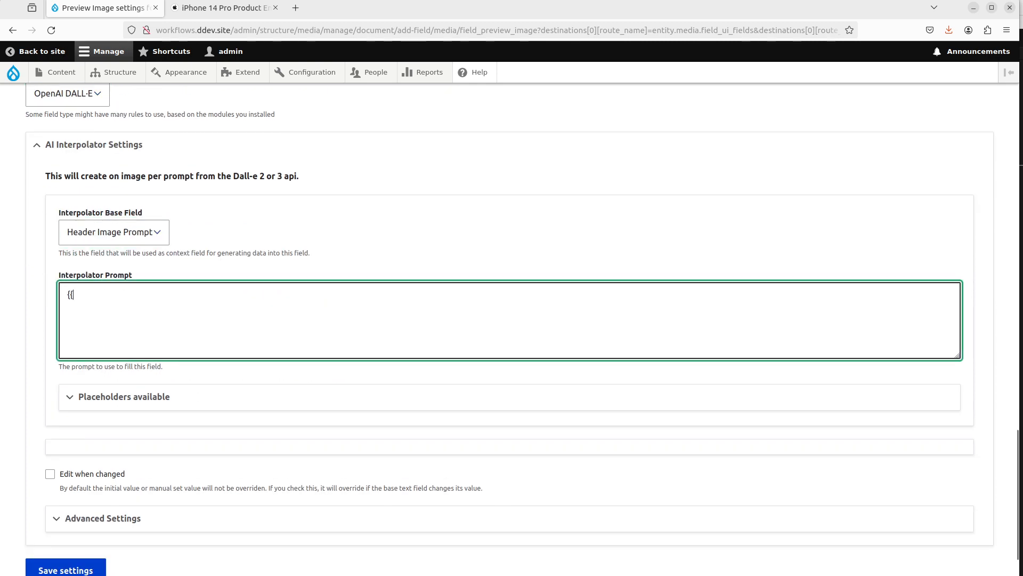
text( context)
scroll(138, 315, down, 2)
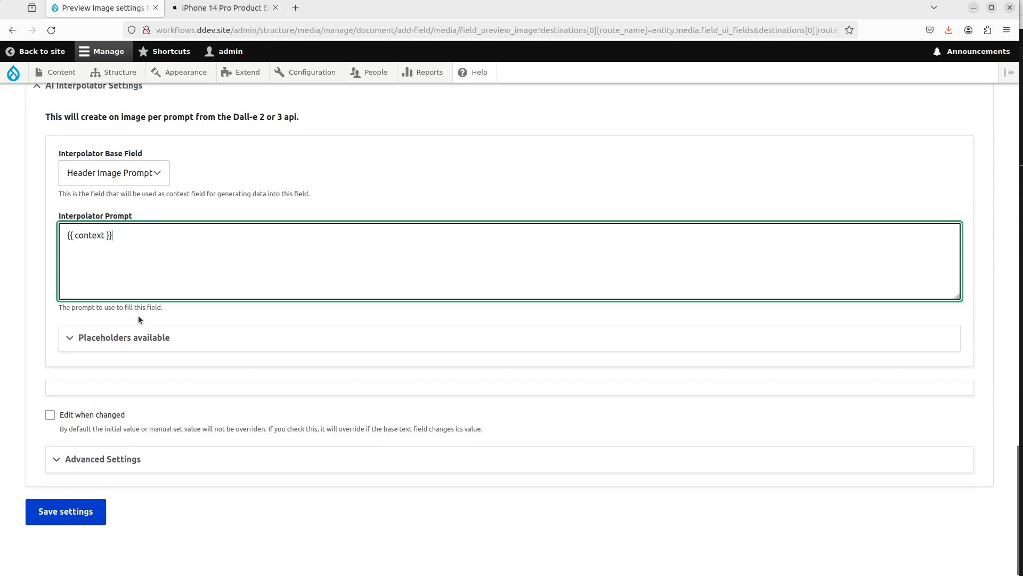
Step: Set the Preview Image interpolator weight to 103 and choose the Batch worker
click(168, 453)
scroll(160, 437, down, 4)
click(95, 392)
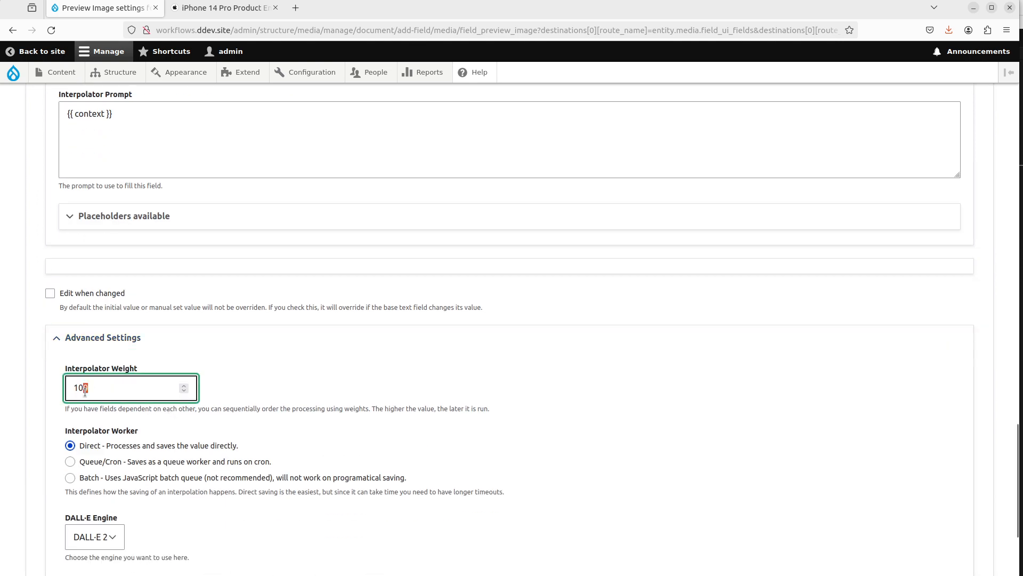
click(139, 479)
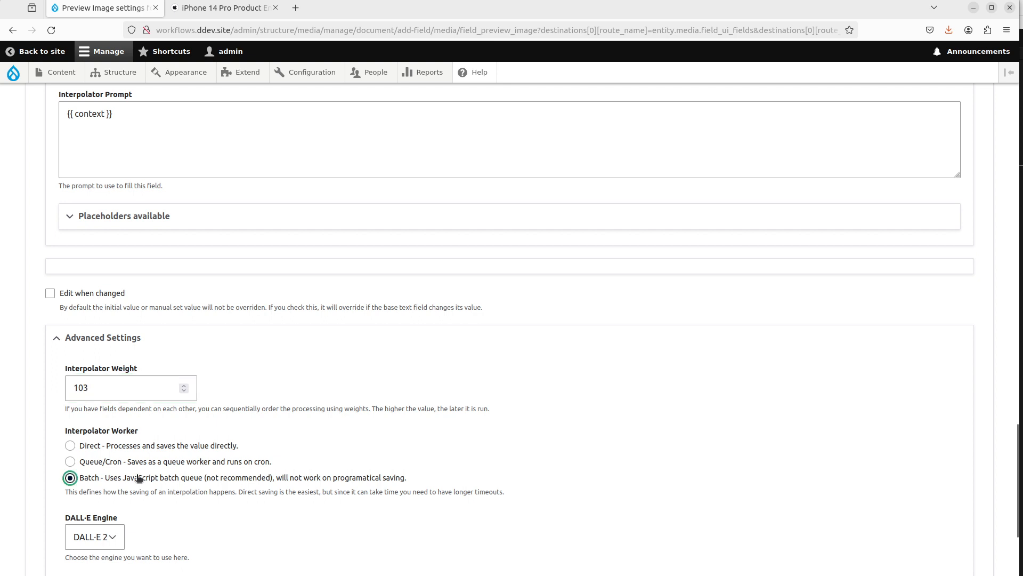
Step: Switch the DALL-E engine to DALL-E 3
scroll(194, 466, down, 3)
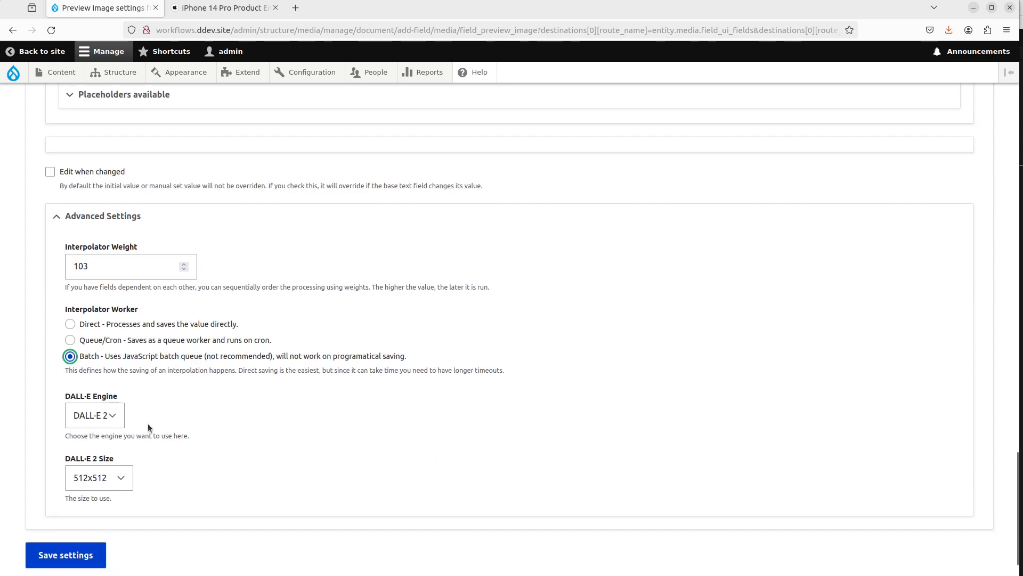
click(111, 416)
click(108, 451)
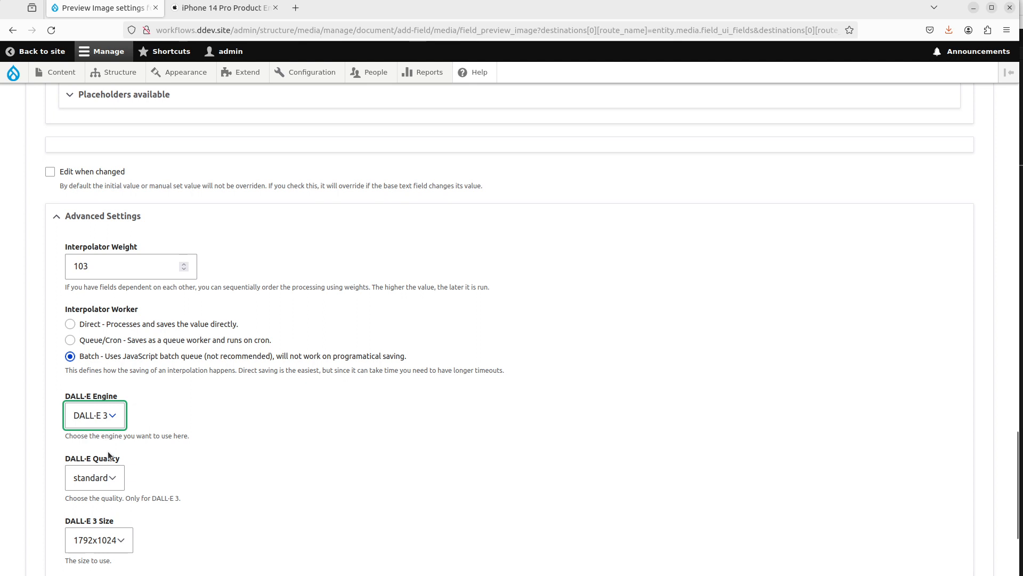
click(113, 421)
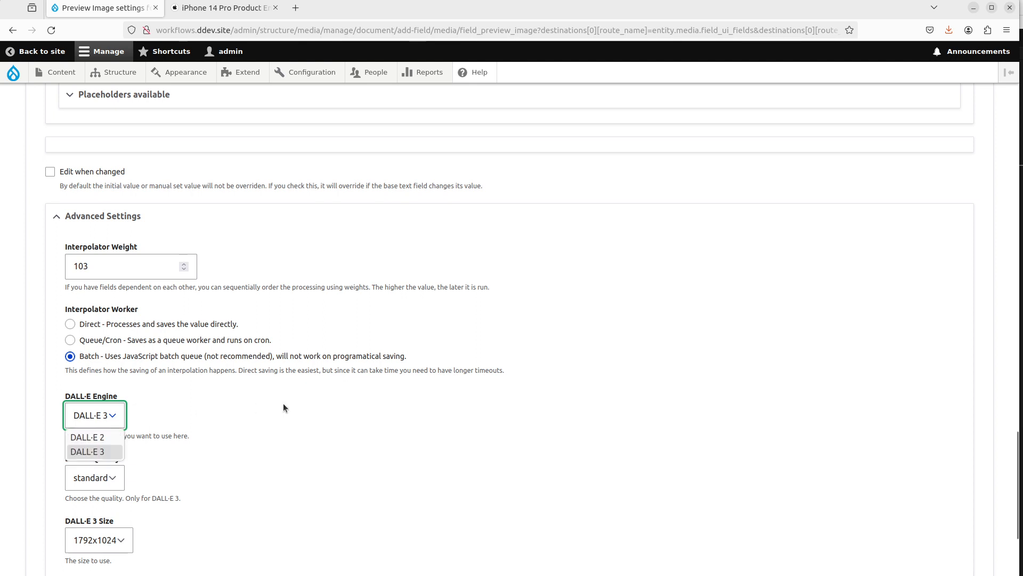
scroll(285, 424, down, 3)
scroll(286, 423, up, 2)
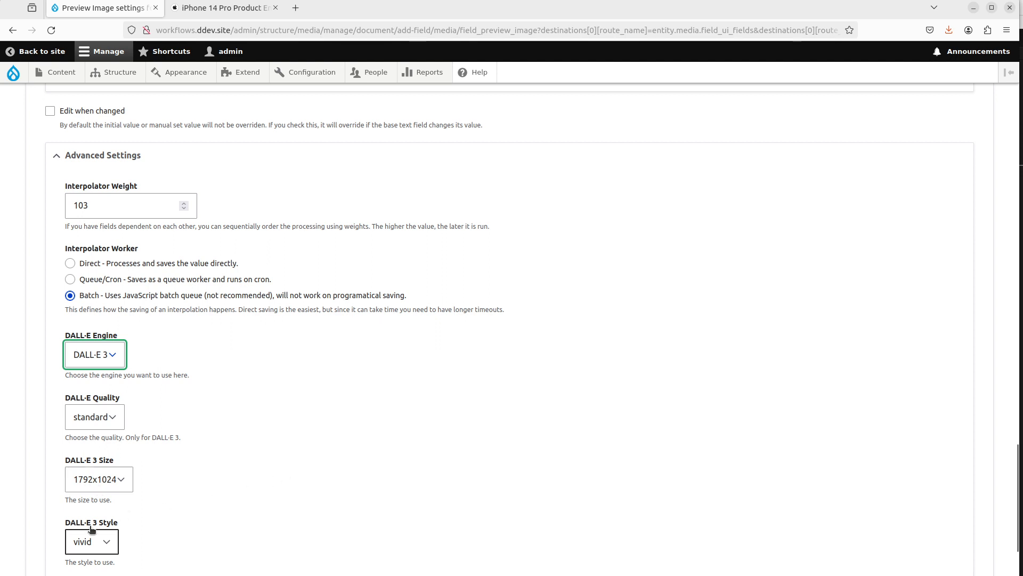
Step: Set the DALL-E 3 style to neutral and quality to hd, and save the Preview Image settings
click(91, 542)
click(103, 520)
click(101, 417)
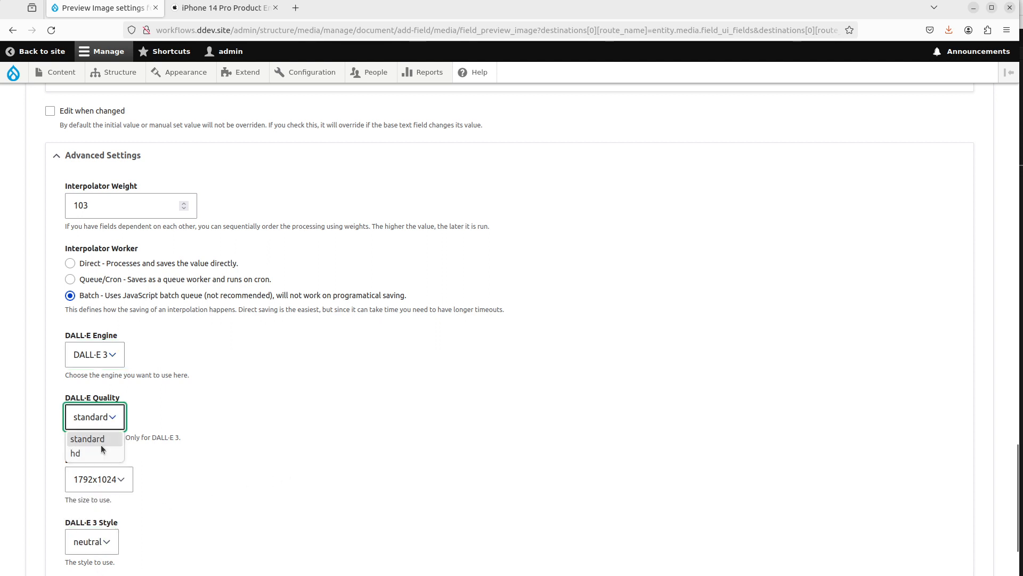
click(101, 440)
click(101, 416)
click(103, 452)
scroll(281, 444, down, 3)
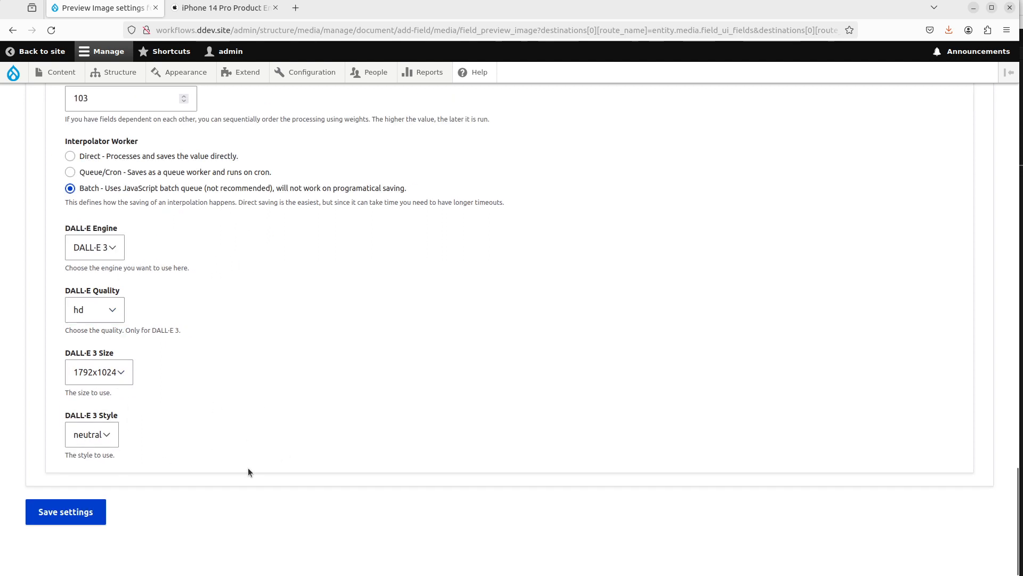
click(63, 519)
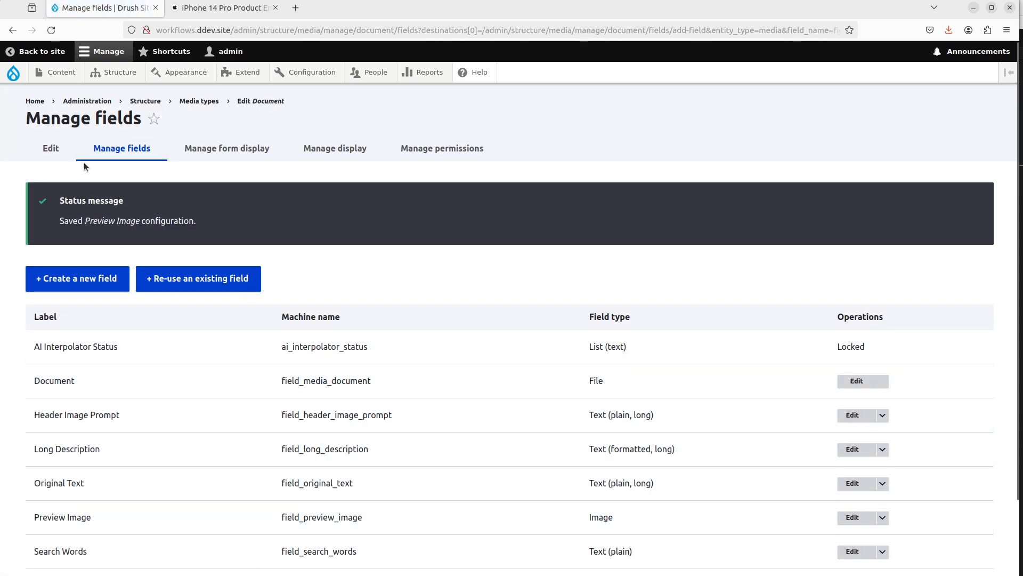
Step: Open the Document media type's display settings and move Header Image Prompt into the Disabled section
click(228, 150)
click(358, 150)
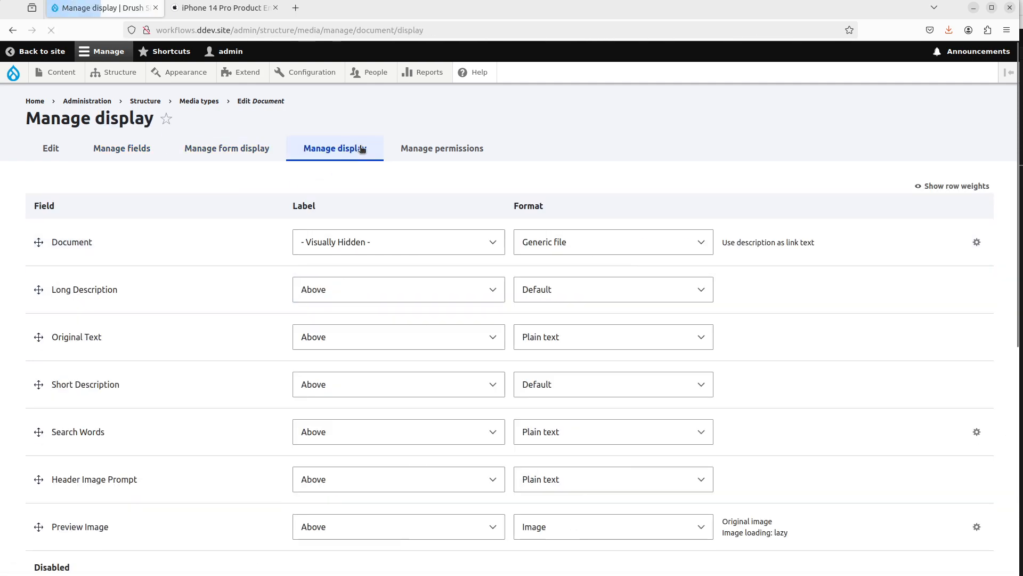
scroll(176, 384, down, 5)
drag(38, 297, 60, 463)
scroll(85, 488, up, 2)
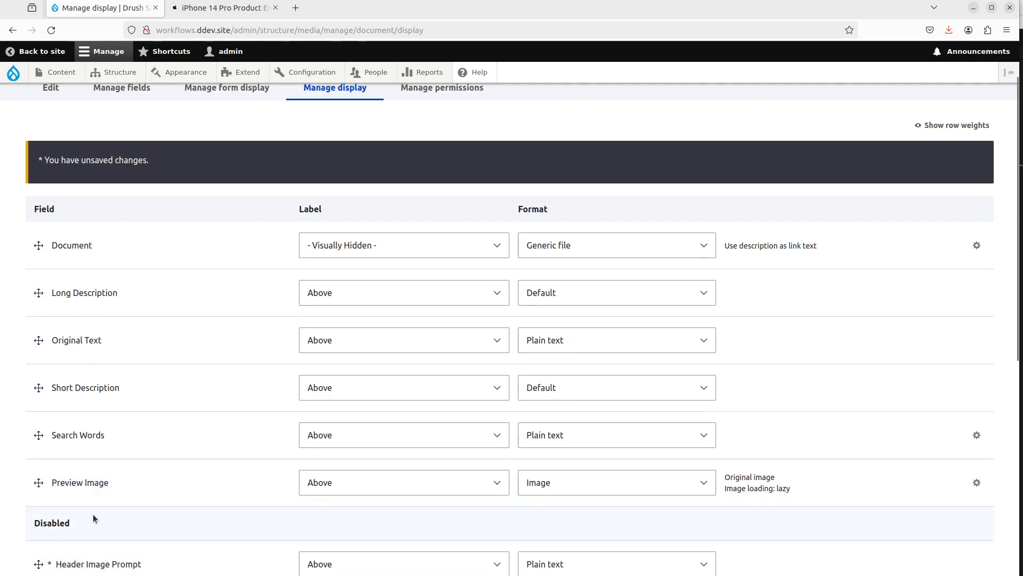
Step: Drag Header Image Prompt back into the displayed fields just above Preview Image
scroll(42, 485, down, 1)
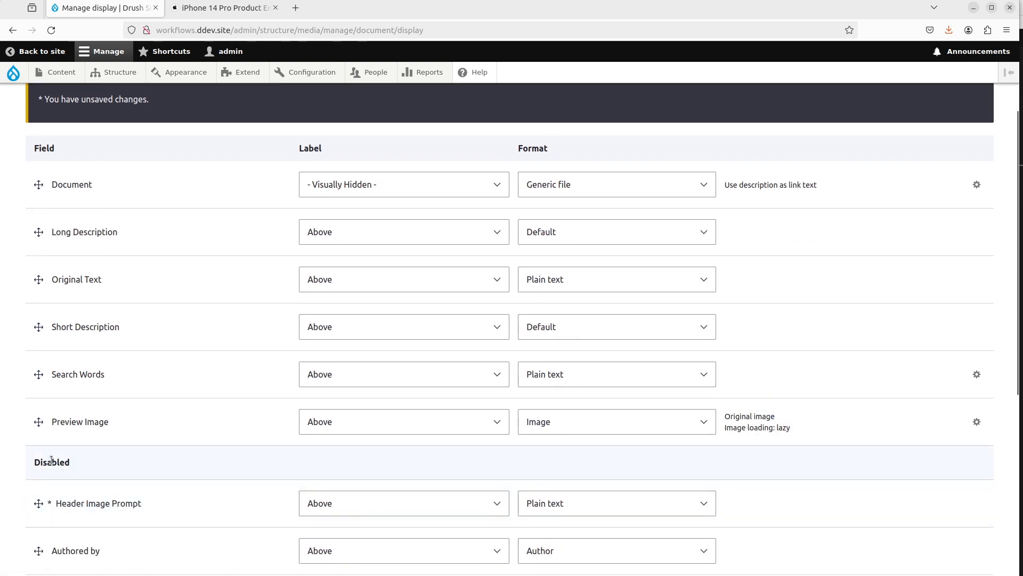
scroll(51, 463, up, 2)
scroll(61, 472, down, 7)
scroll(51, 550, up, 1)
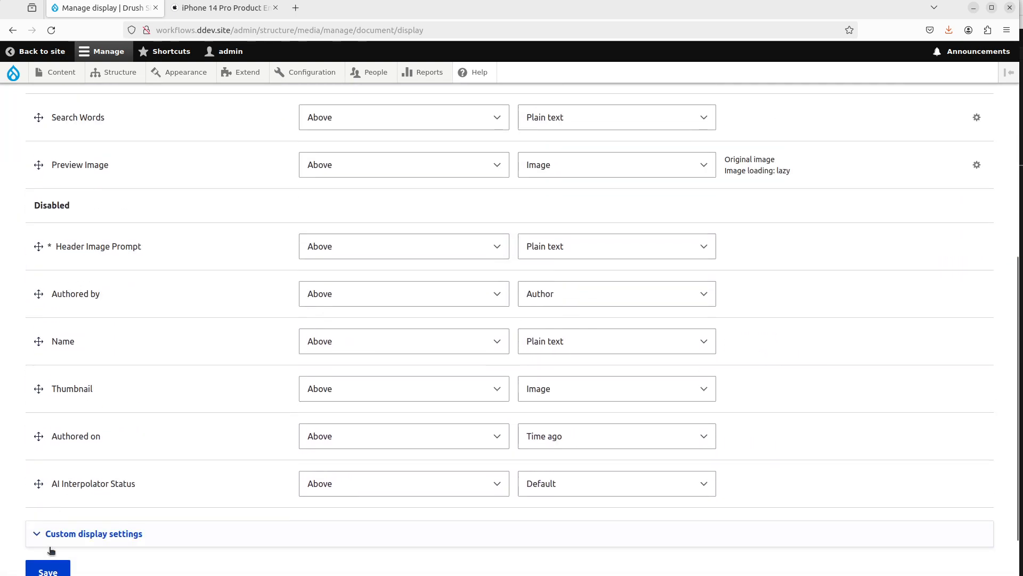
scroll(53, 547, down, 1)
scroll(55, 475, up, 3)
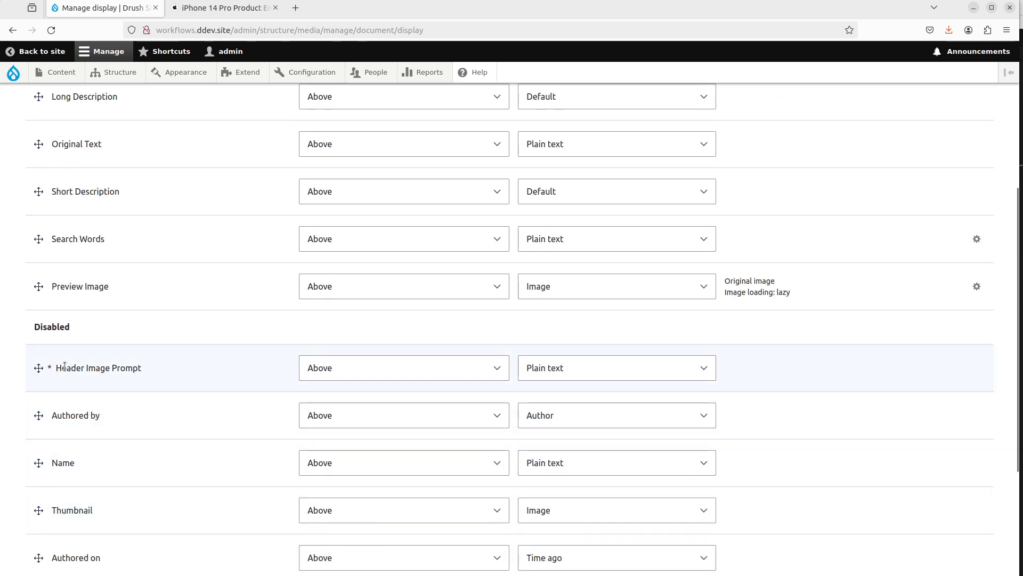
drag(43, 359, 43, 294)
scroll(80, 474, down, 4)
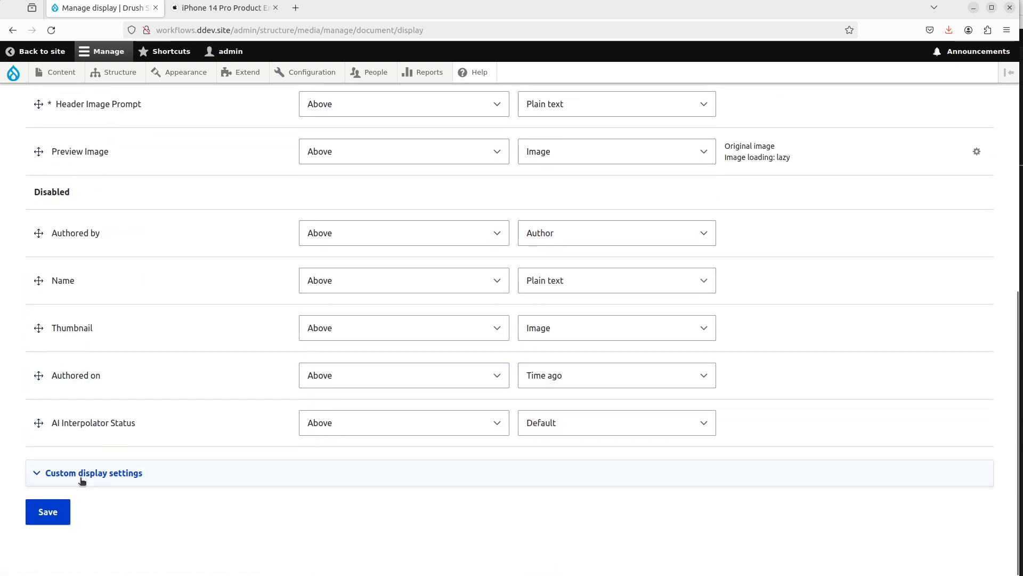
Step: Save the Document display layout and open the media content overview
click(62, 512)
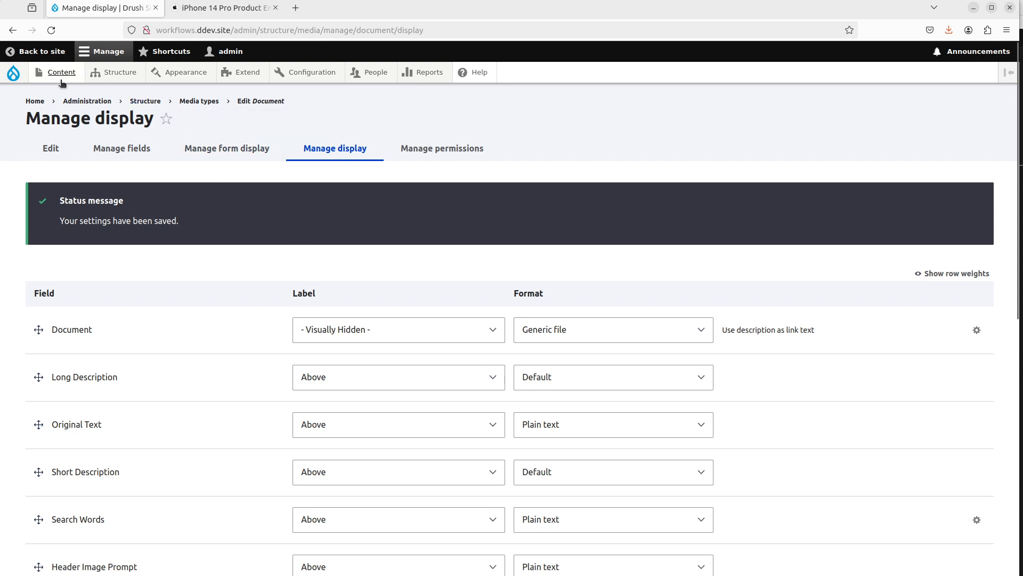
mouse_move(62, 82)
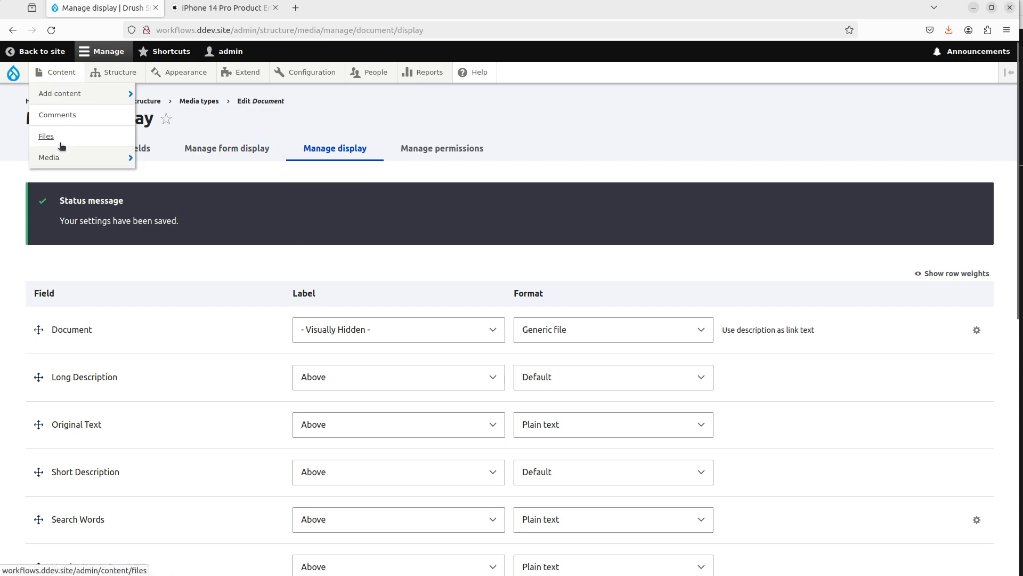
click(69, 156)
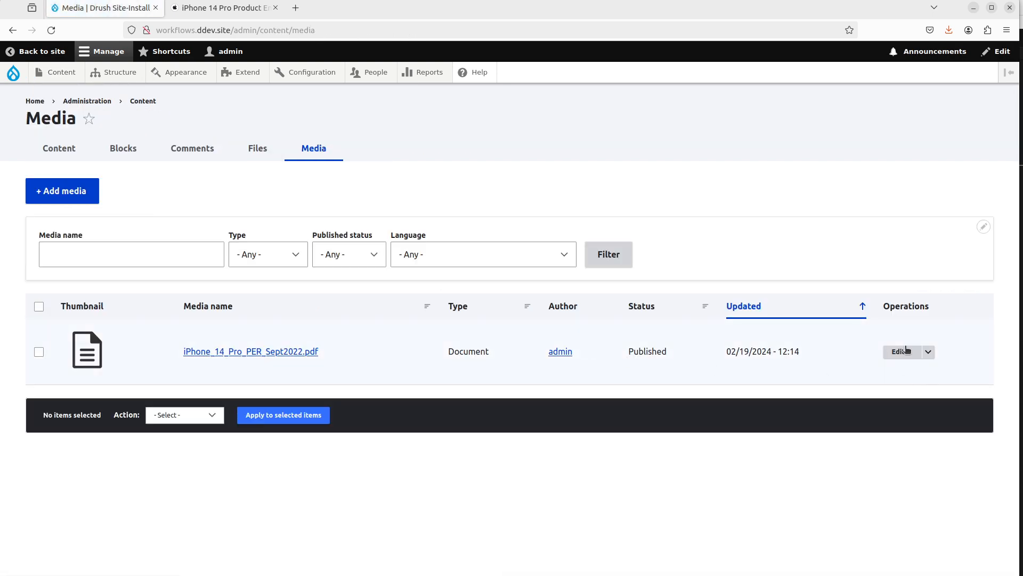
Step: Open the Media admin view for editing and add the Preview Image field to it
click(901, 352)
key(alt+Left)
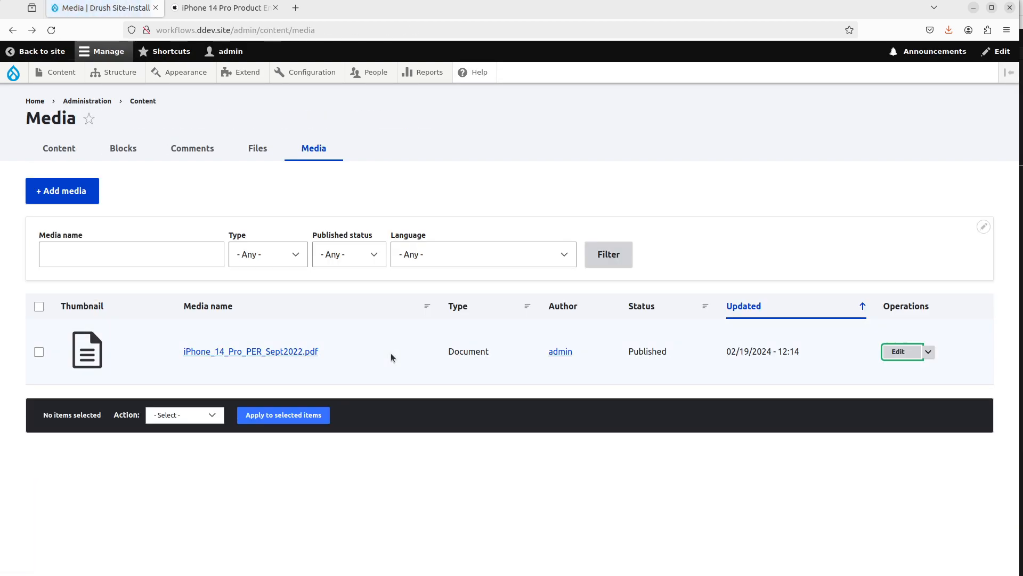
click(983, 226)
click(979, 244)
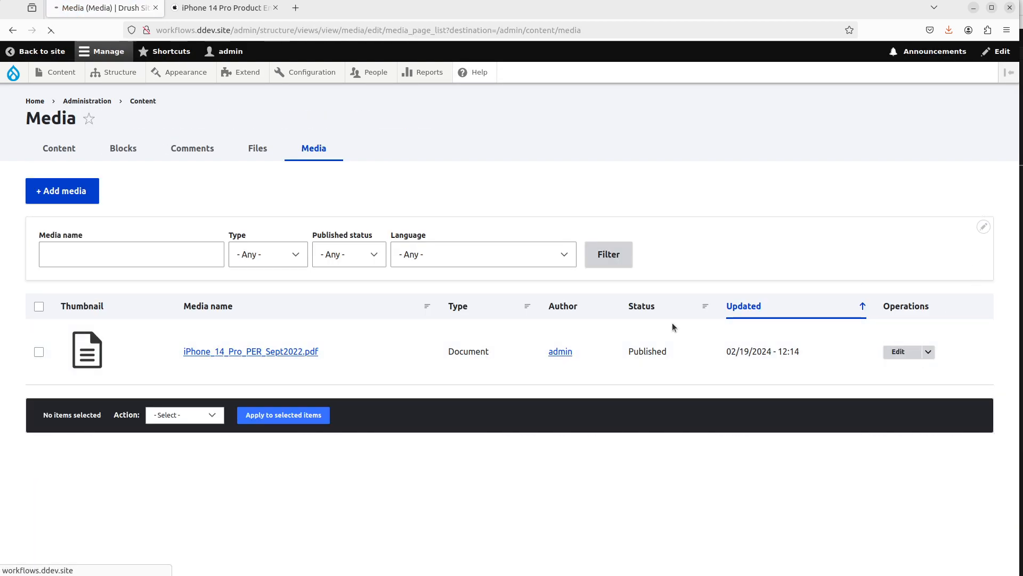
scroll(266, 346, down, 2)
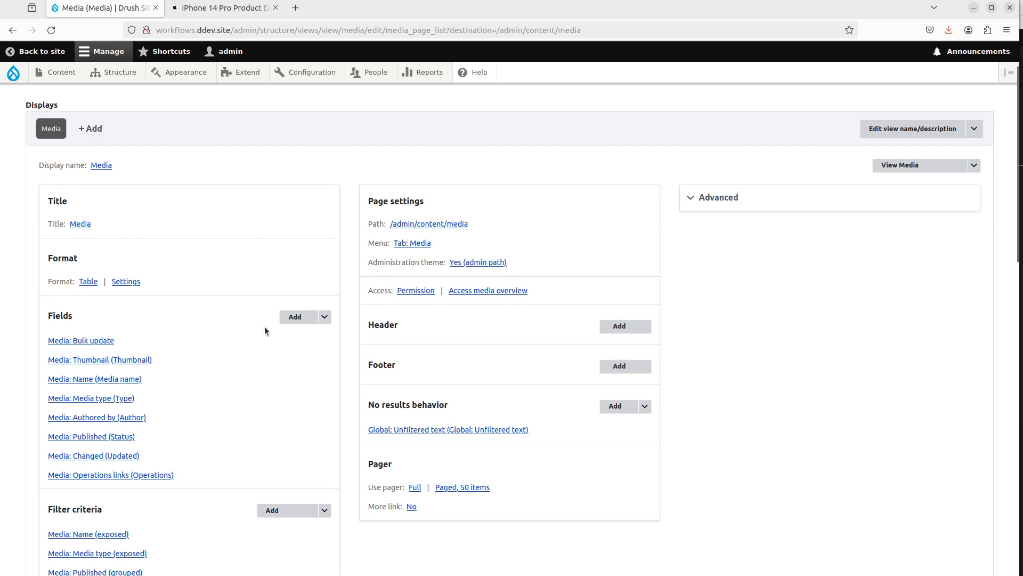
click(295, 318)
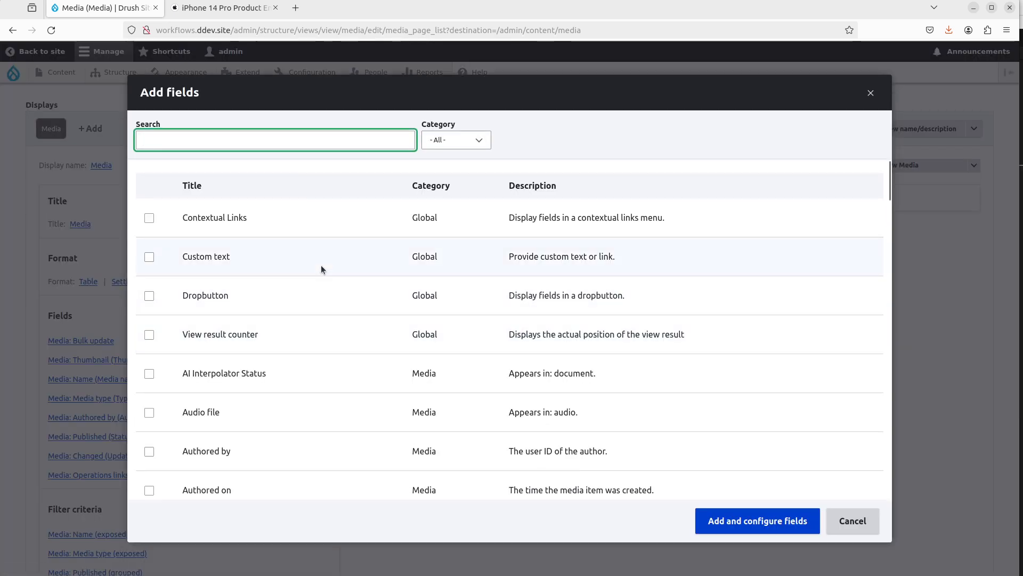
text(preview)
click(342, 216)
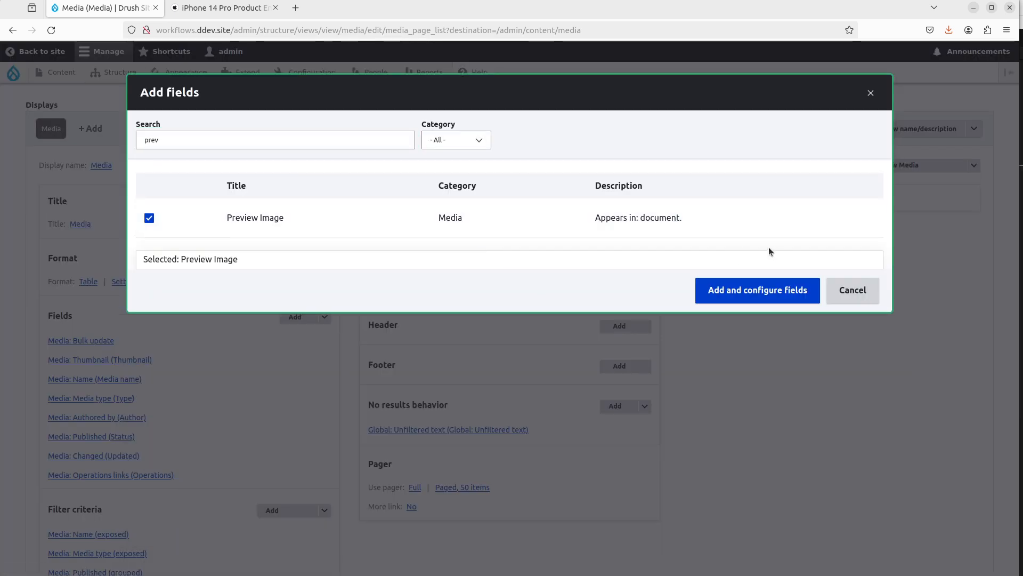
click(757, 269)
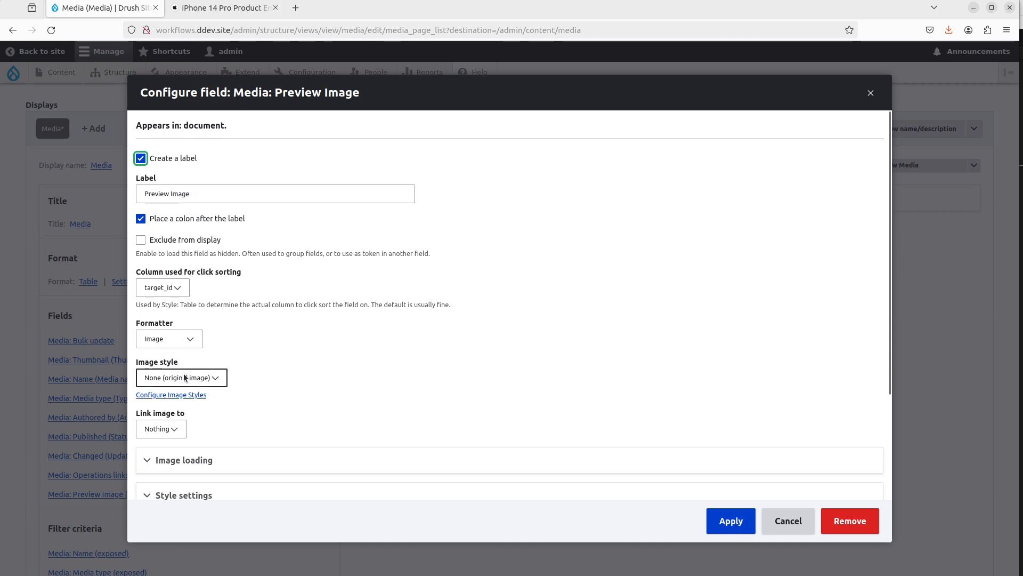
Step: Set the Preview Image field's image style to Thumbnail (100×100), link the image to Content, and apply
click(185, 378)
click(172, 432)
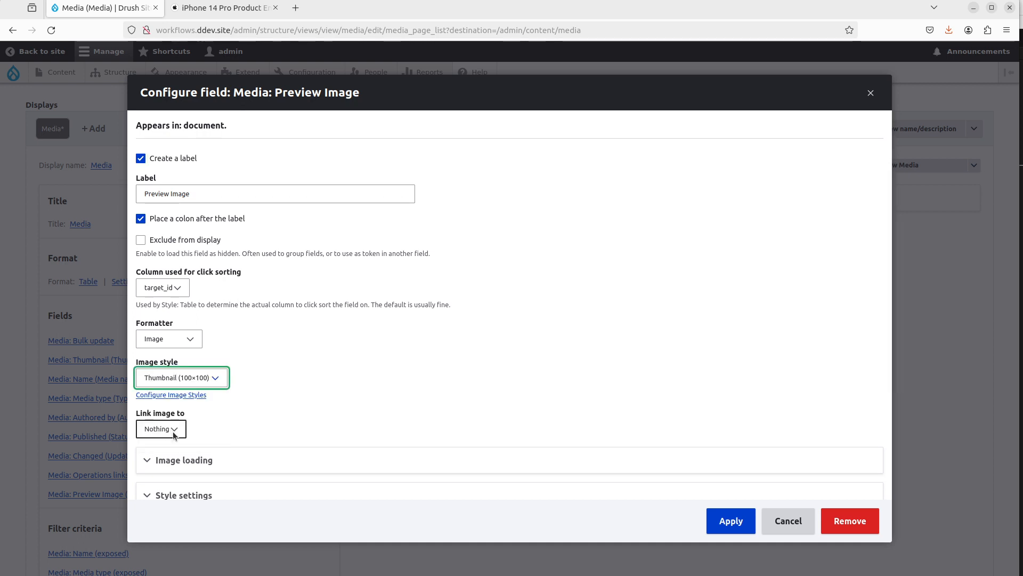
click(169, 428)
click(169, 458)
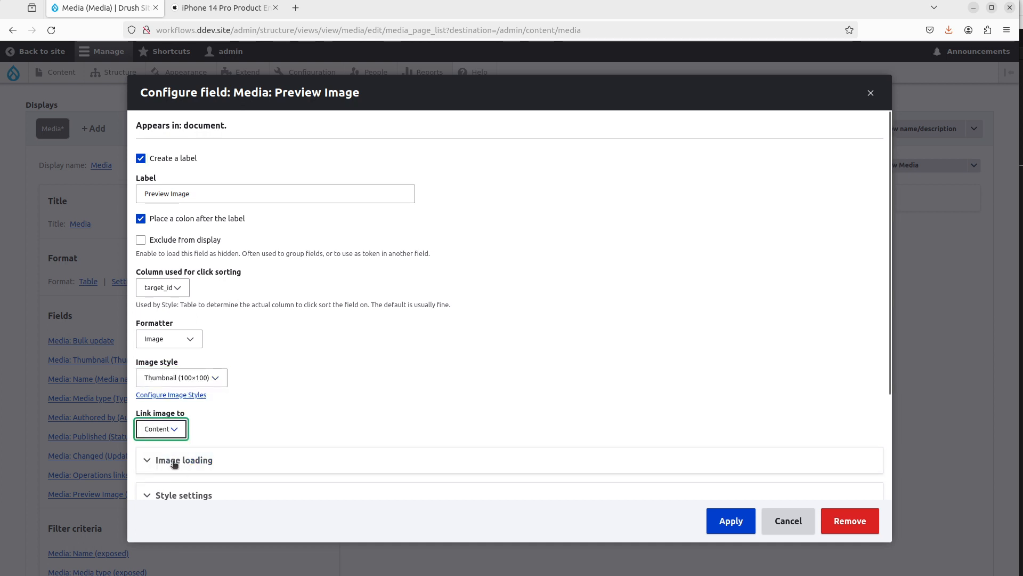
click(729, 520)
Step: Rearrange the view's fields so Preview Image comes right after Bulk update, and apply
scroll(353, 283, down, 3)
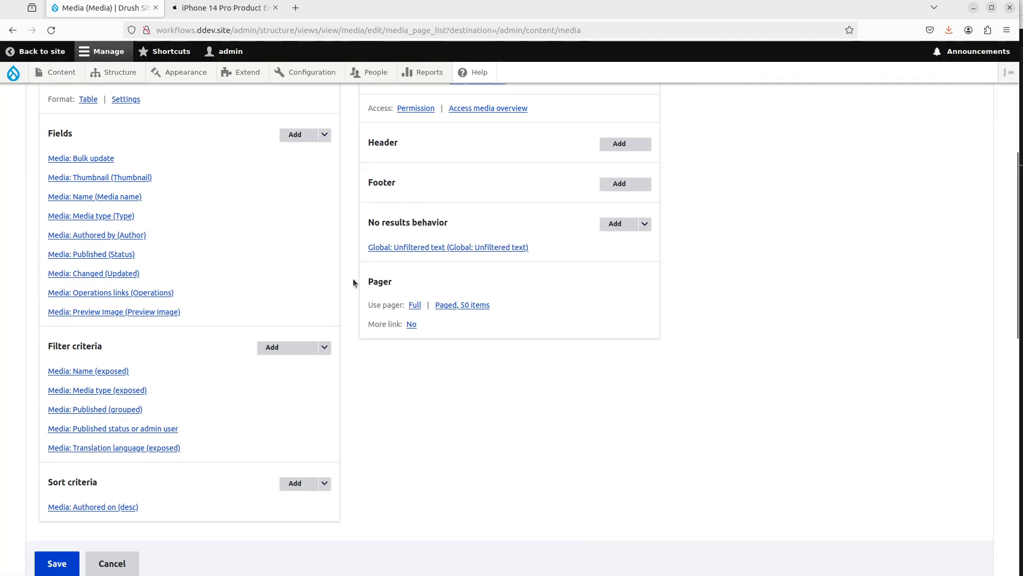
click(325, 135)
click(306, 149)
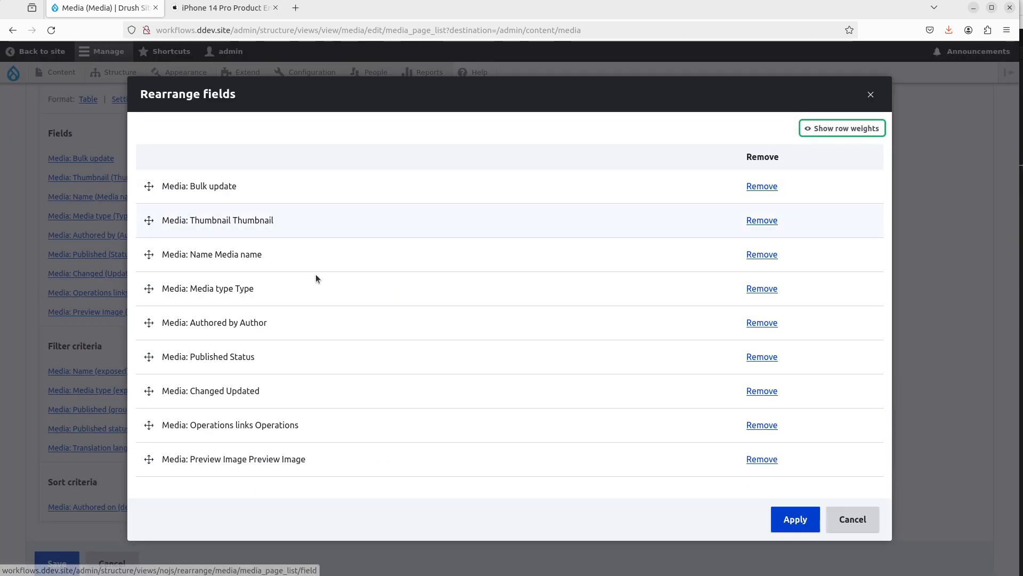
drag(149, 459, 160, 231)
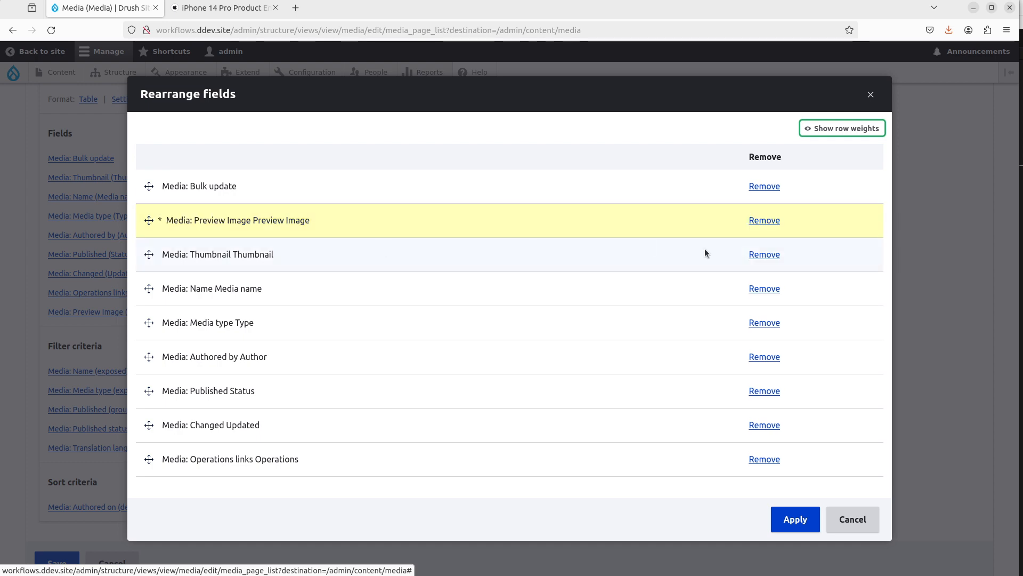
click(793, 518)
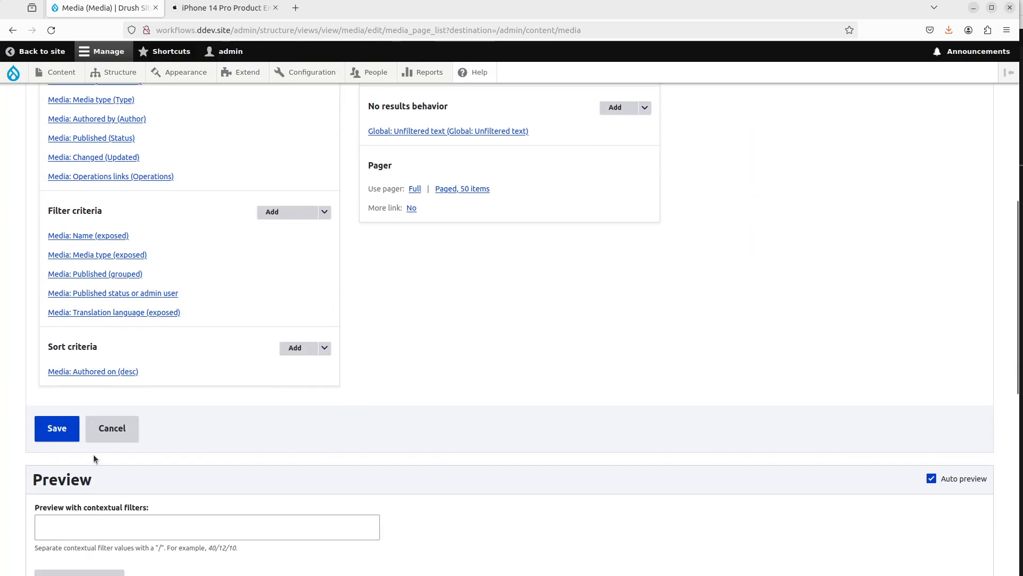
Step: Save the Media view and open the PDF document's edit form
click(60, 433)
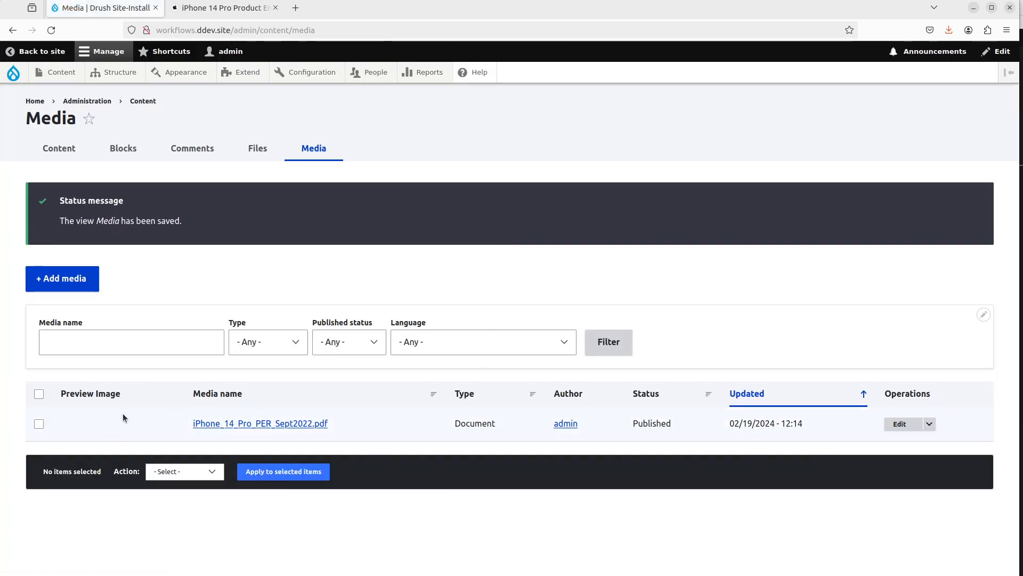
click(900, 423)
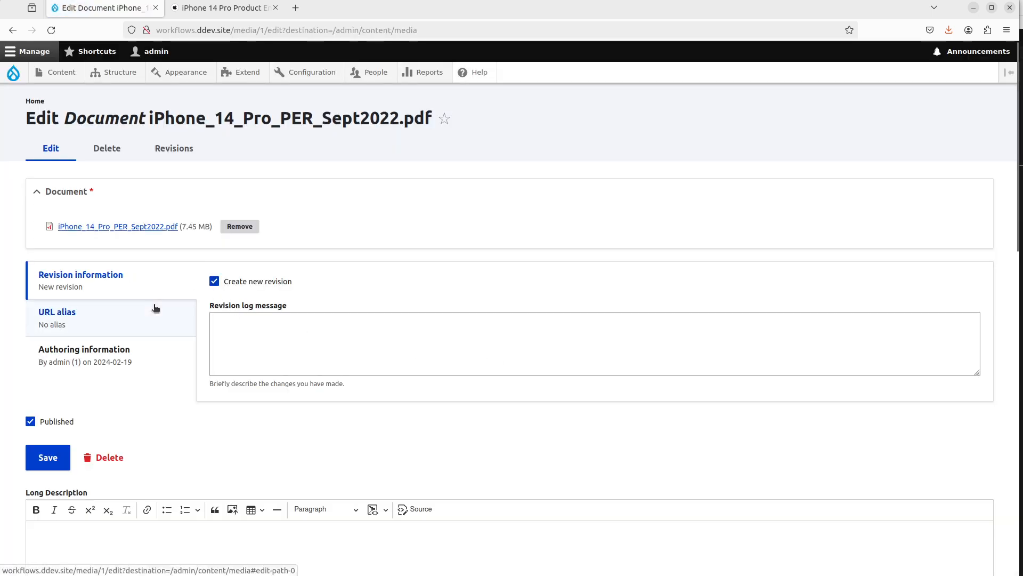
Step: Open the Document media type's fields in a new tab and switch to its form display
scroll(127, 341, down, 3)
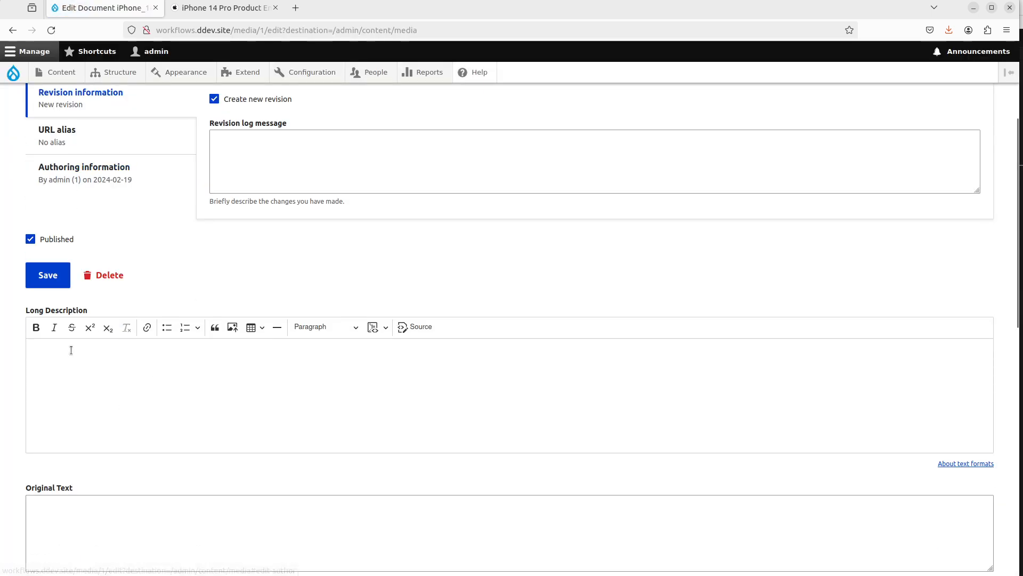
mouse_move(128, 78)
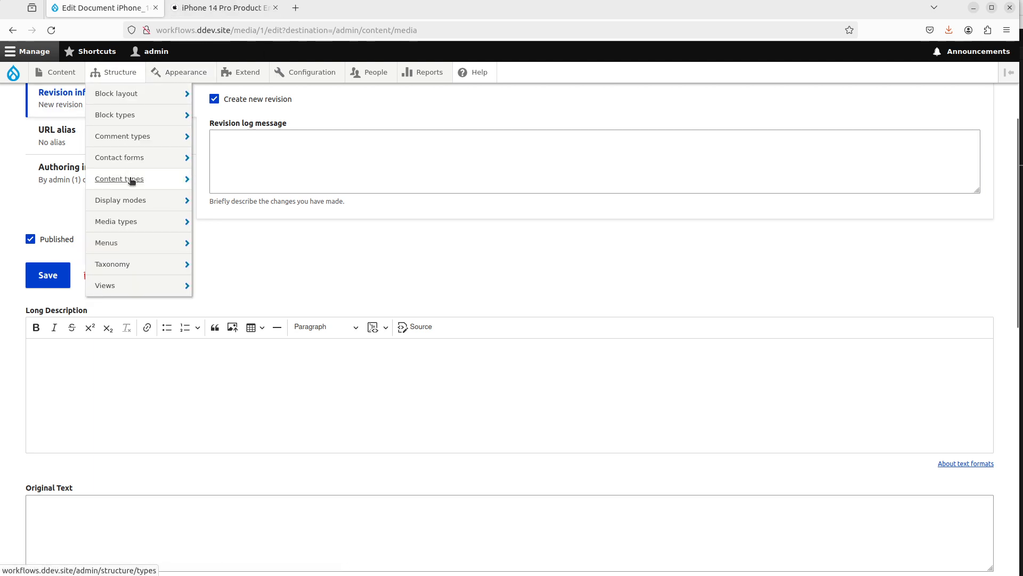
mouse_move(148, 229)
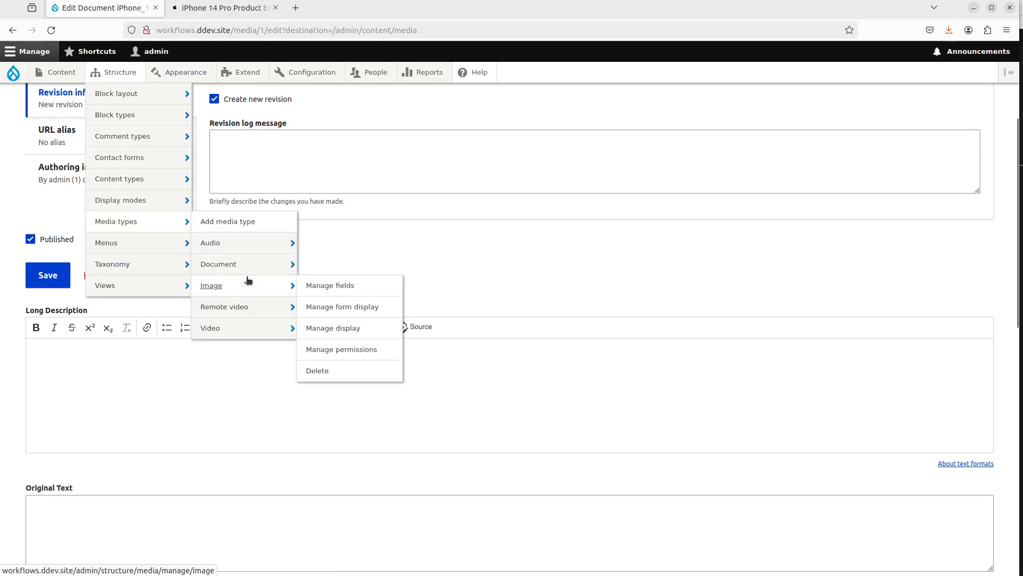
mouse_move(266, 265)
middle_click(337, 263)
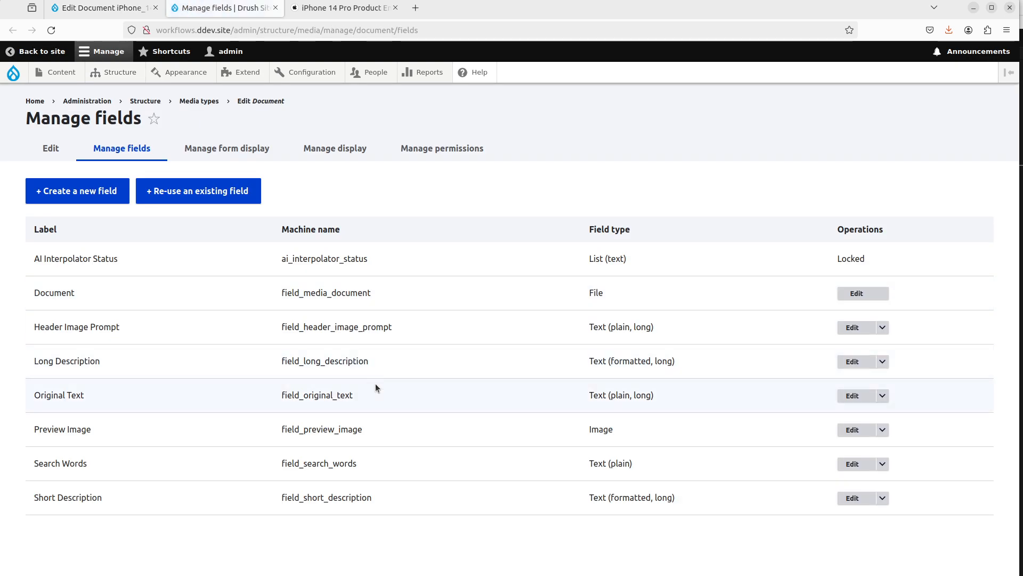
click(274, 142)
Step: Move Long Description, Original Text, Short Description, Search Words, Header Image Prompt and Preview Image directly under Document in the form display, and save
scroll(116, 355, down, 6)
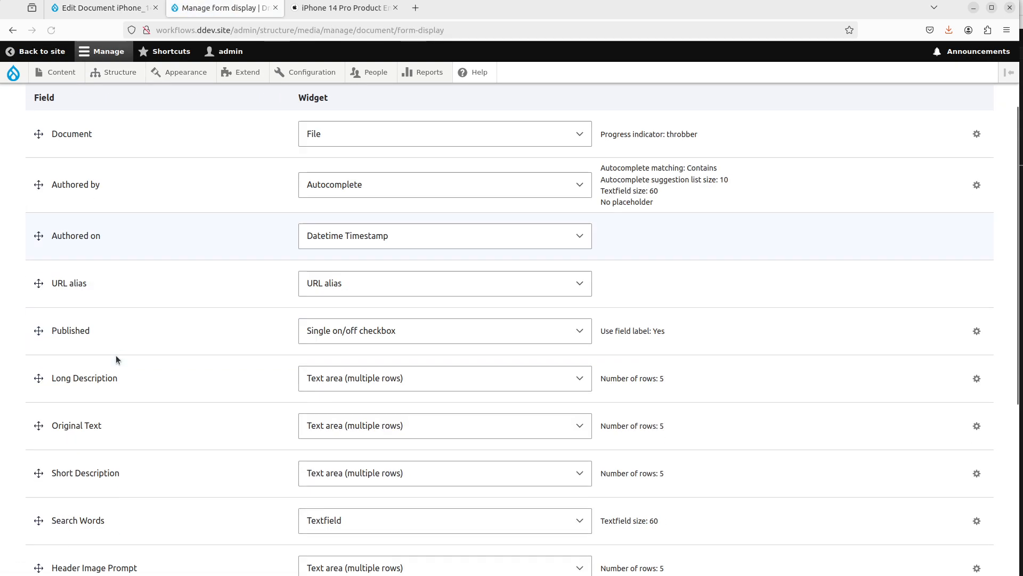
scroll(116, 355, up, 3)
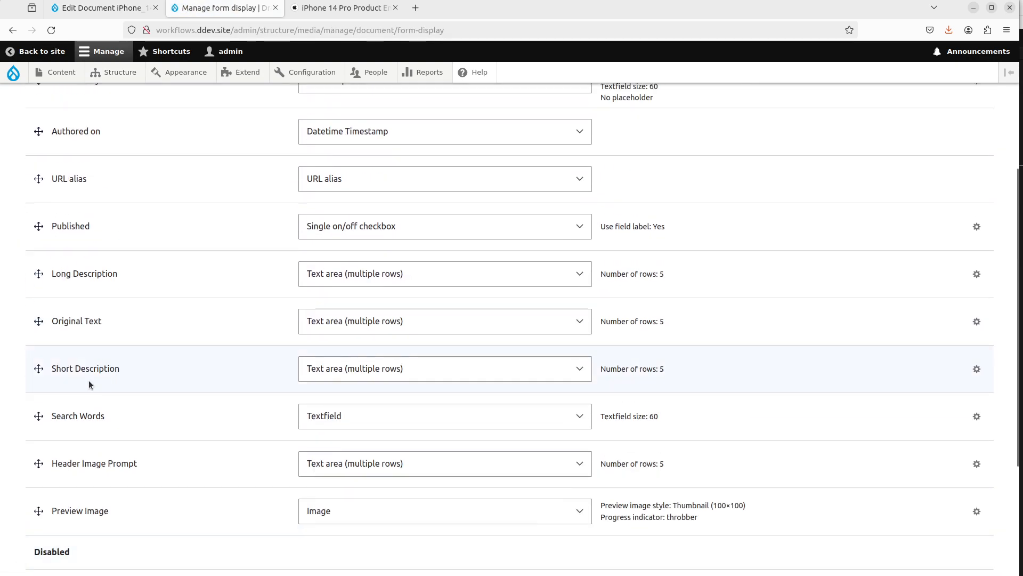
scroll(40, 389, up, 3)
drag(39, 391, 41, 188)
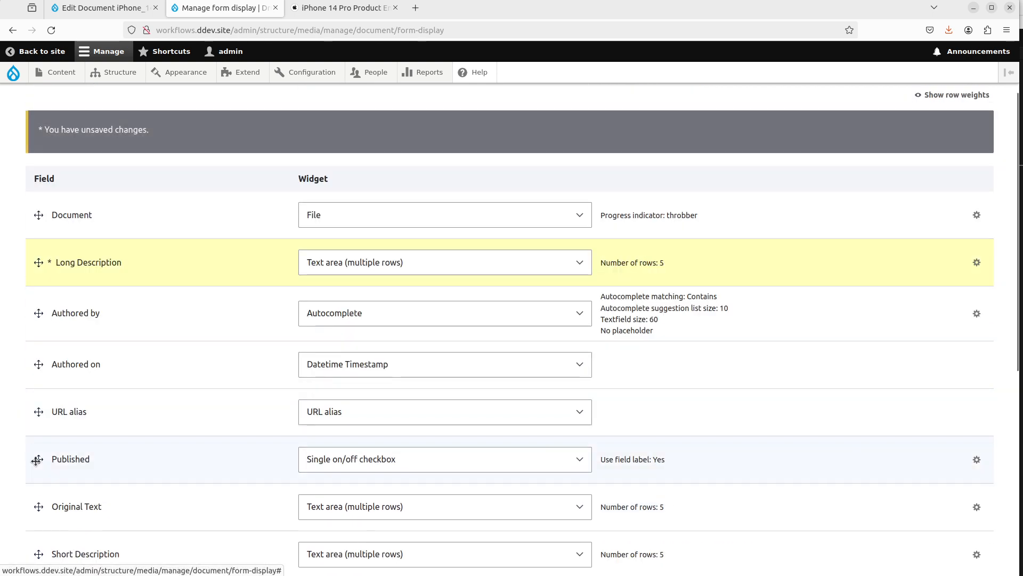
scroll(37, 458, down, 1)
drag(39, 446, 41, 251)
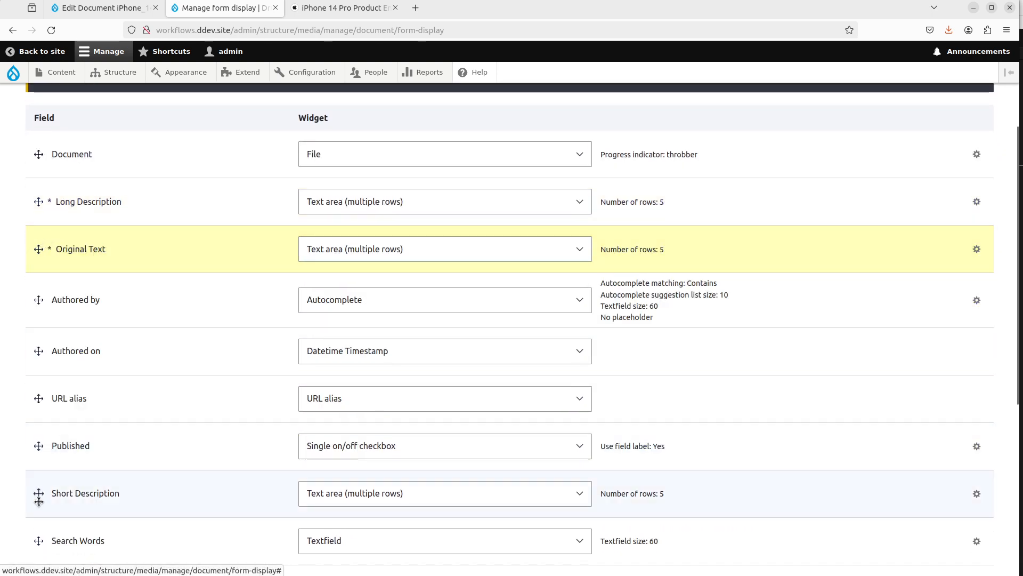
drag(39, 493, 41, 295)
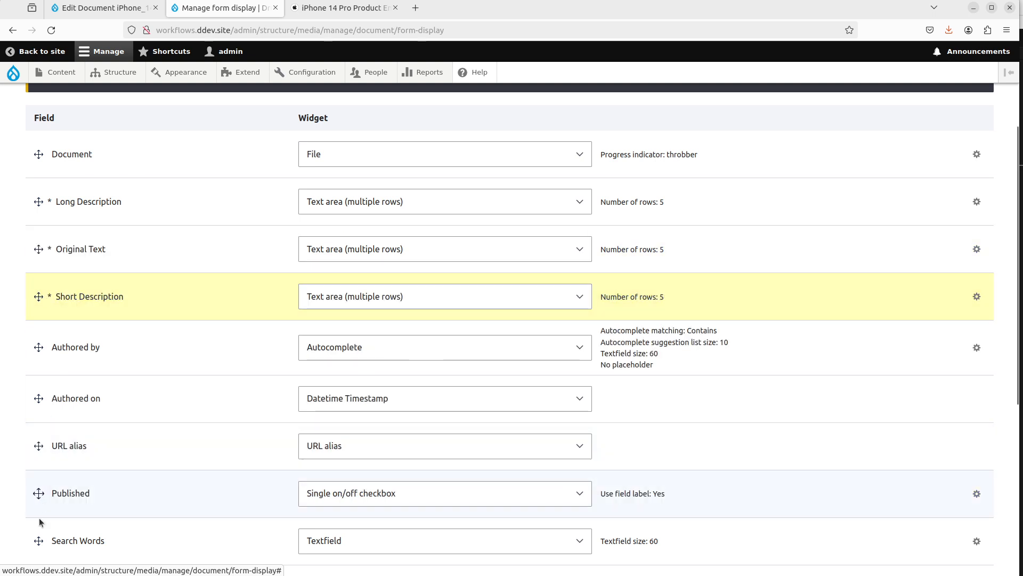
drag(38, 540, 49, 337)
scroll(50, 338, down, 2)
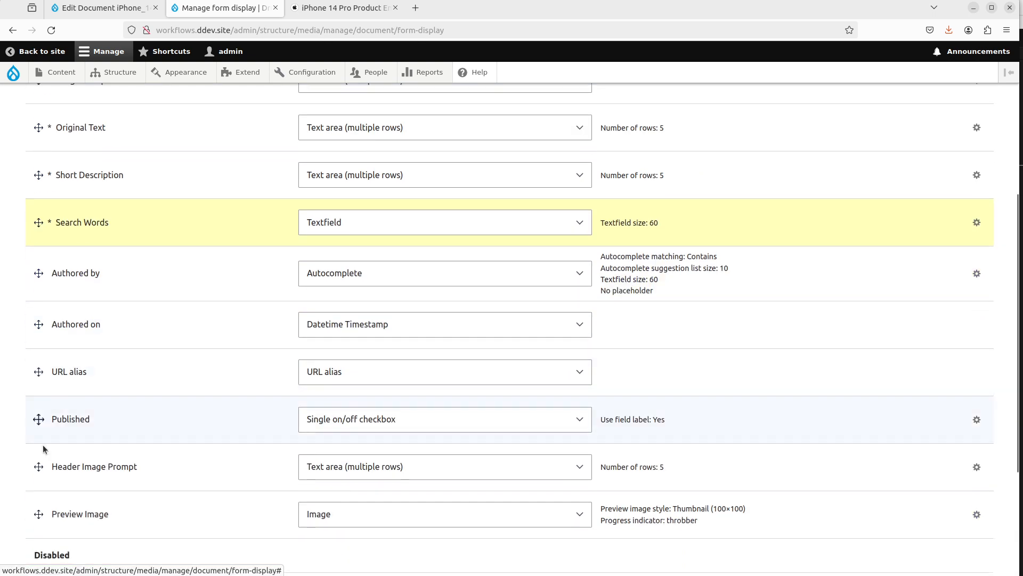
drag(38, 466, 51, 285)
drag(50, 509, 46, 316)
scroll(61, 451, down, 3)
click(48, 511)
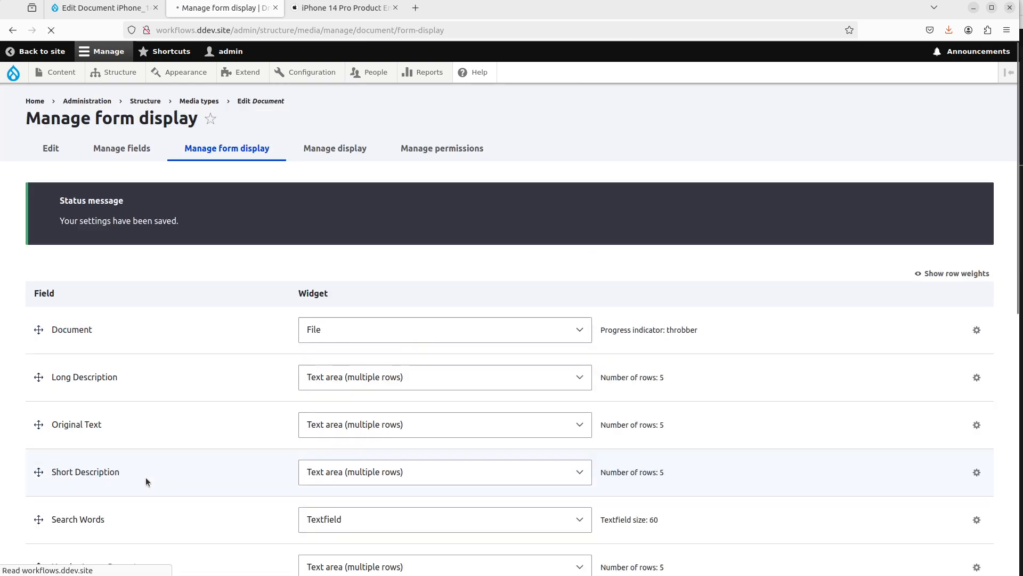
Step: Reload the document edit form to check the new field order
key(ctrl+Page_Up)
key(F5)
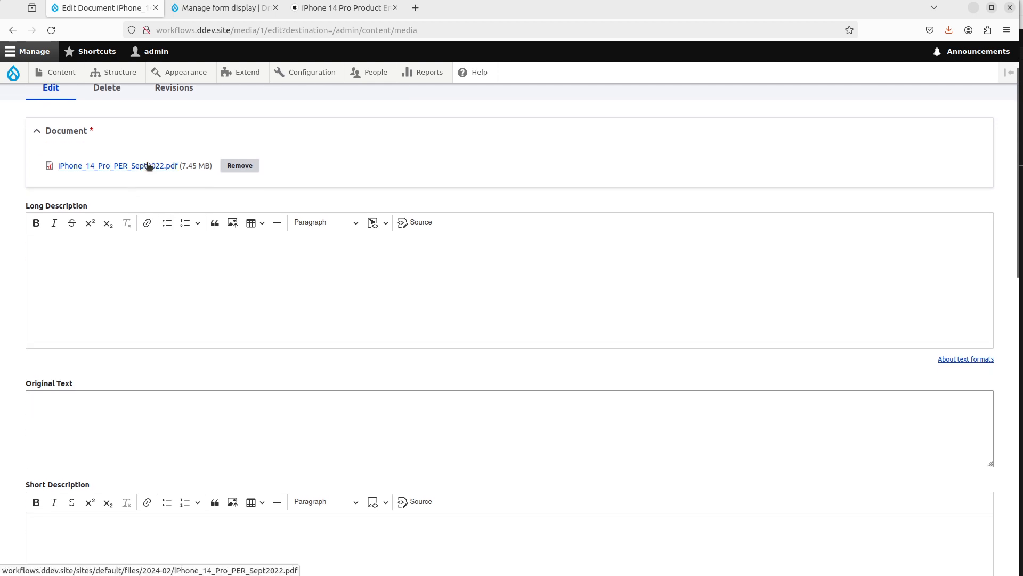
scroll(93, 267, down, 2)
Step: Move Original Text above Long Description in the form display and save
click(229, 8)
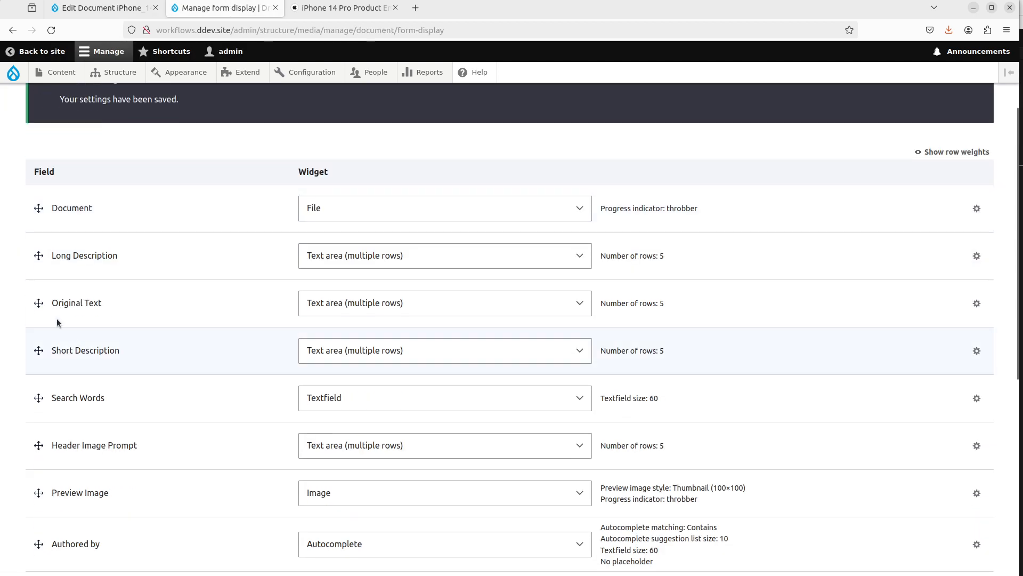
drag(39, 304, 40, 260)
scroll(49, 315, down, 8)
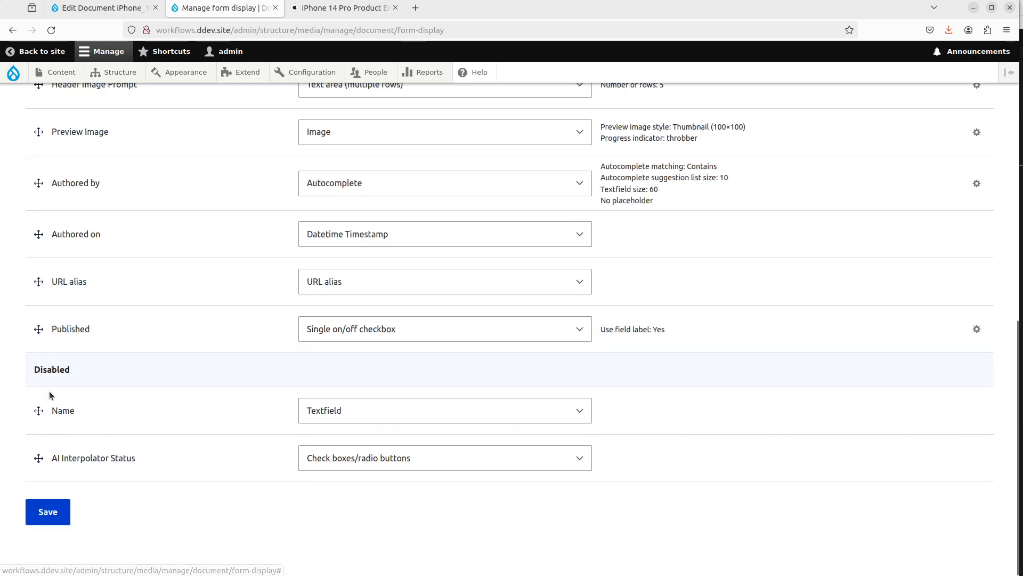
click(69, 506)
Step: Reload the document edit form and inspect the reordered fields
click(123, 11)
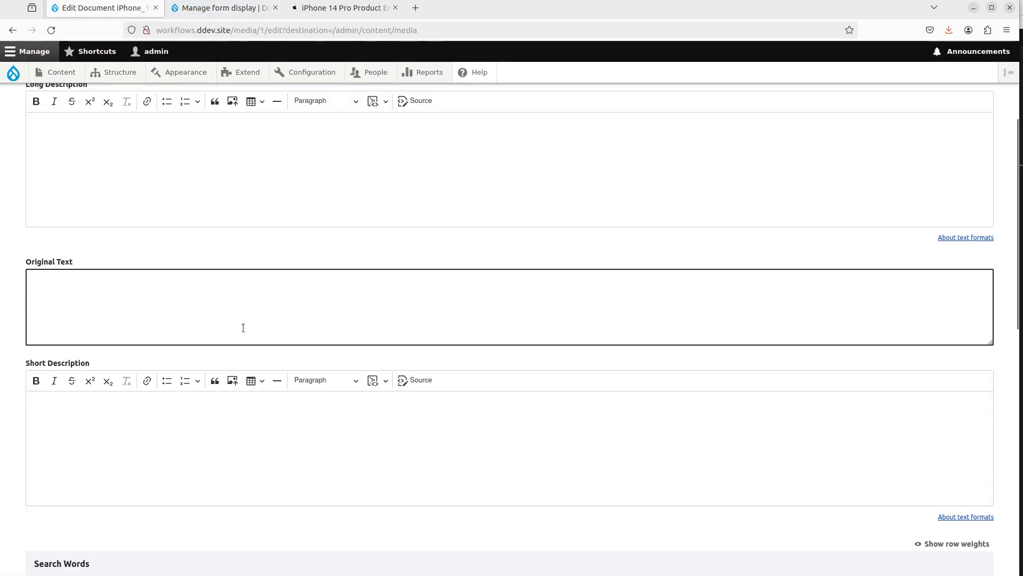
scroll(244, 328, up, 3)
key(F5)
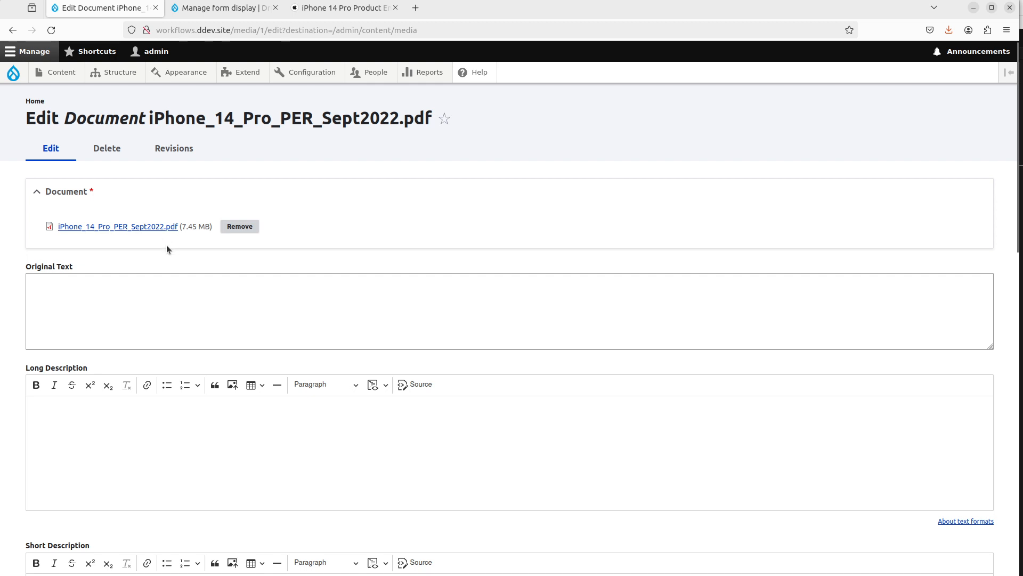
click(122, 305)
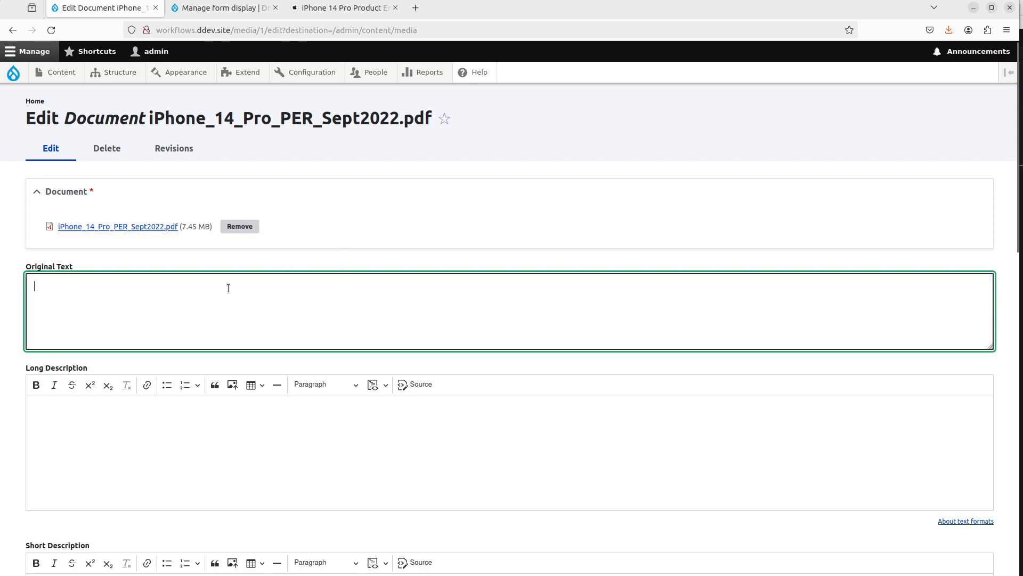
scroll(125, 330, down, 2)
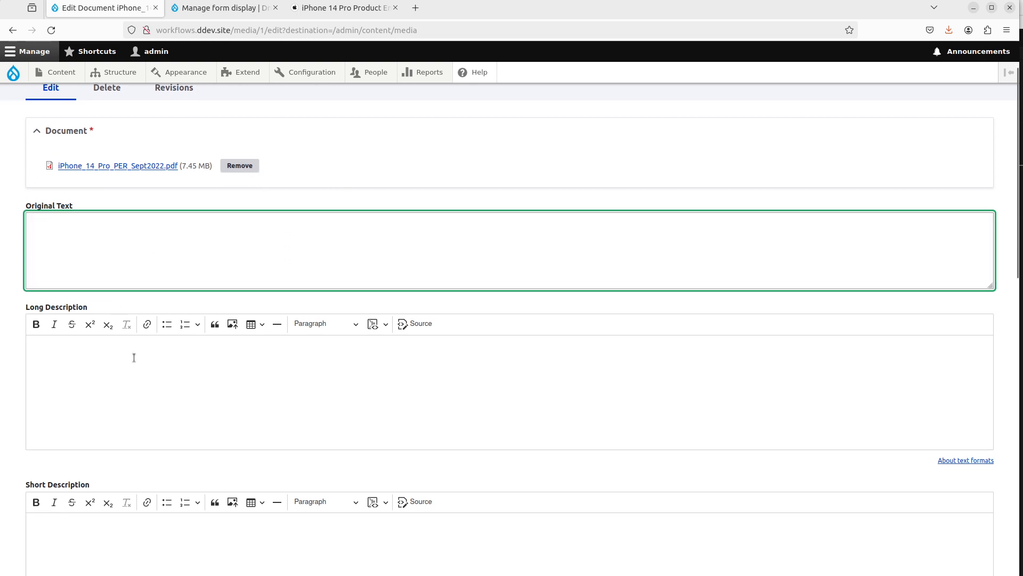
Step: Save the document media item with its AI-generated fields left empty to trigger the AI Interpolator
click(138, 375)
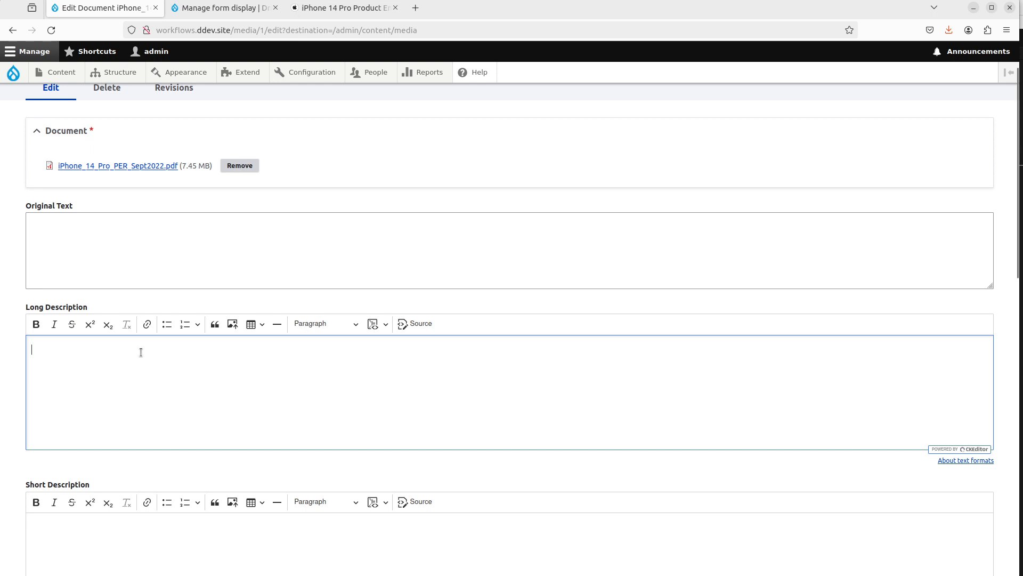
click(132, 220)
scroll(212, 308, down, 5)
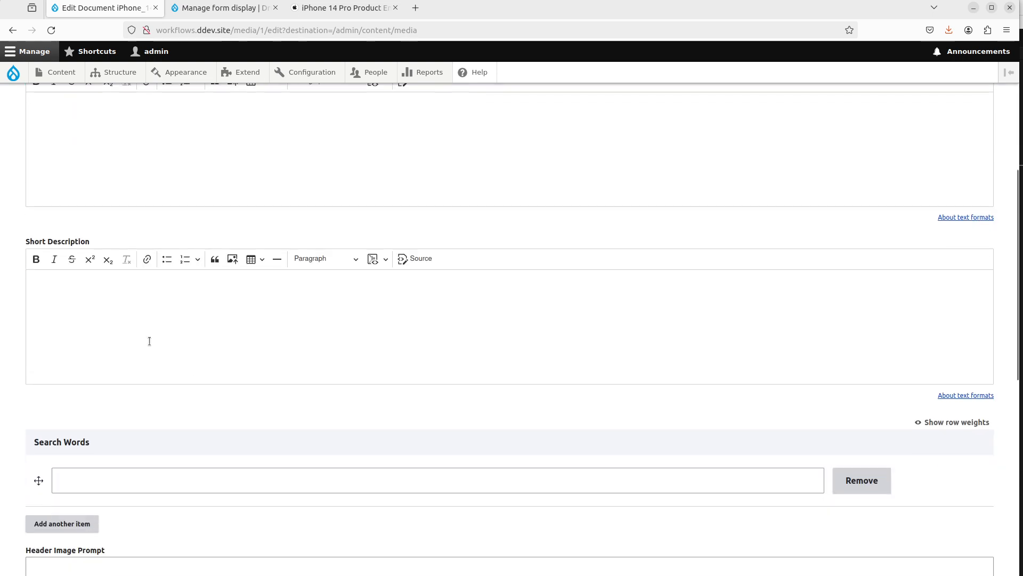
click(149, 339)
scroll(171, 285, up, 2)
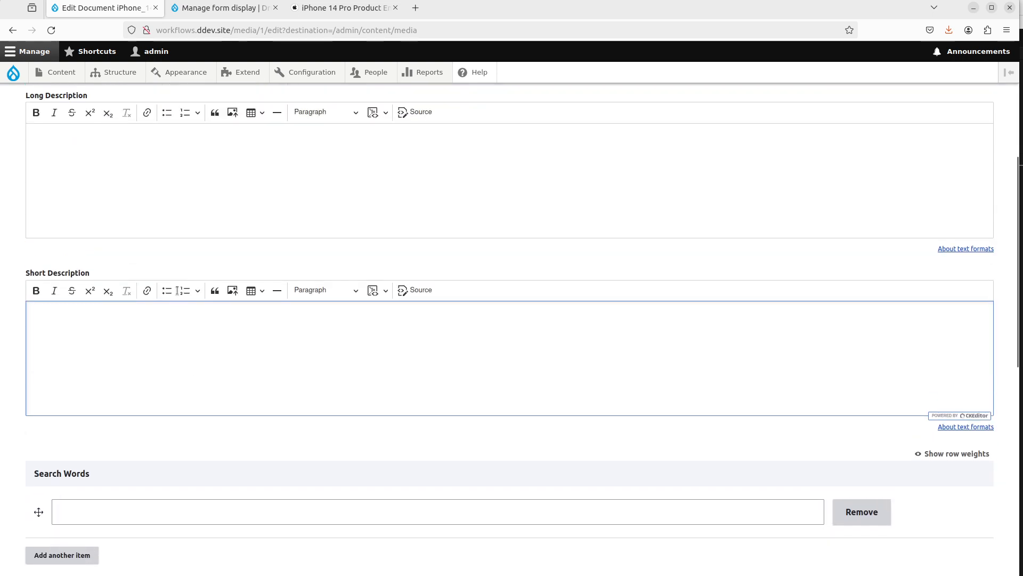
click(242, 190)
scroll(249, 268, down, 5)
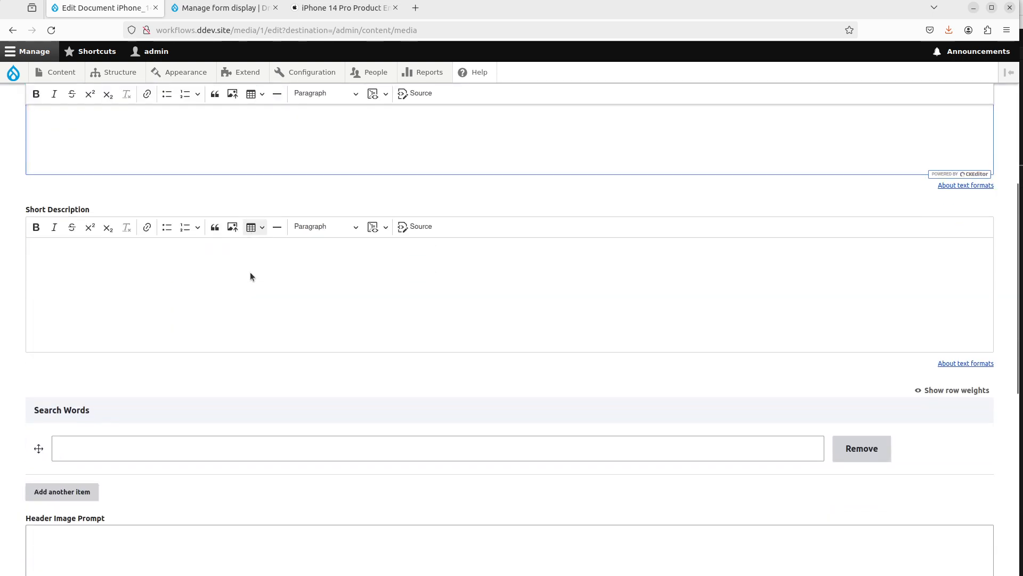
click(166, 298)
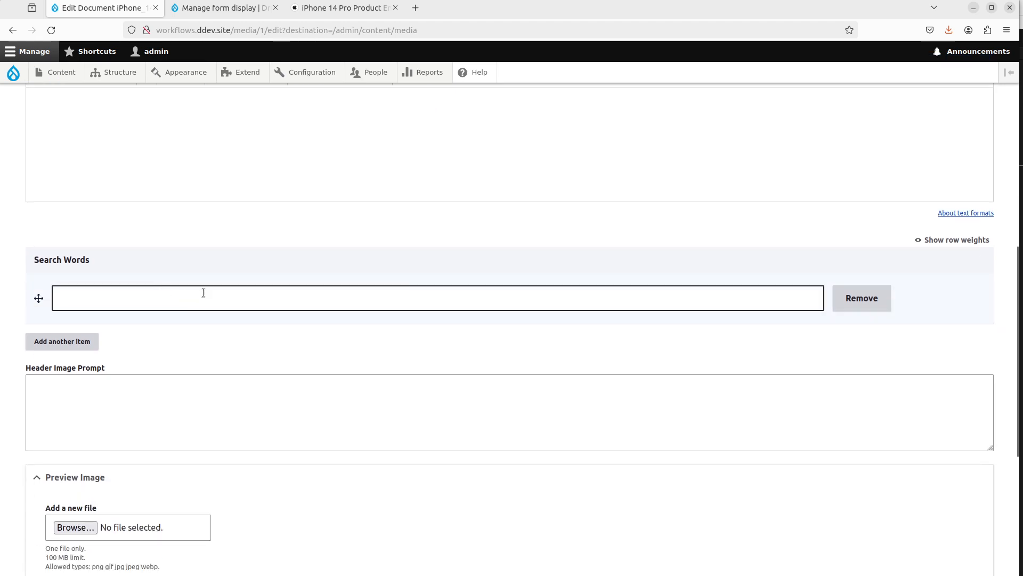
scroll(91, 293, up, 2)
scroll(107, 298, down, 3)
click(135, 313)
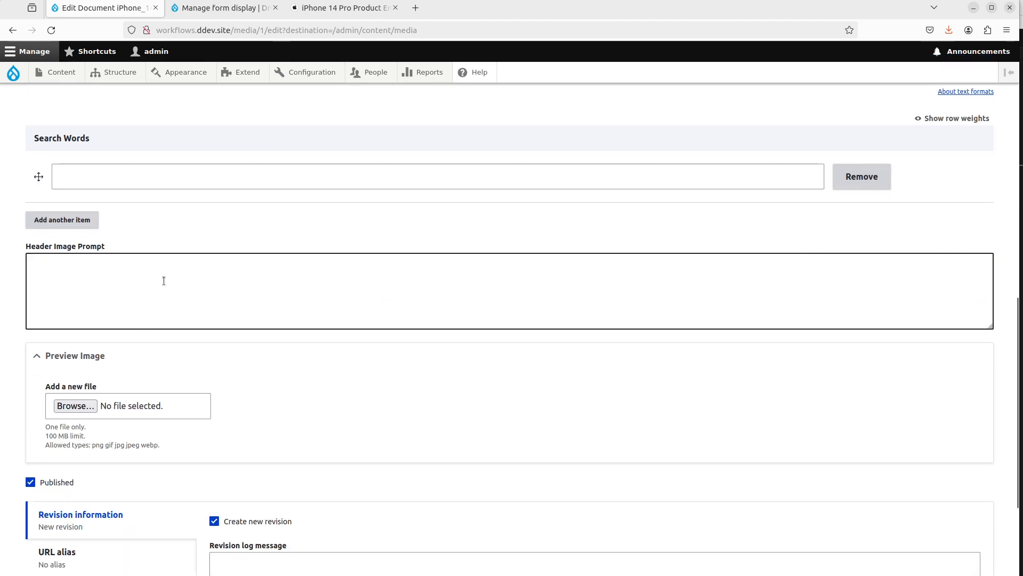
click(174, 272)
scroll(194, 212, up, 6)
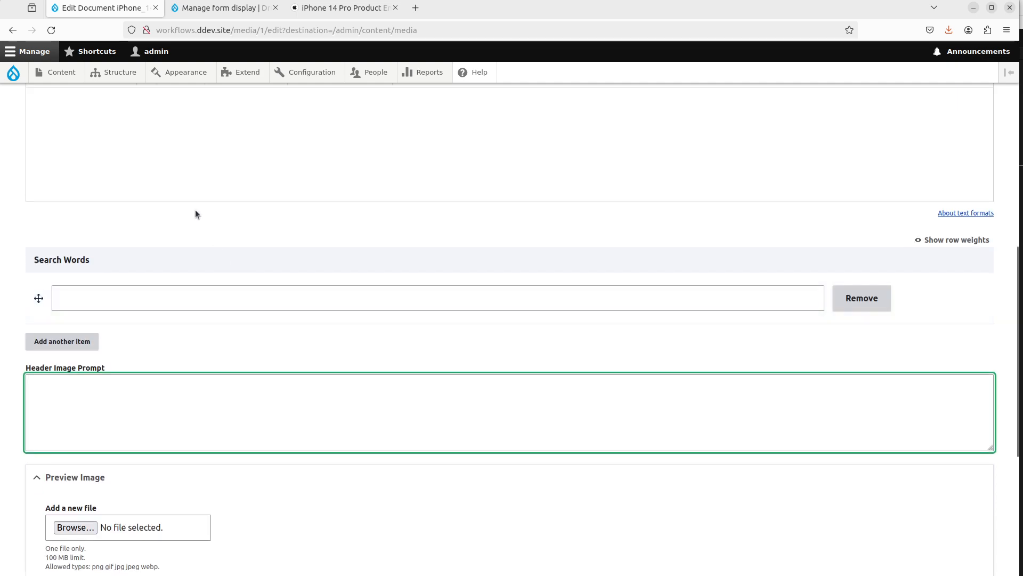
scroll(223, 220, down, 2)
scroll(197, 290, down, 4)
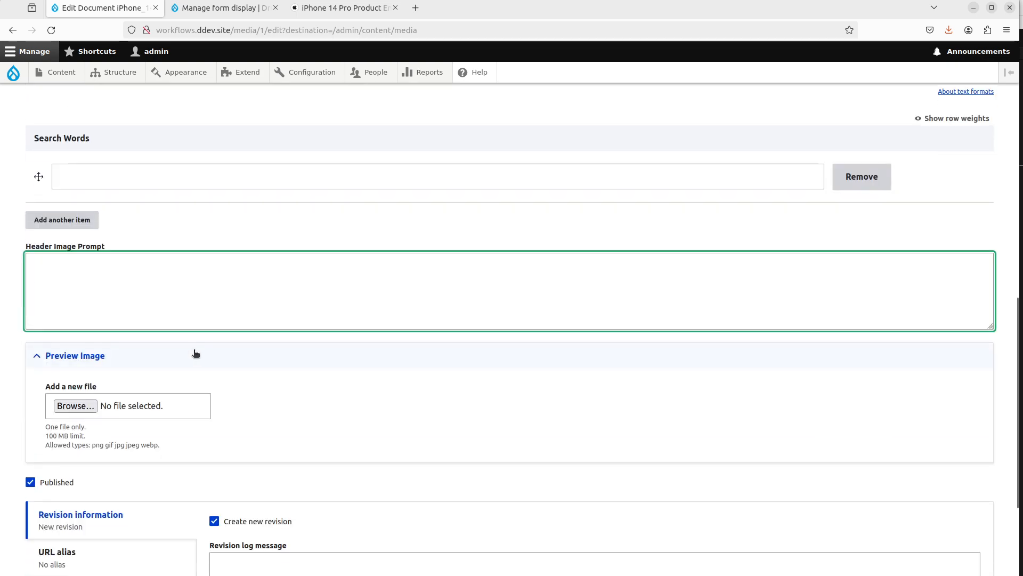
scroll(230, 337, down, 2)
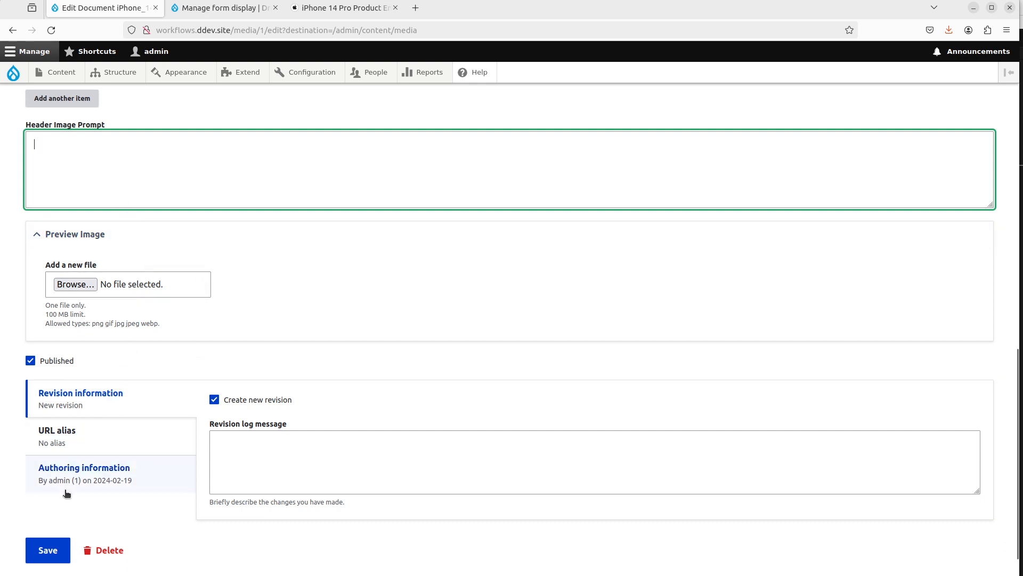
click(48, 551)
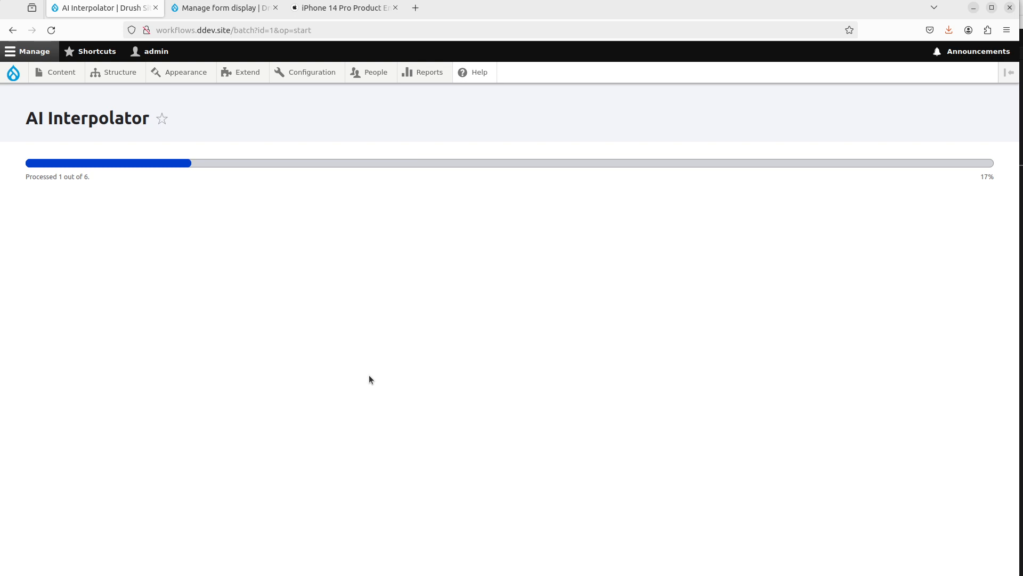
Step: Browse the iPhone 14 Pro PDF report while the AI Interpolator batch runs, then return to the media list
click(341, 8)
scroll(506, 411, down, 15)
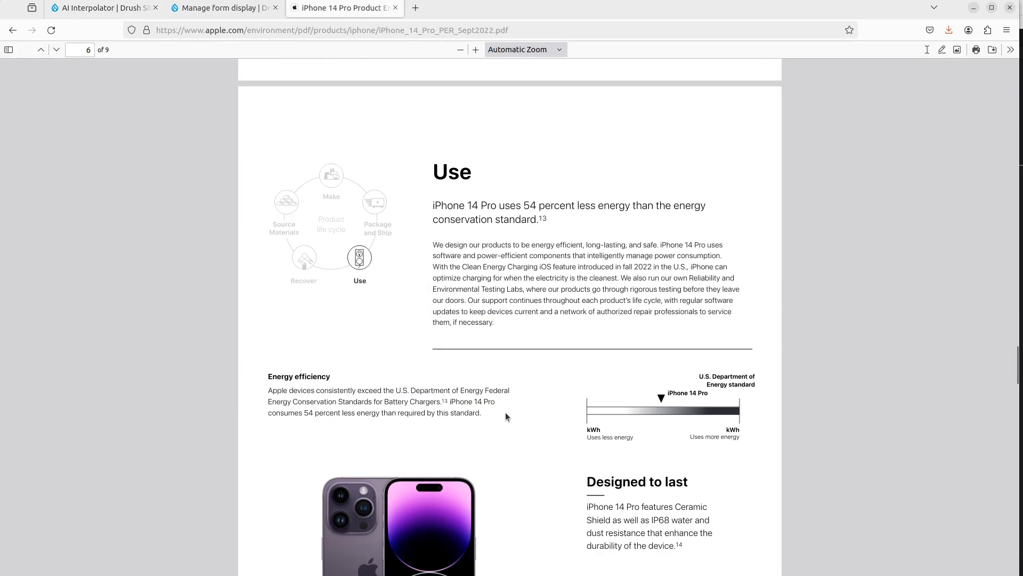
scroll(505, 411, down, 14)
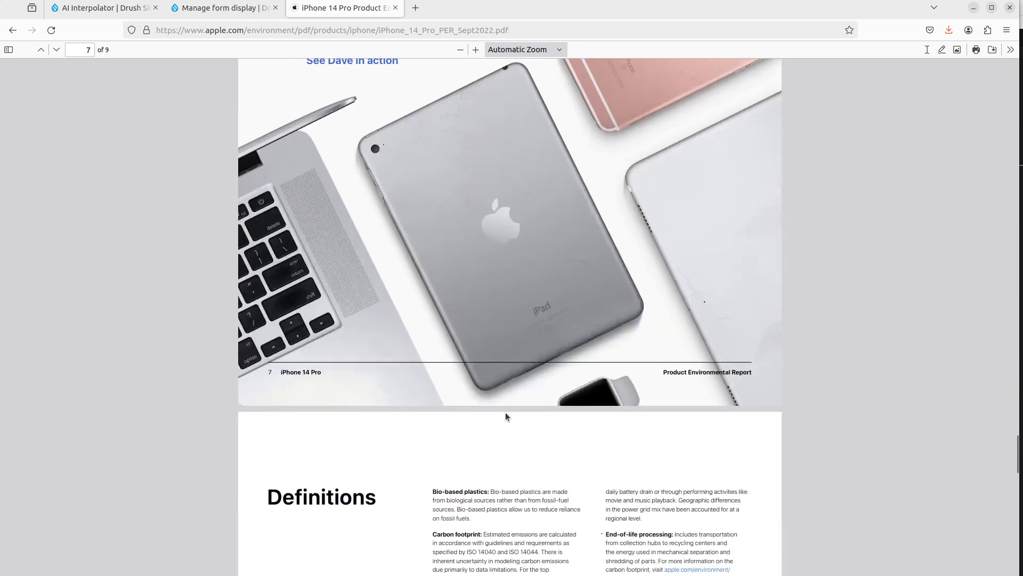
scroll(505, 411, up, 12)
scroll(505, 413, up, 10)
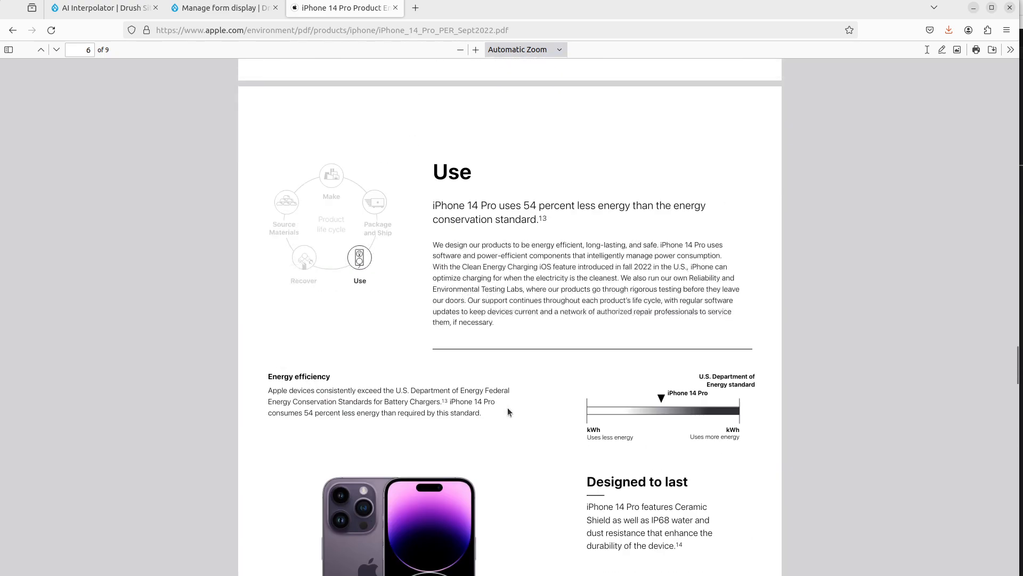
click(92, 7)
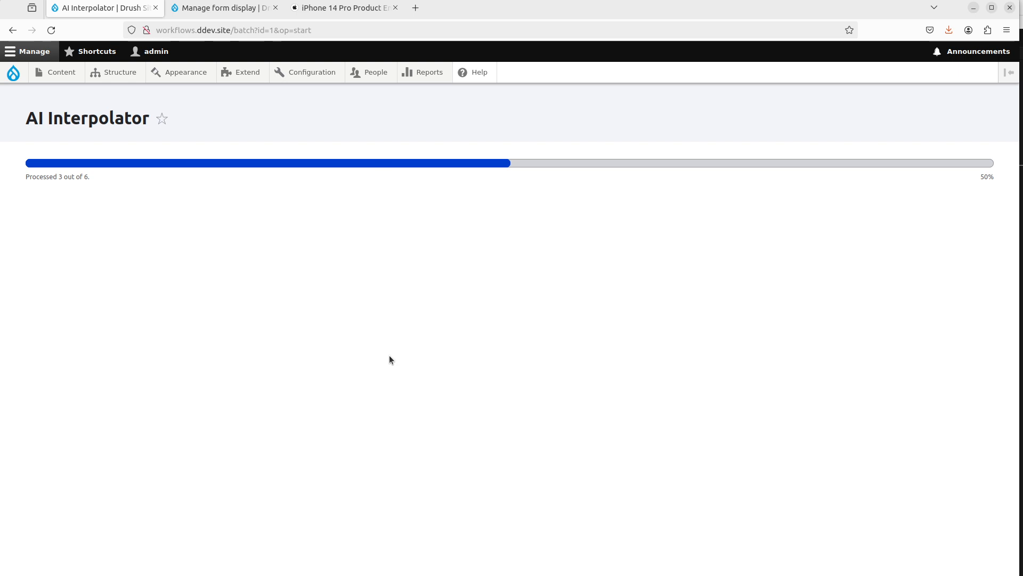
click(364, 11)
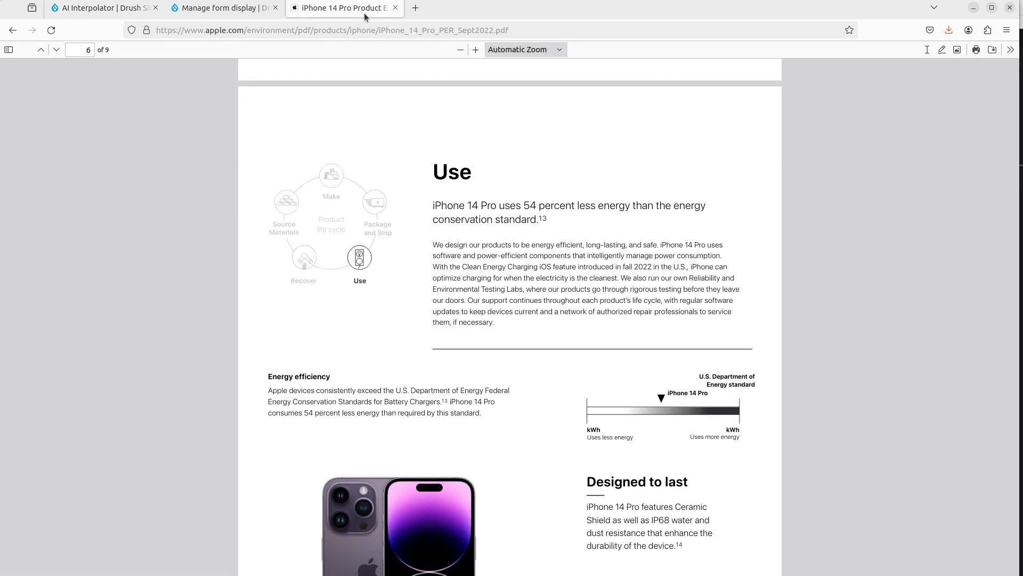
scroll(398, 308, up, 10)
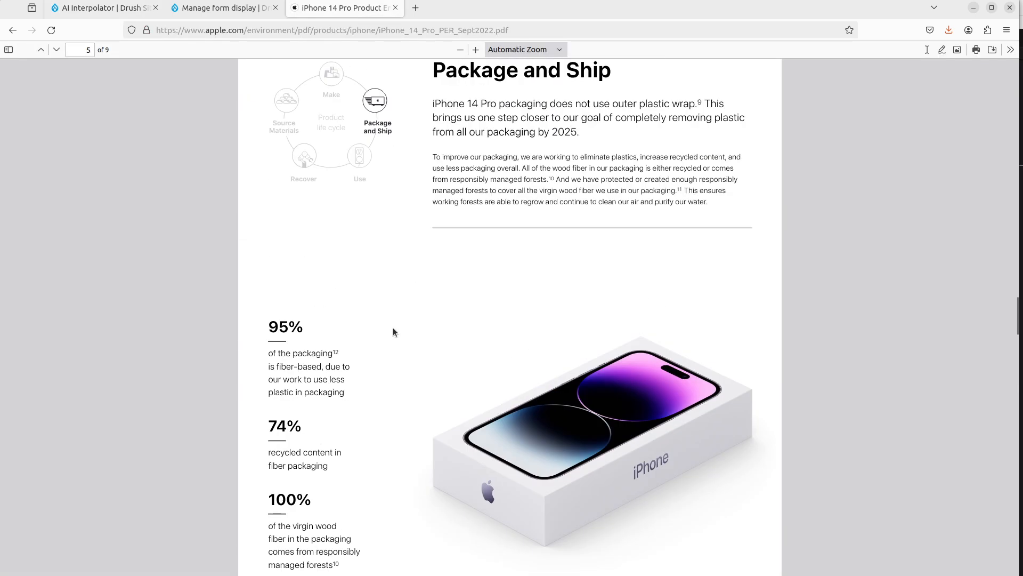
scroll(393, 331, up, 10)
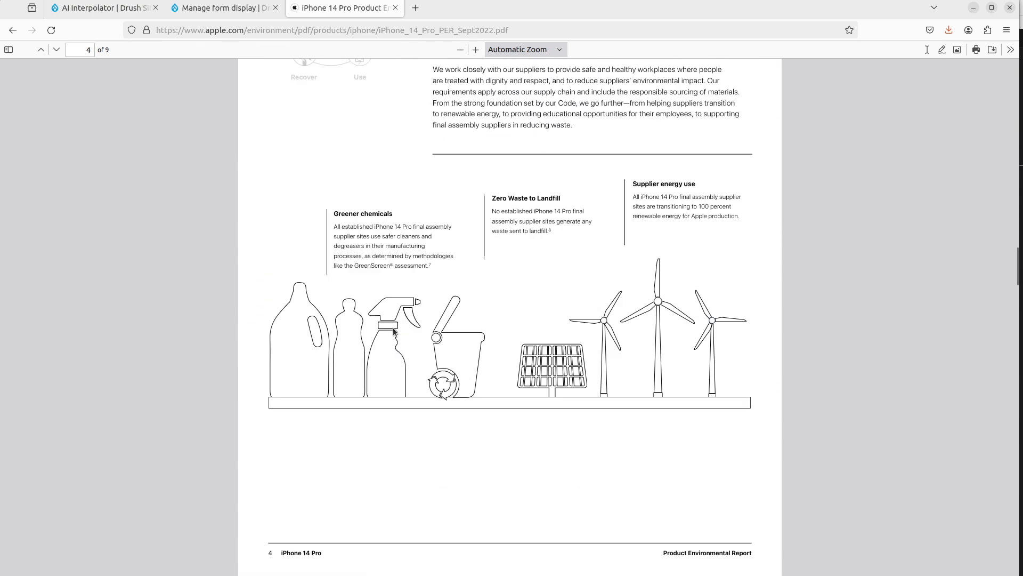
scroll(392, 327, down, 10)
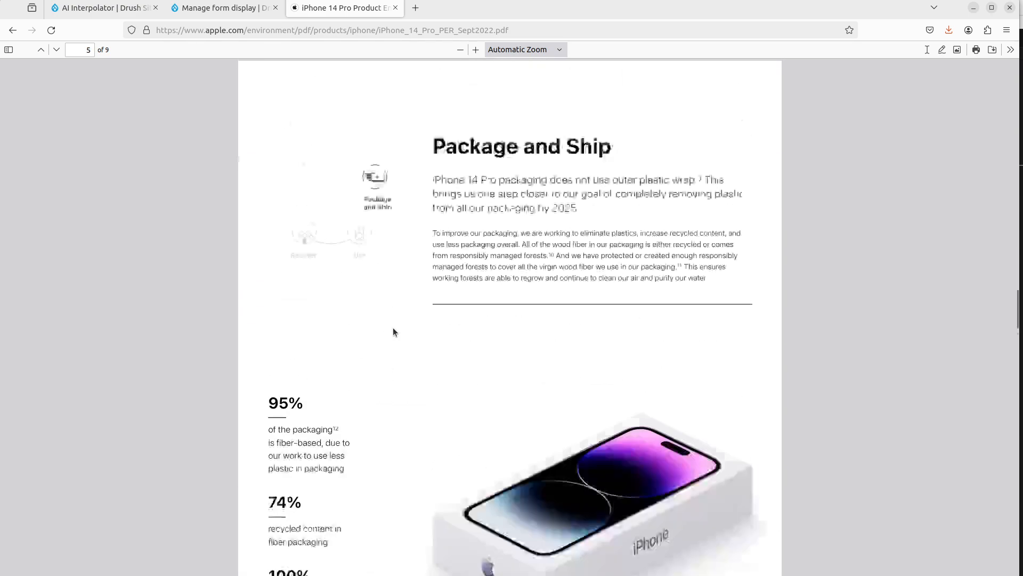
click(103, 14)
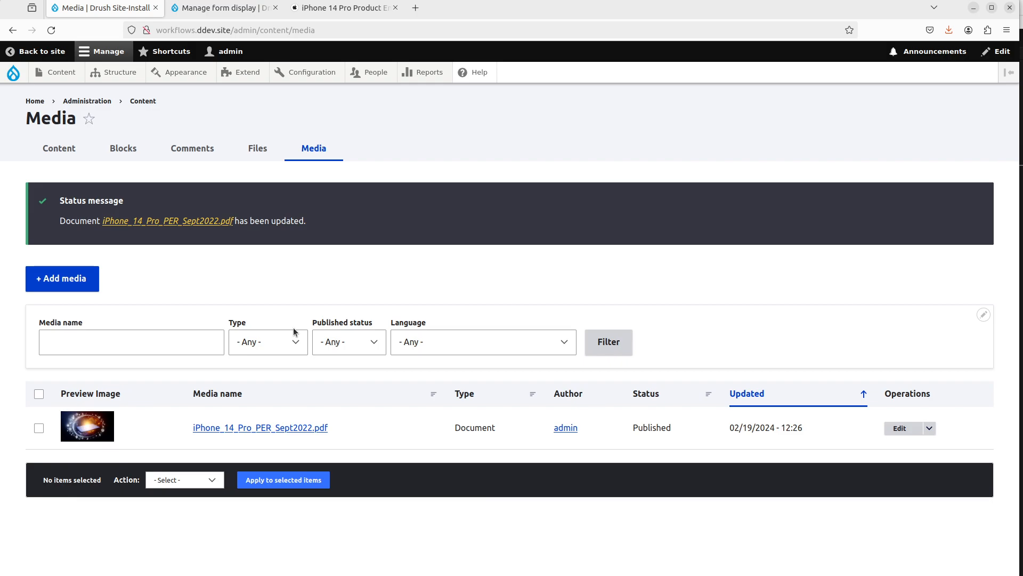
Step: Search the web for faq drupal and browse the Frequently Asked Questions module page, then close that tab
key(ctrl+t)
text(faq drupal)
key(Return)
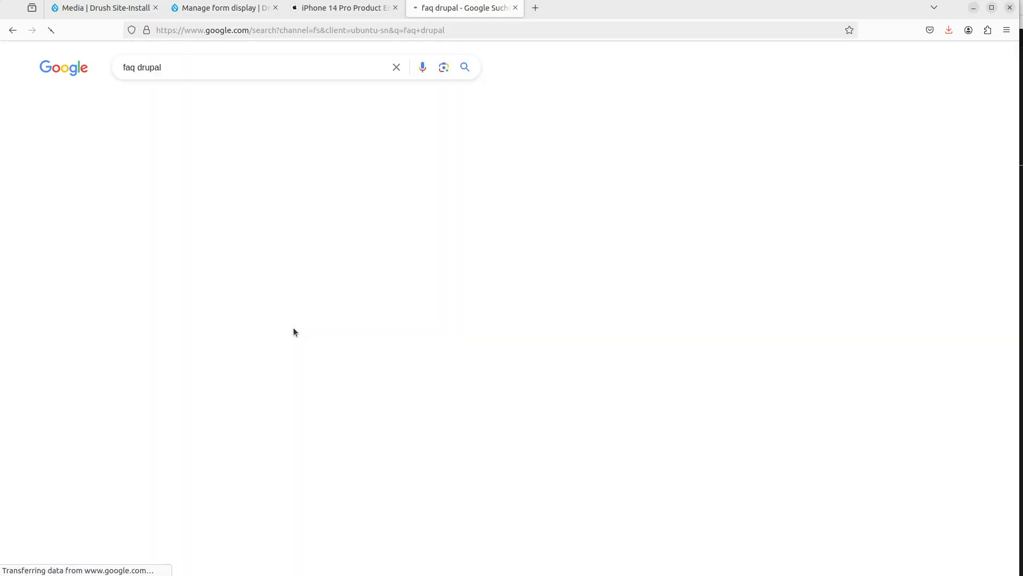
click(201, 174)
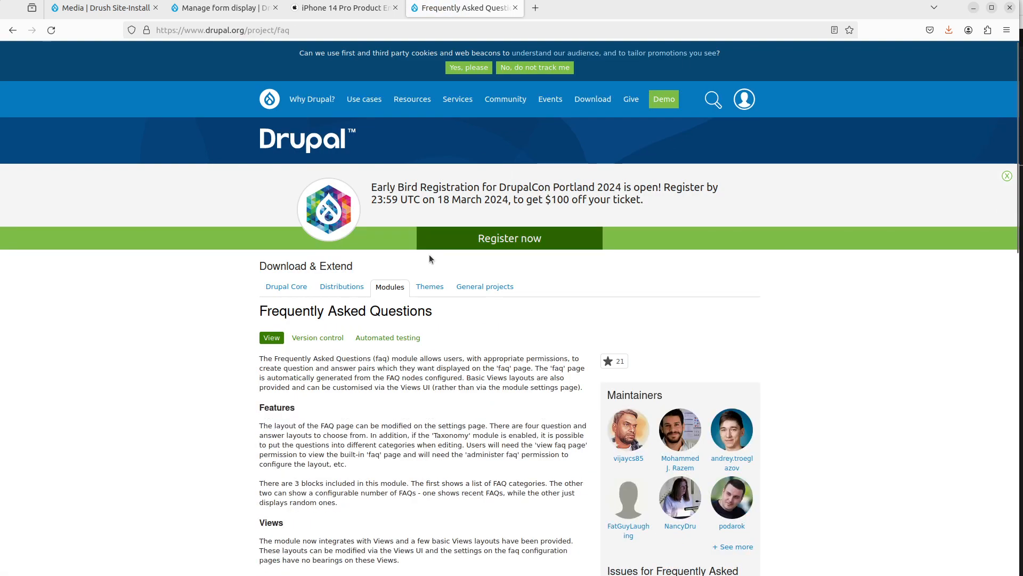
scroll(331, 344, down, 3)
scroll(298, 331, down, 2)
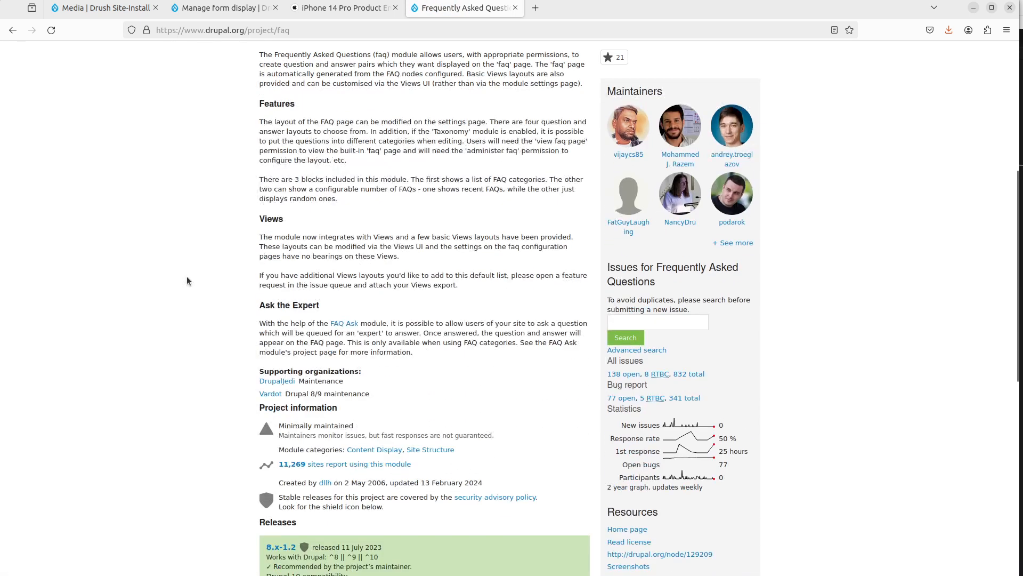
scroll(186, 277, up, 4)
scroll(187, 281, up, 1)
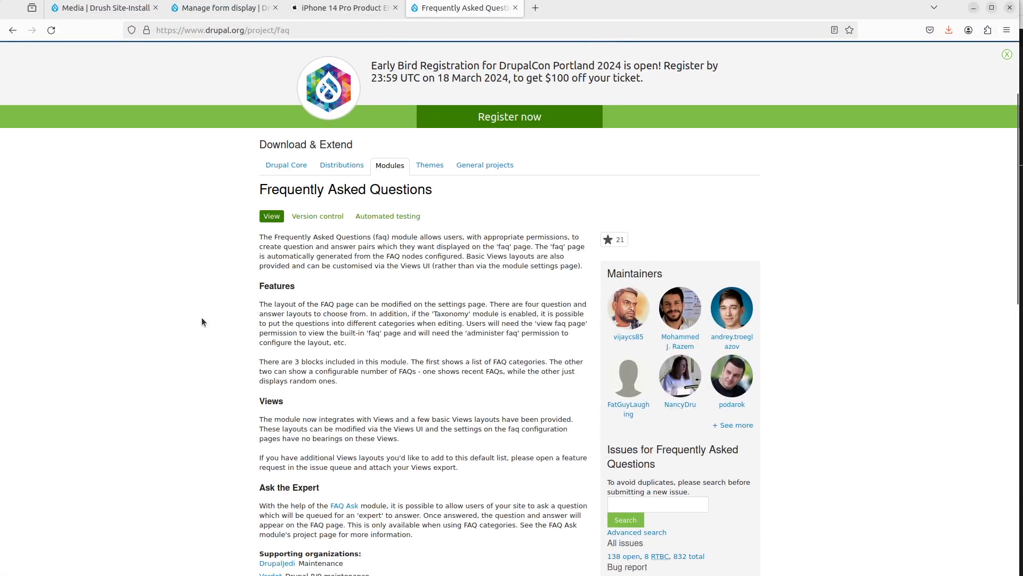
key(ctrl+w)
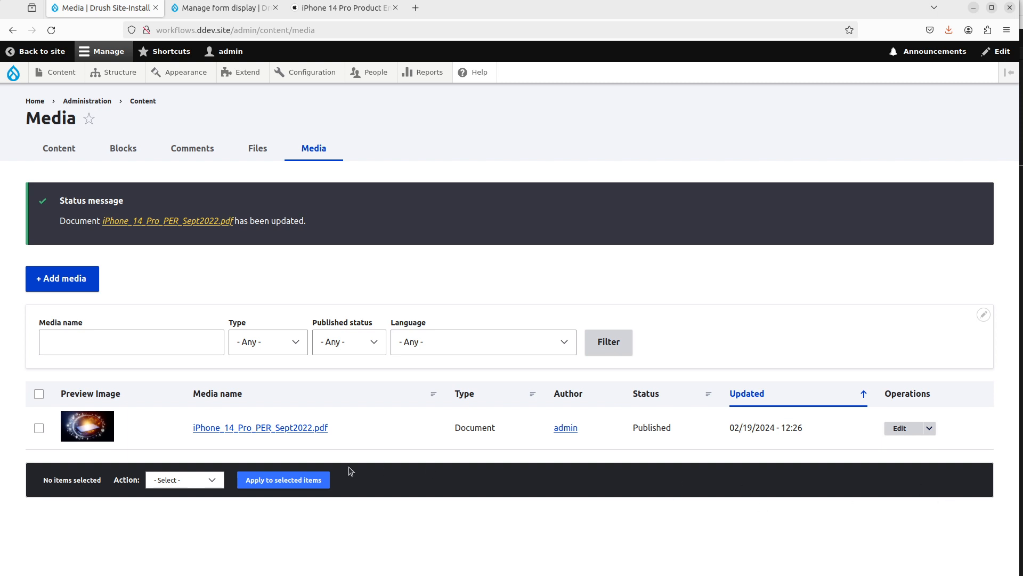
Step: Open the document media item and review its generated original text, long and short descriptions, and search words
click(243, 429)
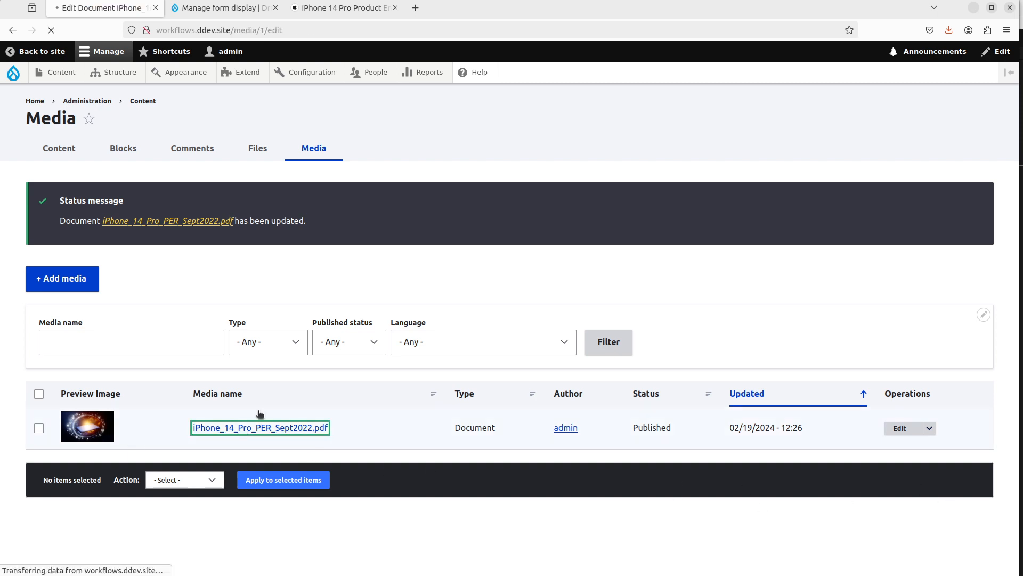
scroll(334, 268, down, 10)
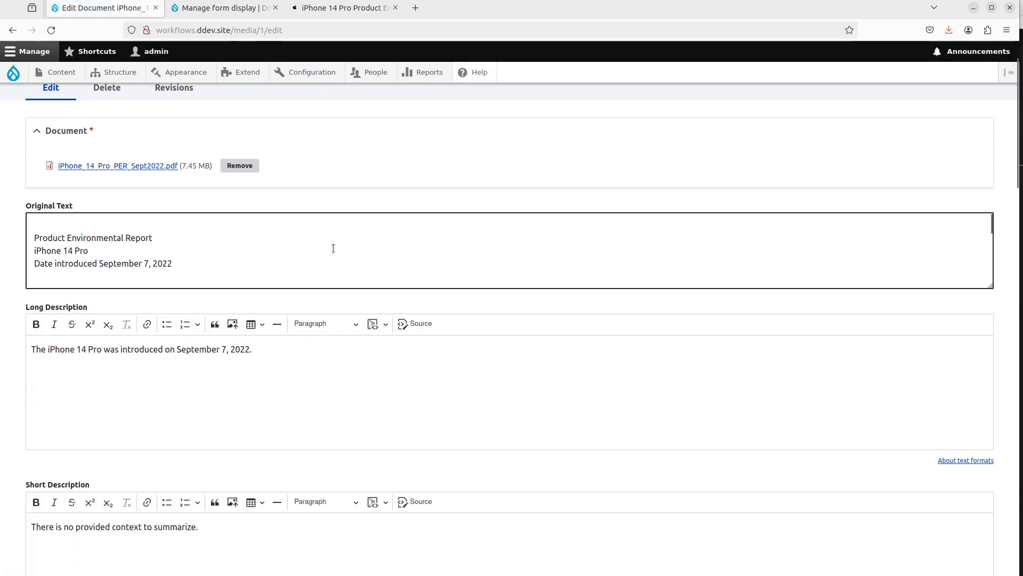
scroll(80, 250, down, 5)
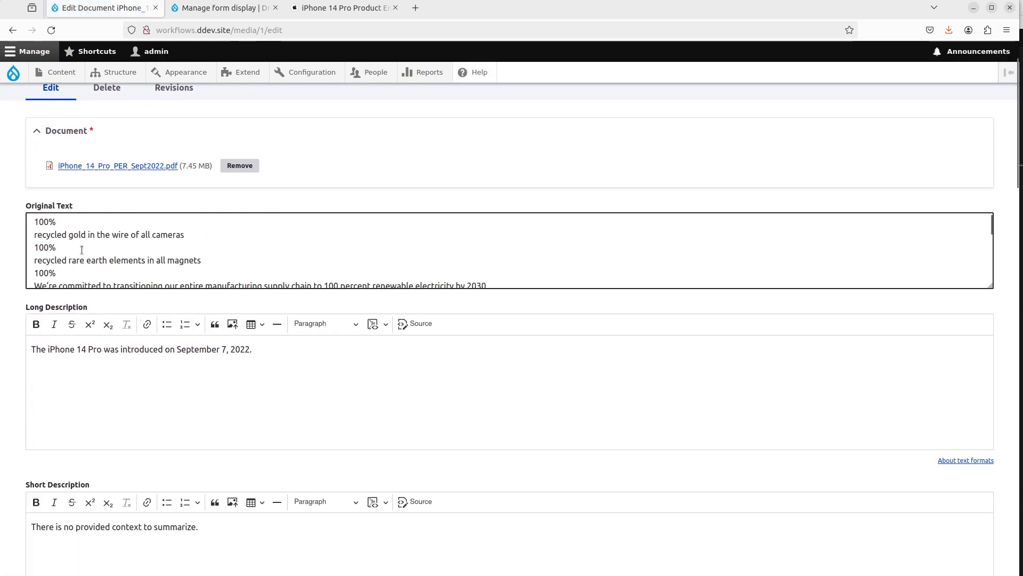
scroll(91, 231, down, 5)
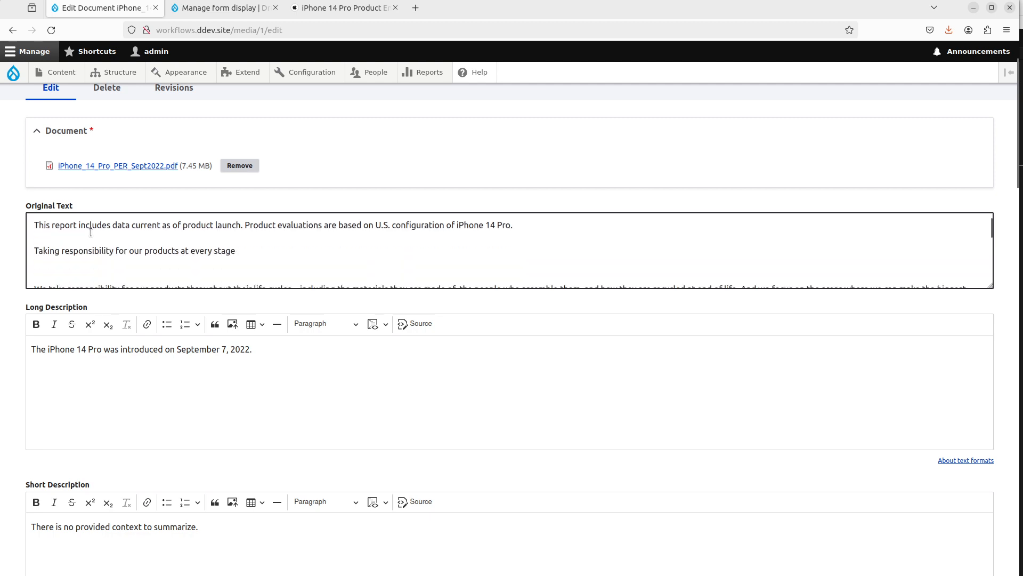
scroll(91, 232, down, 2)
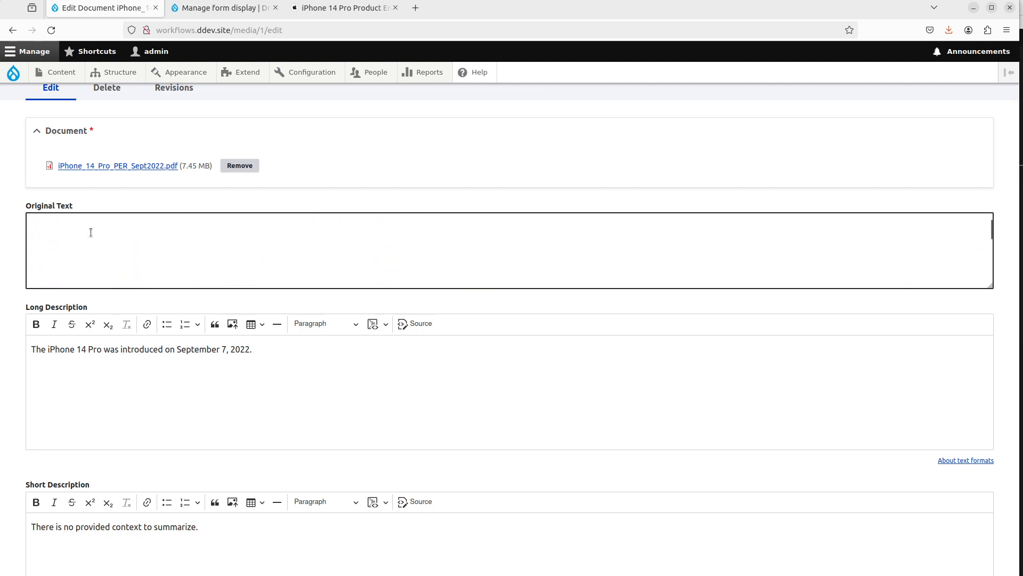
scroll(91, 232, down, 4)
scroll(91, 232, down, 3)
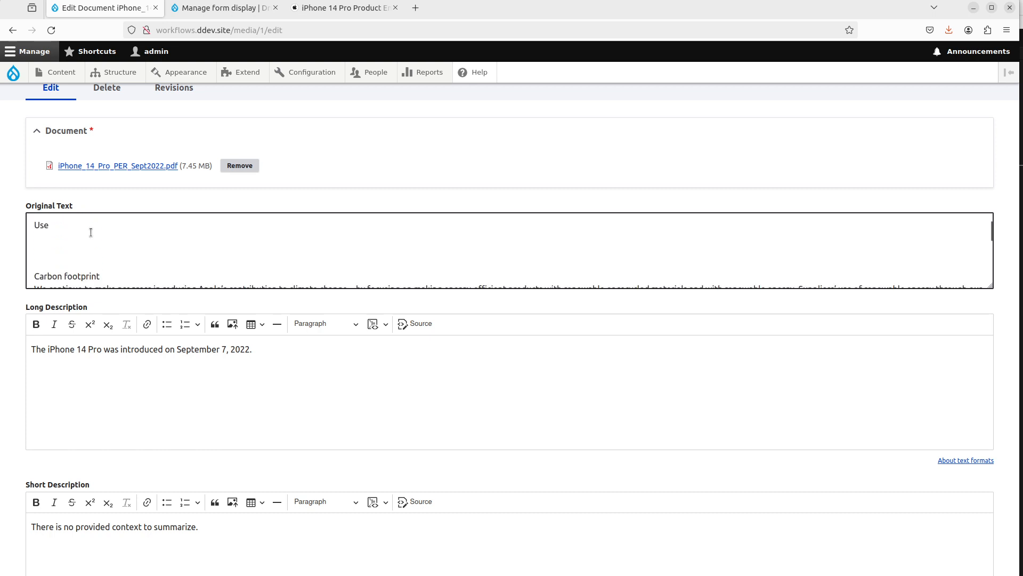
scroll(91, 232, up, 2)
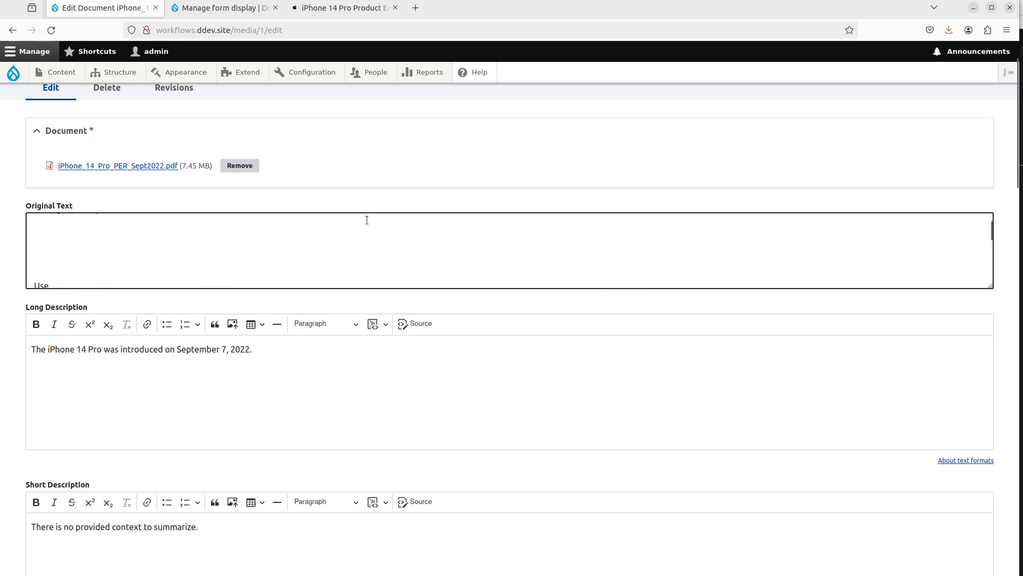
scroll(367, 220, down, 3)
scroll(523, 370, down, 5)
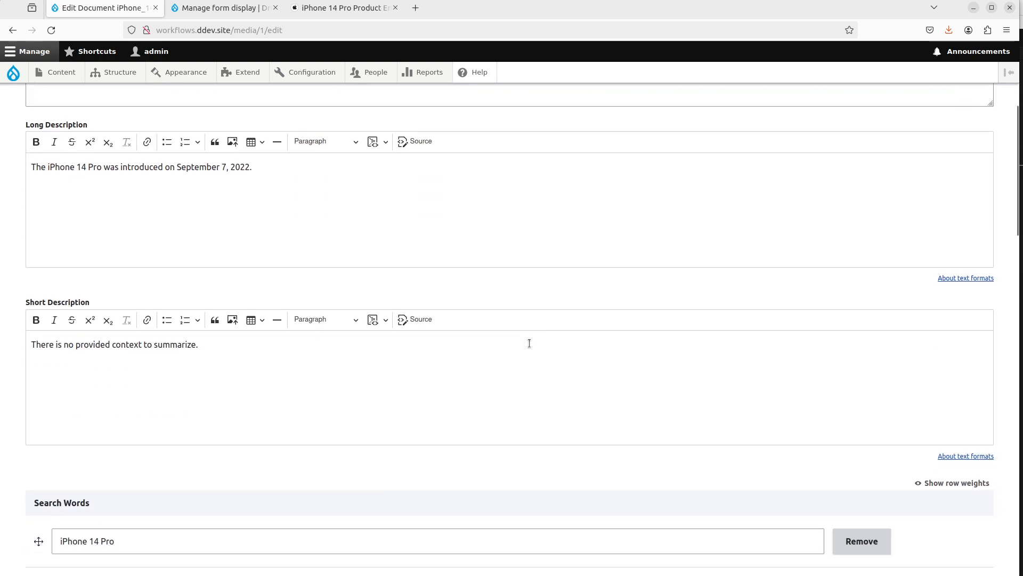
click(251, 179)
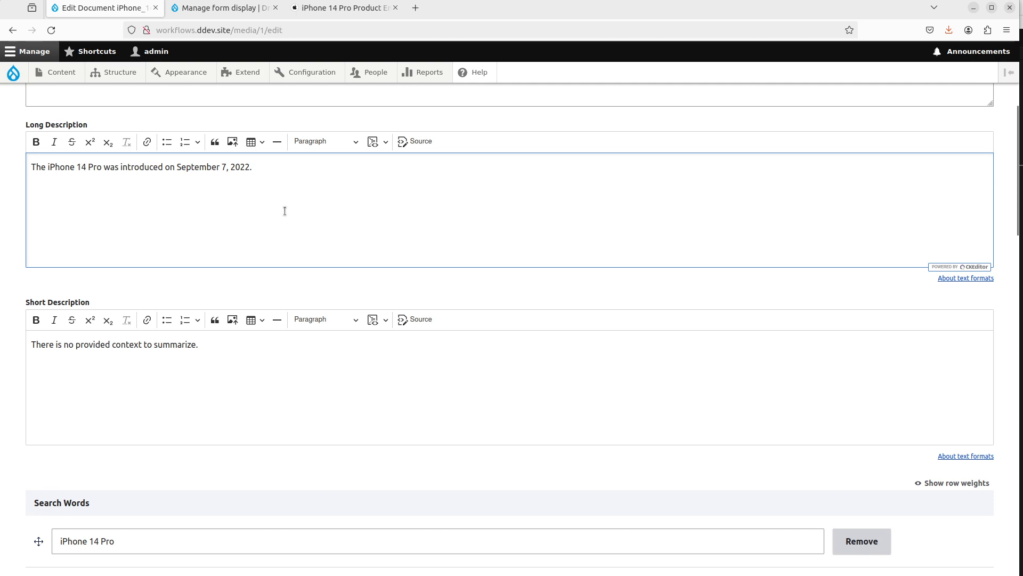
scroll(233, 358, down, 5)
scroll(233, 357, down, 4)
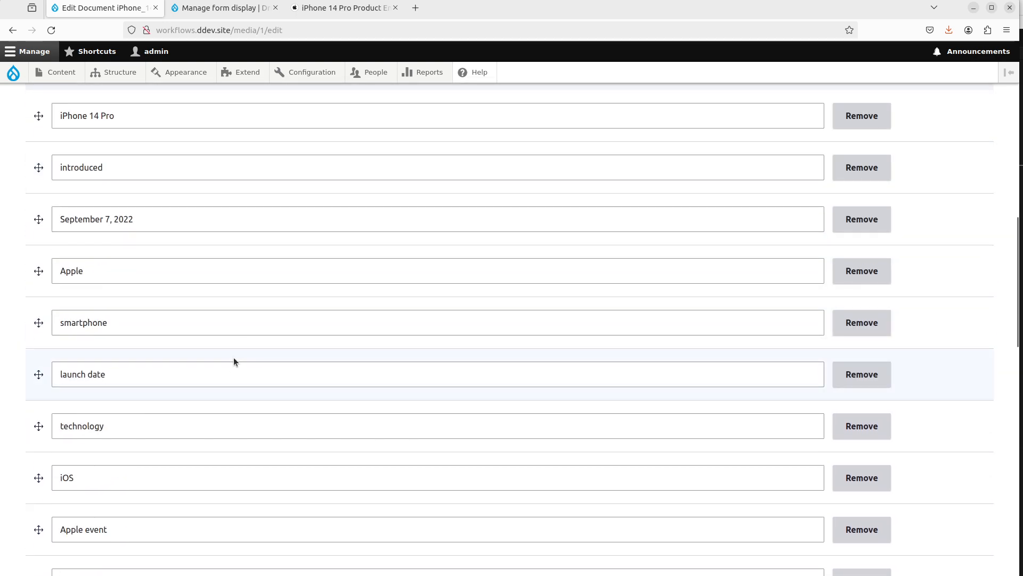
scroll(233, 357, up, 6)
scroll(213, 291, up, 3)
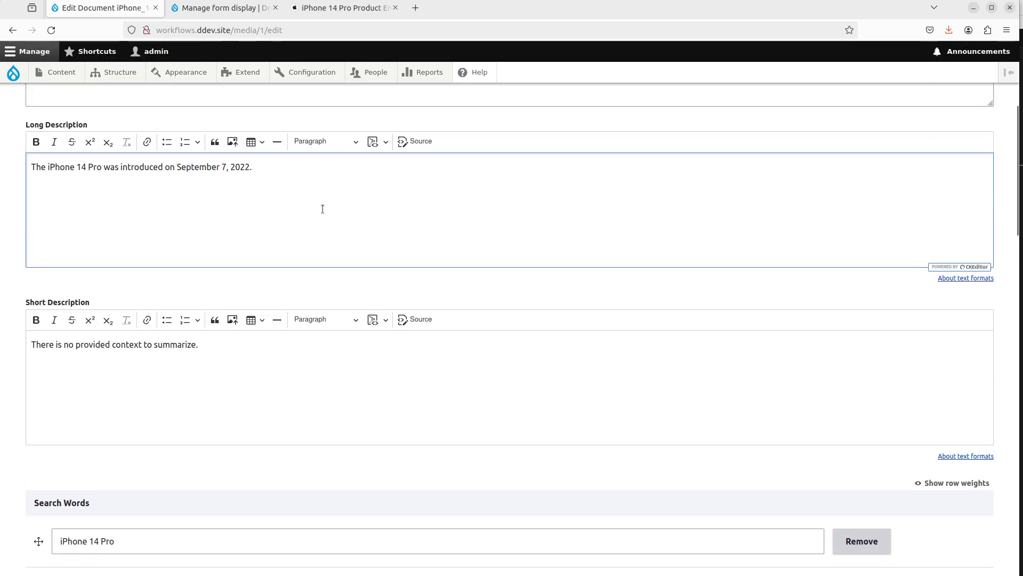
Step: Clear the document's Long Description and Short Description fields
drag(251, 167, 65, 167)
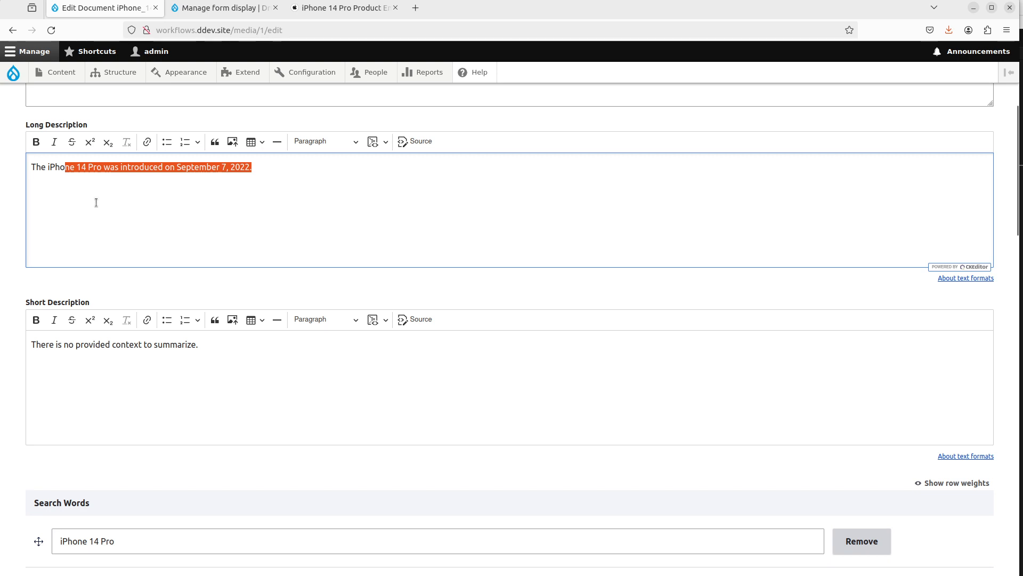
key(ctrl+a)
key(BackSpace)
click(179, 382)
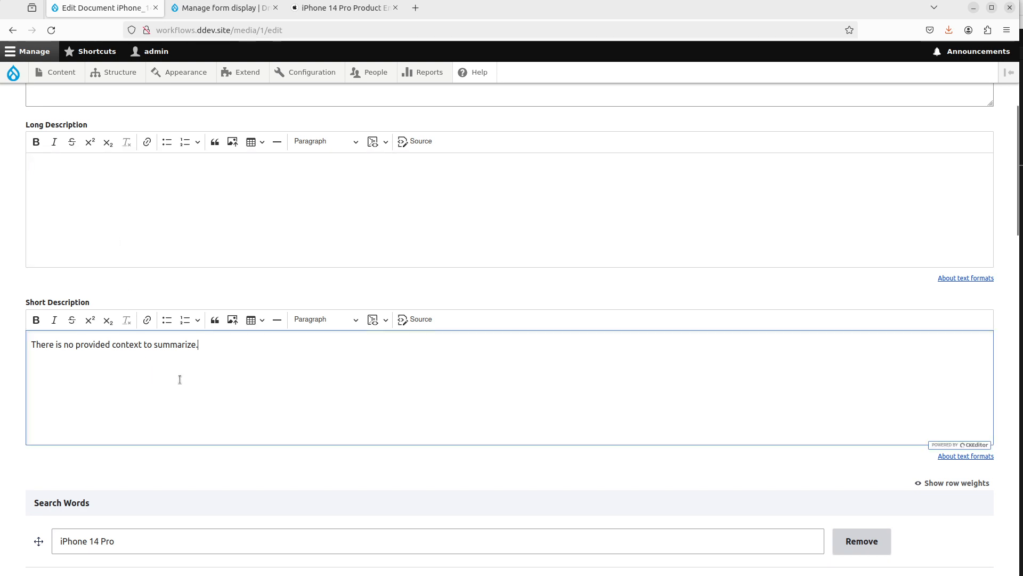
key(ctrl+a)
key(BackSpace)
Step: Remove every entry from the Search Words list
scroll(240, 354, down, 4)
click(876, 374)
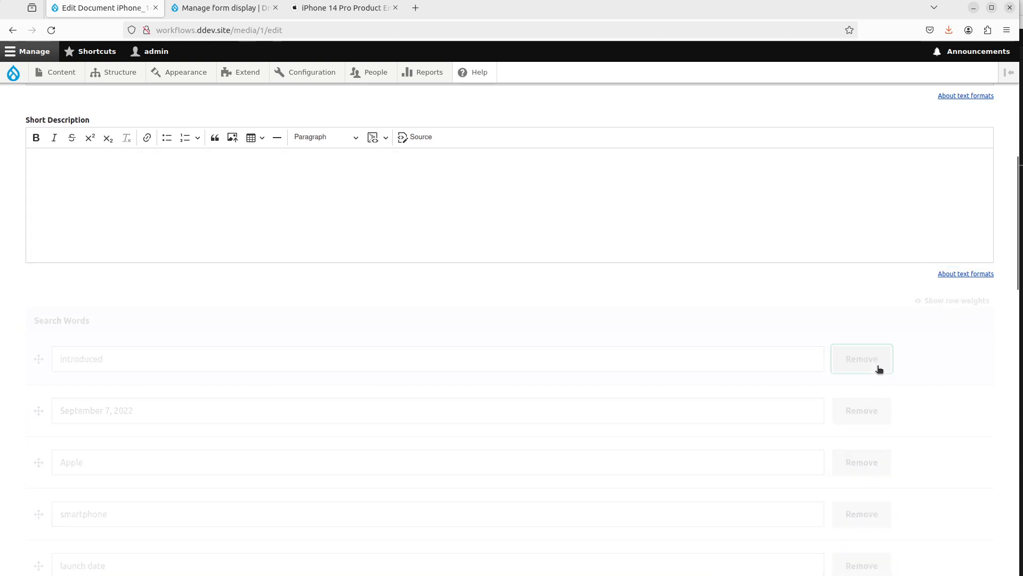
click(861, 365)
click(858, 363)
click(855, 363)
click(855, 363)
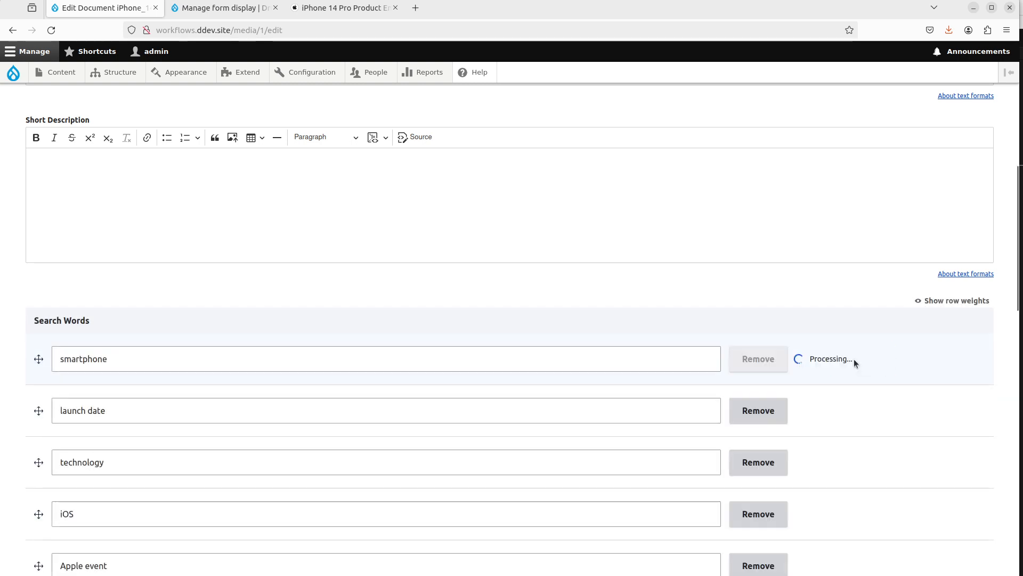
click(855, 363)
click(855, 363)
click(854, 362)
click(856, 363)
click(855, 363)
click(855, 362)
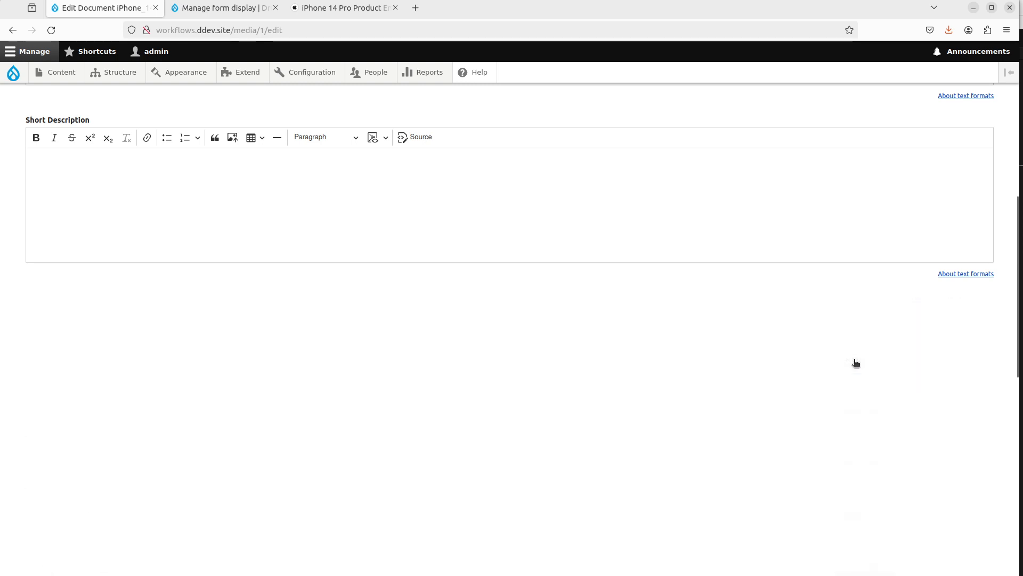
click(855, 362)
click(856, 363)
click(855, 362)
click(856, 363)
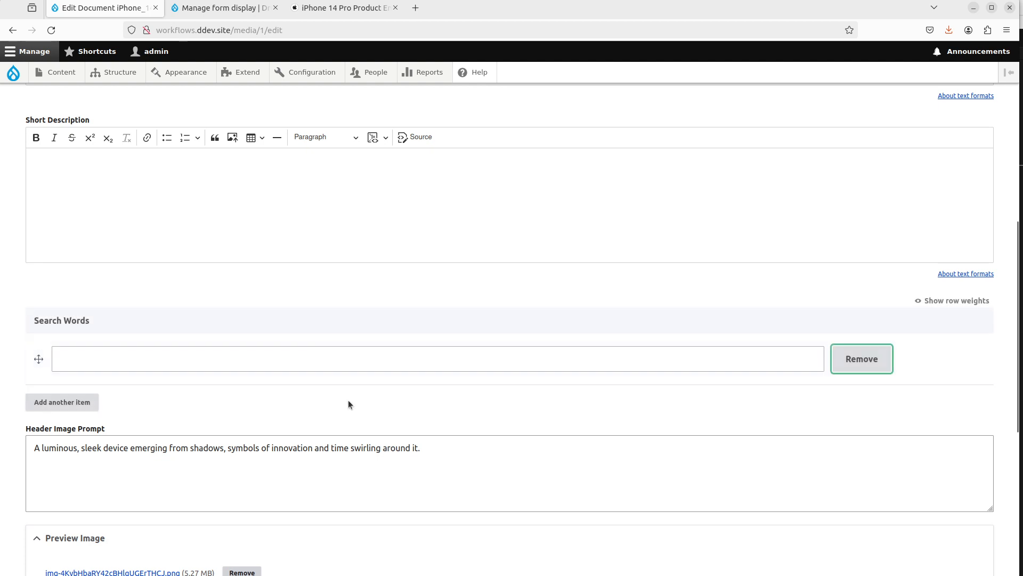
Step: Clear the Header Image Prompt, remove the preview image file, and save the media item
scroll(341, 346, down, 3)
click(351, 289)
key(ctrl+a)
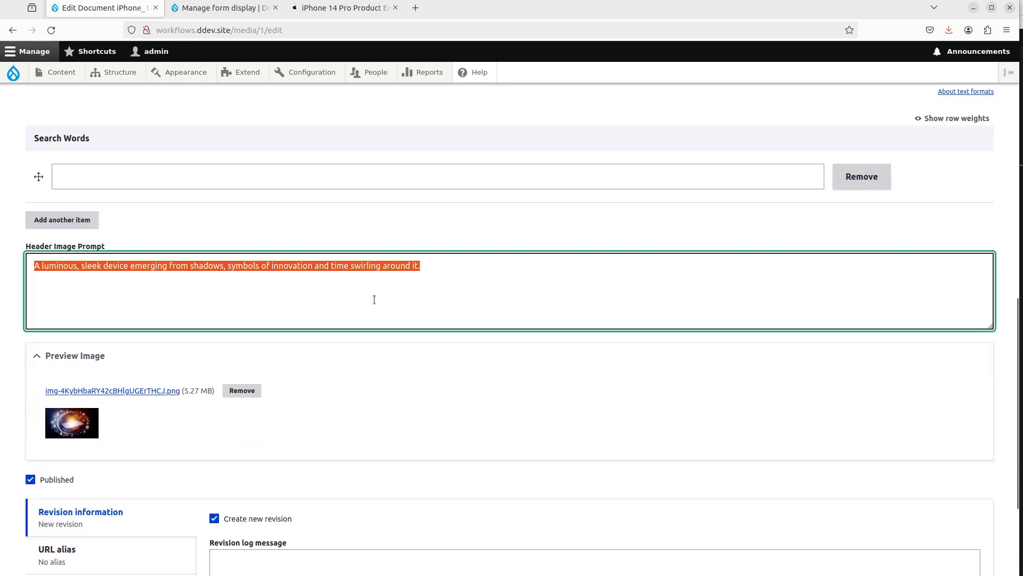
key(BackSpace)
click(242, 391)
scroll(286, 446, down, 3)
click(62, 506)
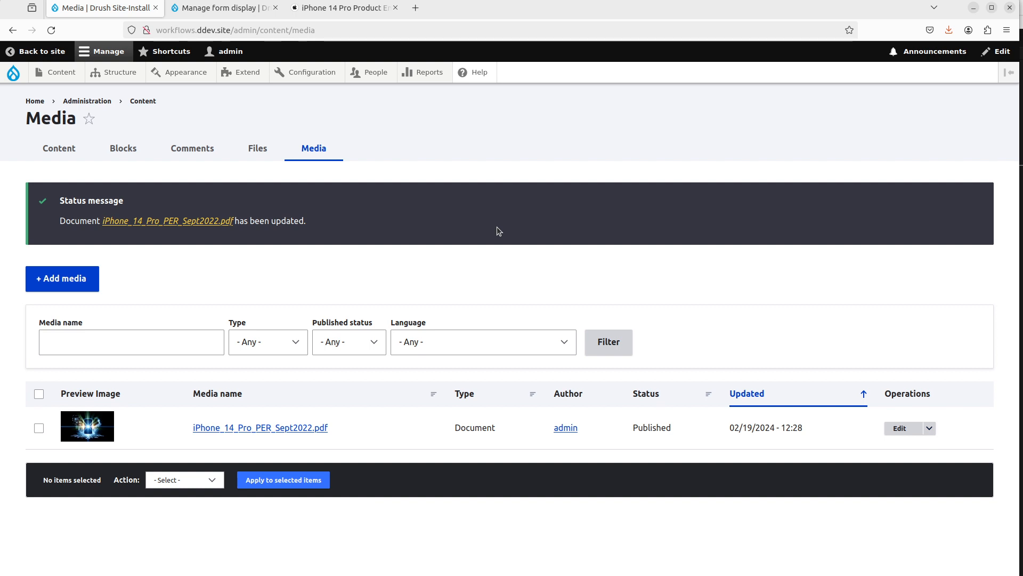
Step: Reopen the document media item and review its regenerated original text and descriptions
click(900, 428)
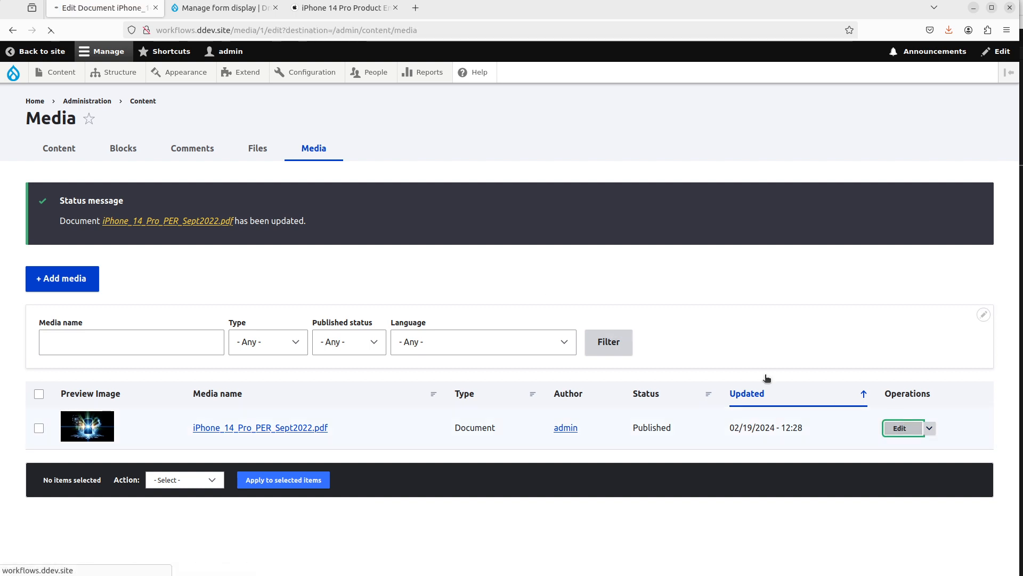
scroll(455, 384, down, 3)
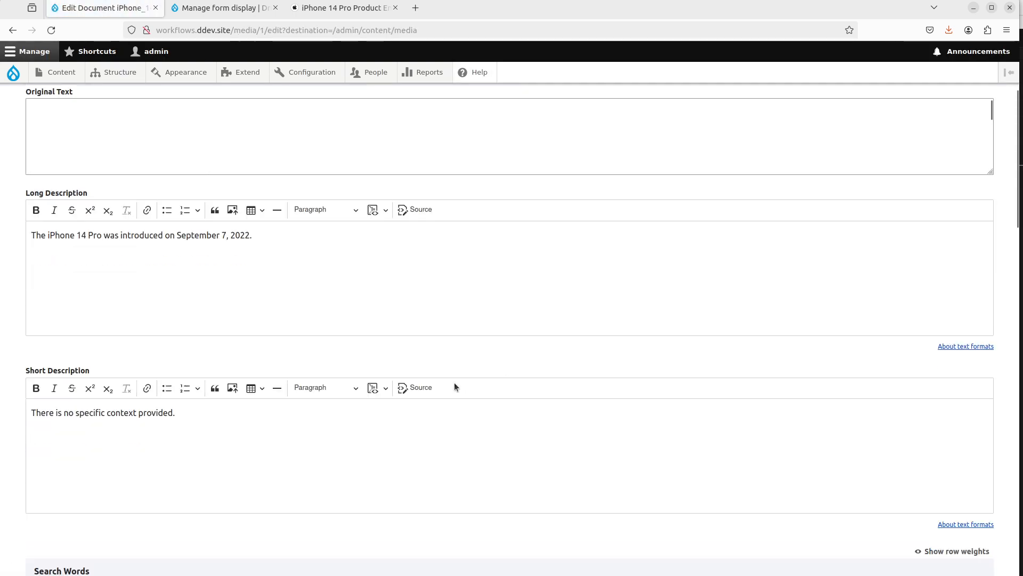
click(310, 293)
scroll(309, 292, up, 1)
scroll(274, 220, down, 2)
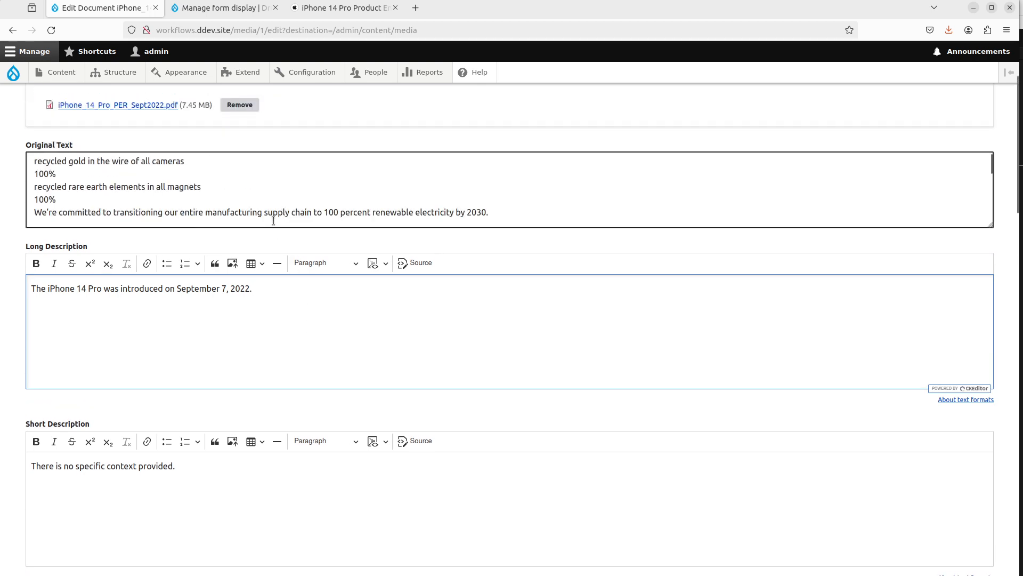
scroll(274, 220, down, 3)
scroll(274, 221, up, 5)
scroll(283, 328, down, 4)
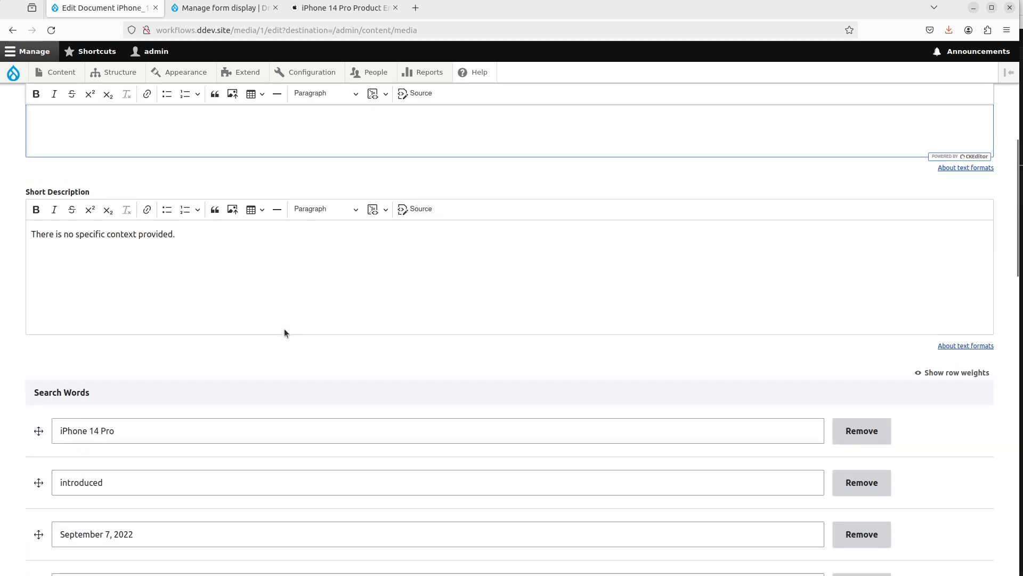
scroll(284, 328, up, 2)
Step: Clear the Long Description and Short Description fields again
key(ctrl+a)
key(ctrl+x)
click(253, 370)
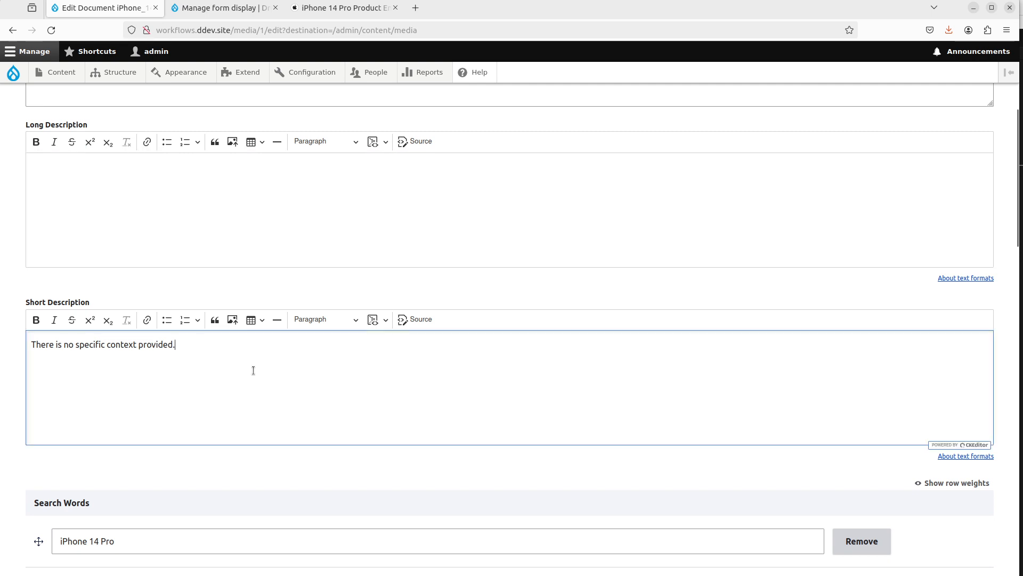
key(ctrl+a)
key(ctrl+x)
Step: Remove the first four search word entries
scroll(251, 394, down, 3)
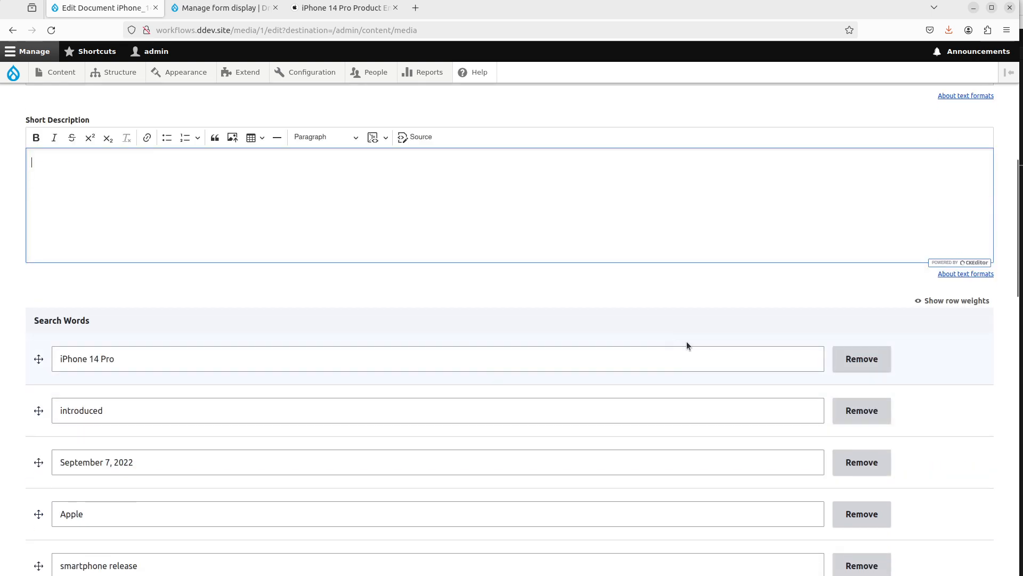
click(861, 359)
click(862, 359)
click(862, 359)
click(862, 359)
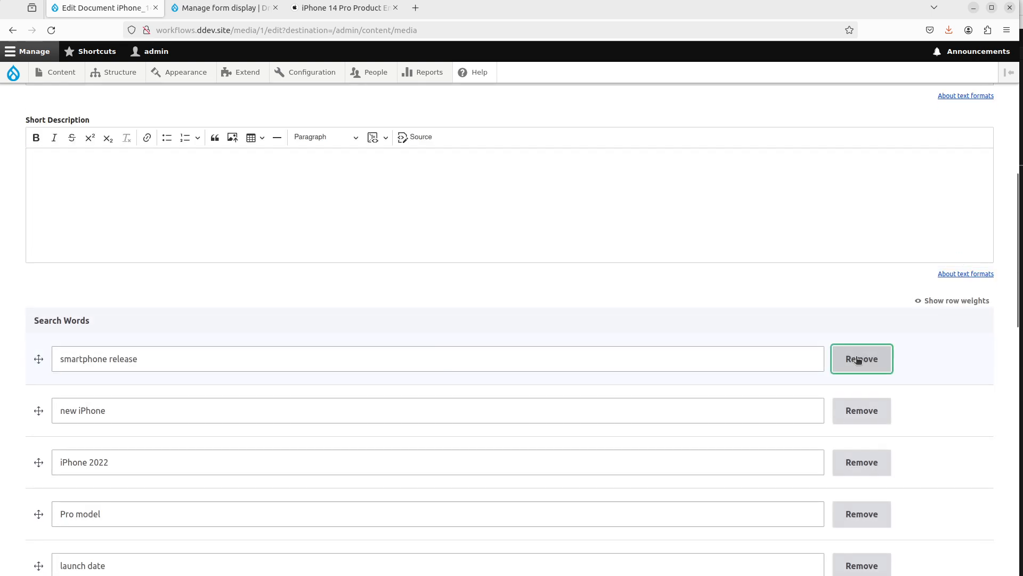
Step: Change the Long Description field's interpolator prompt to 'Based on the context text, create a summary of up to 16 sentences in one paragraph.' and save the settings
scroll(773, 369, up, 10)
mouse_move(130, 78)
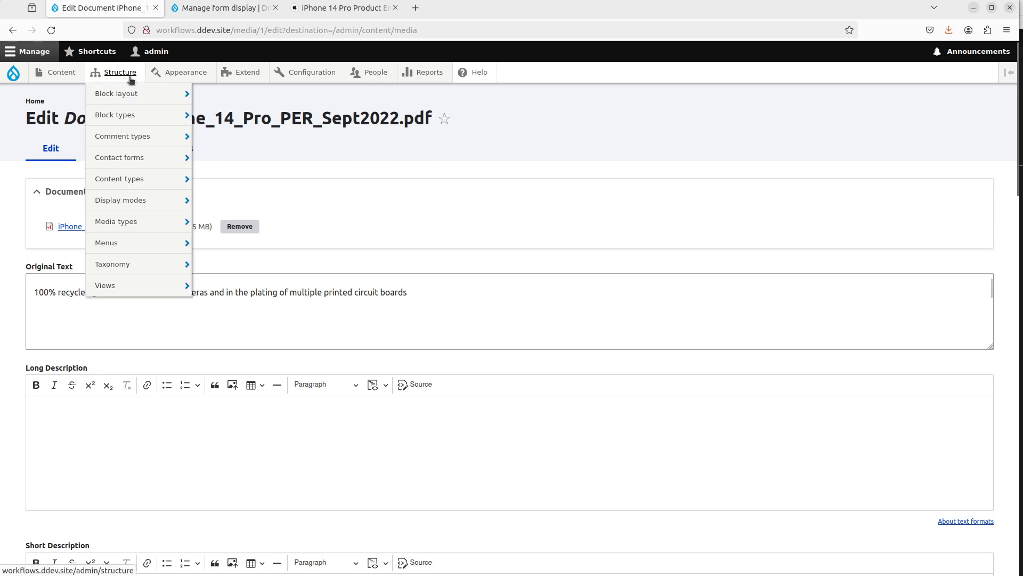
click(224, 8)
click(121, 148)
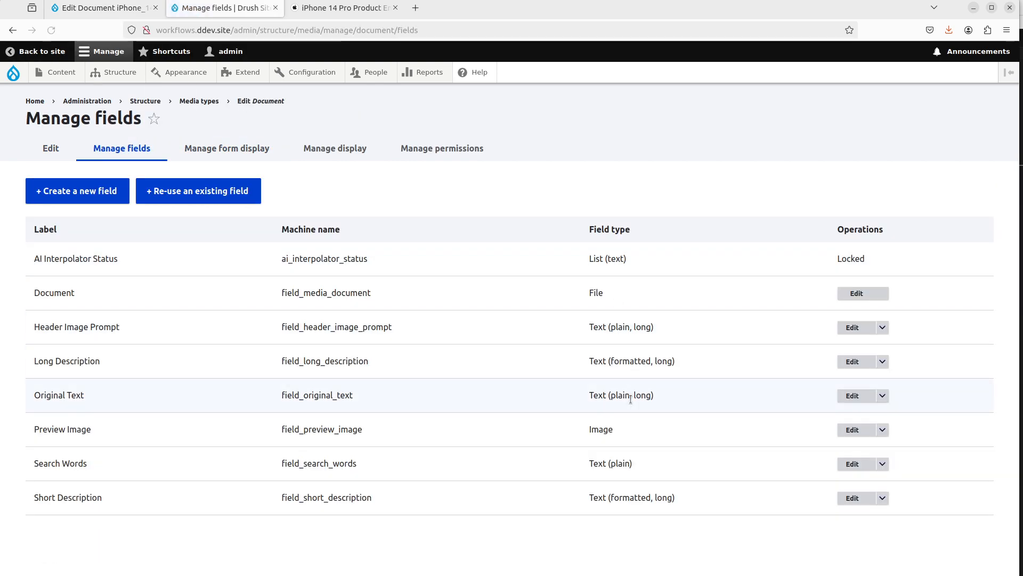
click(853, 362)
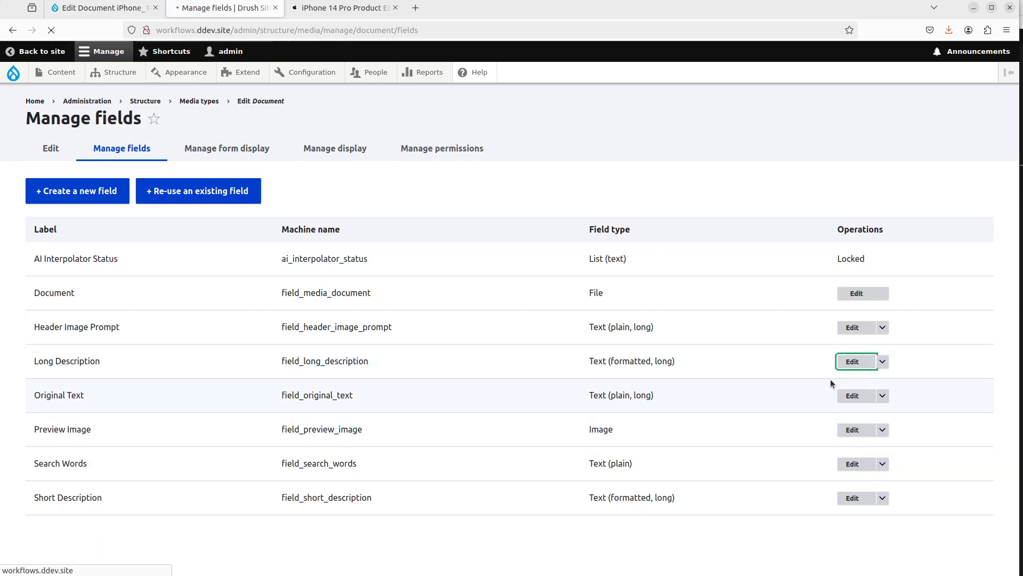
scroll(545, 376, down, 5)
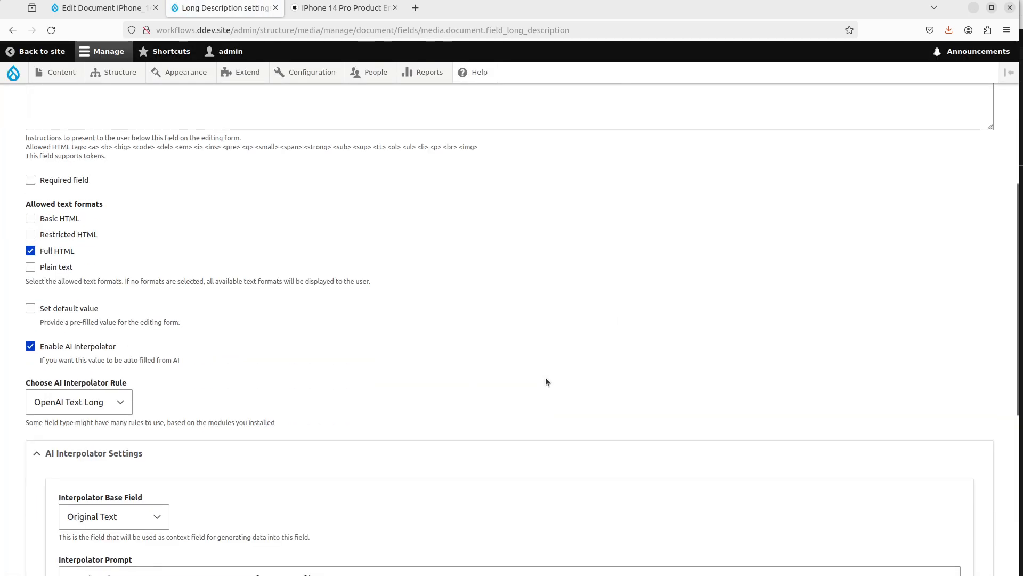
scroll(545, 376, down, 5)
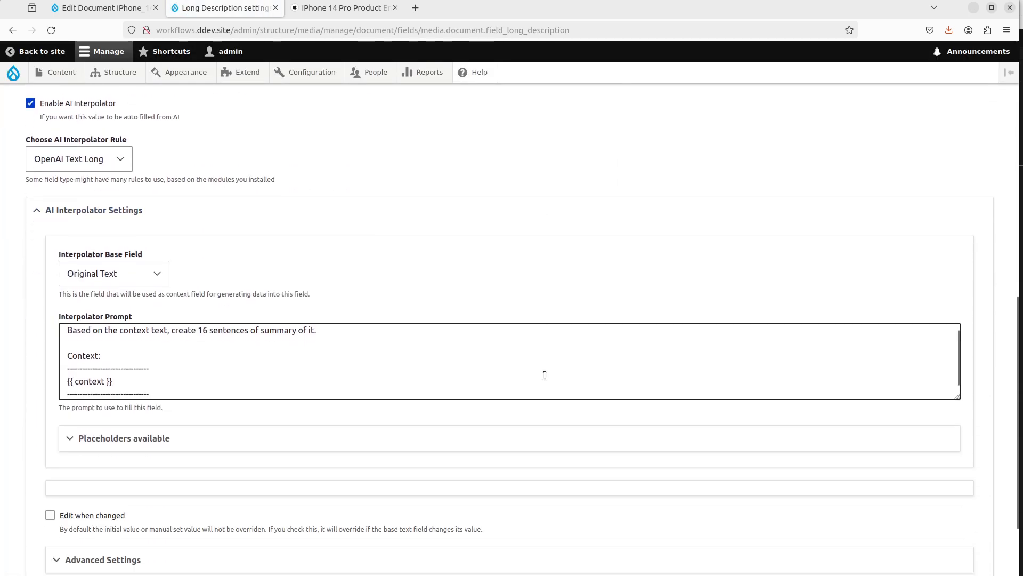
scroll(545, 375, down, 1)
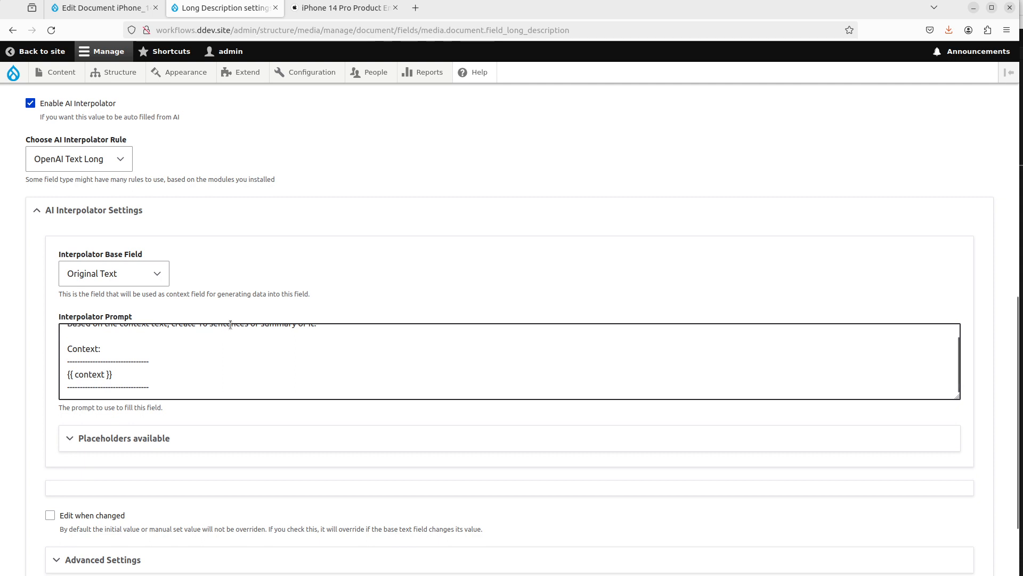
scroll(240, 363, up, 1)
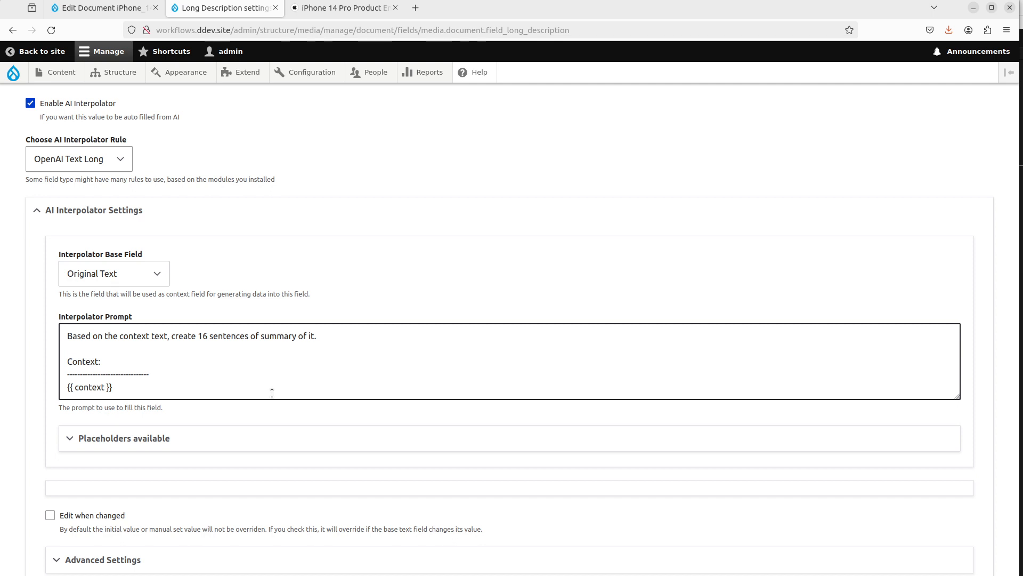
click(249, 329)
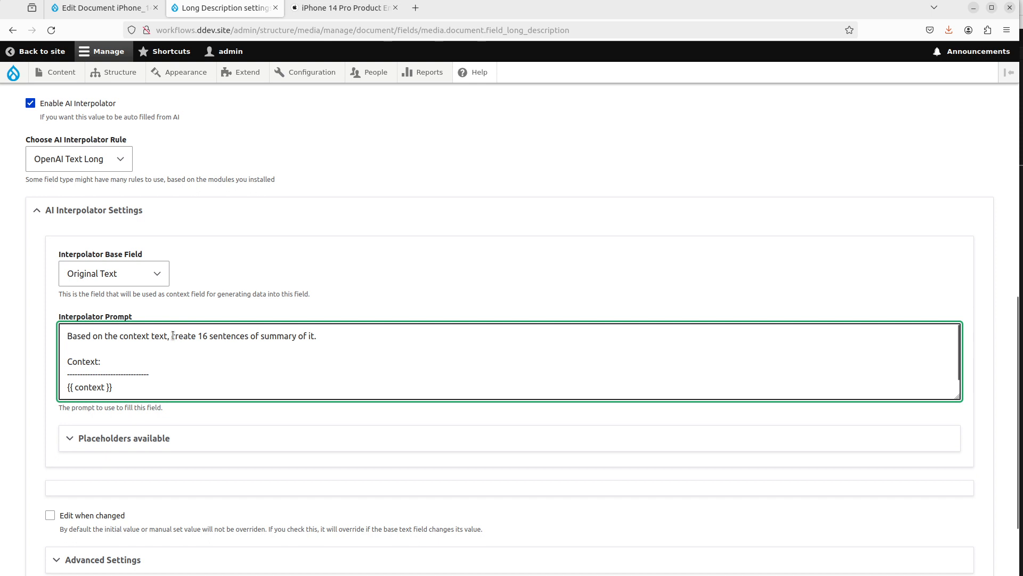
drag(171, 336, 423, 349)
text(create a summary of)
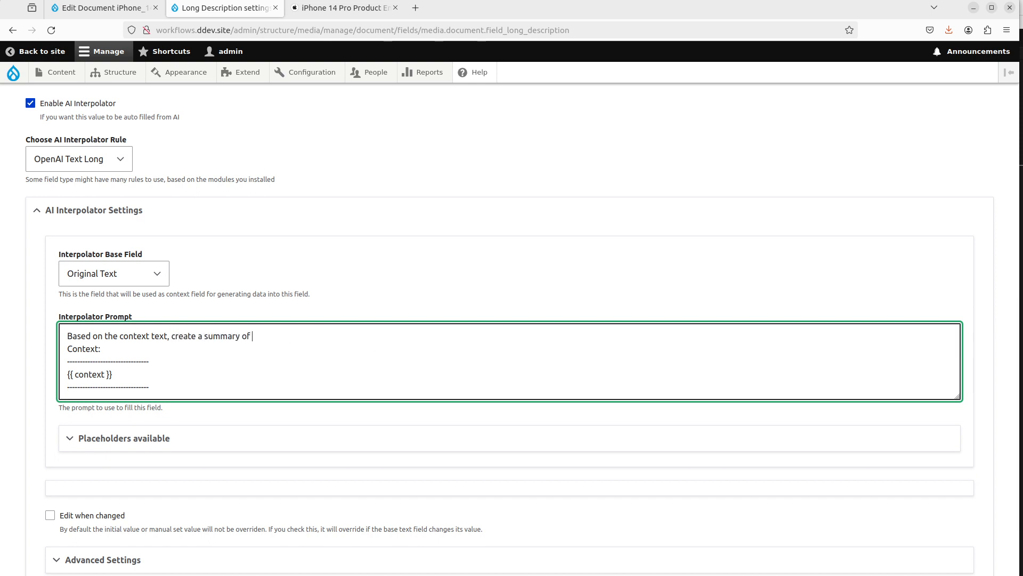
text( up to 16 sentences in one paragraph.)
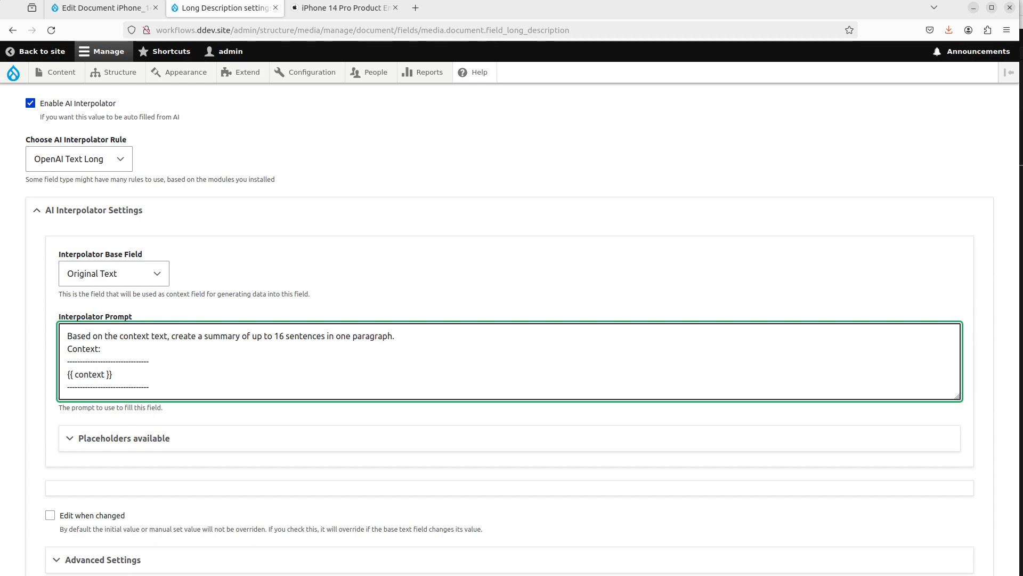
key(Return)
scroll(246, 427, down, 3)
click(74, 512)
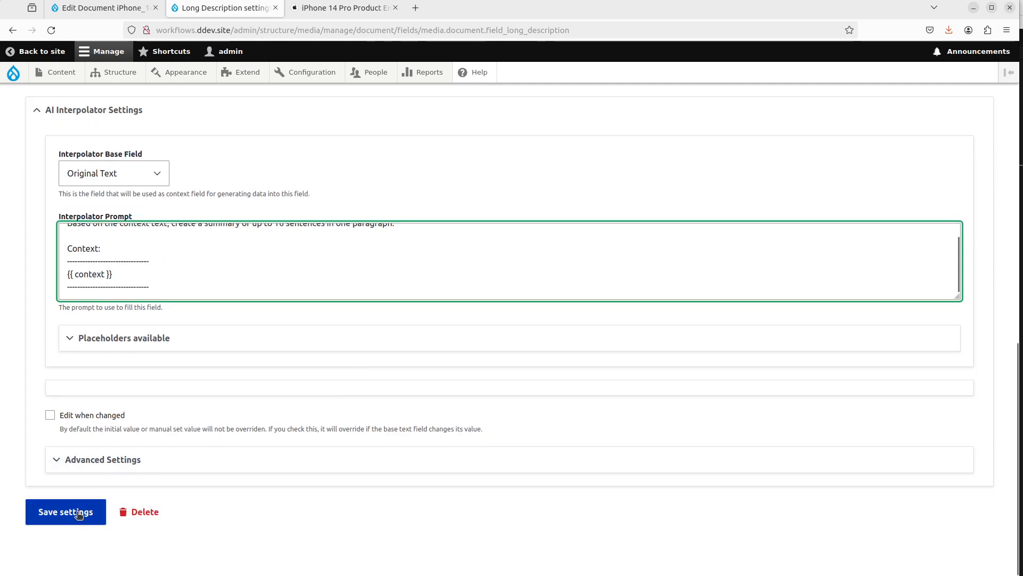
Step: Return to the media edit form and remove all remaining search word entries
key(ctrl+Page_Up)
scroll(509, 376, down, 5)
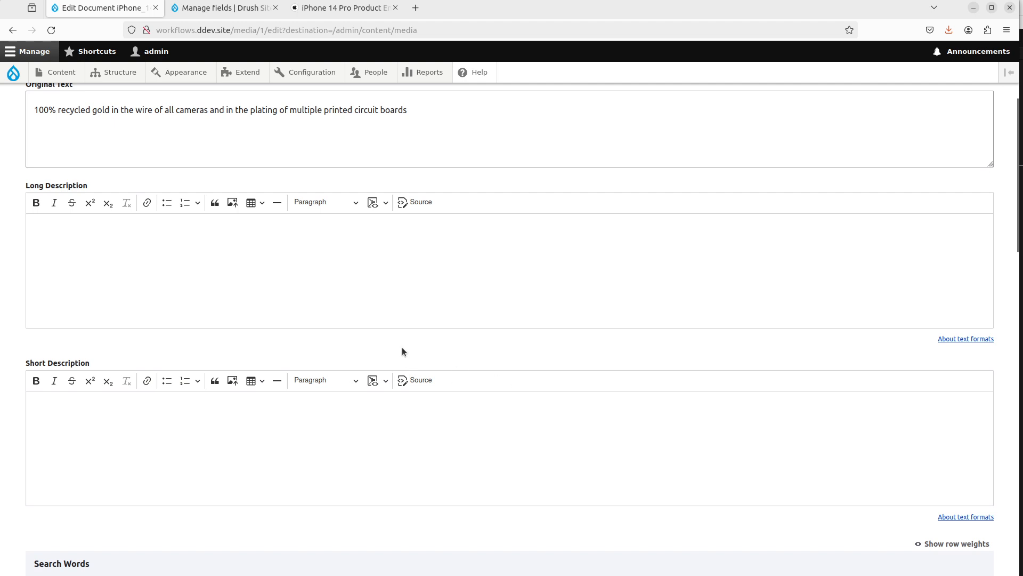
scroll(402, 347, down, 3)
click(874, 492)
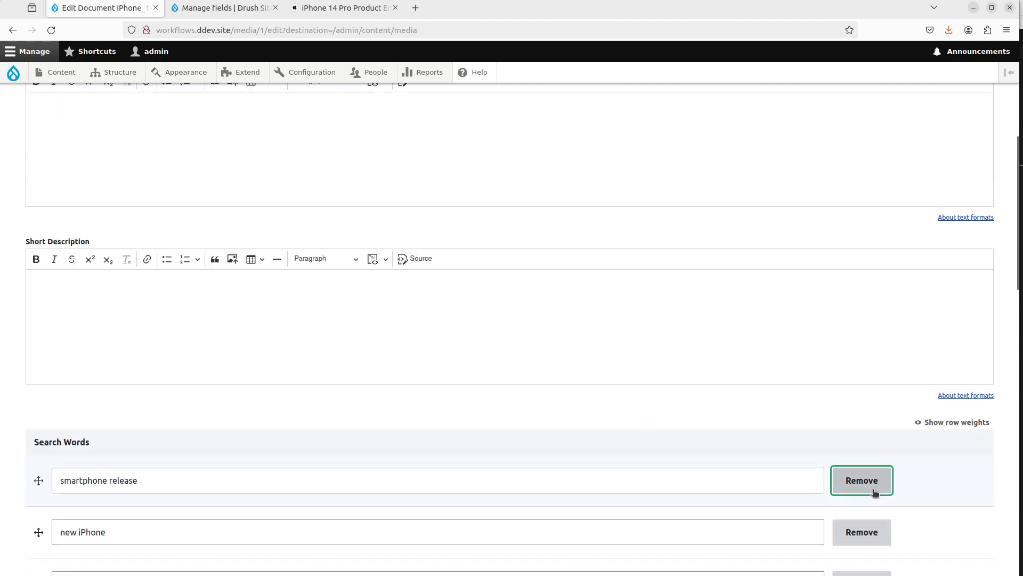
scroll(848, 400, down, 5)
click(847, 307)
click(849, 308)
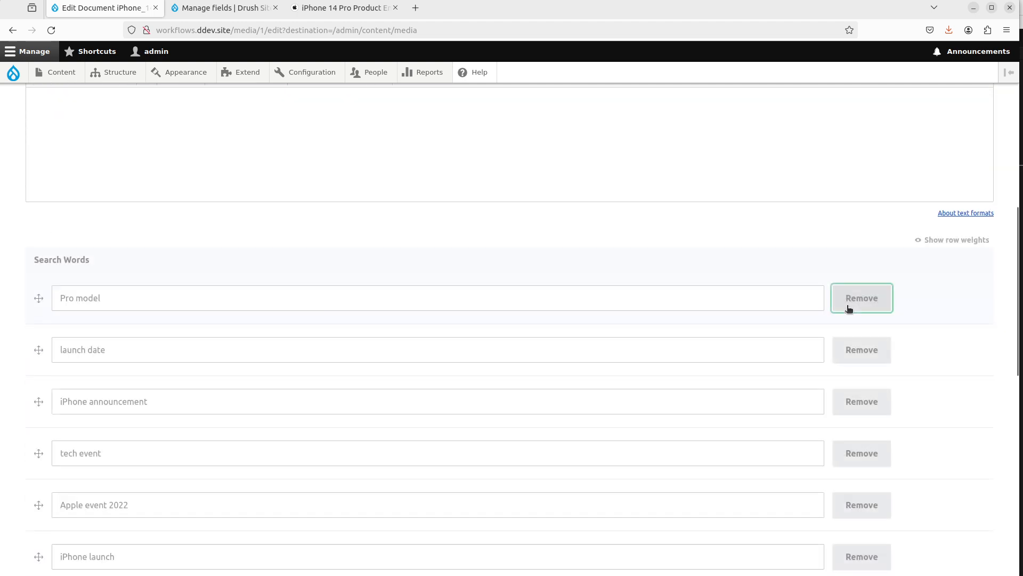
click(848, 309)
click(849, 309)
click(848, 308)
click(849, 309)
click(849, 309)
click(848, 309)
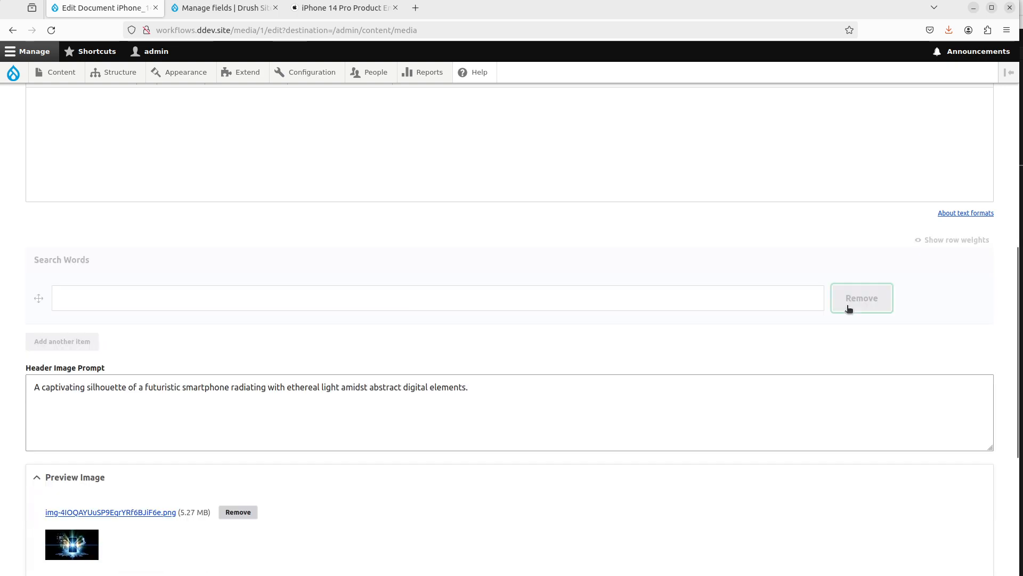
Step: Clear the Header Image Prompt, remove the preview image file, and save the media item
click(386, 386)
key(ctrl+a)
key(BackSpace)
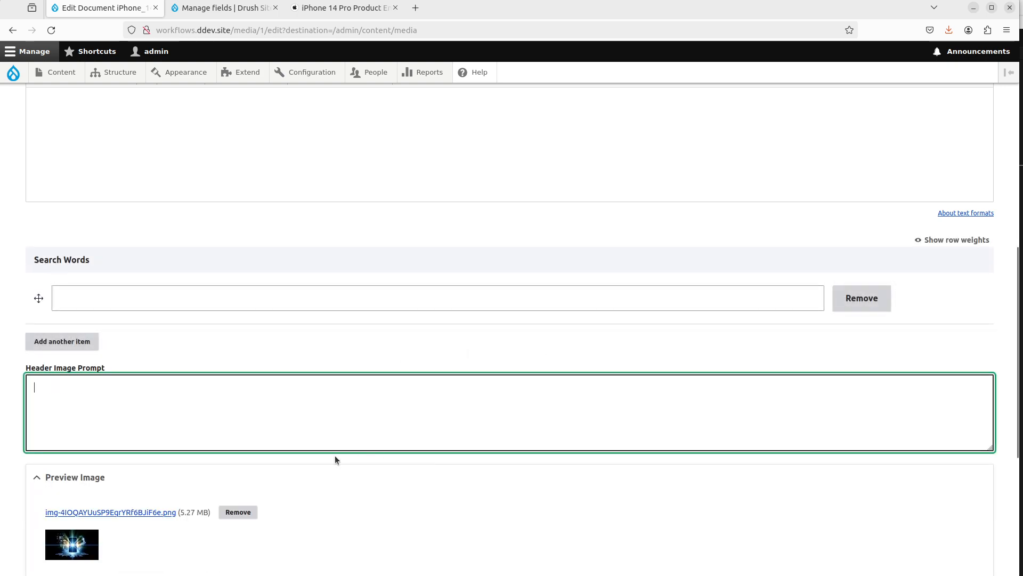
click(255, 512)
scroll(343, 383, down, 6)
click(70, 513)
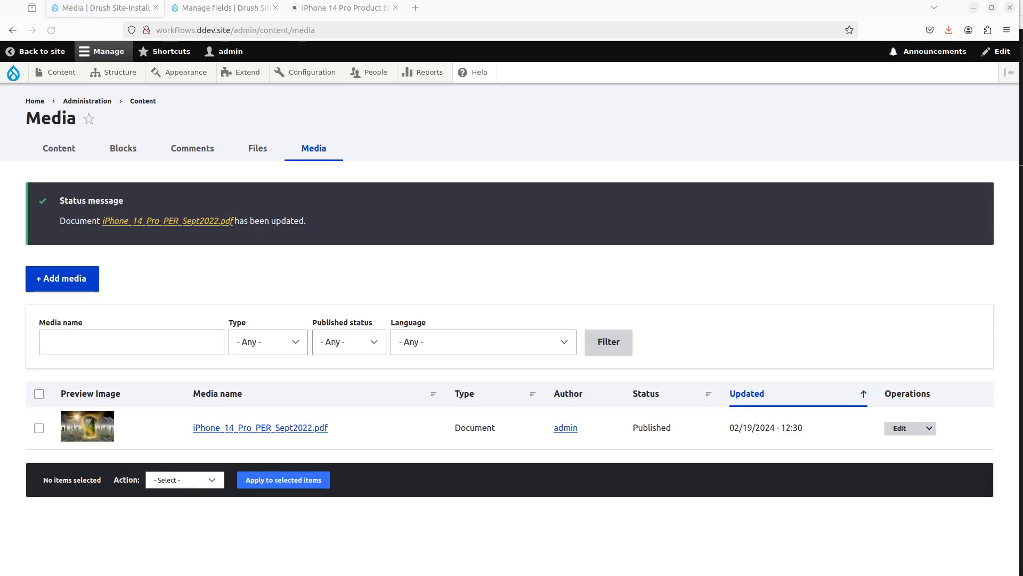
Step: Open the document media item and review its regenerated long description, short description and search words
click(900, 428)
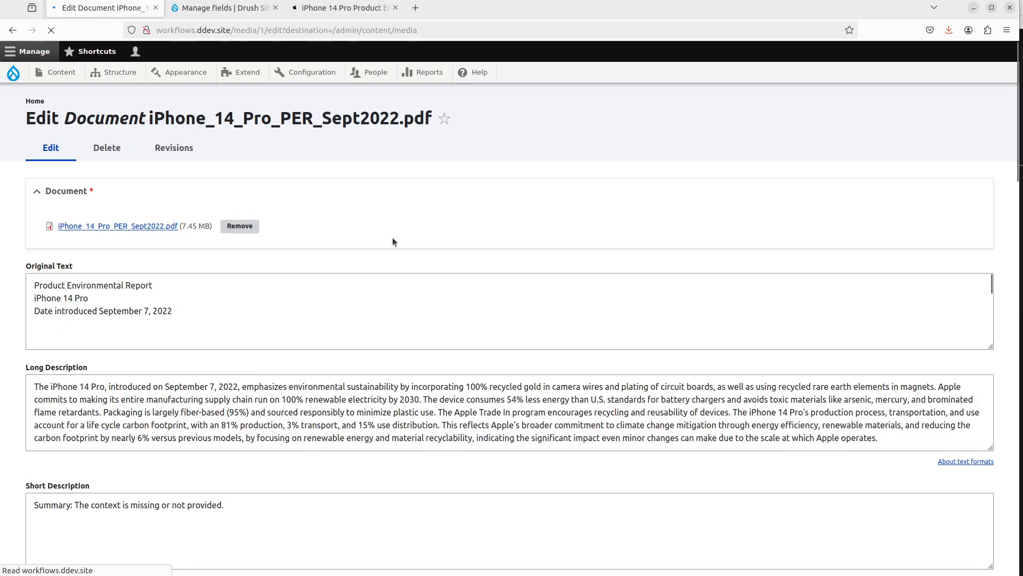
scroll(307, 277, down, 3)
scroll(307, 277, down, 2)
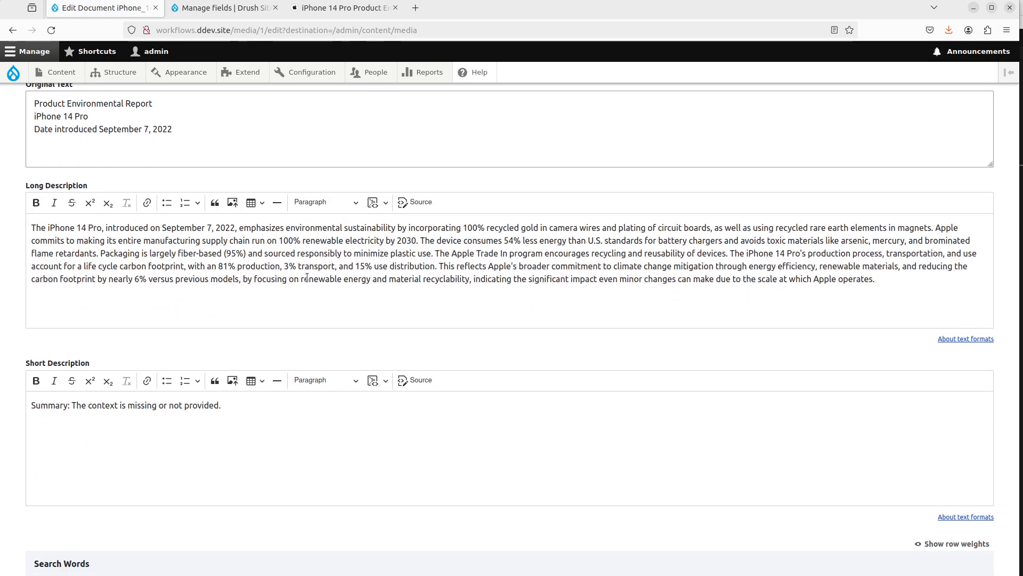
scroll(307, 278, down, 5)
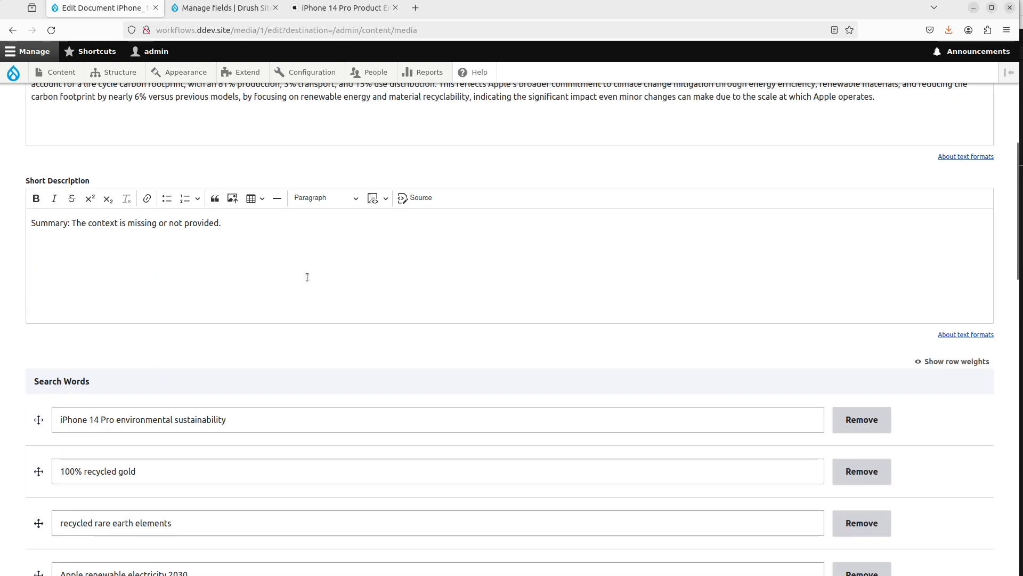
Step: Correct the Short Description field's interpolator prompt placeholder to '{{ context }}' and save the field settings
scroll(307, 278, up, 2)
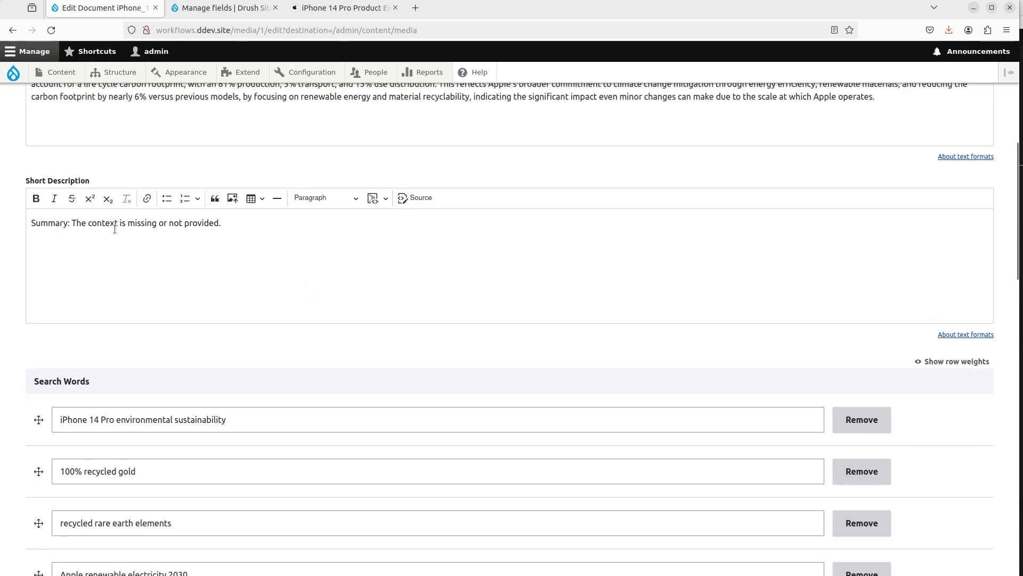
scroll(109, 296, up, 2)
key(ctrl+Page_Down)
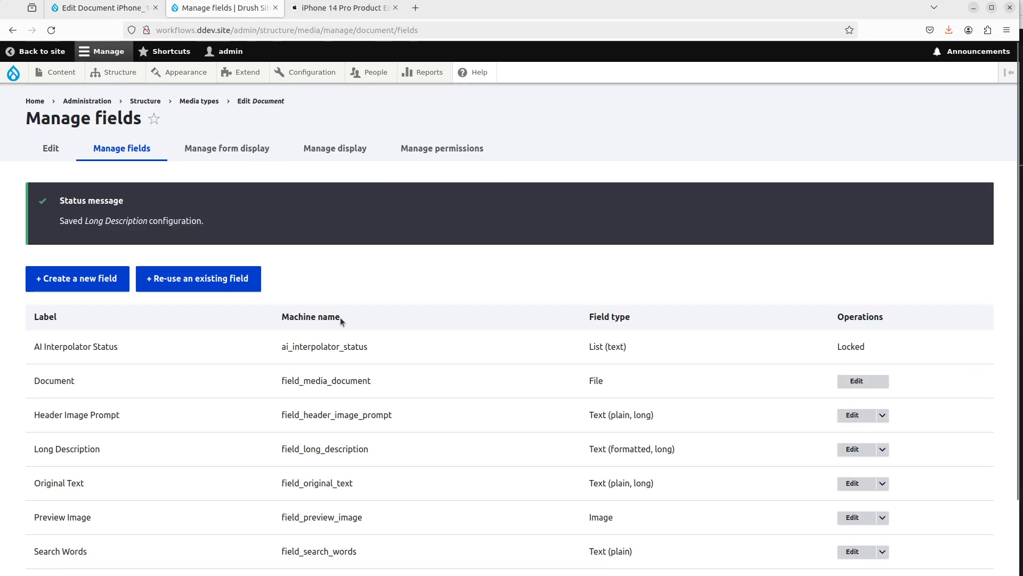
scroll(340, 318, down, 5)
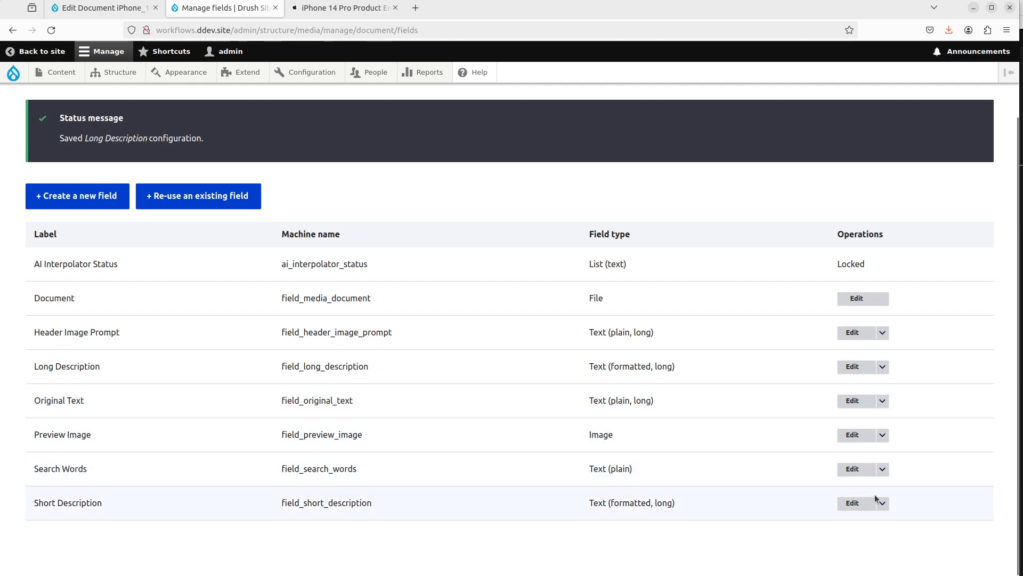
click(836, 504)
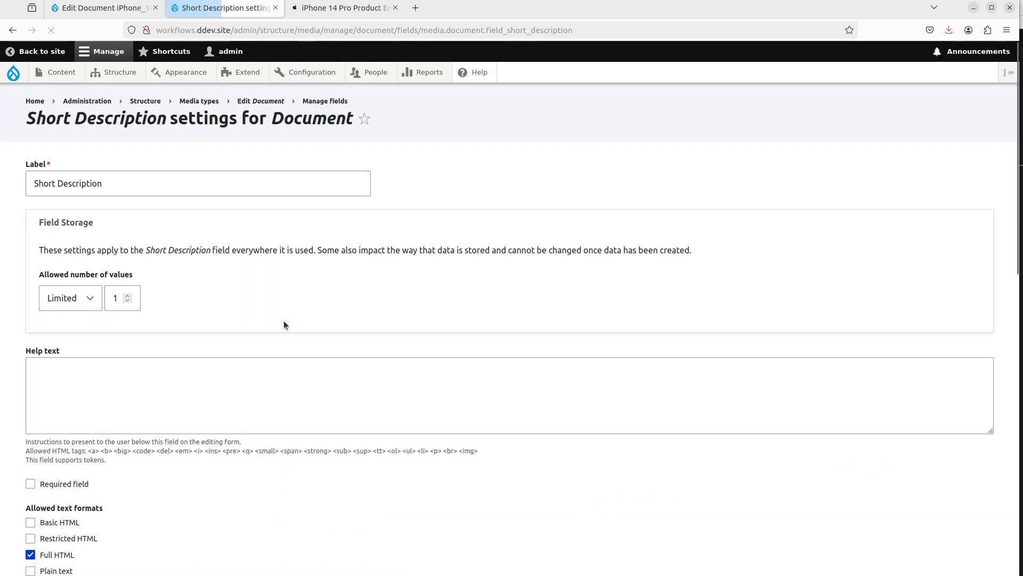
scroll(284, 321, down, 5)
scroll(211, 301, down, 6)
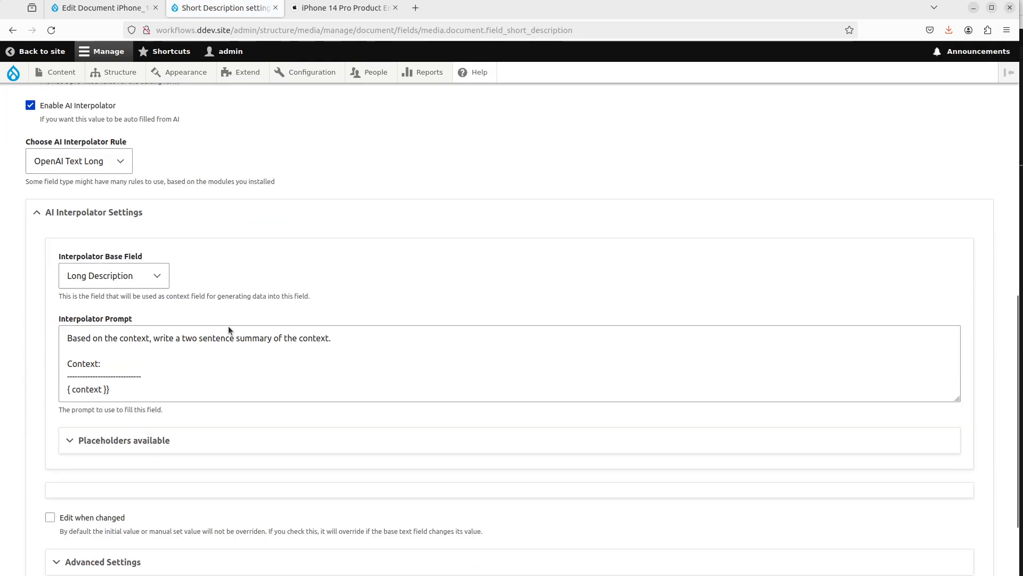
scroll(321, 342, down, 1)
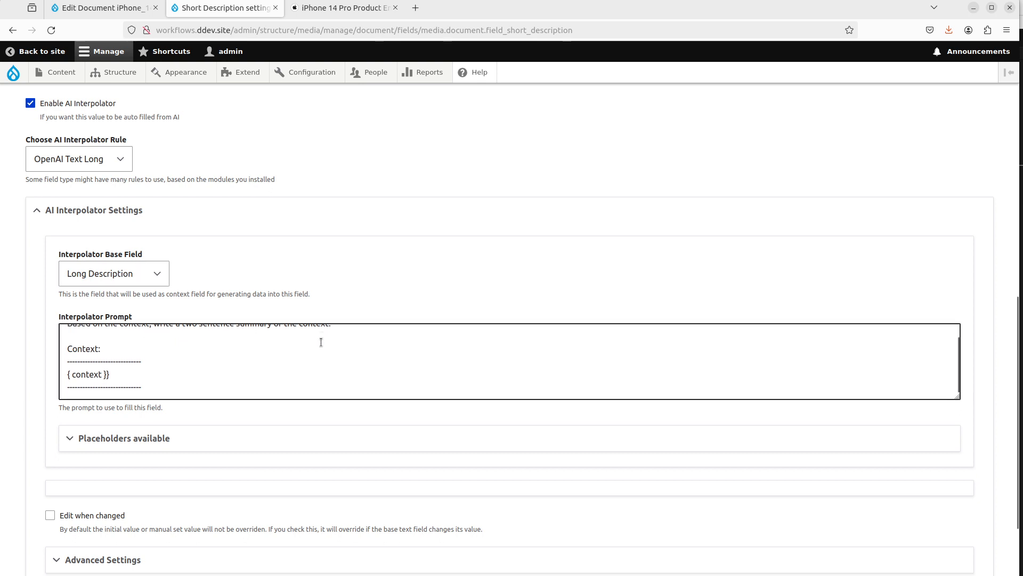
scroll(321, 343, up, 1)
scroll(224, 464, down, 1)
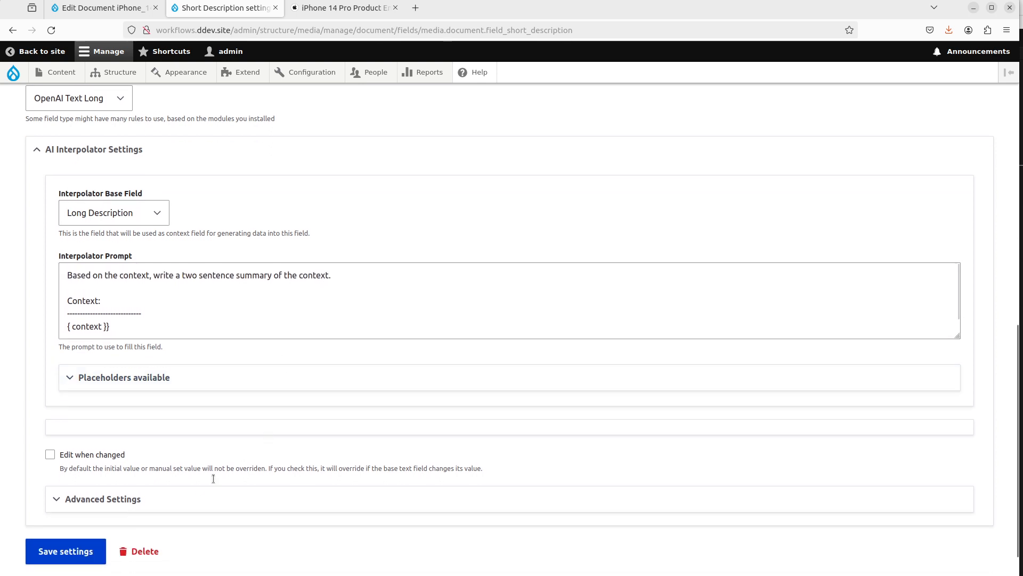
scroll(181, 480, down, 1)
click(173, 465)
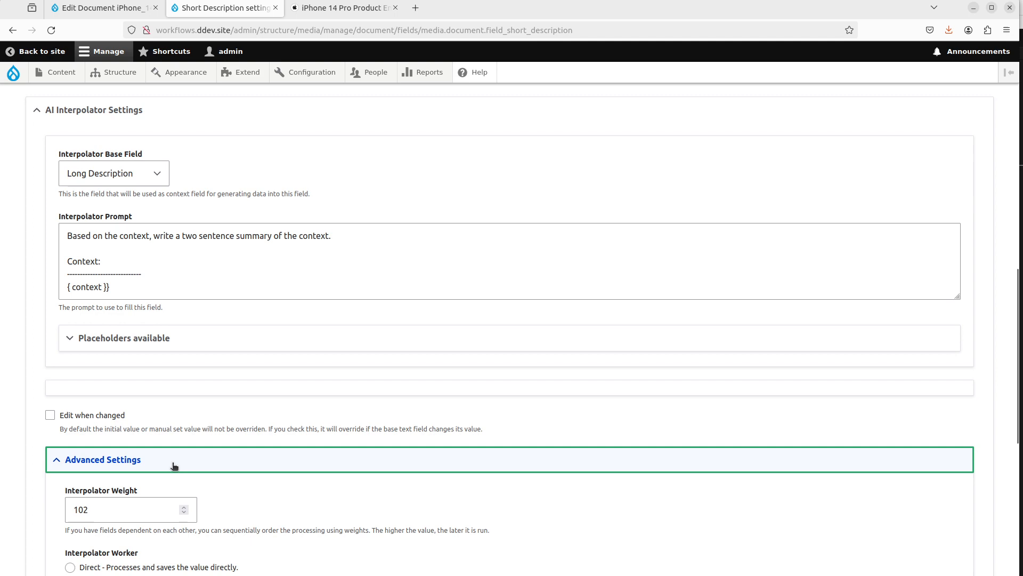
click(72, 287)
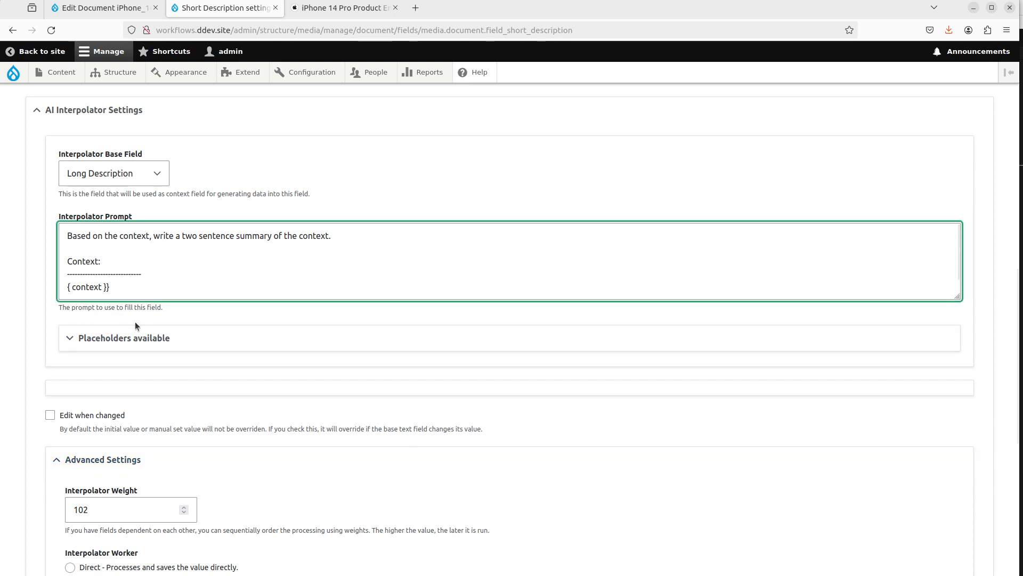
text({)
scroll(160, 480, down, 7)
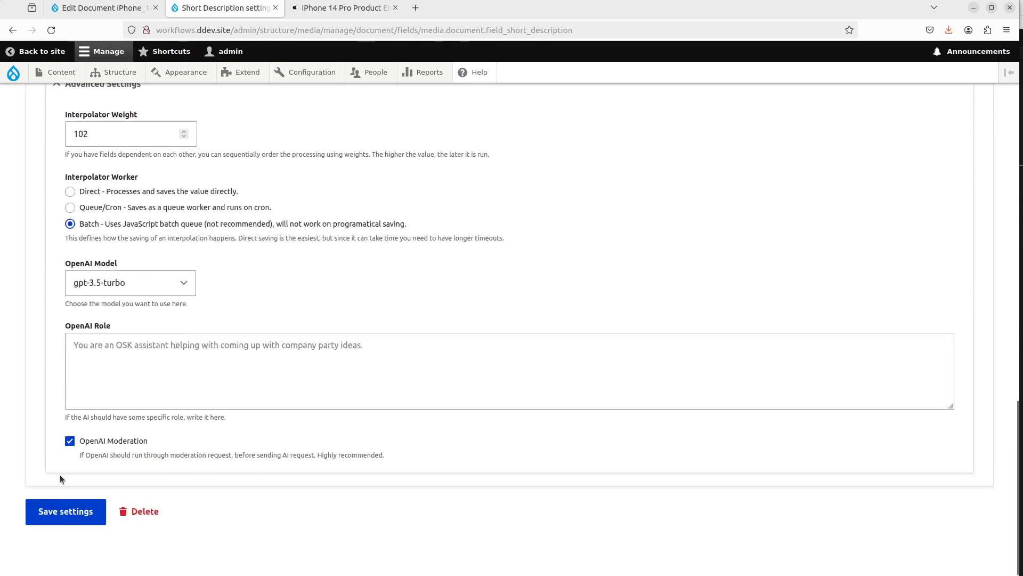
click(53, 510)
Step: Clear the Short Description text on the document media item and save the media item
click(82, 9)
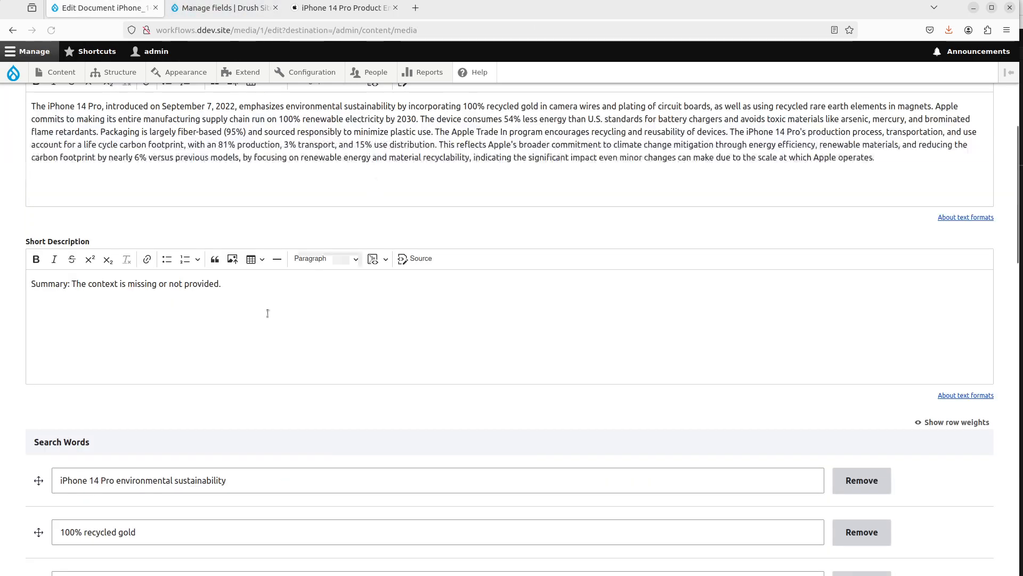
click(242, 299)
key(ctrl+a)
key(BackSpace)
scroll(277, 320, down, 10)
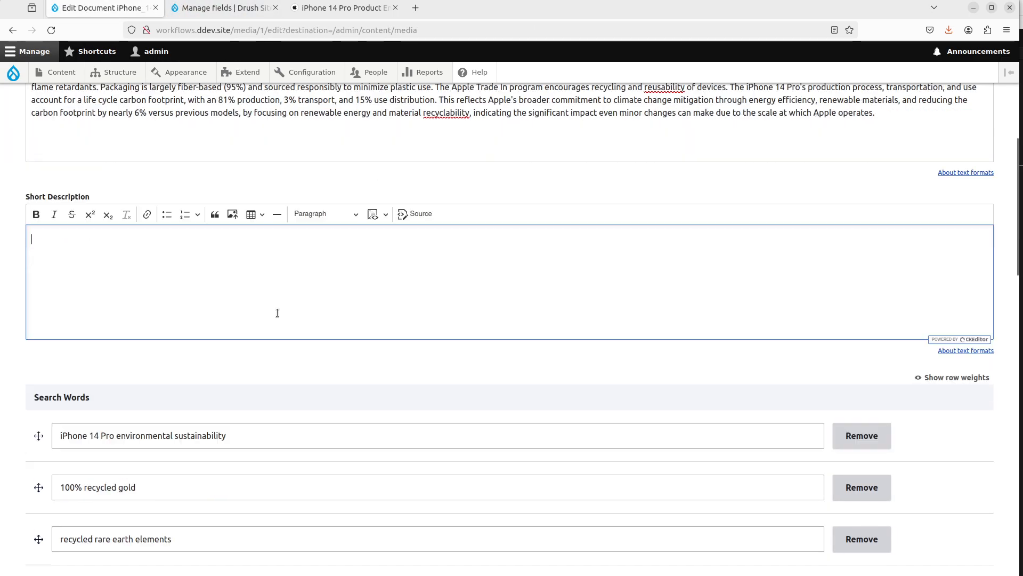
scroll(211, 297, down, 3)
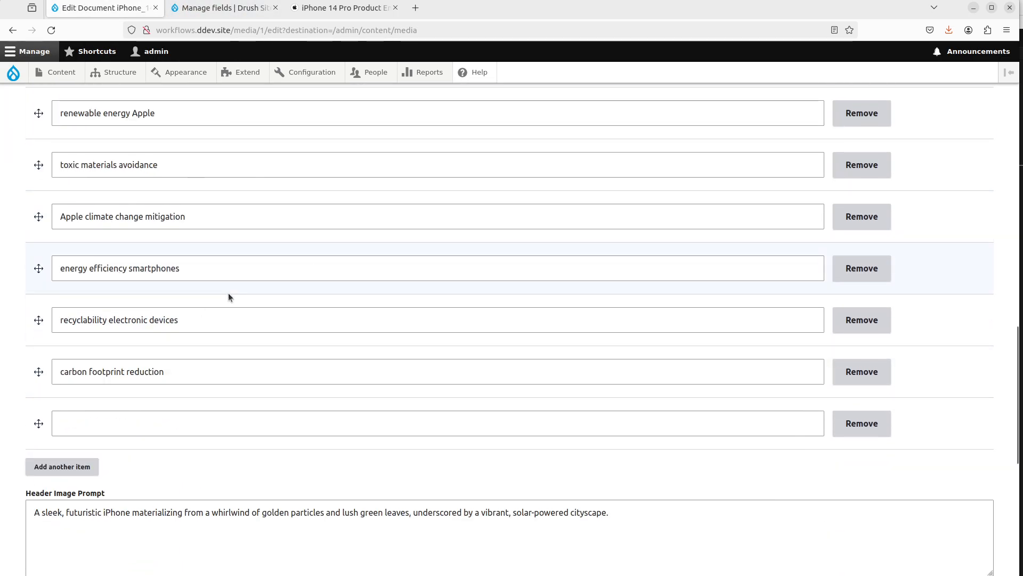
scroll(228, 293, down, 3)
scroll(223, 311, down, 2)
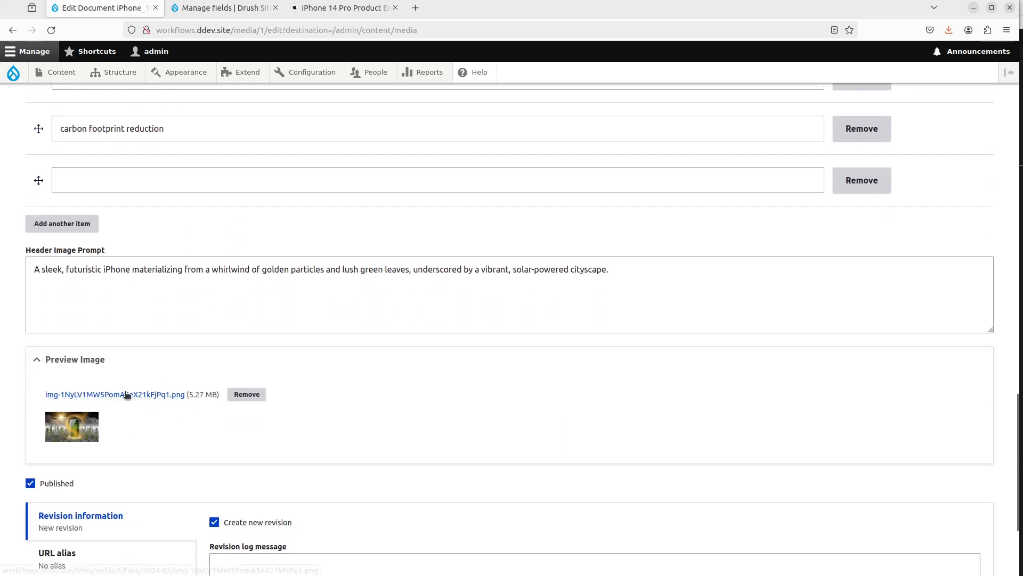
scroll(38, 533, down, 3)
click(46, 512)
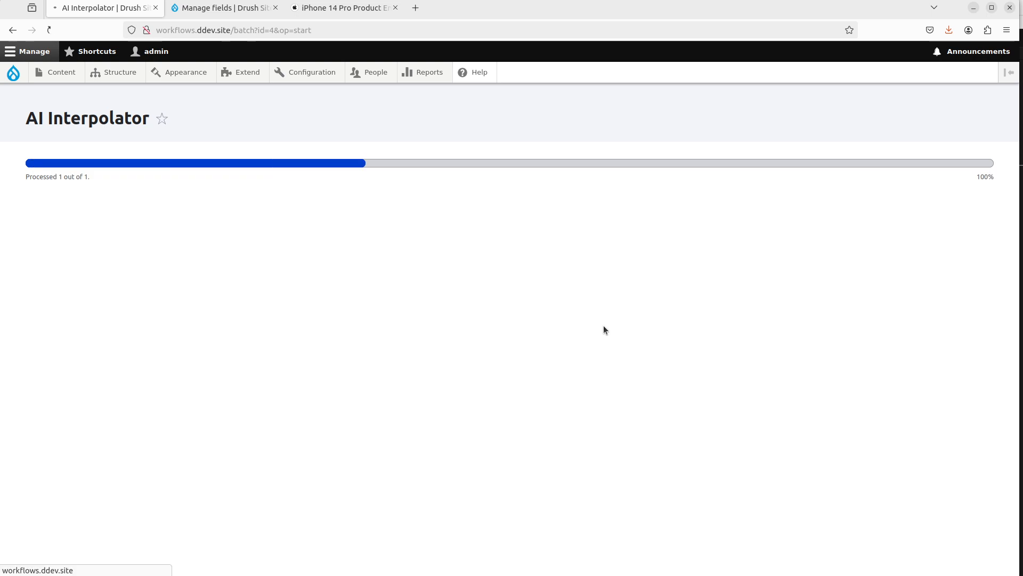
Step: Reopen the media item, inspect its regenerated Short Description, clear it again and save
click(900, 428)
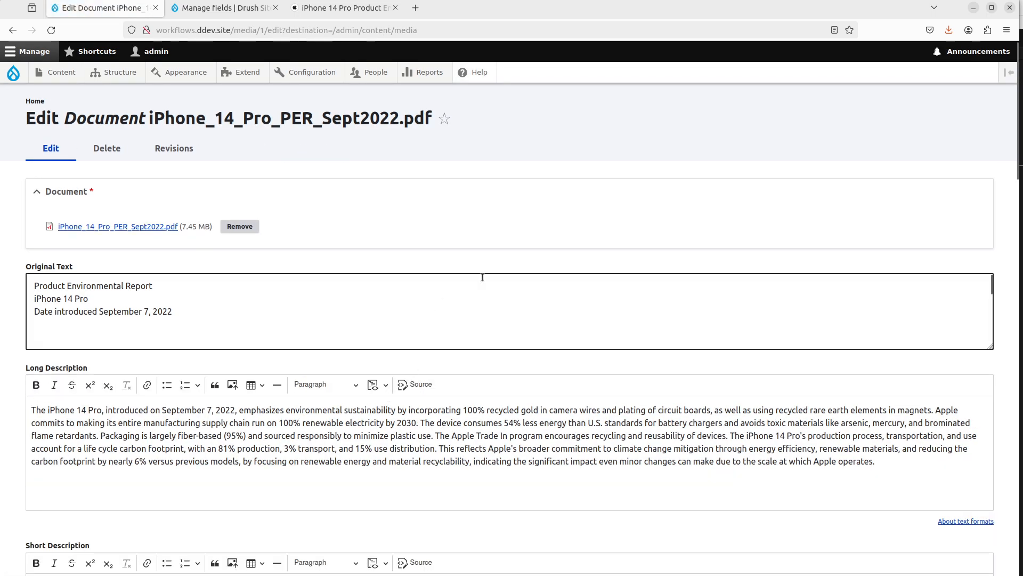
scroll(480, 279, down, 5)
scroll(440, 348, down, 6)
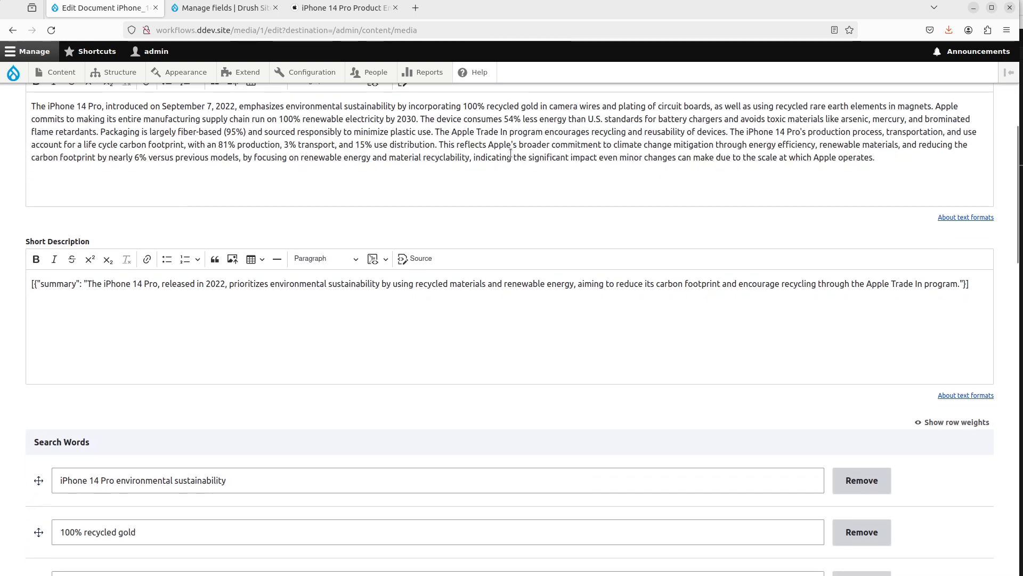
click(511, 302)
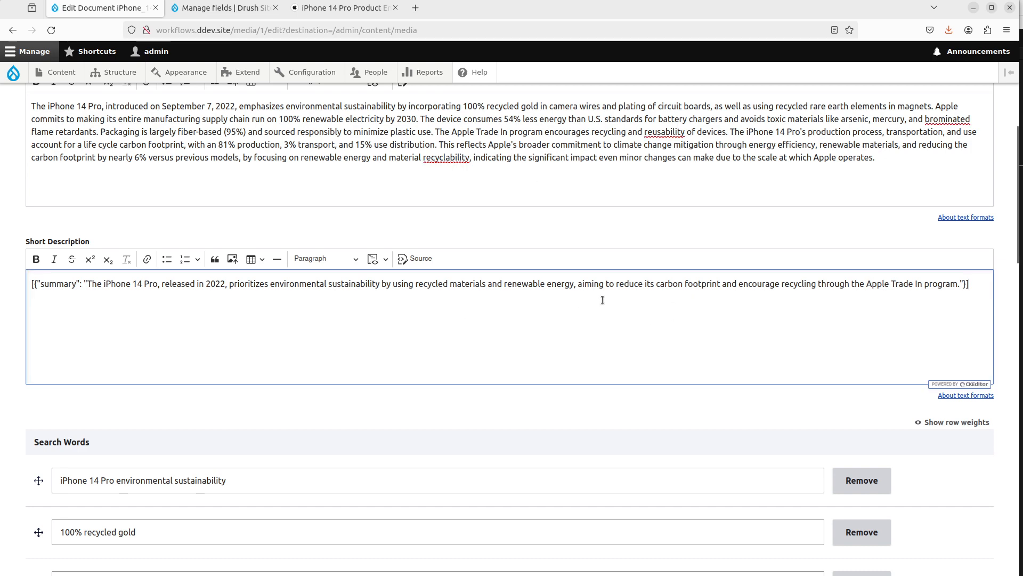
scroll(426, 365, down, 2)
scroll(123, 320, up, 2)
drag(40, 284, 77, 286)
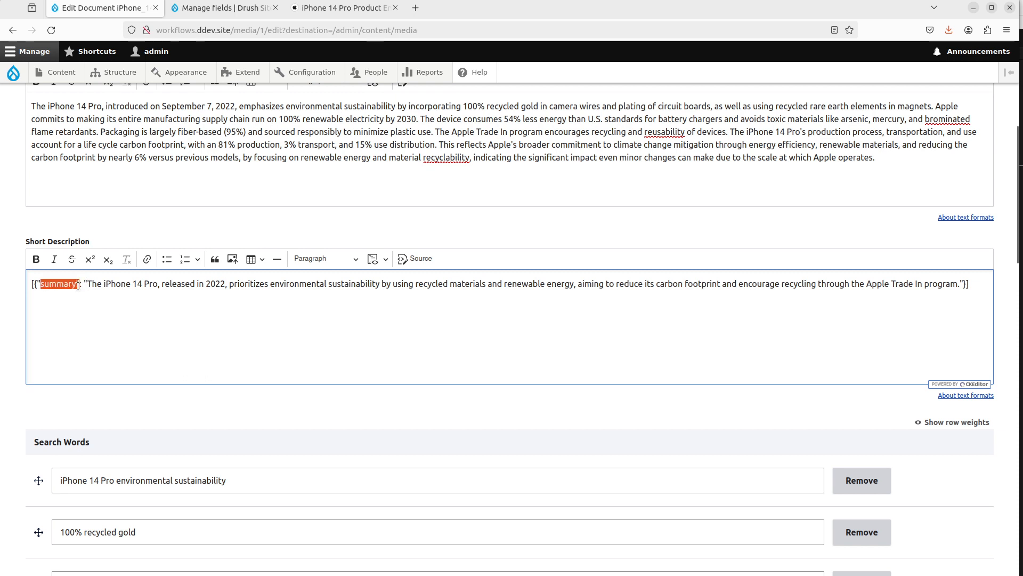
click(160, 359)
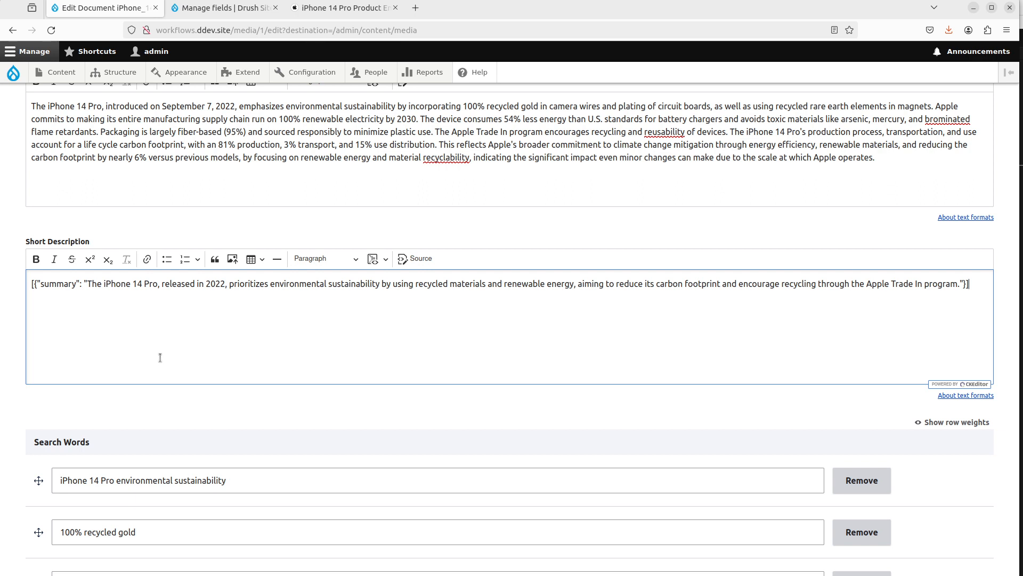
key(ctrl+a)
key(BackSpace)
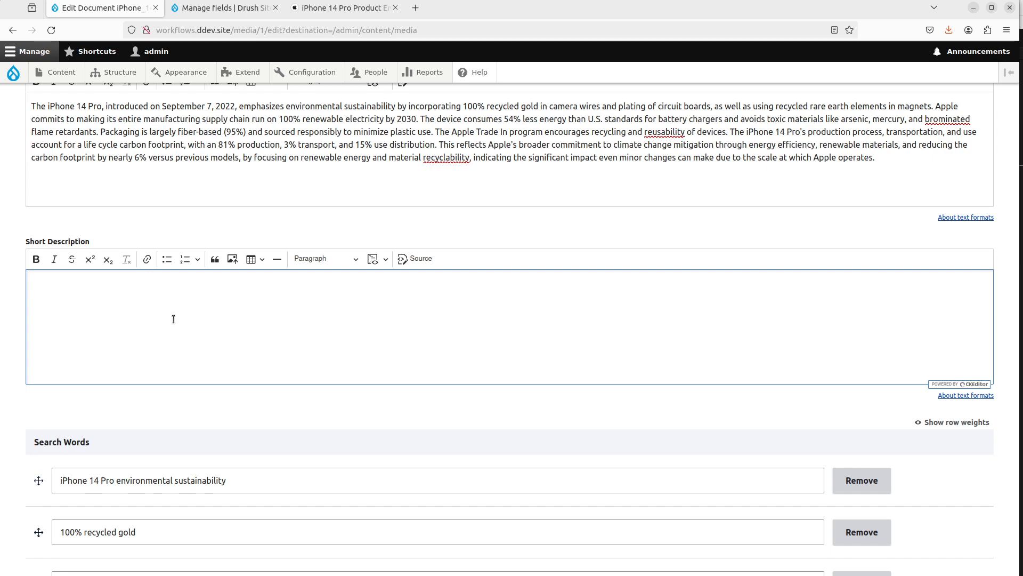
scroll(173, 319, down, 20)
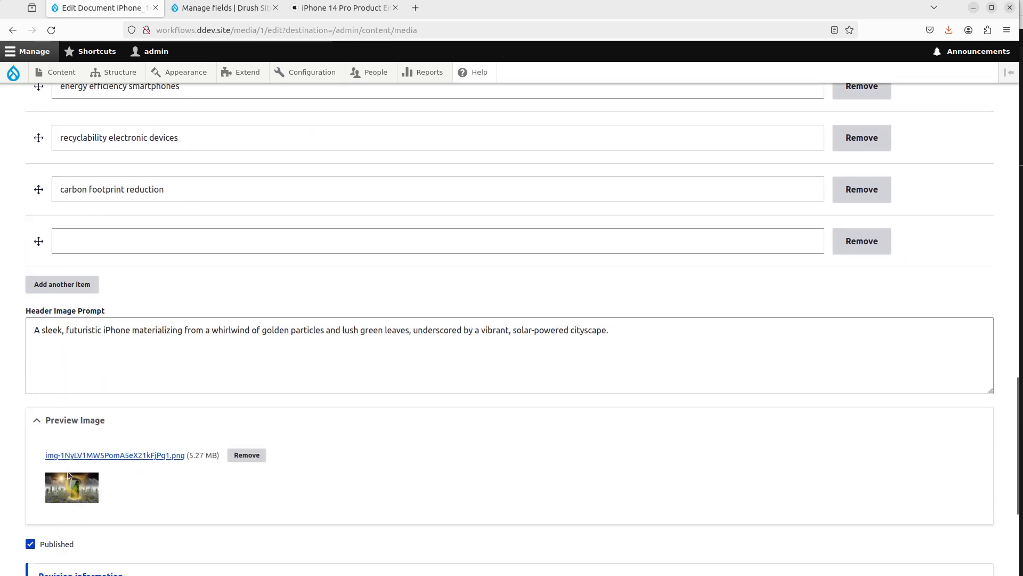
click(47, 550)
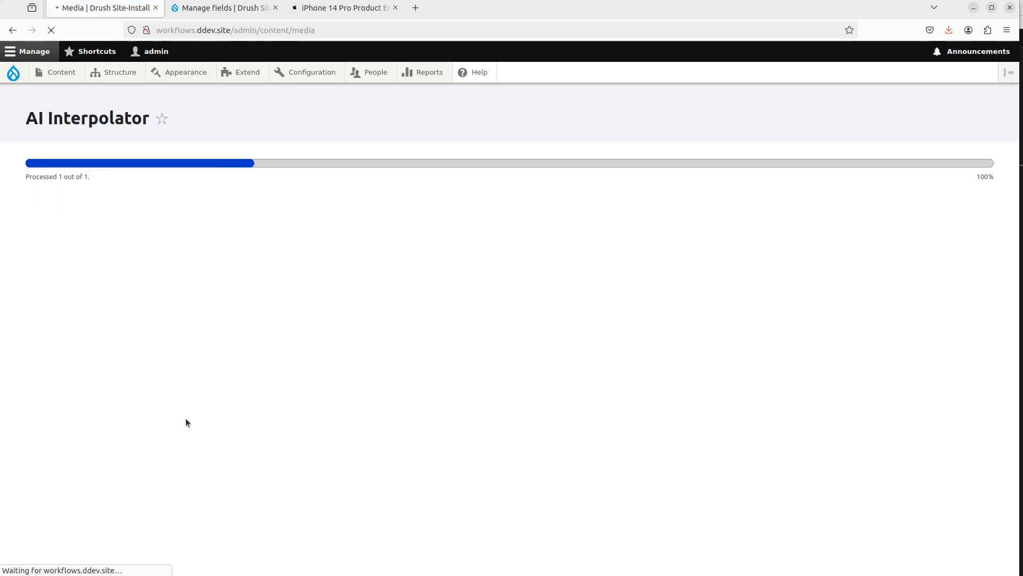
Step: Open the media item for editing once more, empty the Short Description field and save it
click(899, 428)
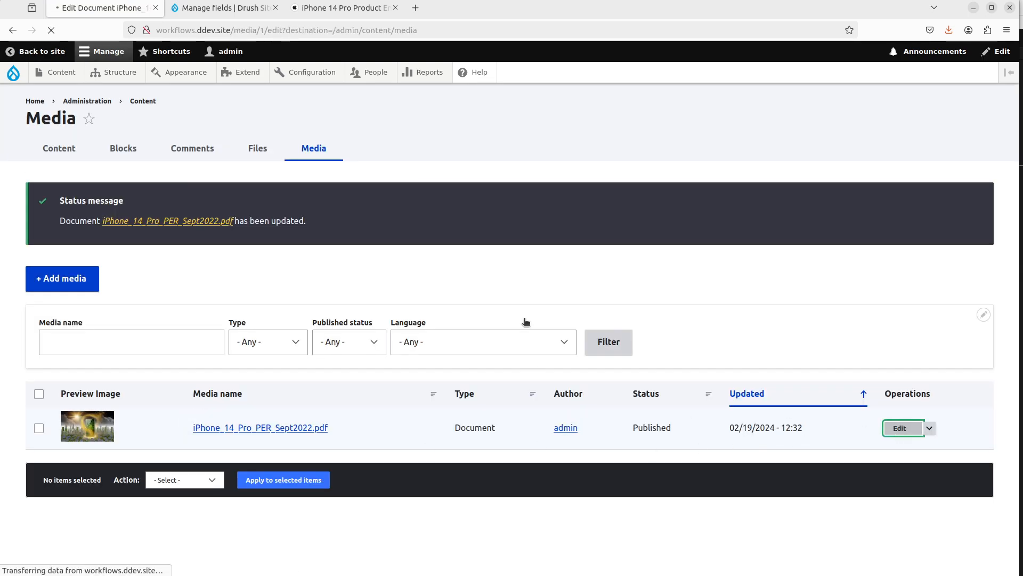
scroll(160, 454, down, 4)
click(168, 449)
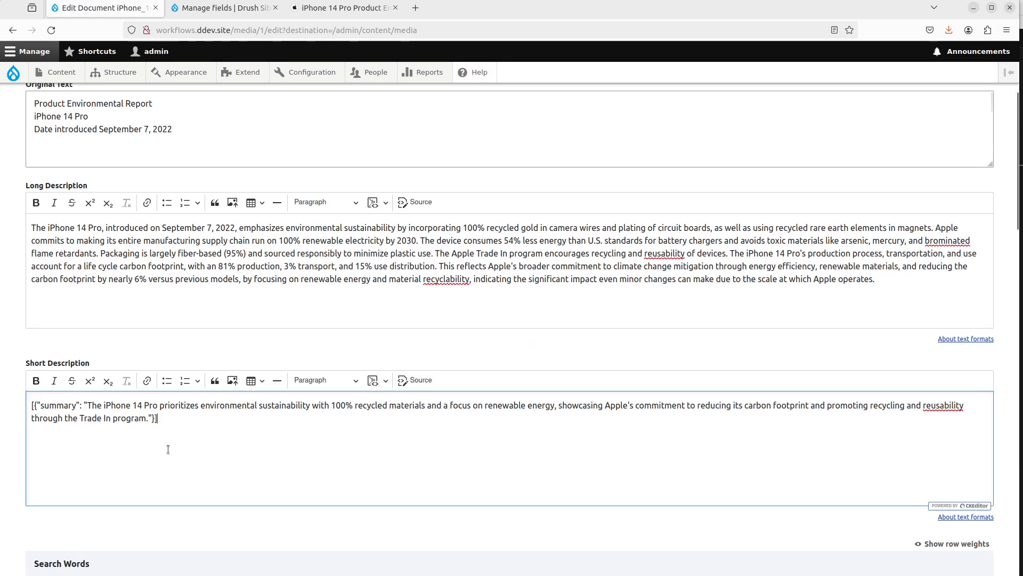
key(ctrl+a)
key(Delete)
scroll(168, 449, down, 20)
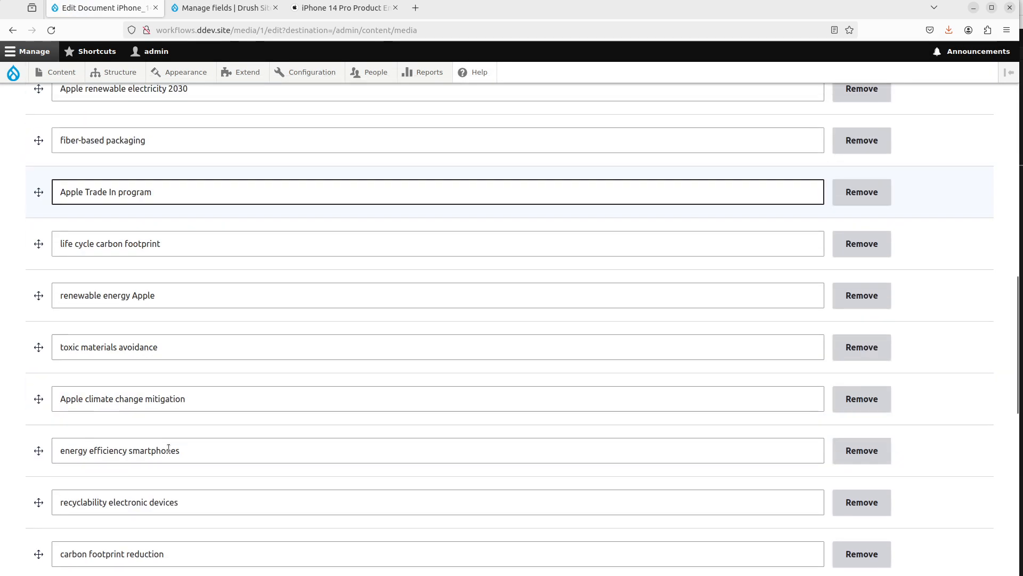
scroll(43, 537, down, 5)
click(46, 549)
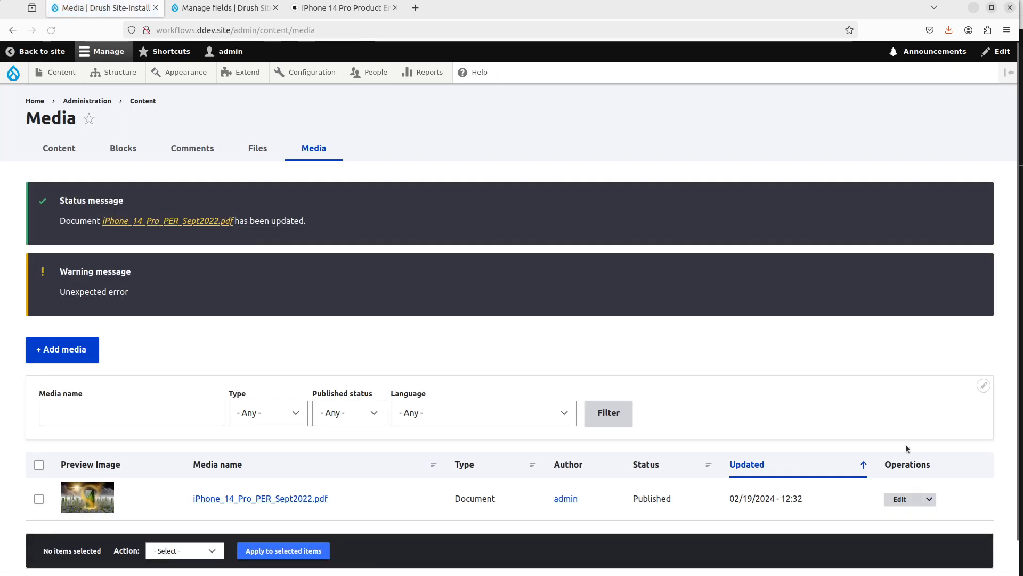
Step: Resave the media item with an empty Short Description and reopen it for editing
click(900, 499)
scroll(429, 357, down, 10)
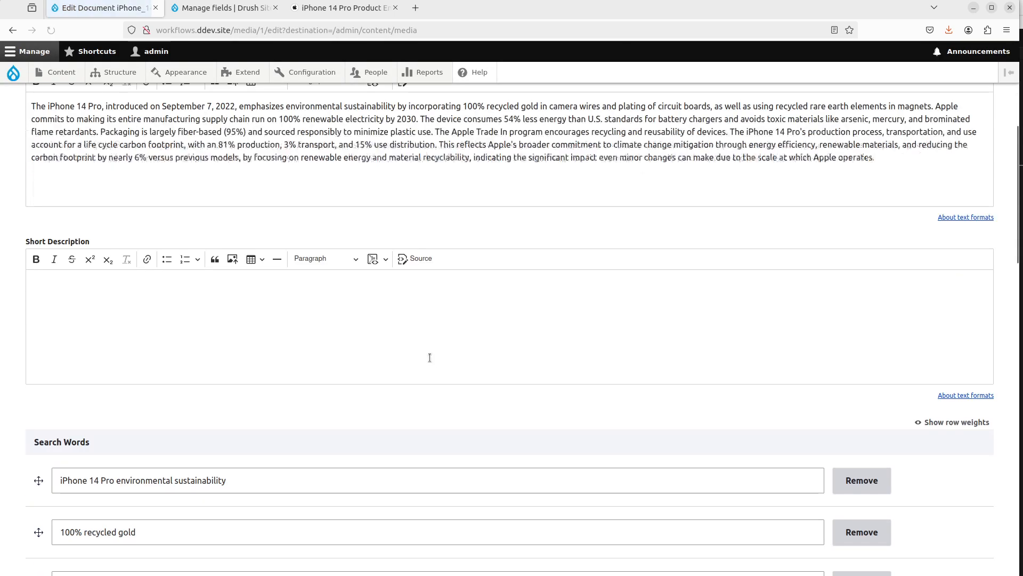
scroll(267, 399, up, 3)
click(264, 405)
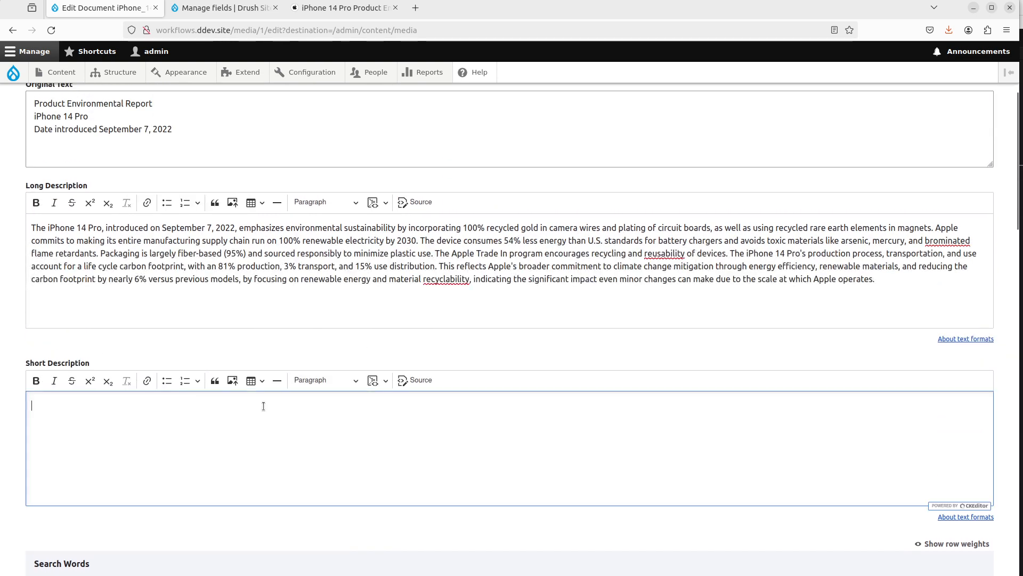
scroll(146, 442, down, 5)
scroll(146, 442, down, 15)
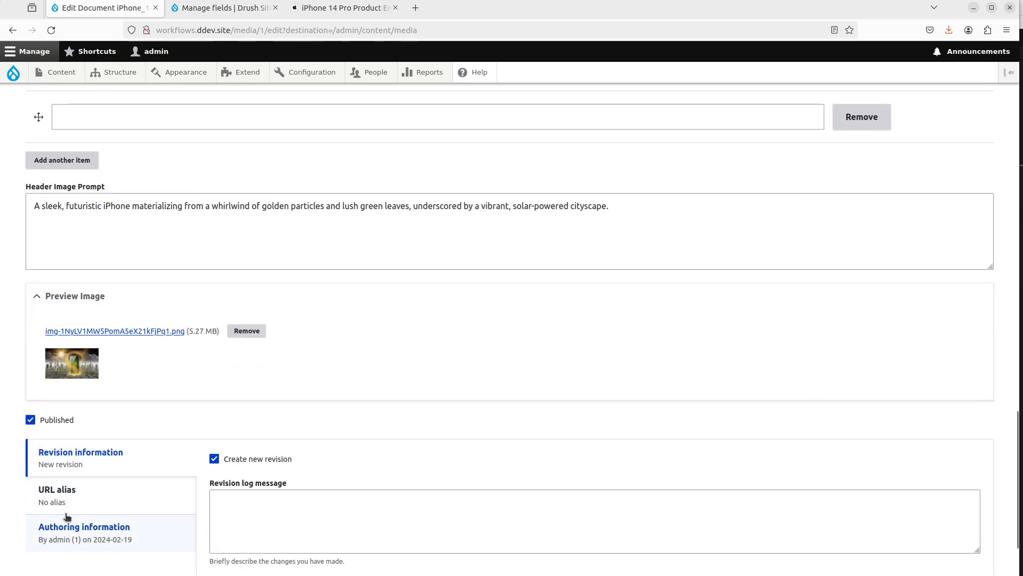
click(50, 510)
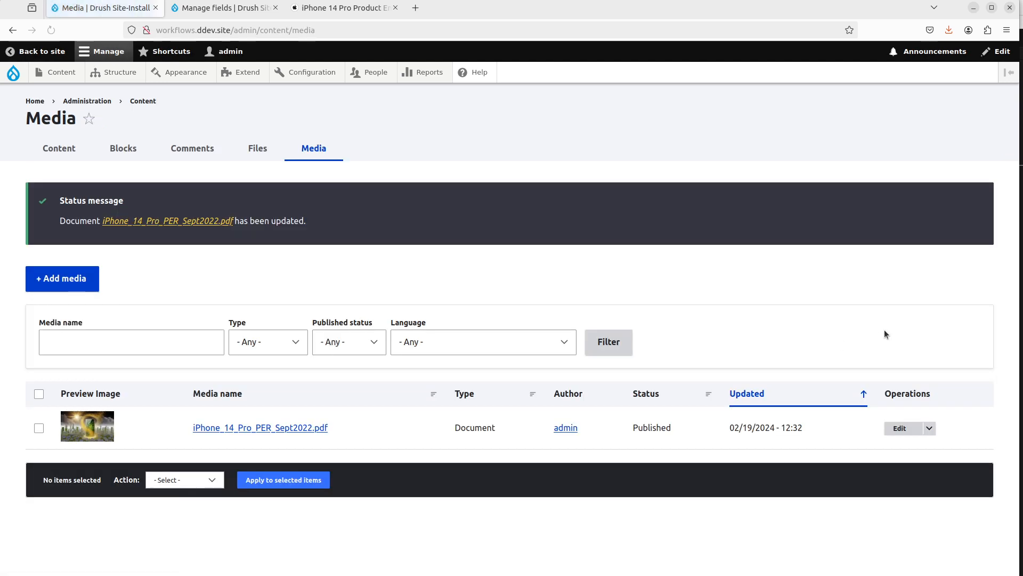
click(885, 427)
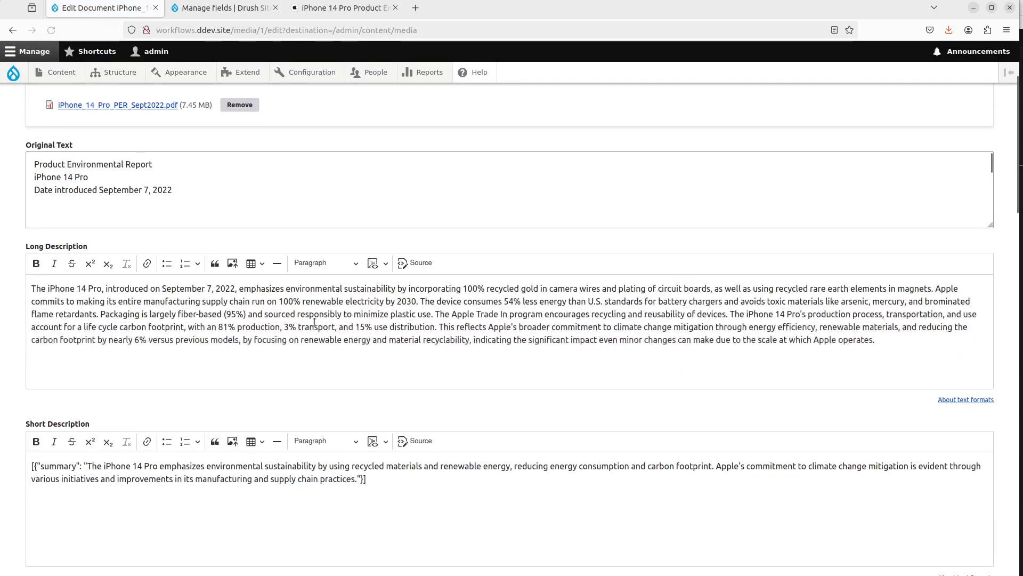
Step: In the Document media type's Short Description field settings, switch the AI Interpolator OpenAI model to gpt-4 and save
click(250, 8)
scroll(357, 378, down, 1)
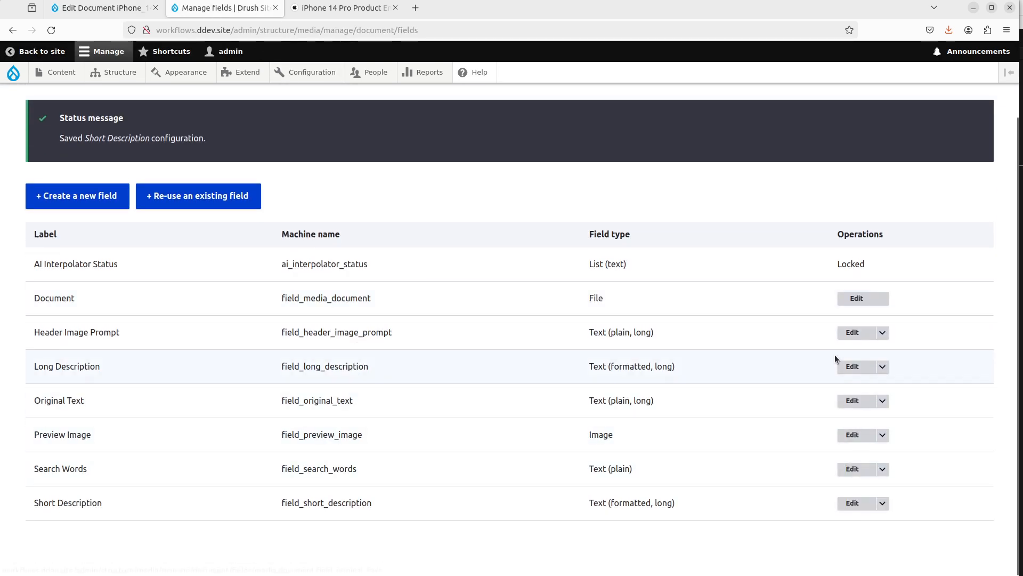
click(852, 504)
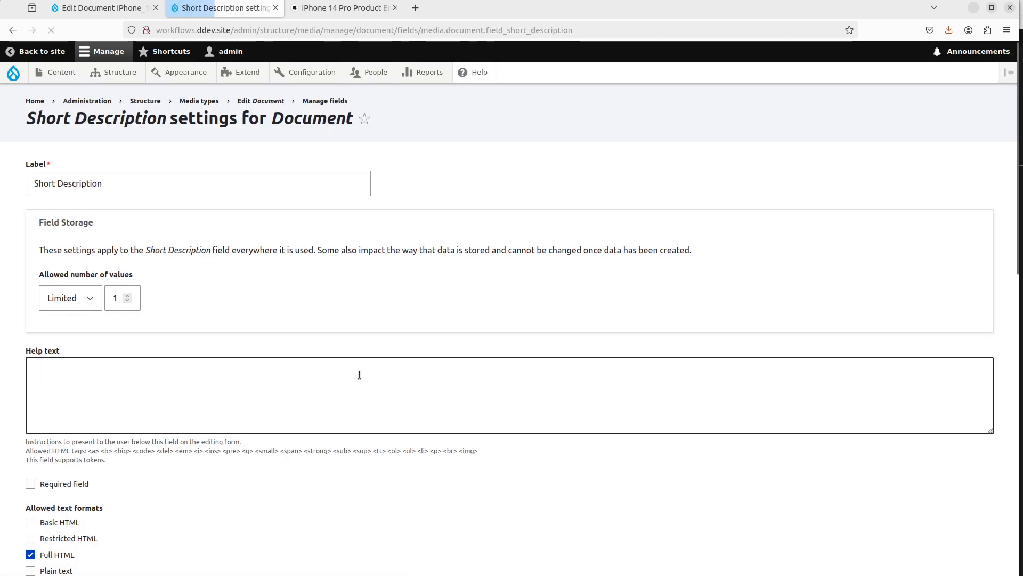
scroll(359, 309, down, 7)
scroll(240, 400, down, 1)
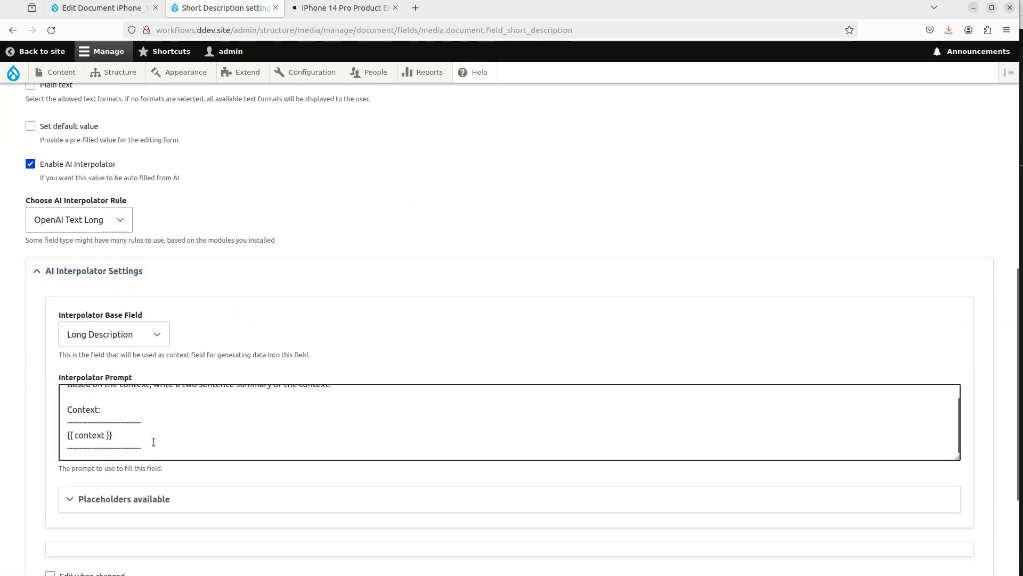
scroll(240, 397, down, 3)
click(141, 459)
scroll(142, 434, down, 4)
click(134, 415)
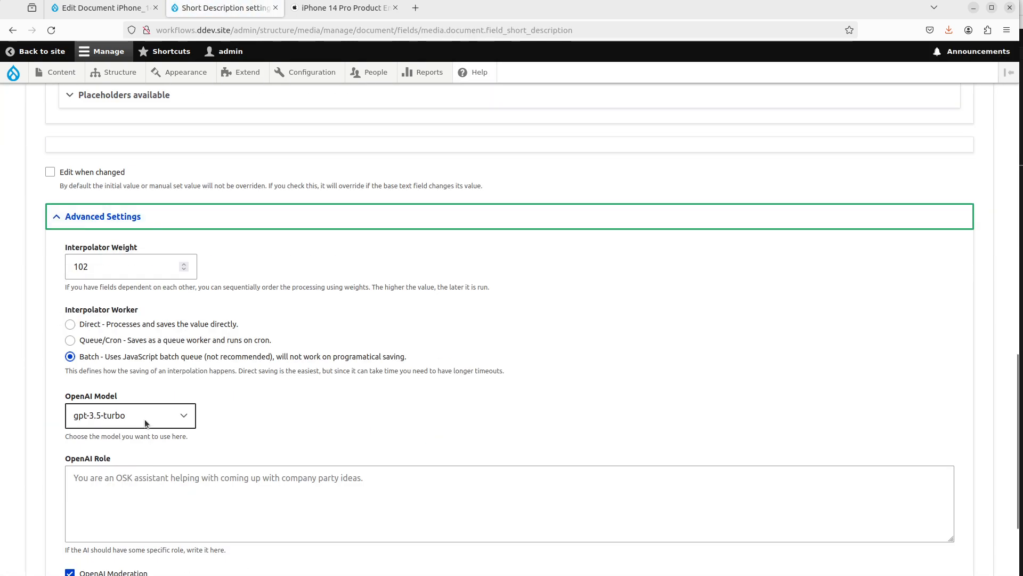
click(133, 364)
scroll(133, 364, down, 3)
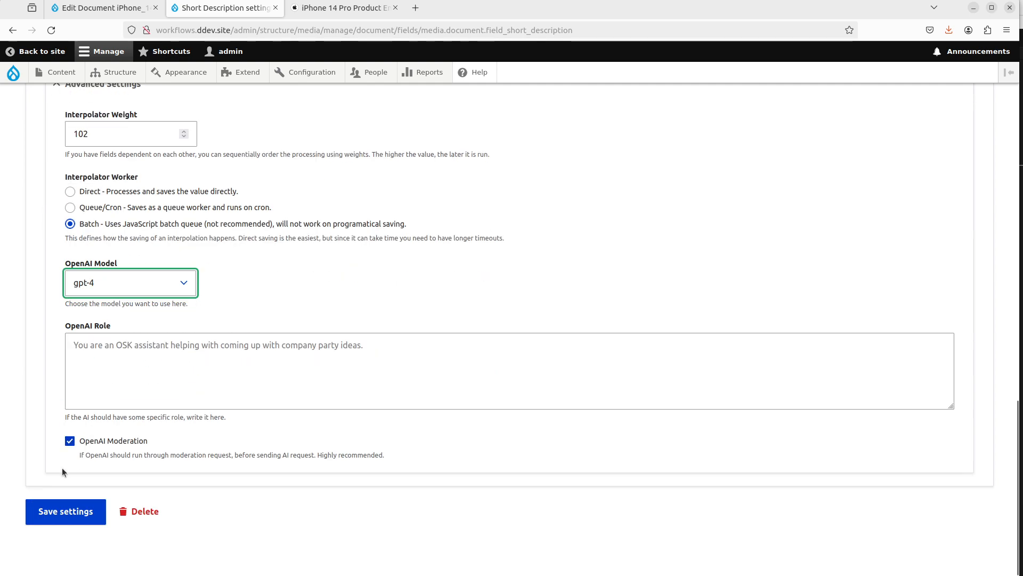
click(45, 511)
Step: Back on the media item edit form, clear the Short Description text and save the media item
click(101, 7)
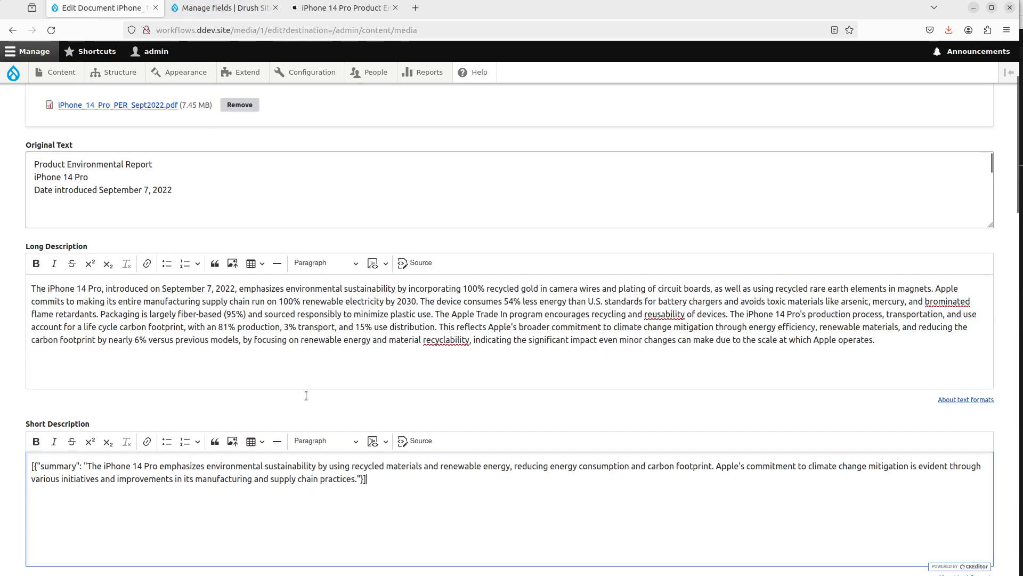
click(276, 481)
key(ctrl+a)
key(BackSpace)
scroll(276, 481, down, 10)
click(46, 509)
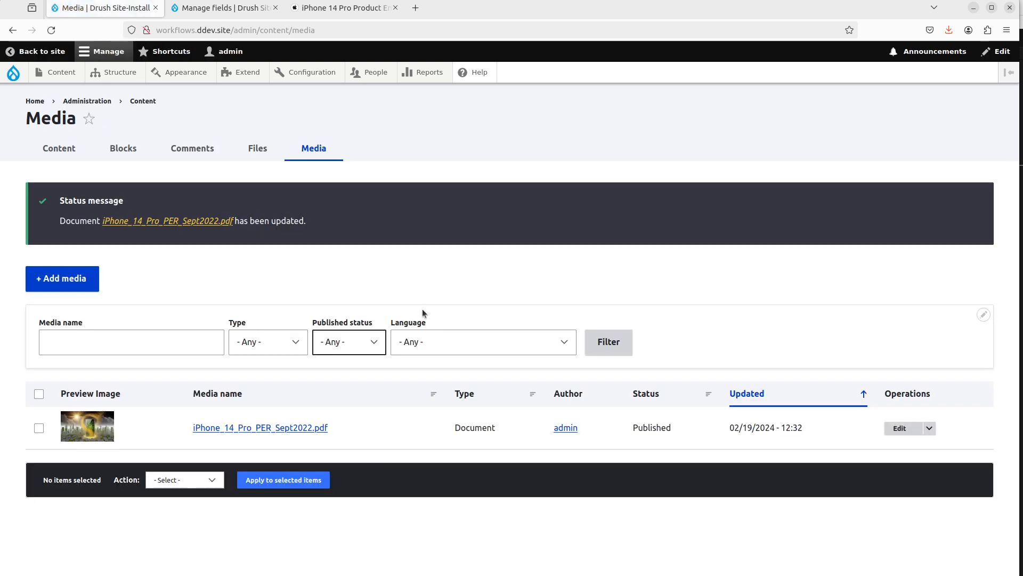
Step: Reopen the media item for editing and review the regenerated Short Description
click(889, 428)
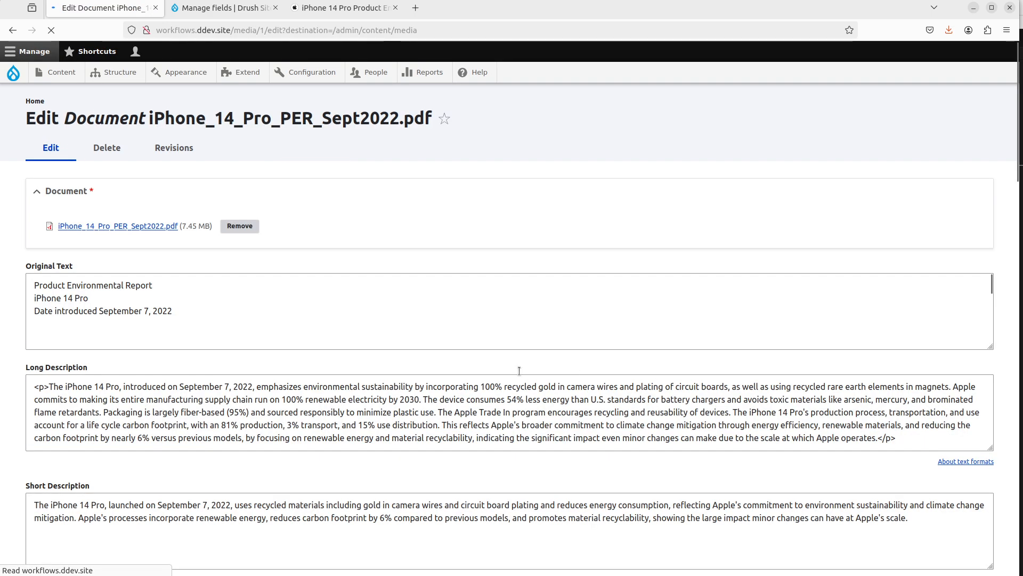
scroll(199, 359, down, 4)
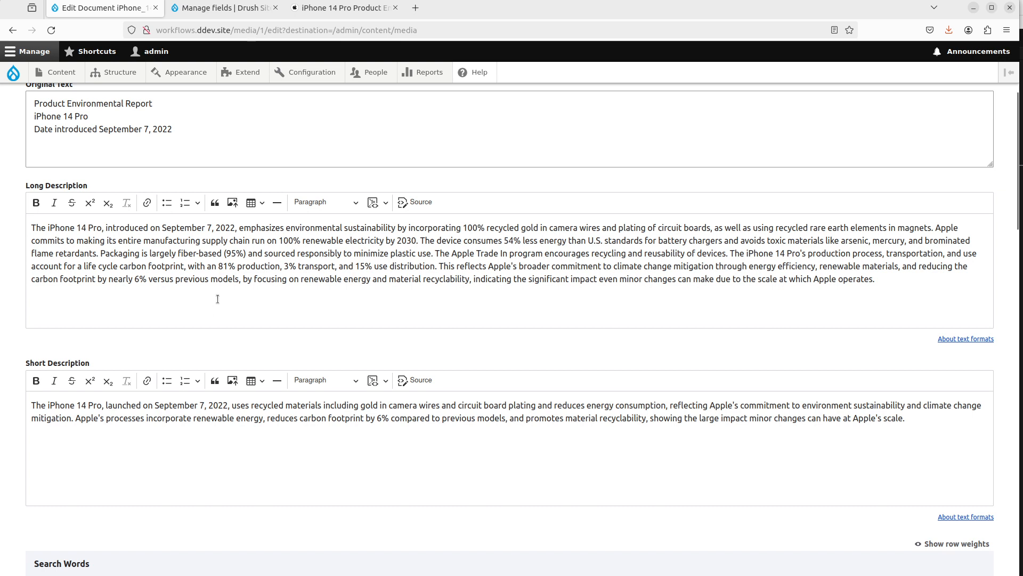
scroll(217, 299, down, 1)
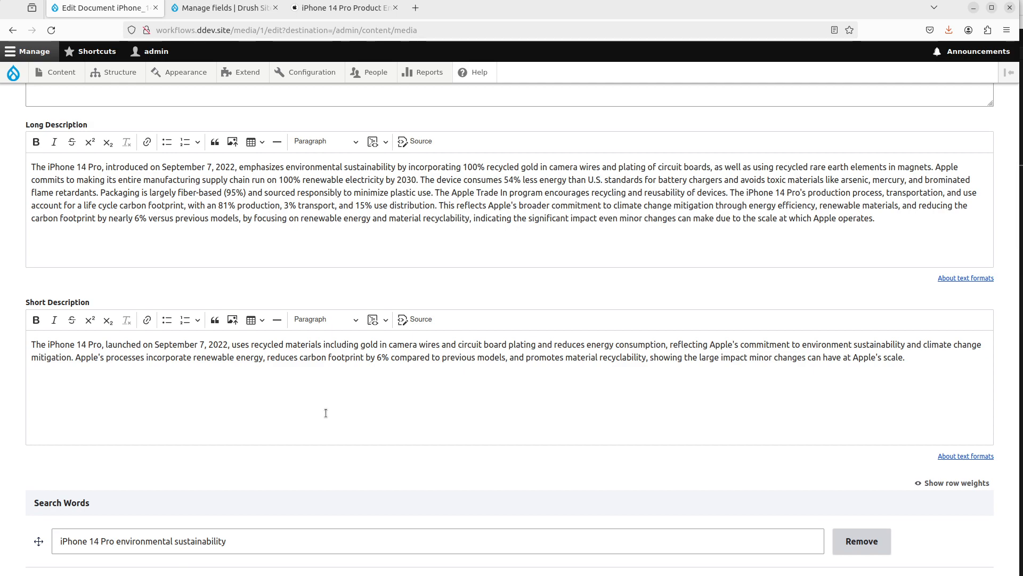
scroll(326, 413, down, 3)
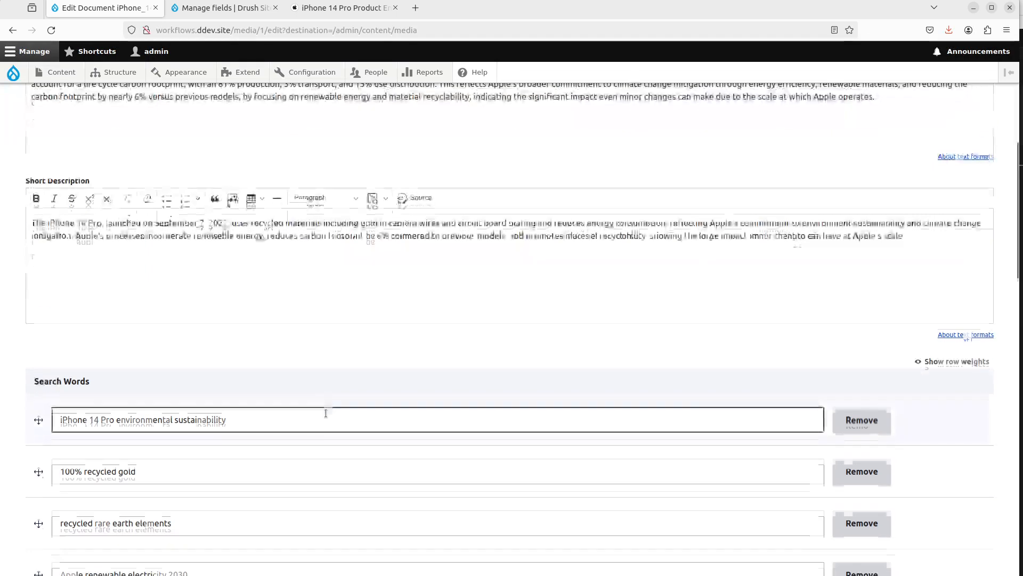
scroll(325, 350, up, 8)
Step: Scroll through the Original Text and the Search Words list on the media item to review them
click(277, 323)
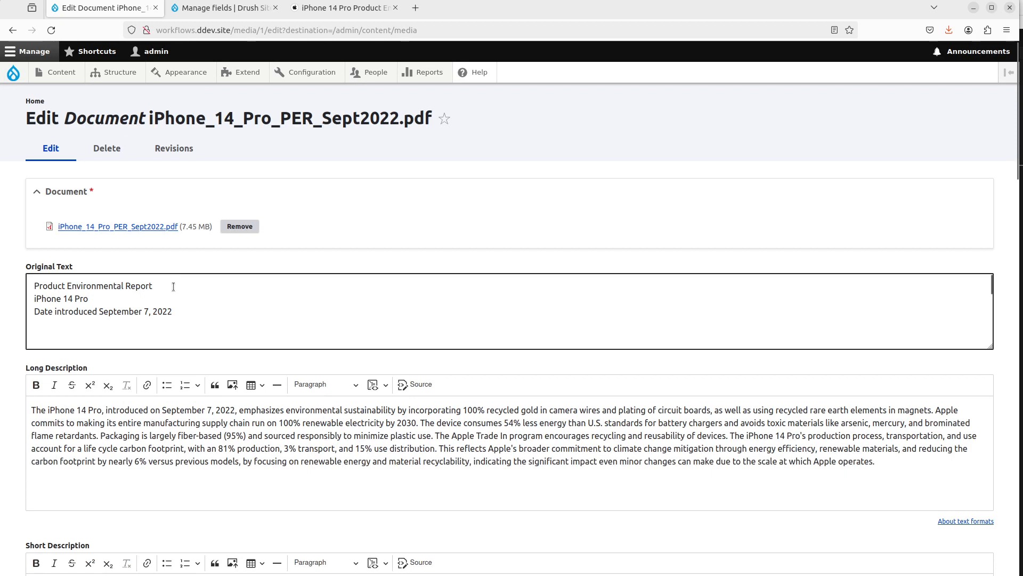
scroll(176, 299, down, 3)
scroll(423, 289, down, 3)
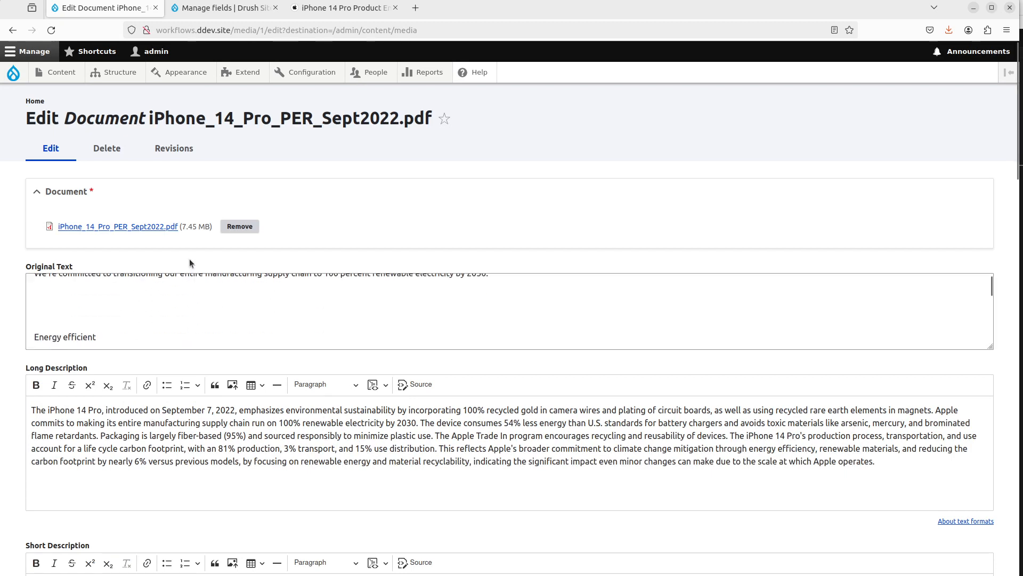
scroll(423, 292, down, 3)
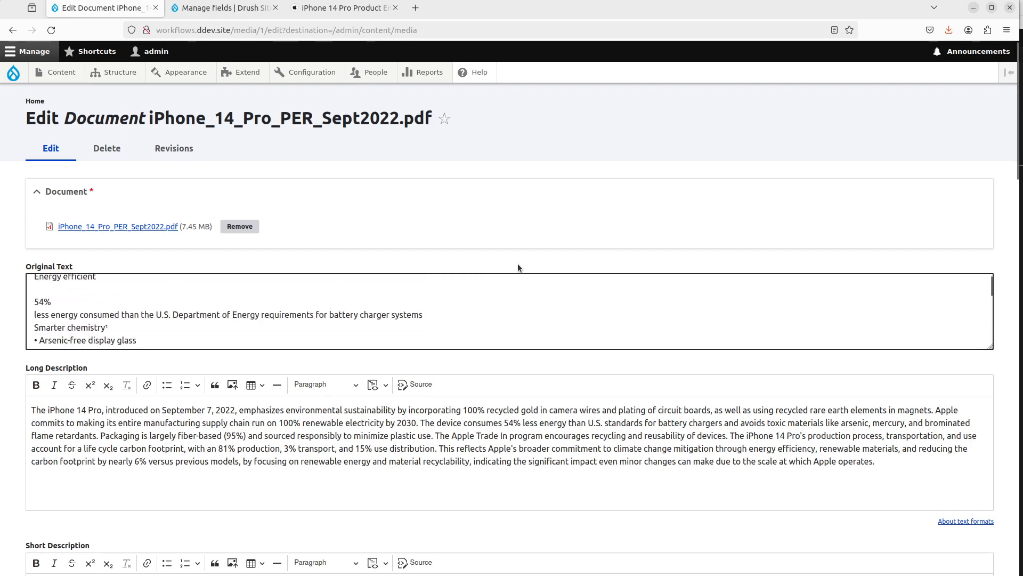
scroll(638, 277, down, 3)
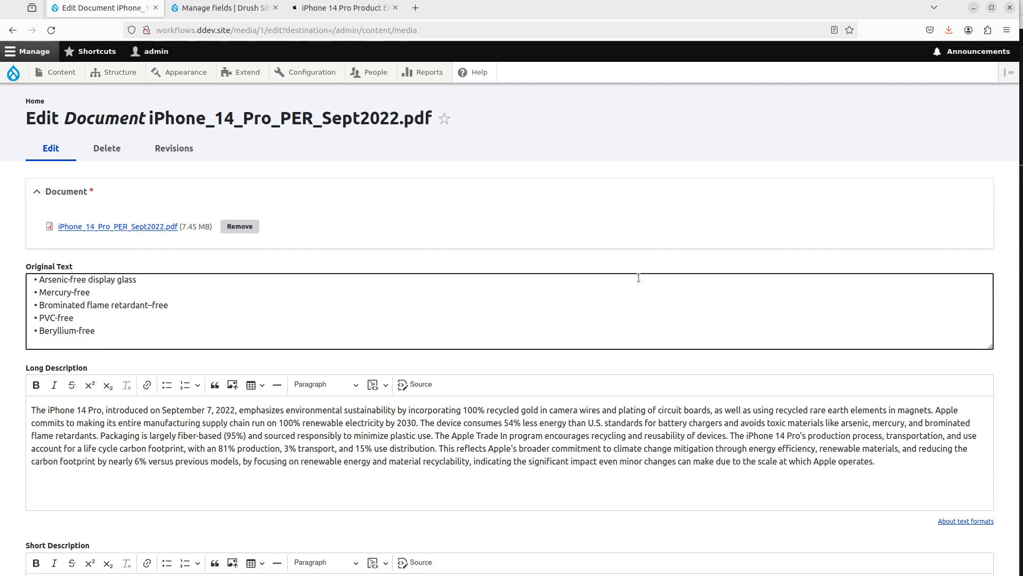
scroll(638, 277, down, 3)
scroll(241, 421, down, 10)
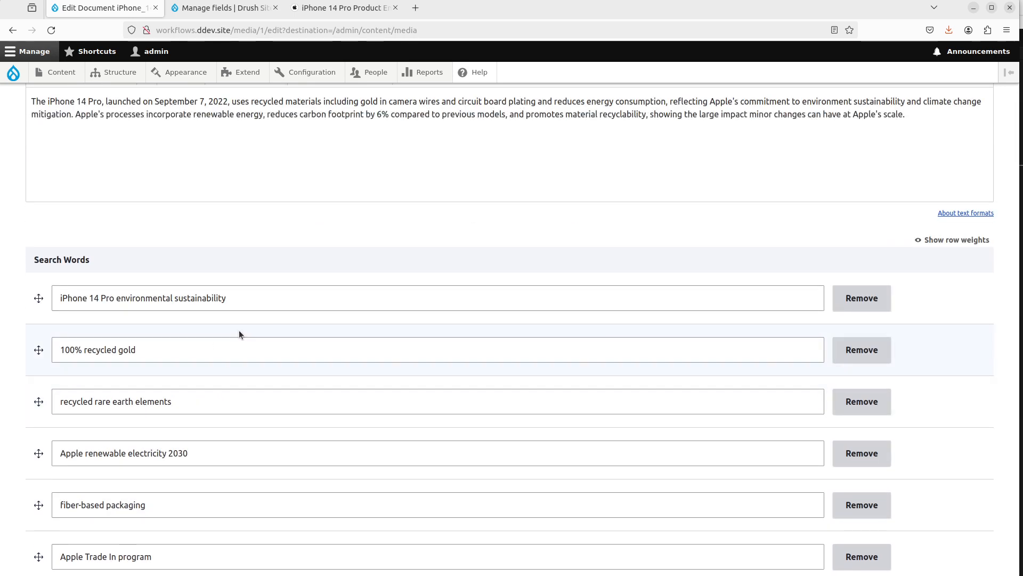
scroll(238, 334, down, 2)
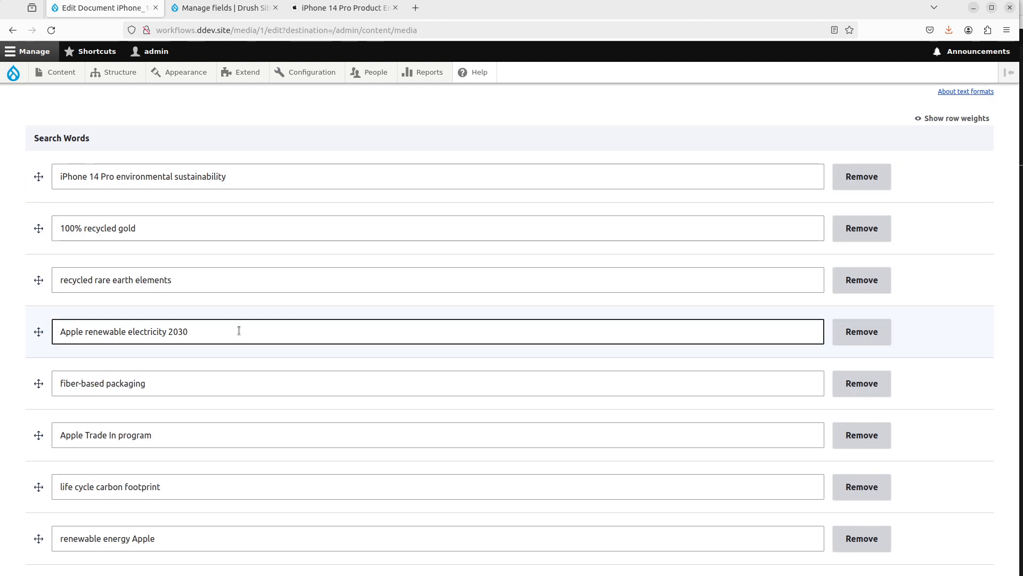
scroll(239, 330, down, 7)
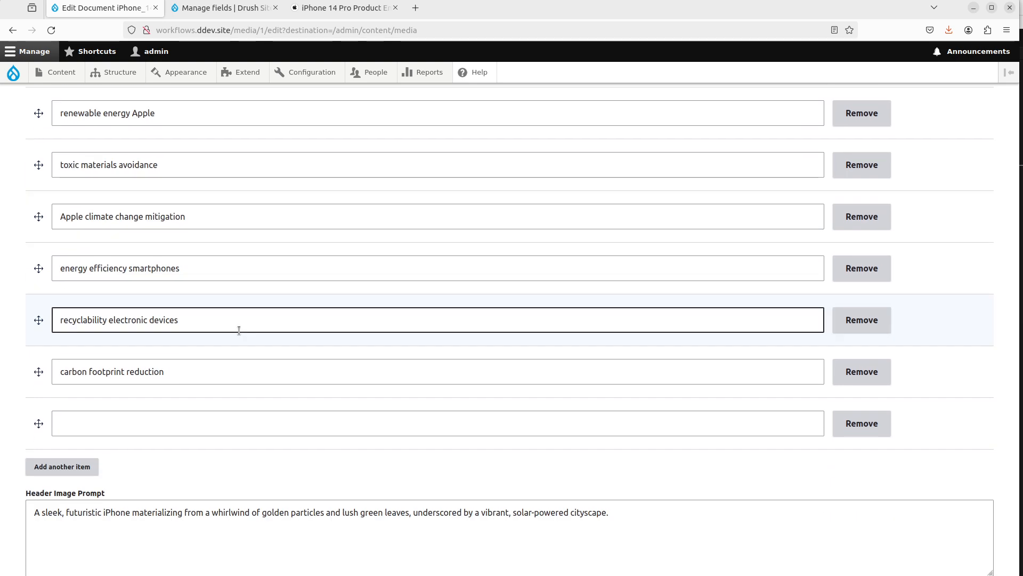
scroll(238, 330, up, 11)
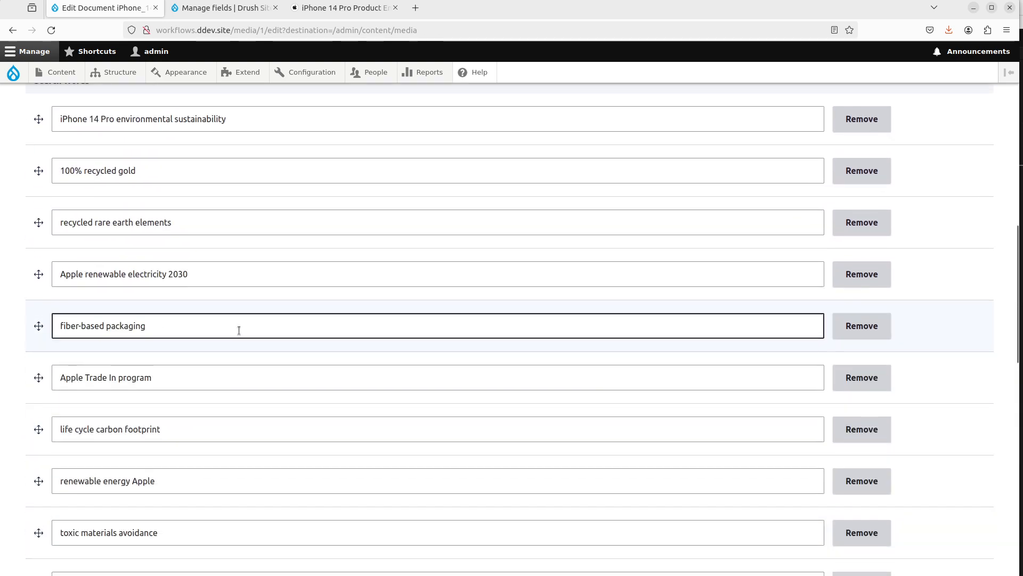
Step: Open the generated preview image at full size to examine it, then close it
click(327, 250)
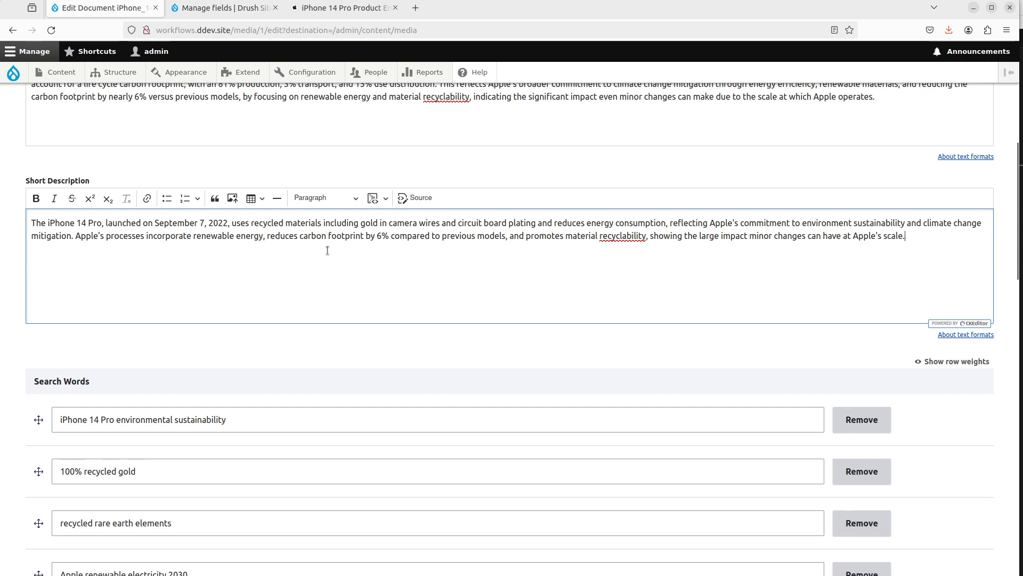
scroll(327, 250, down, 15)
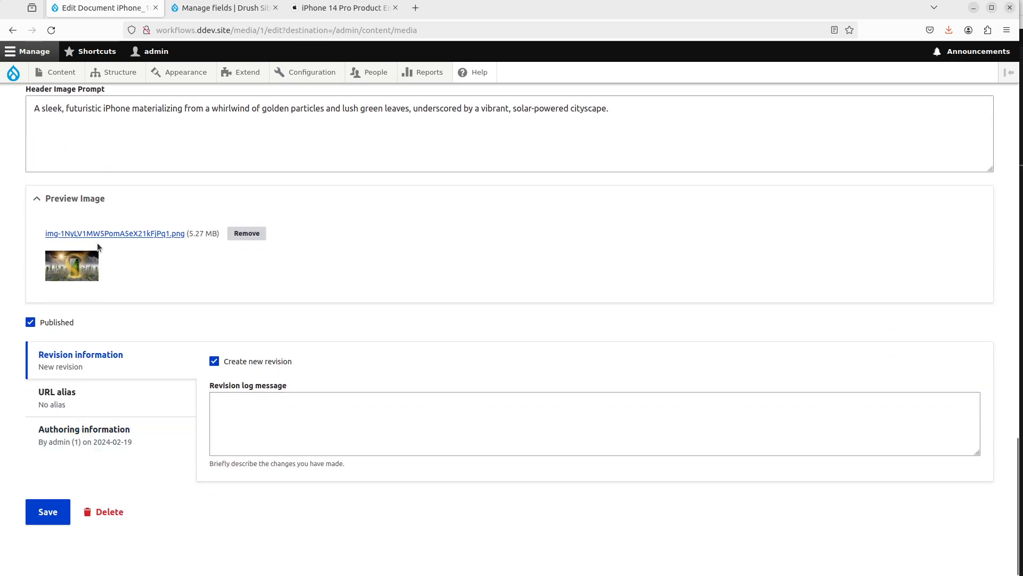
click(100, 236)
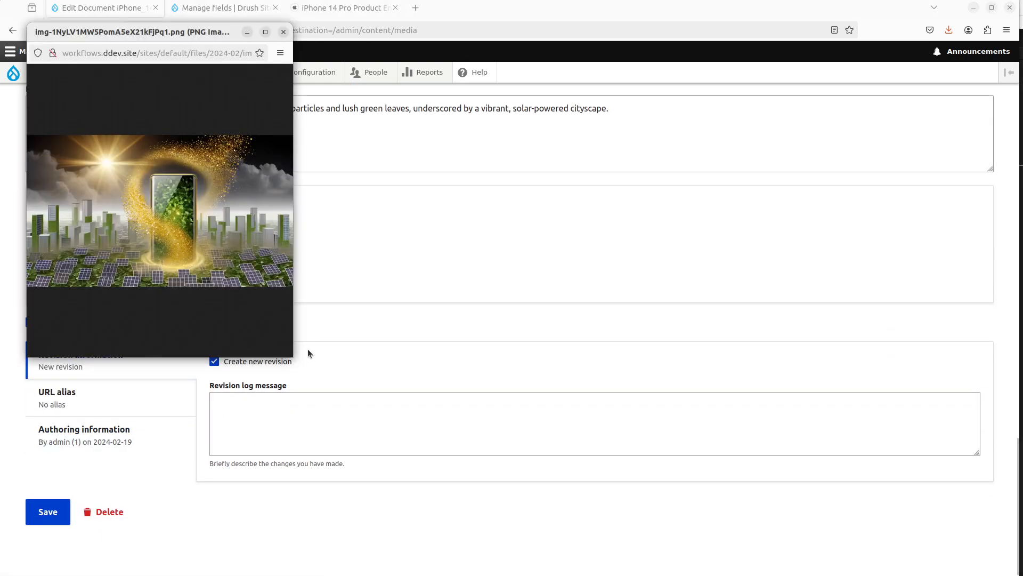
click(265, 31)
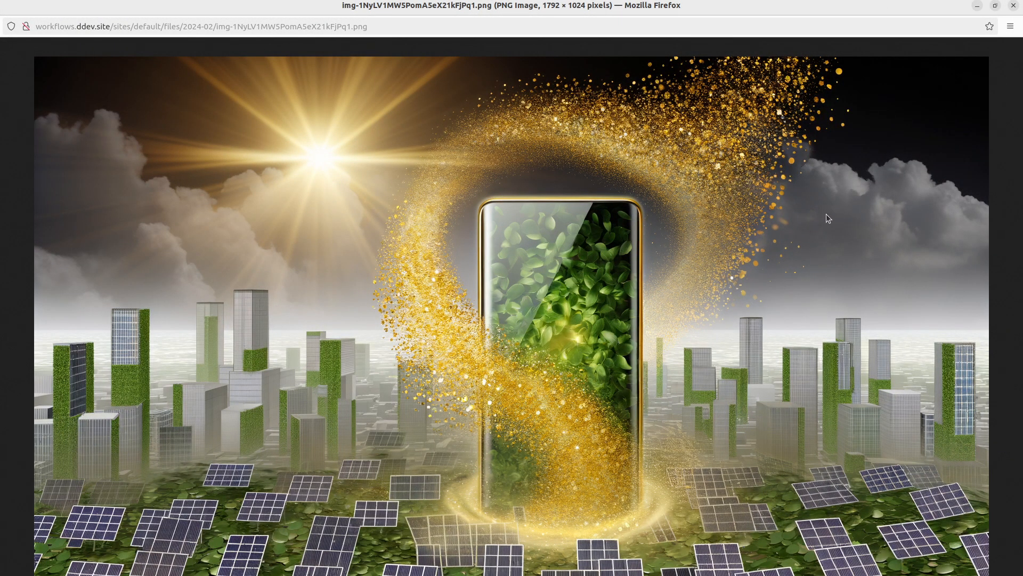
click(1012, 7)
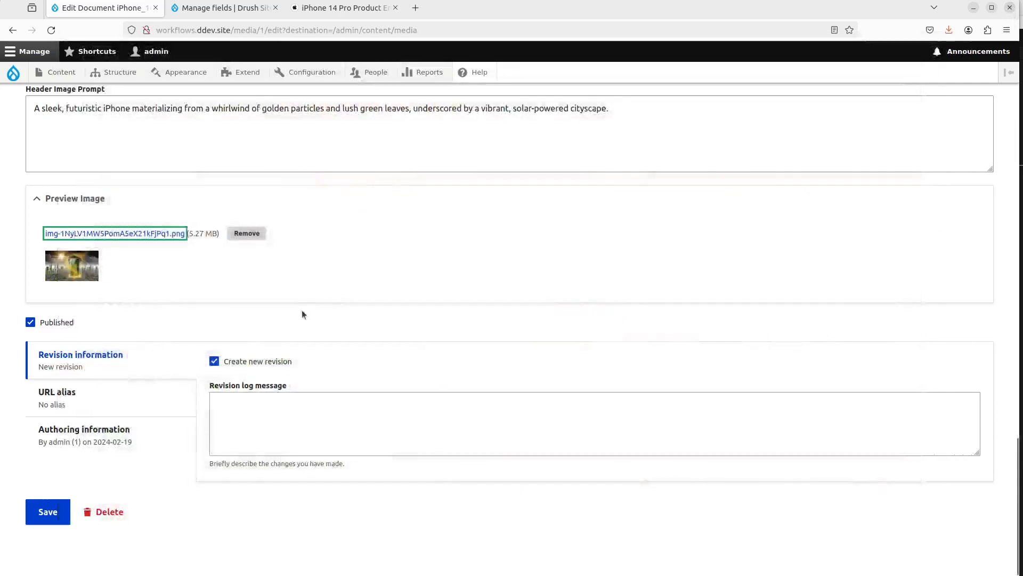
Step: Review the Header Image Prompt text next to the preview image
scroll(301, 320, up, 3)
click(355, 341)
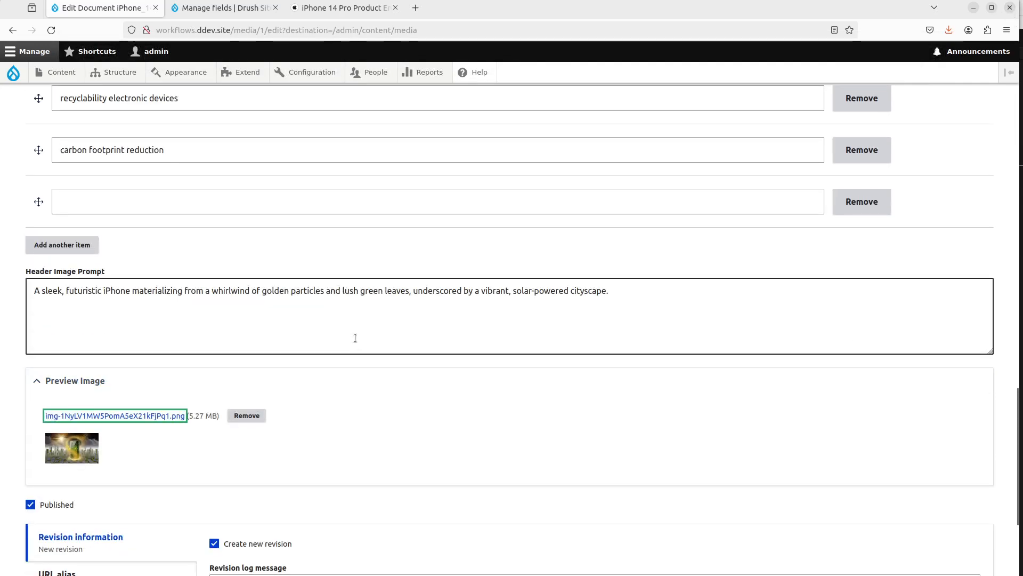
drag(62, 290, 403, 284)
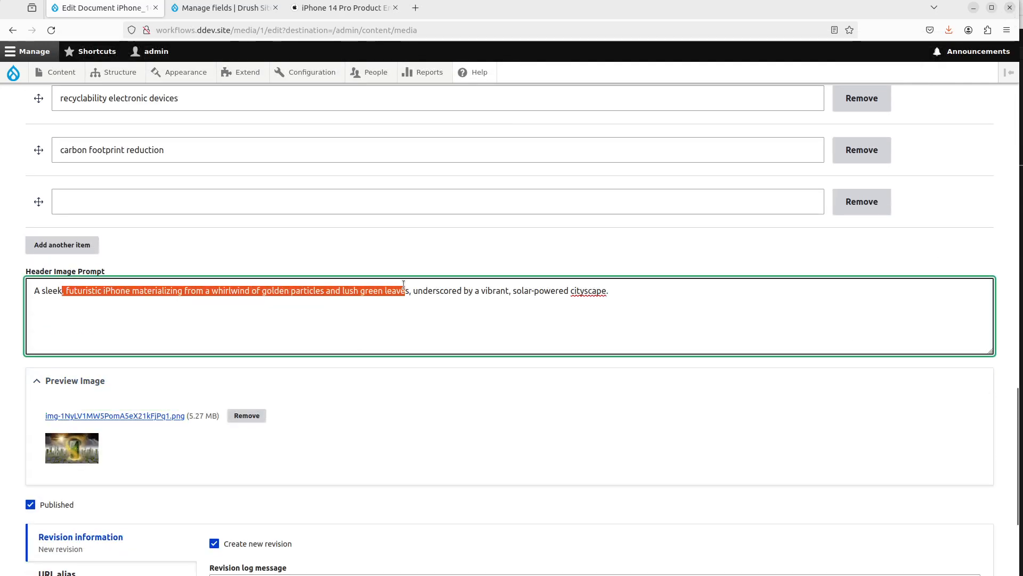
click(404, 288)
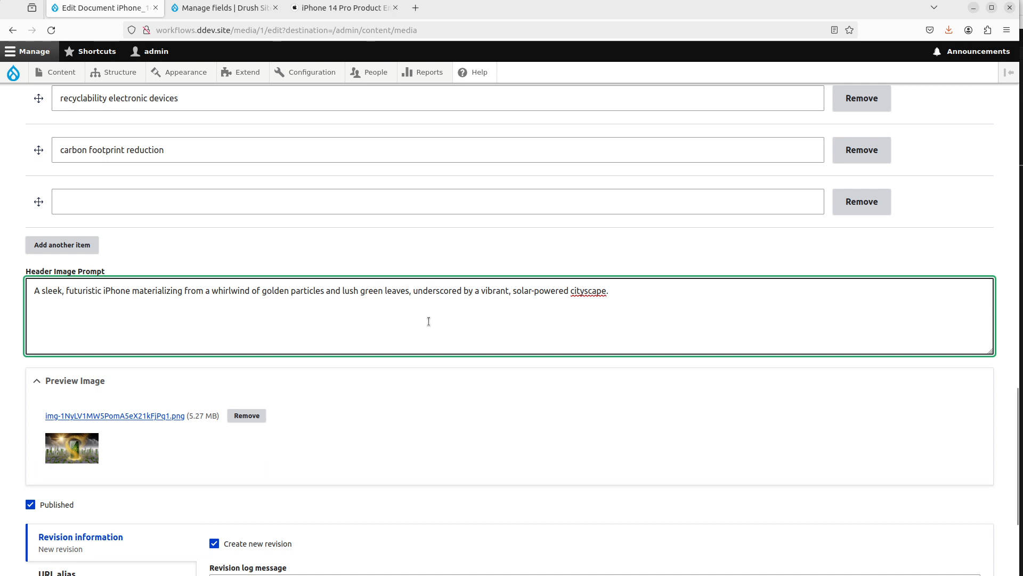
scroll(376, 413, down, 3)
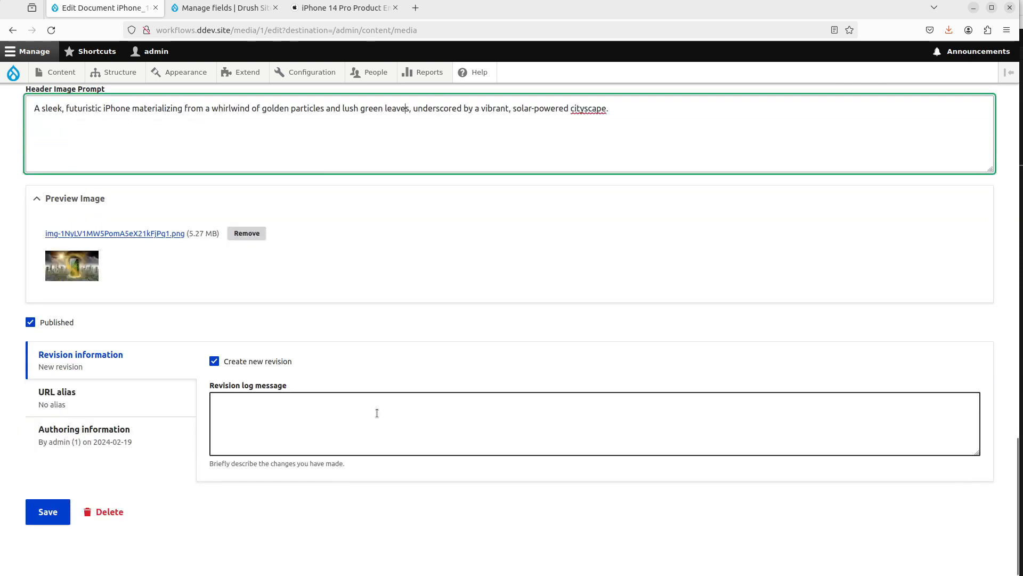
scroll(377, 412, up, 2)
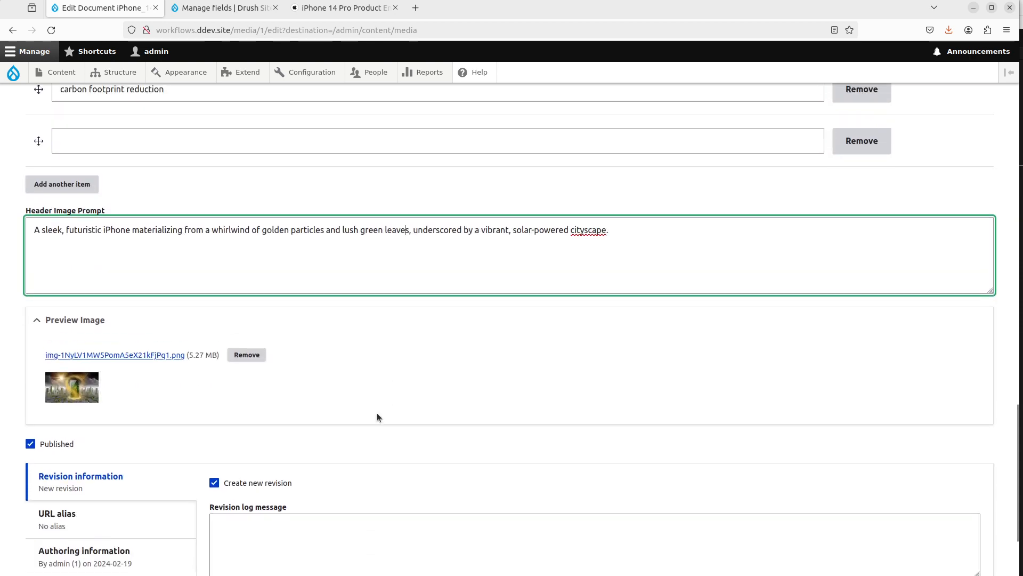